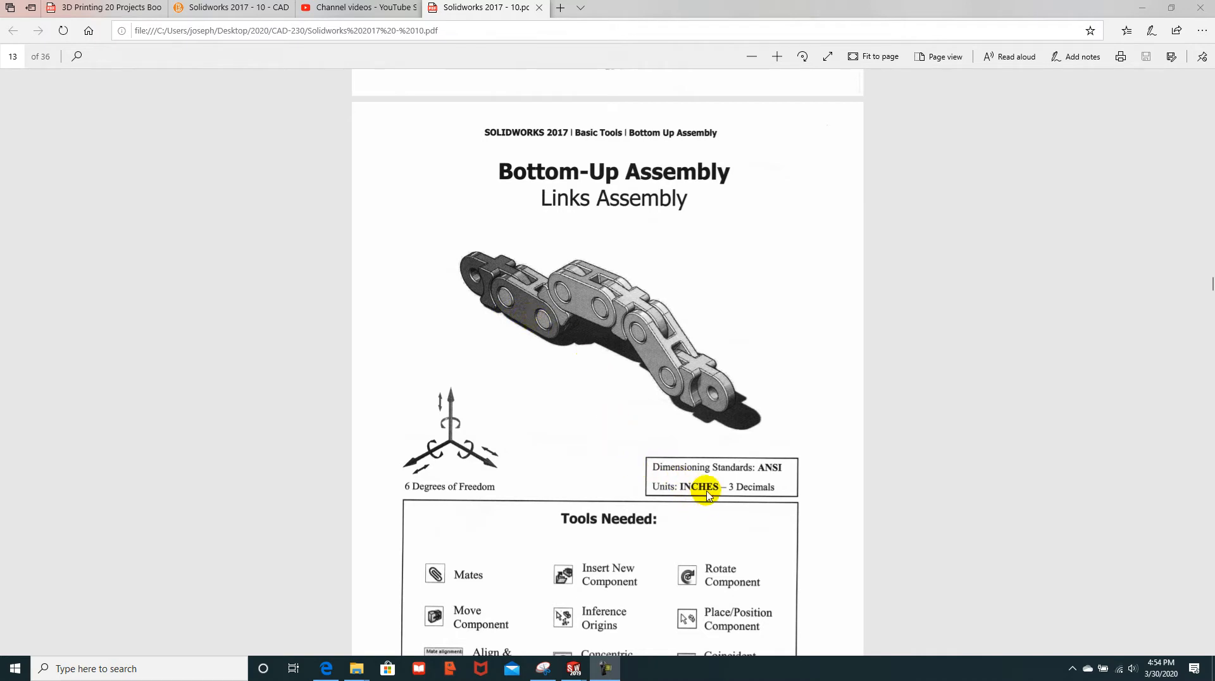
# Step: Scroll the tutorial PDF to page 14's steps for a new assembly with Double Link.sldprt
pyautogui.scroll(-3, 734, 498)
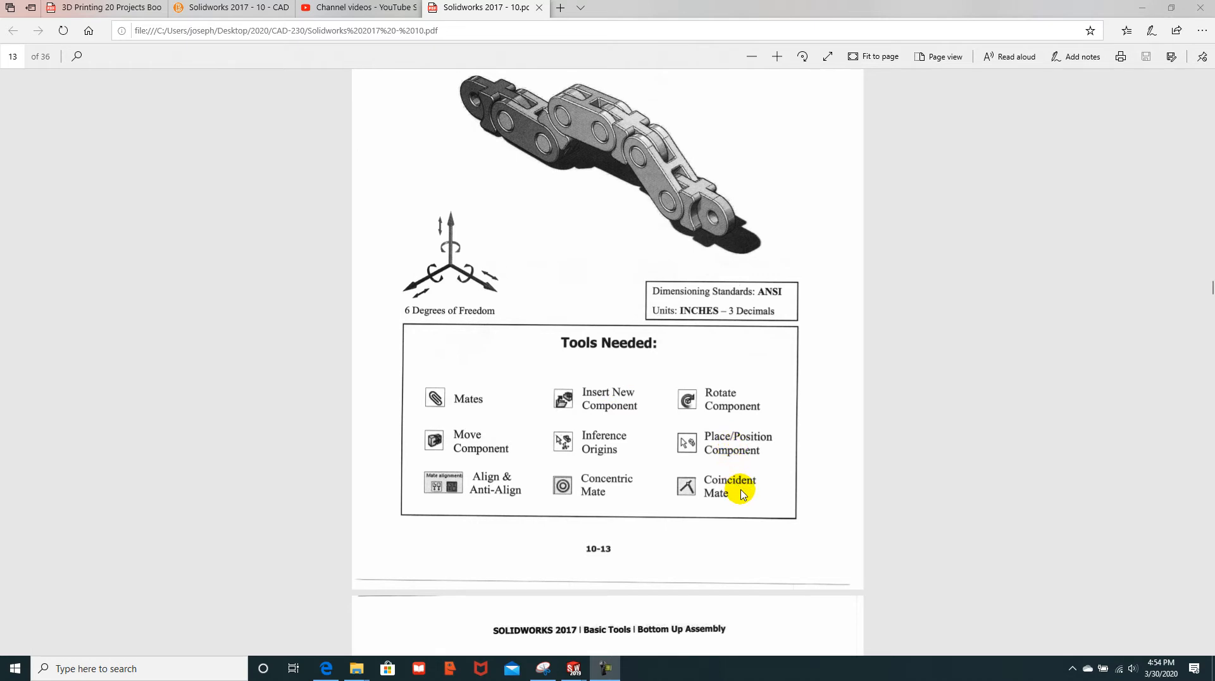
pyautogui.scroll(-5, 744, 493)
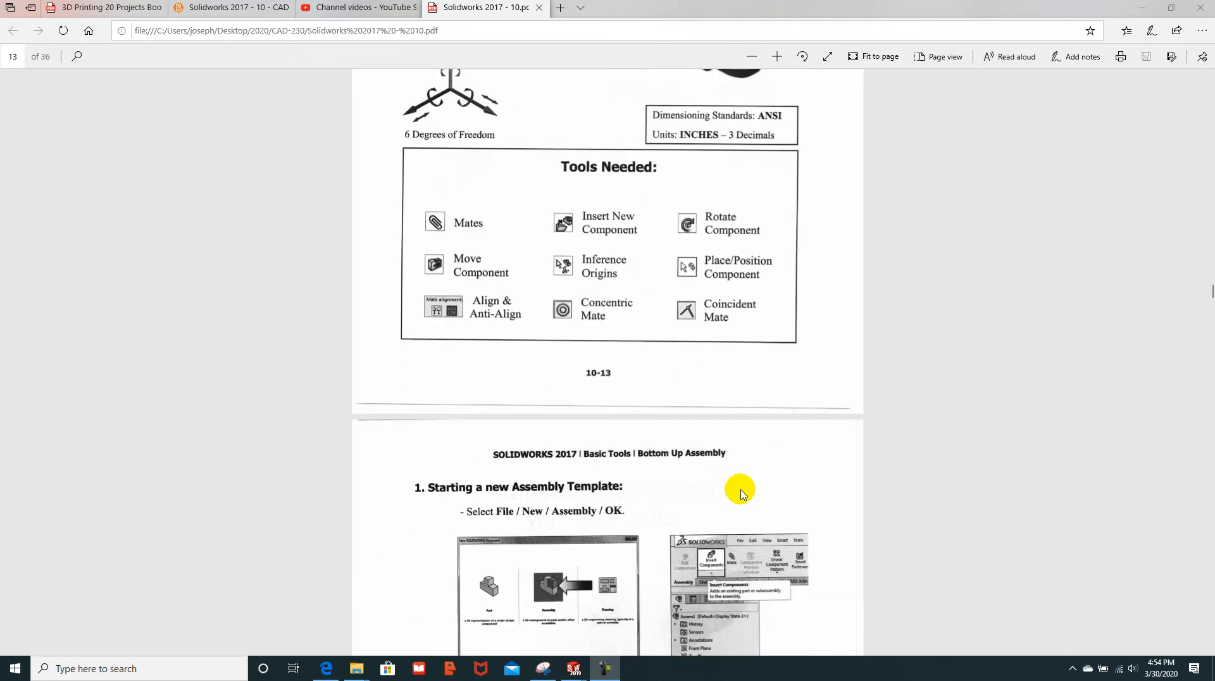
pyautogui.scroll(-3, 744, 494)
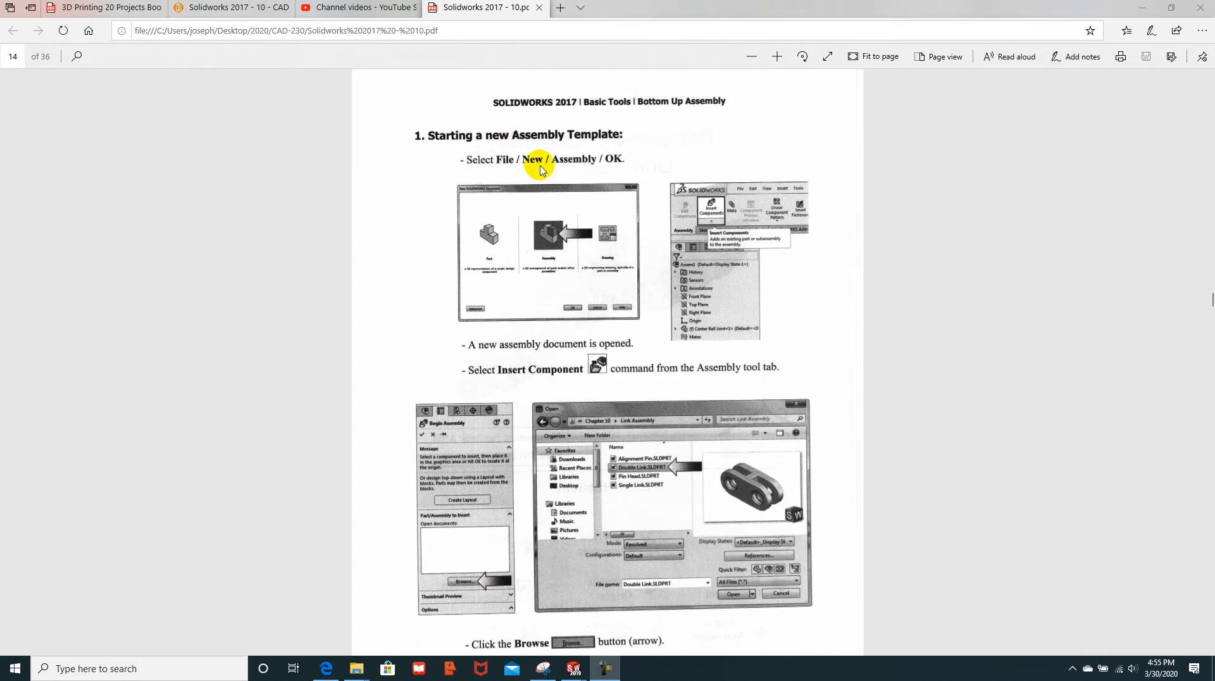
pyautogui.scroll(-2, 540, 170)
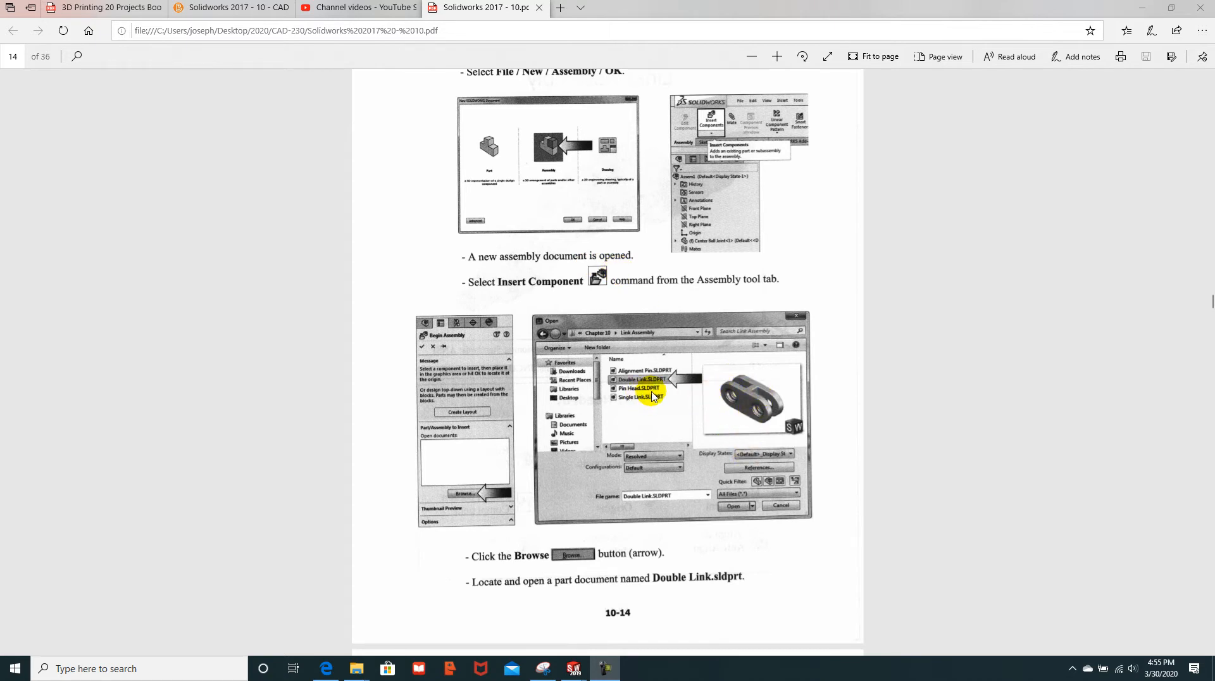
pyautogui.moveTo(573, 673)
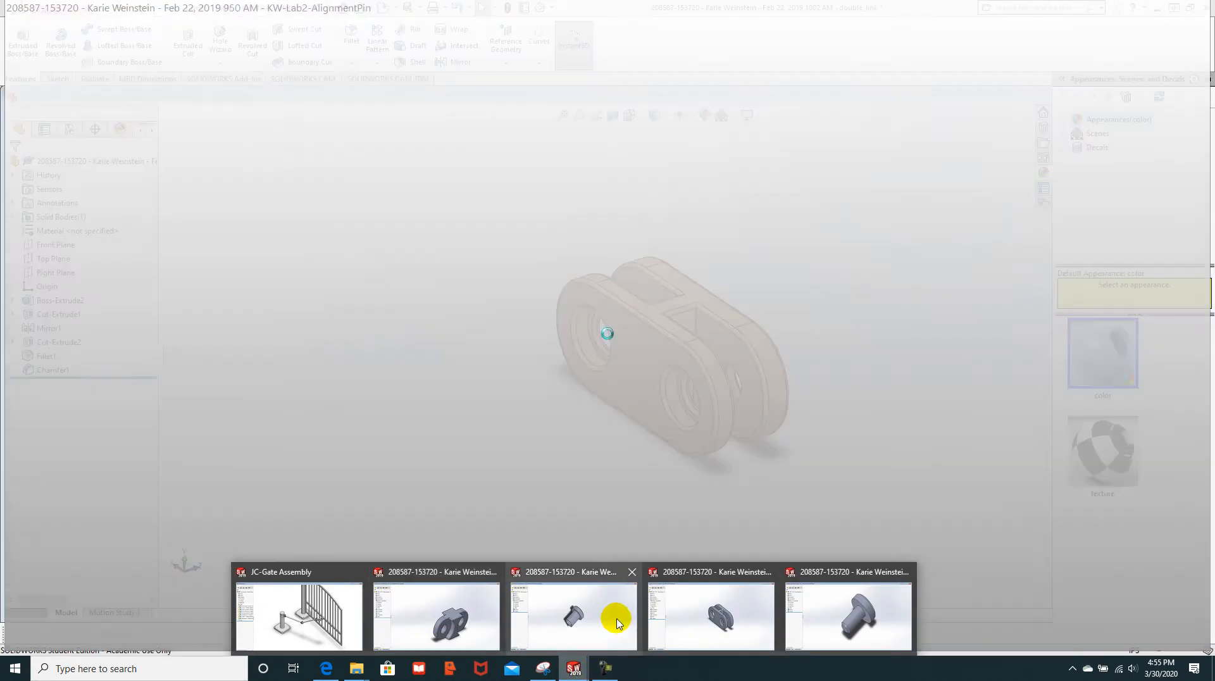
# Step: From the double_link part window, create a new Assembly document, Assem1, via File > New
pyautogui.click(705, 617)
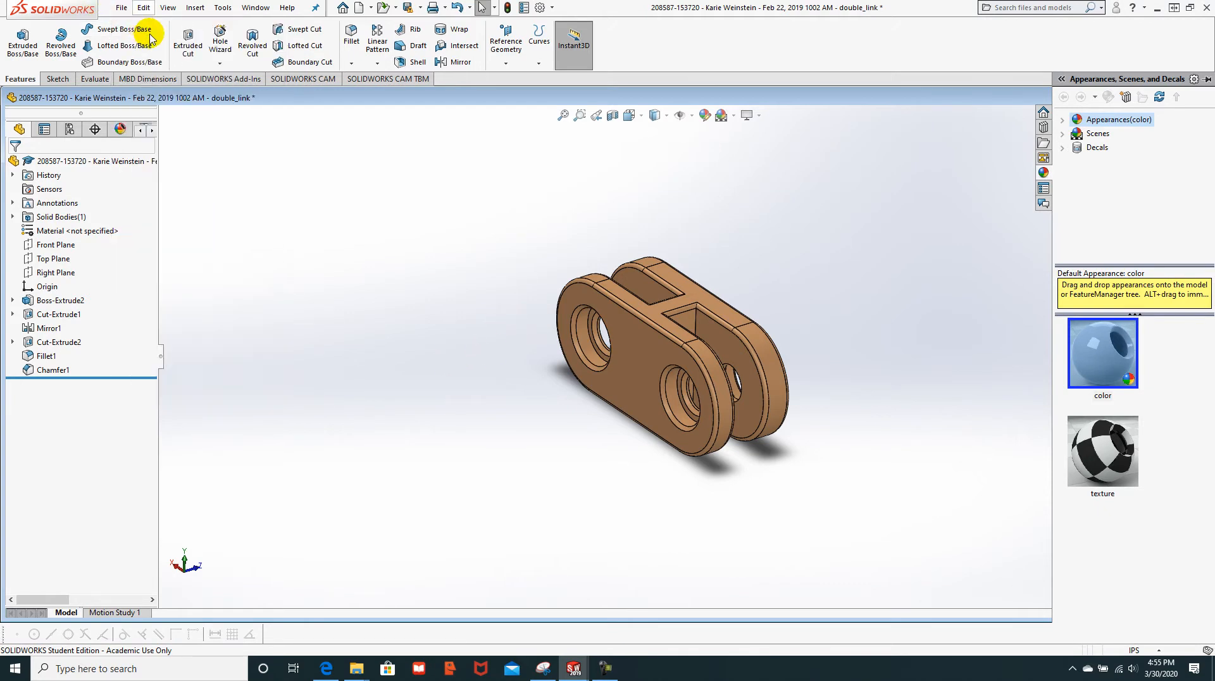
pyautogui.click(114, 8)
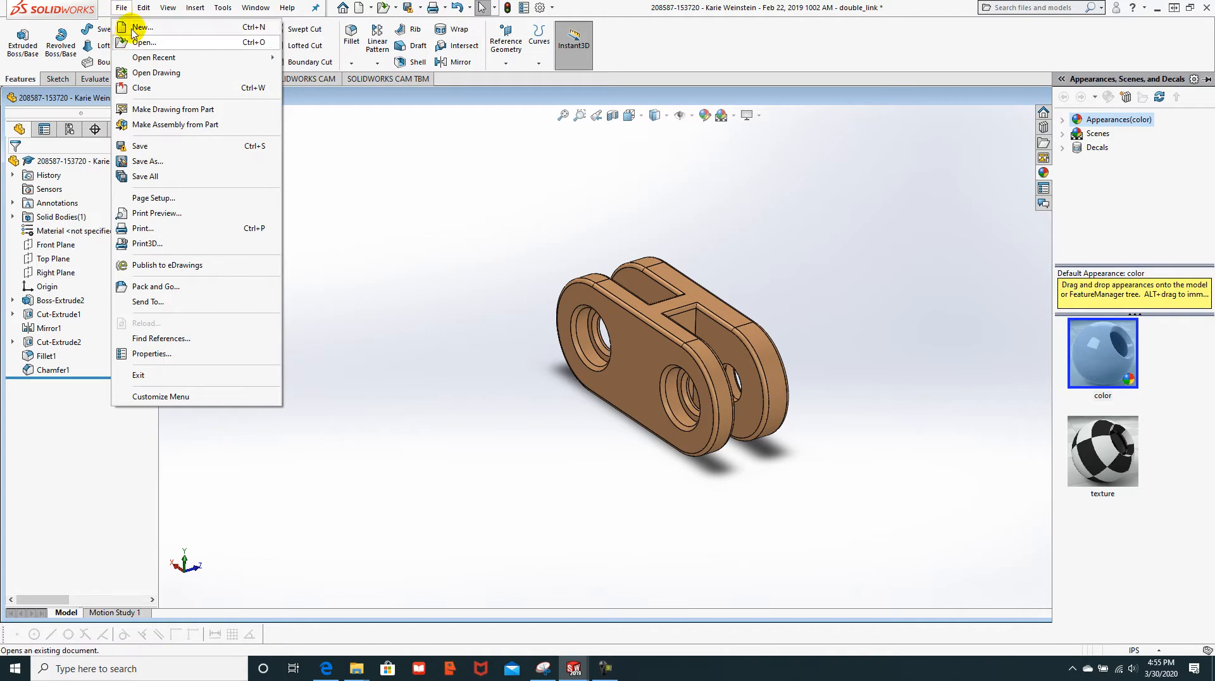
pyautogui.click(122, 27)
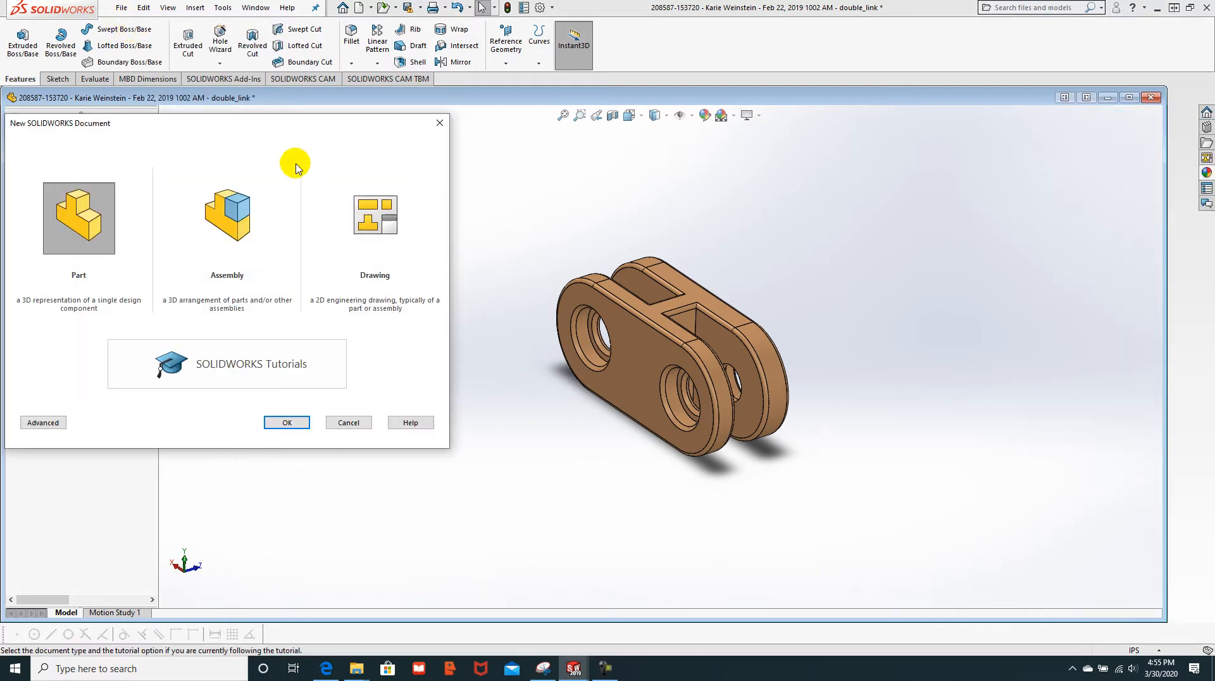
pyautogui.click(229, 229)
pyautogui.click(286, 423)
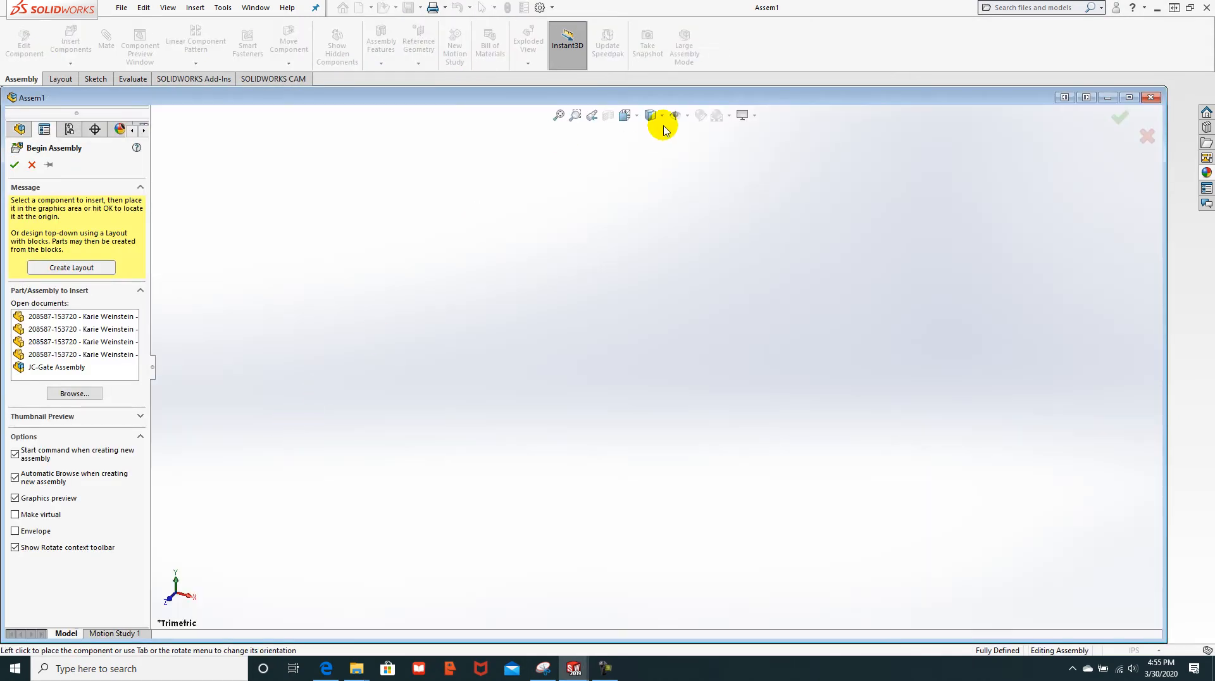
# Step: Choose double_link from the Open documents list to insert into Assem1
pyautogui.click(752, 115)
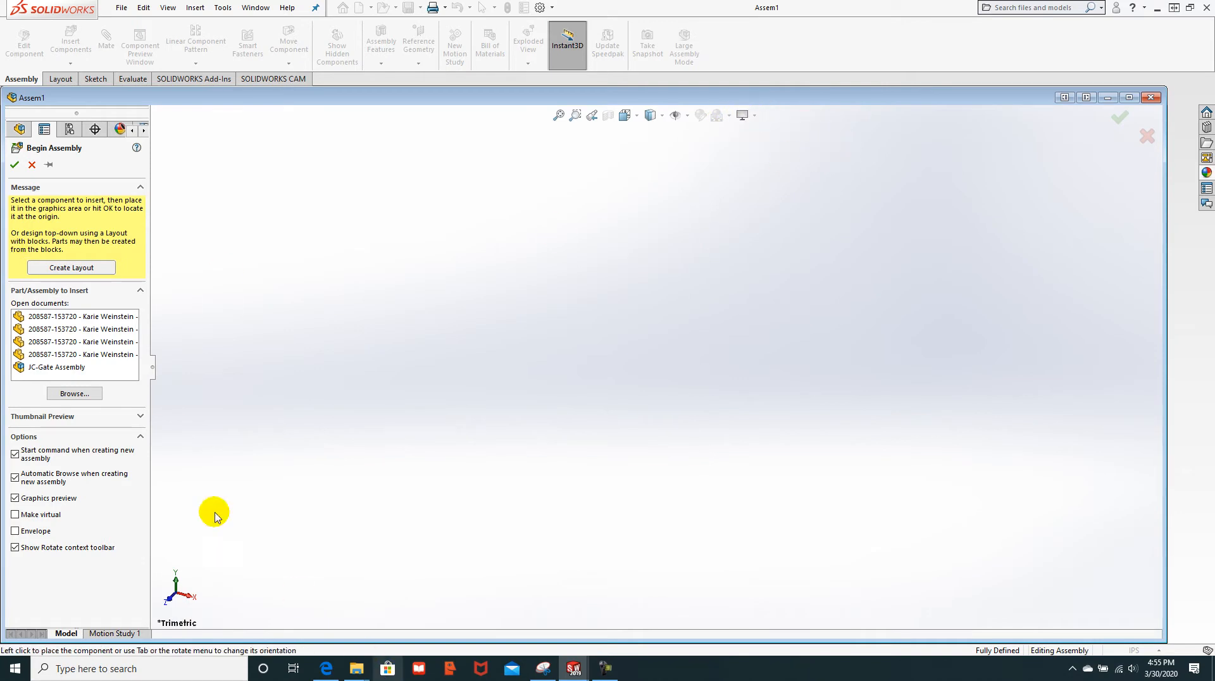
pyautogui.click(65, 316)
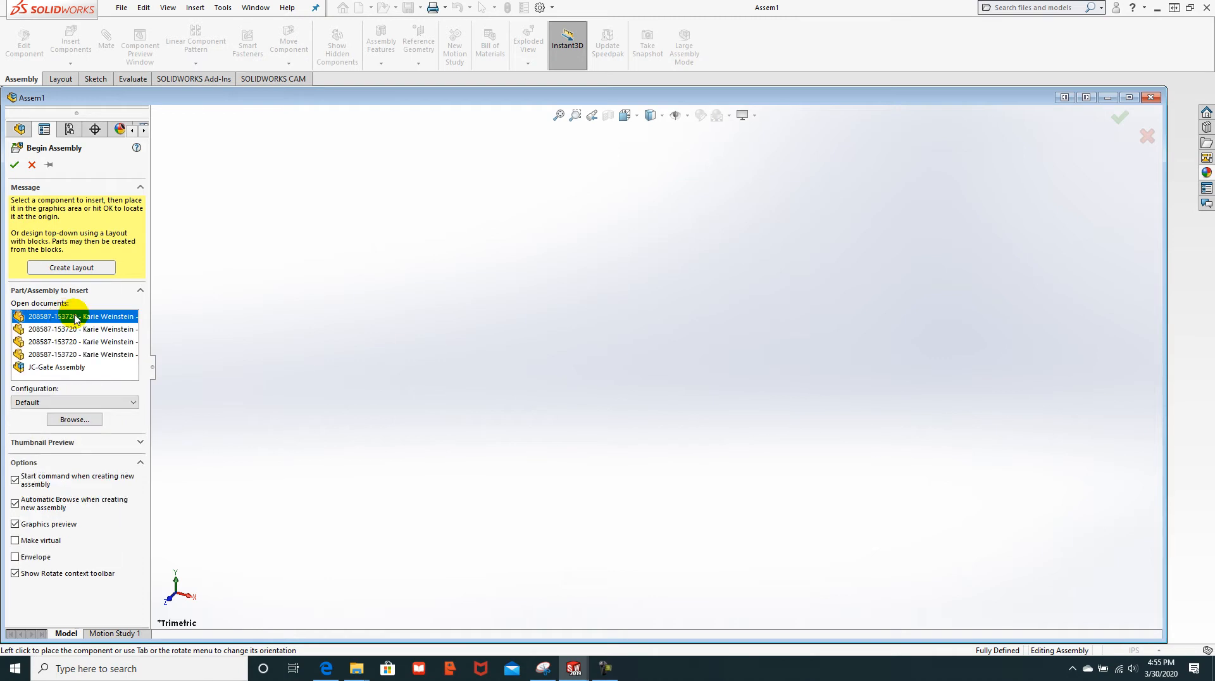
pyautogui.click(259, 338)
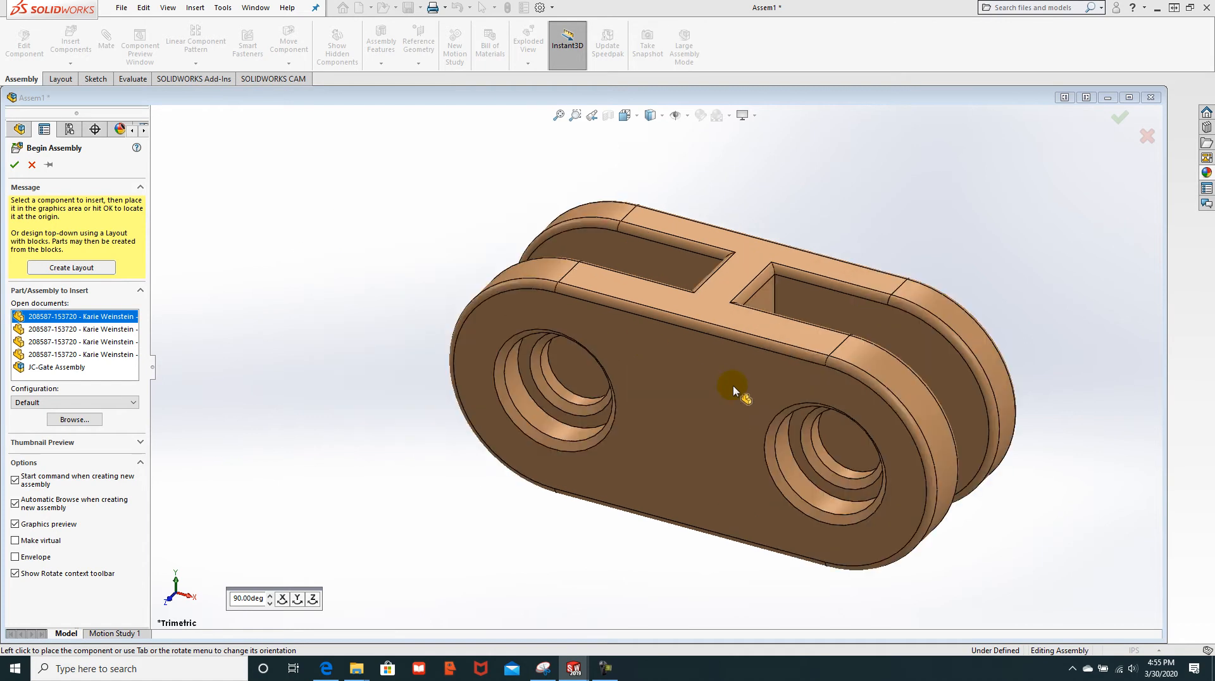
# Step: Turn on View > Hide/Show > Origins and place the double link on the assembly origin
pyautogui.click(223, 9)
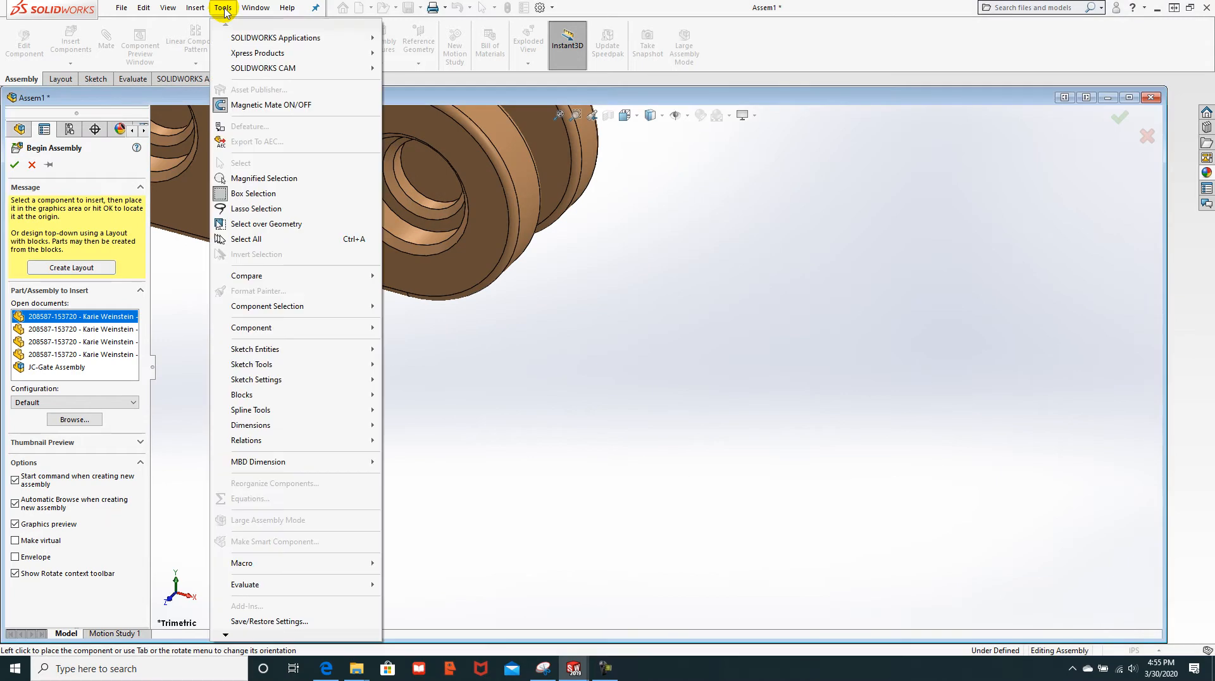
pyautogui.click(167, 8)
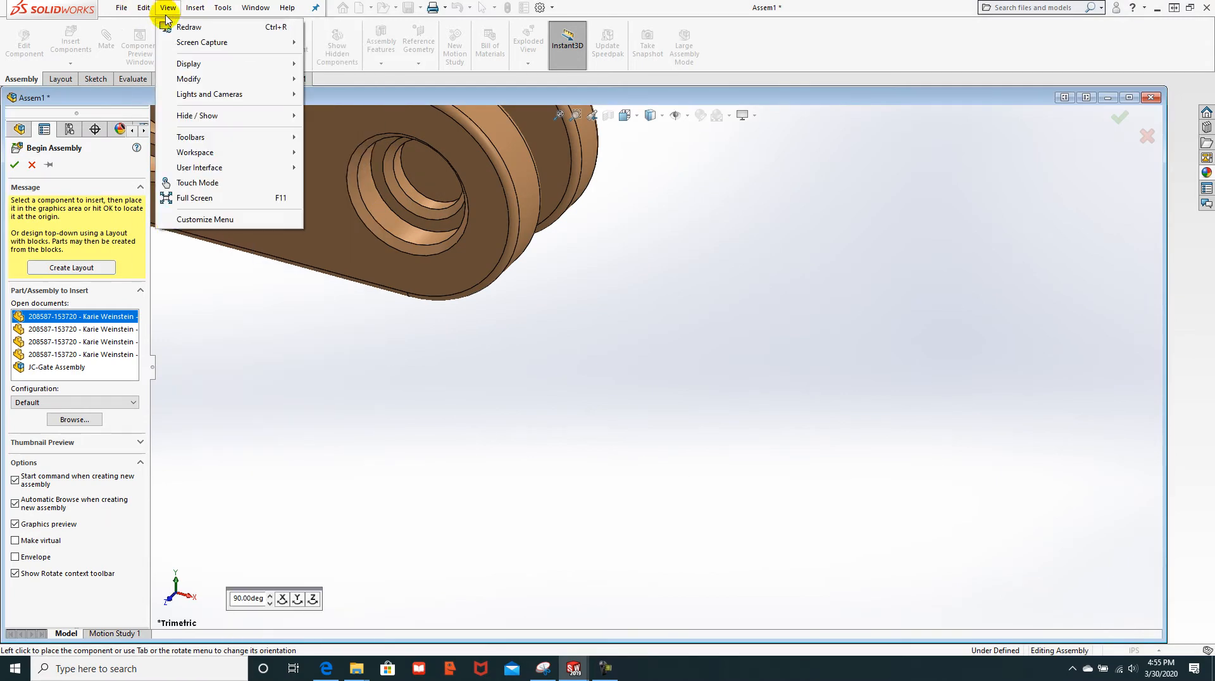
pyautogui.moveTo(190, 66)
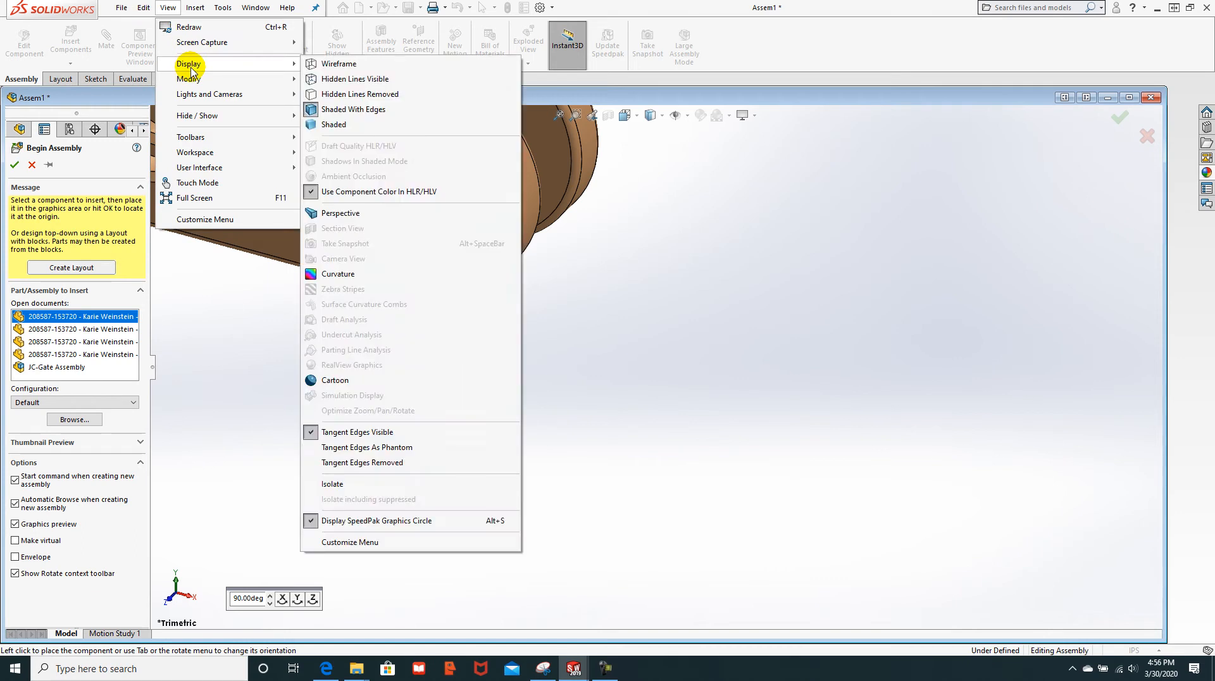
pyautogui.moveTo(189, 120)
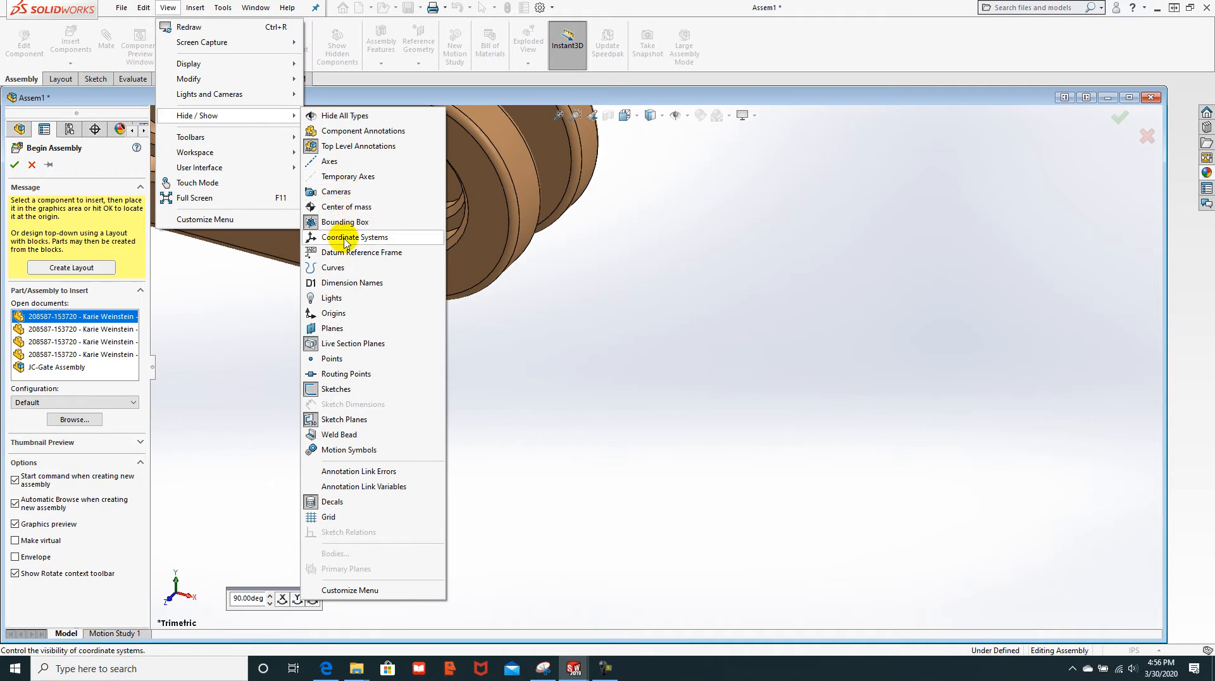
pyautogui.click(347, 314)
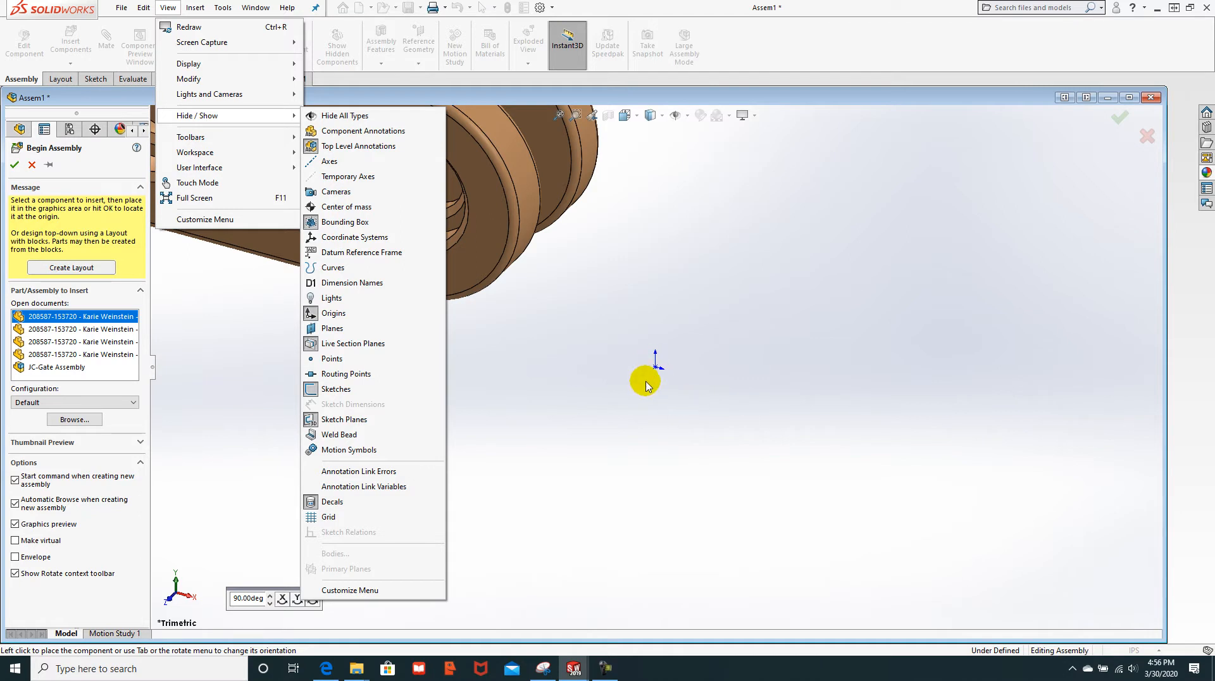
pyautogui.click(654, 359)
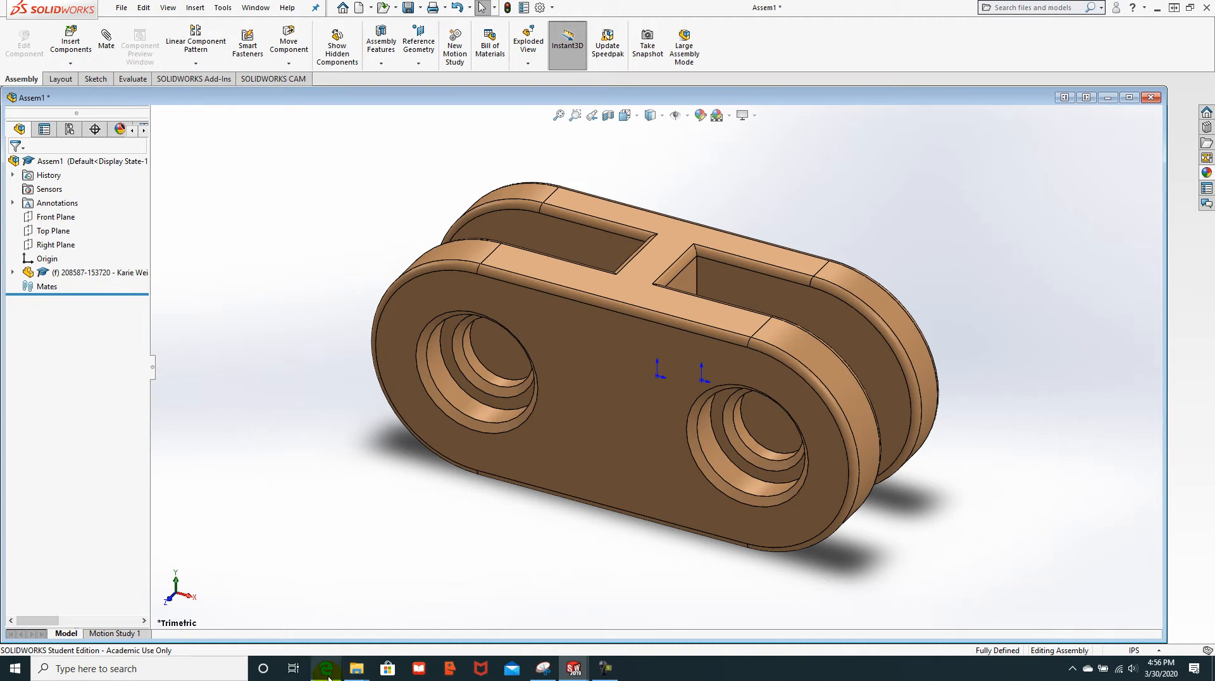
# Step: Switch to the tutorial PDF and scroll from page 14 to page 16, Adding other components
pyautogui.moveTo(326, 668)
pyautogui.click(317, 585)
pyautogui.scroll(-7, 460, 281)
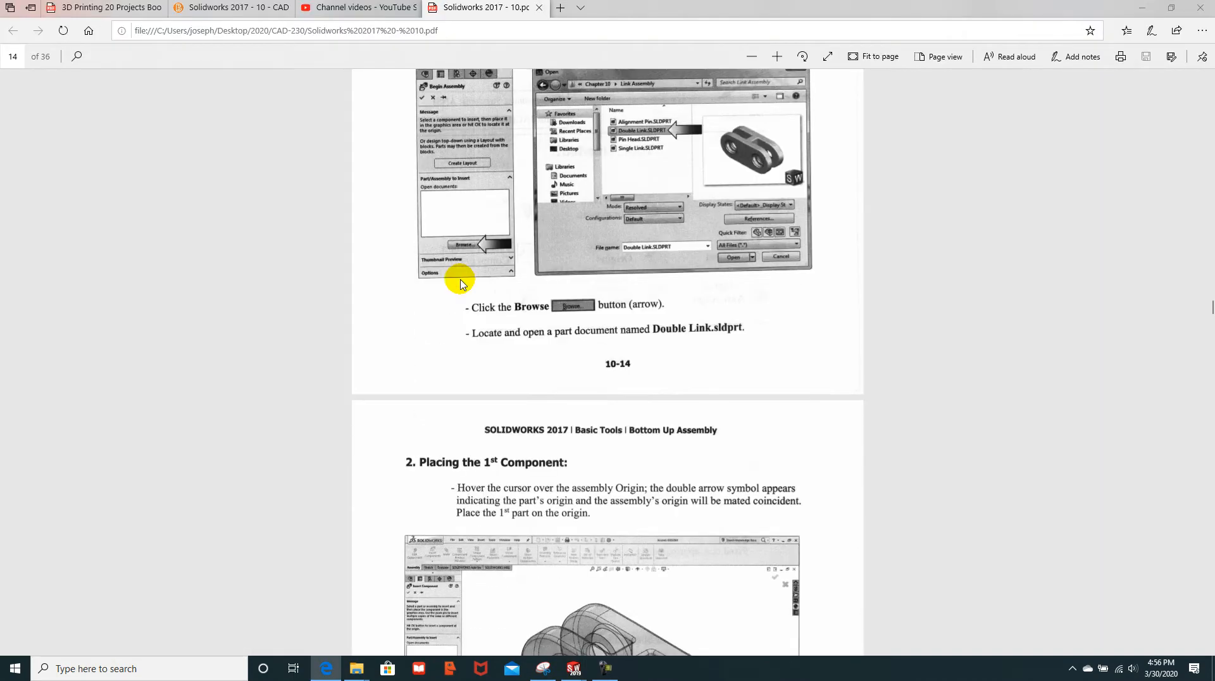
pyautogui.scroll(-3, 460, 283)
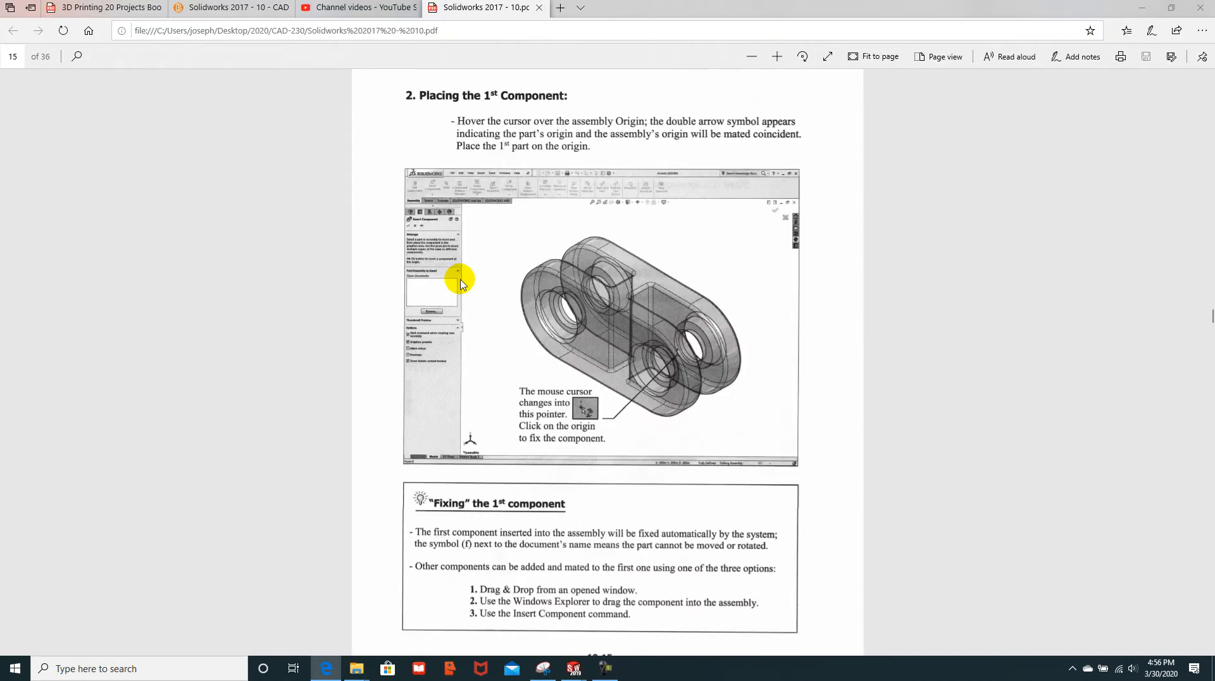
pyautogui.scroll(-13, 460, 282)
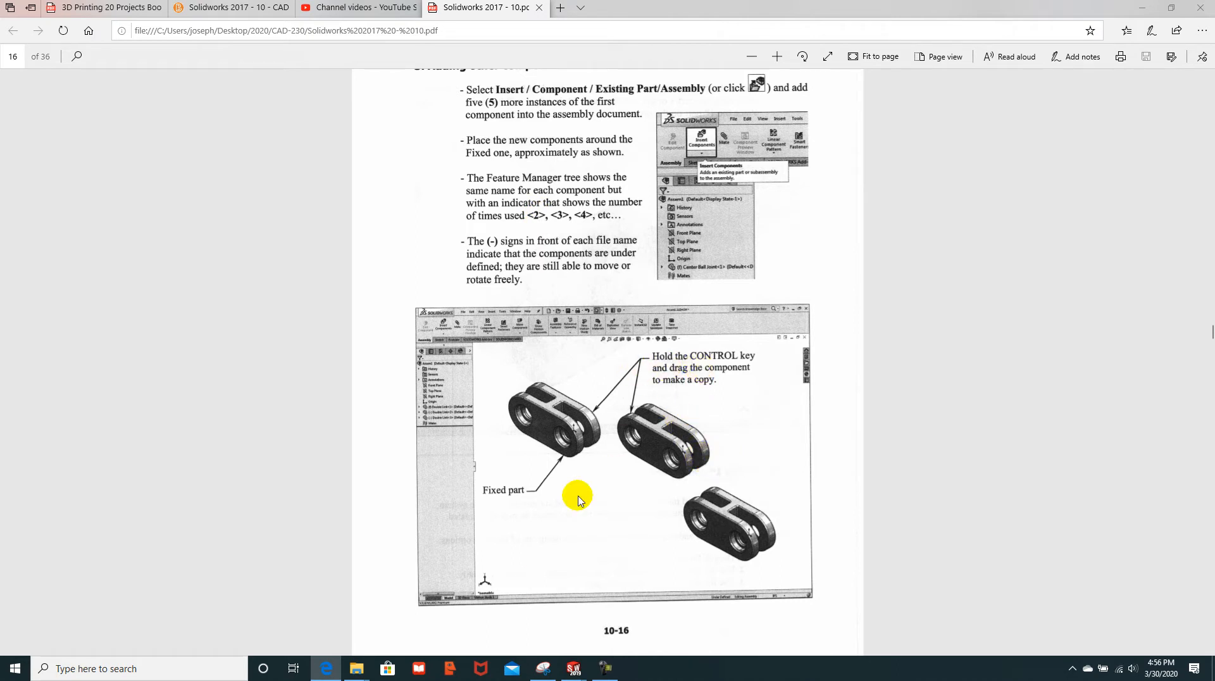
# Step: Ctrl-drag three double link copies to the right of the fixed link, then return to the tutorial
pyautogui.moveTo(587, 661)
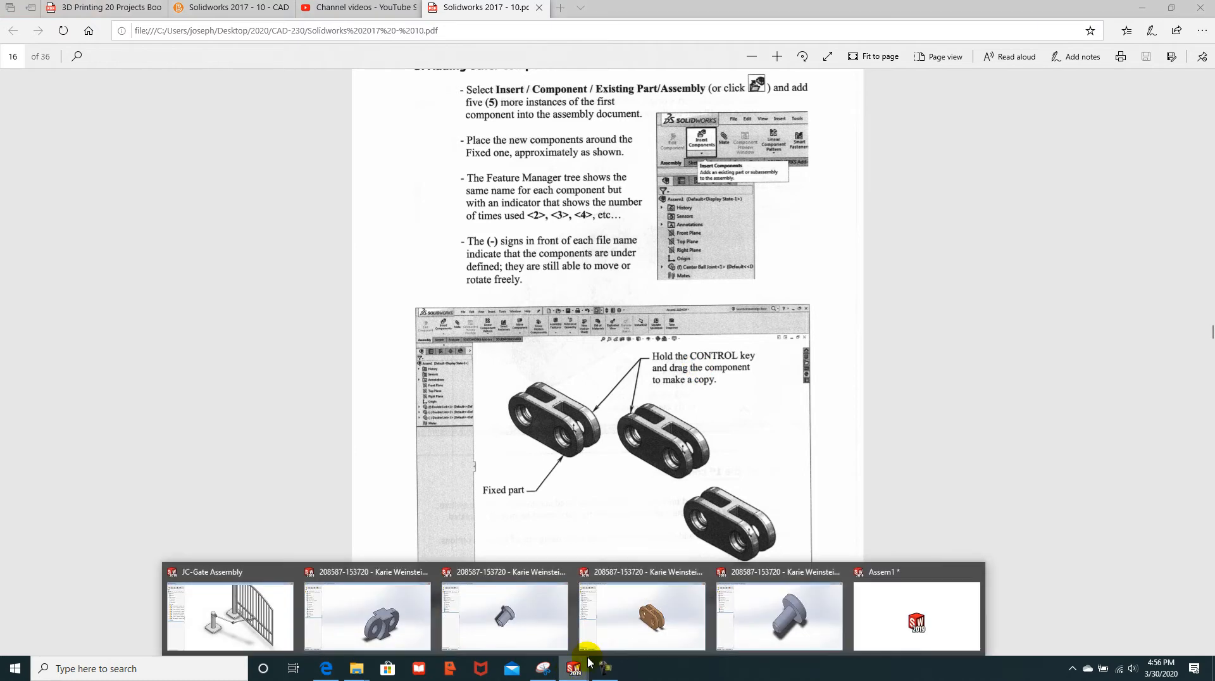
pyautogui.click(923, 632)
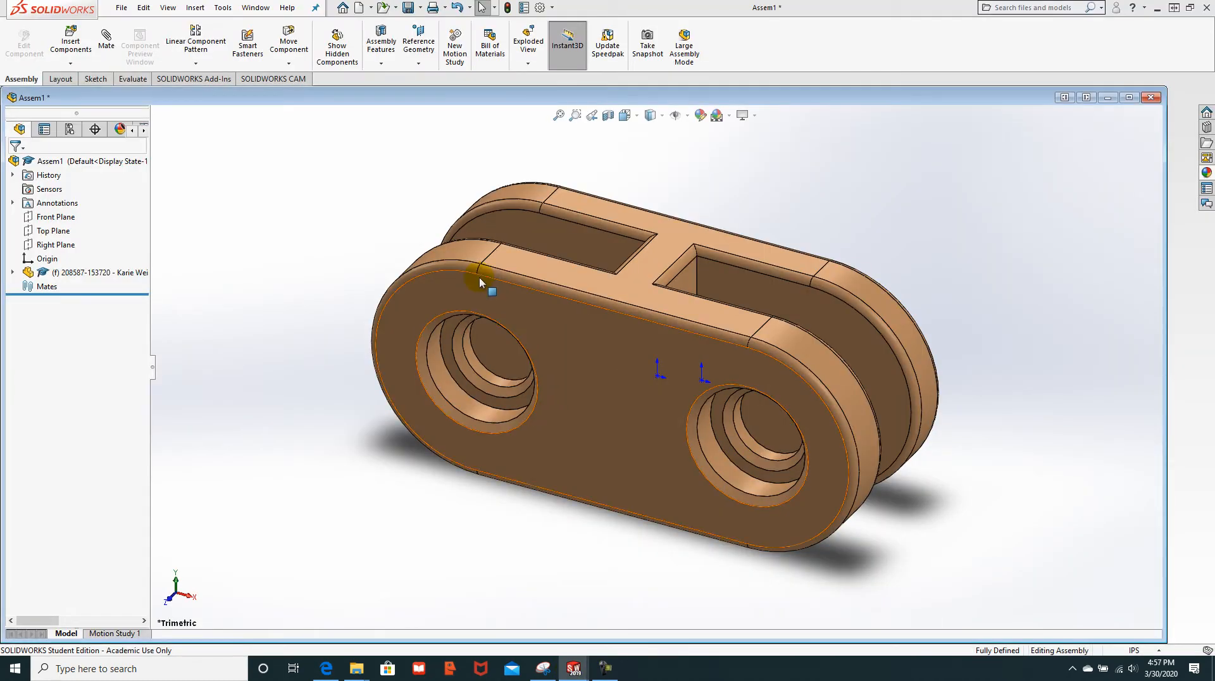
pyautogui.scroll(4, 718, 346)
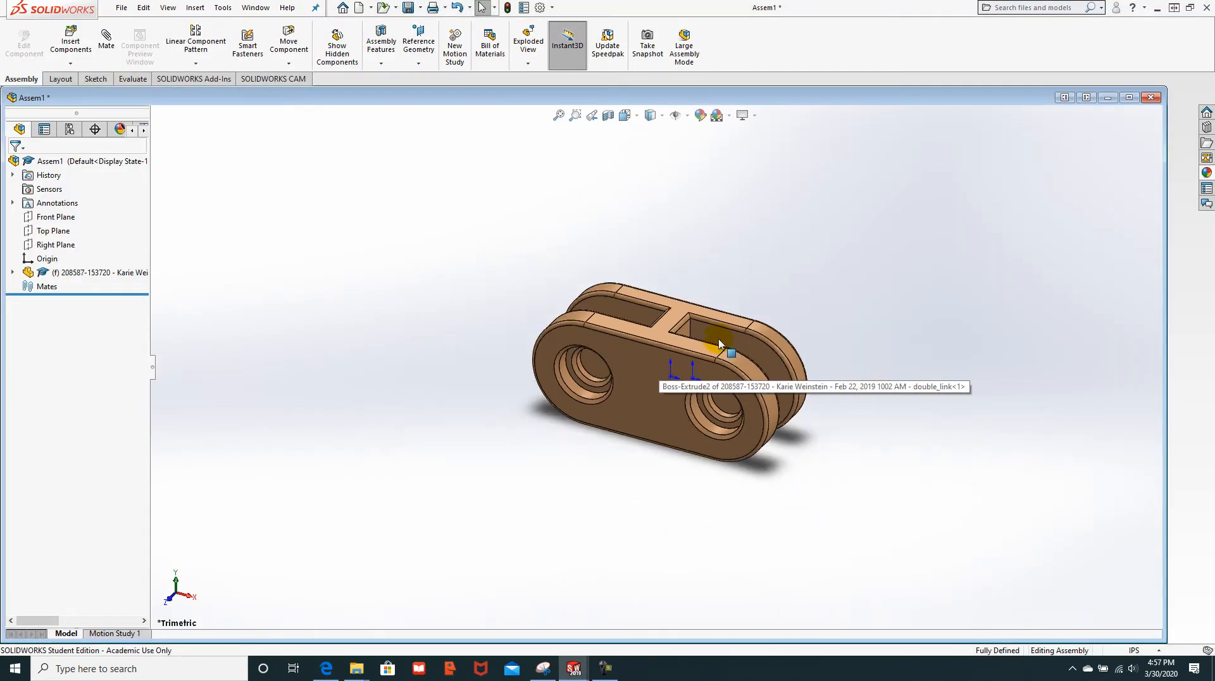
pyautogui.scroll(-2, 719, 344)
pyautogui.keyDown('ctrl'); pyautogui.moveTo(673, 355); pyautogui.dragTo(1033, 236); pyautogui.keyUp('ctrl')
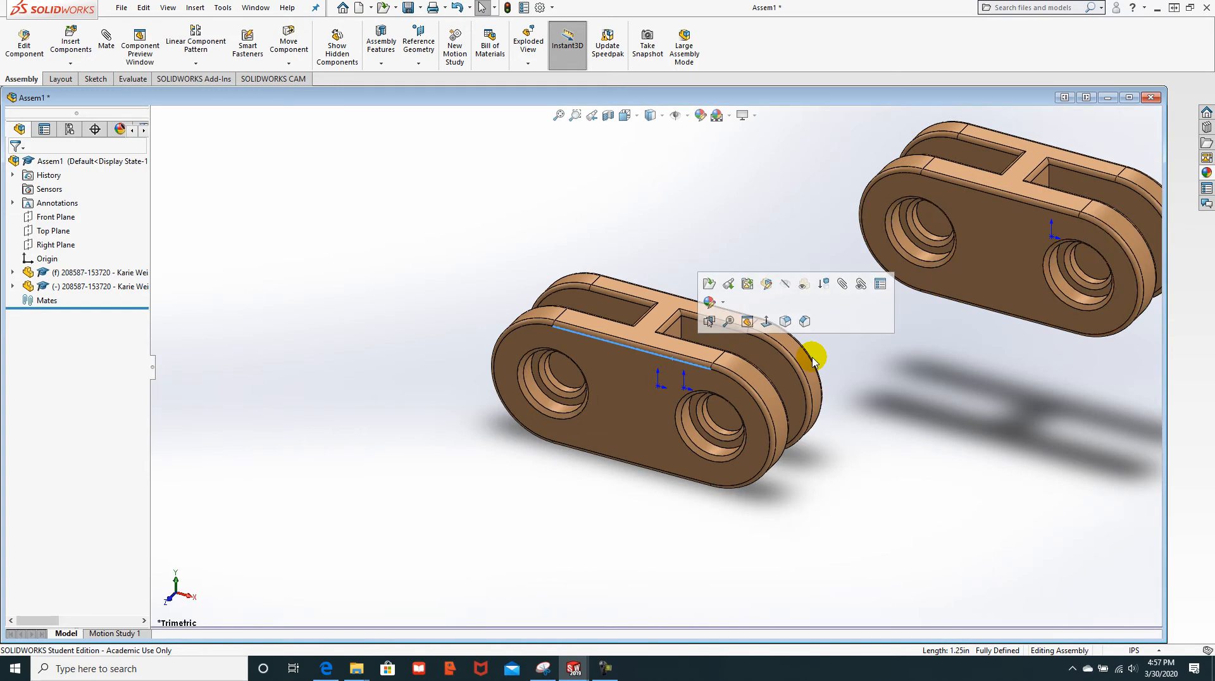
pyautogui.scroll(5, 798, 364)
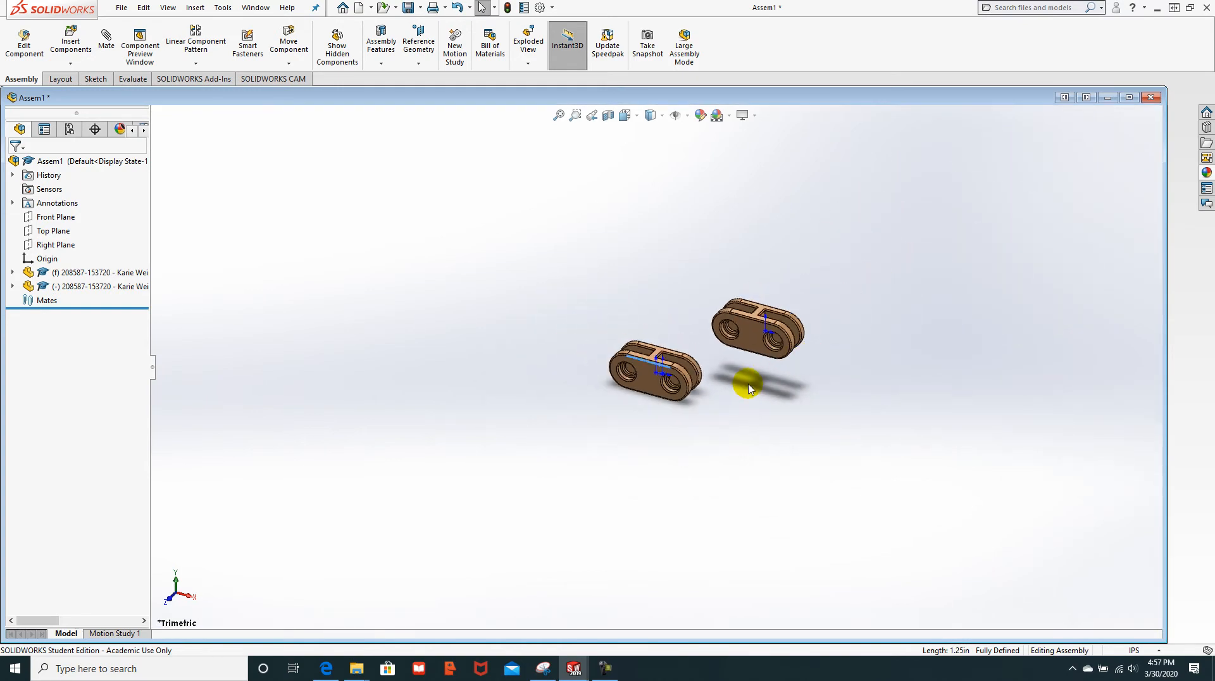
pyautogui.moveTo(682, 378); pyautogui.dragTo(708, 434)
pyautogui.click(587, 419)
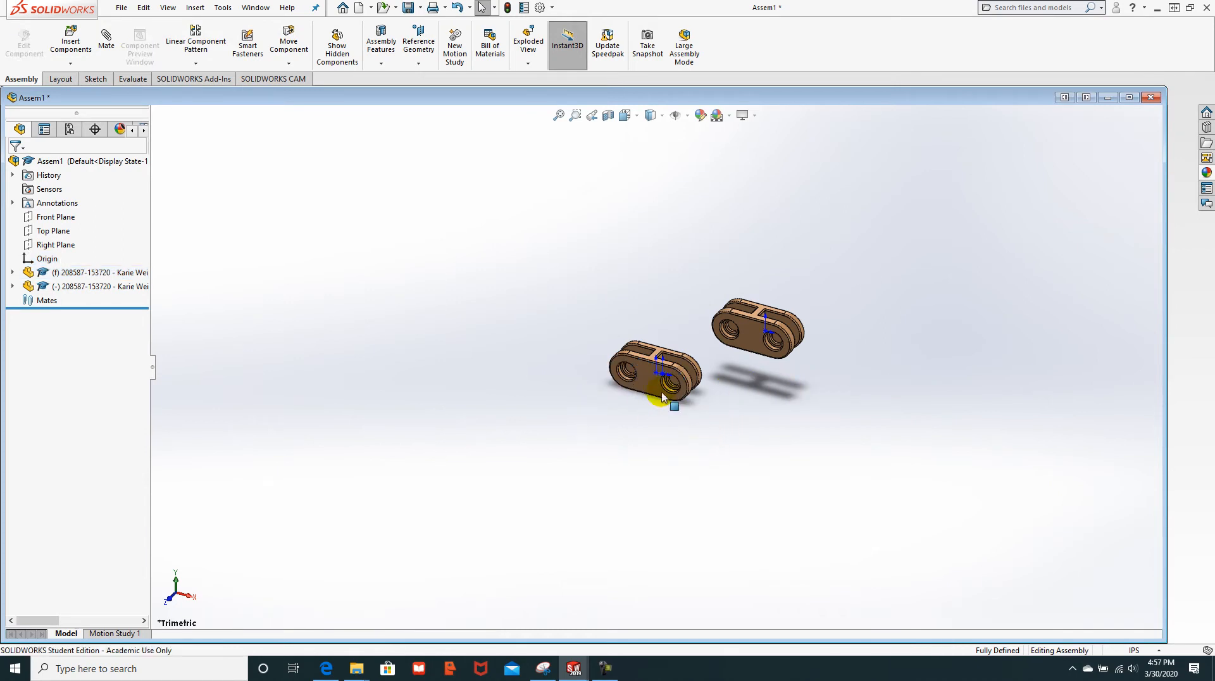
pyautogui.keyDown('ctrl'); pyautogui.moveTo(647, 386); pyautogui.dragTo(903, 384); pyautogui.keyUp('ctrl')
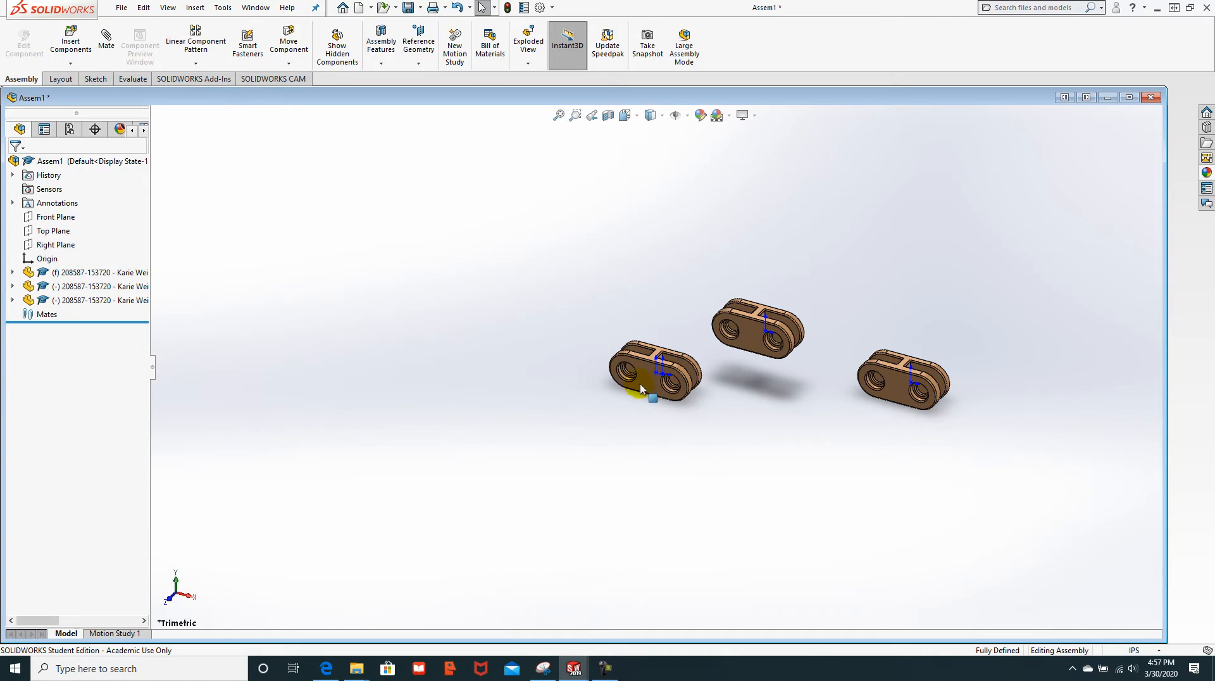
pyautogui.keyDown('ctrl'); pyautogui.moveTo(655, 387); pyautogui.dragTo(1035, 427); pyautogui.keyUp('ctrl')
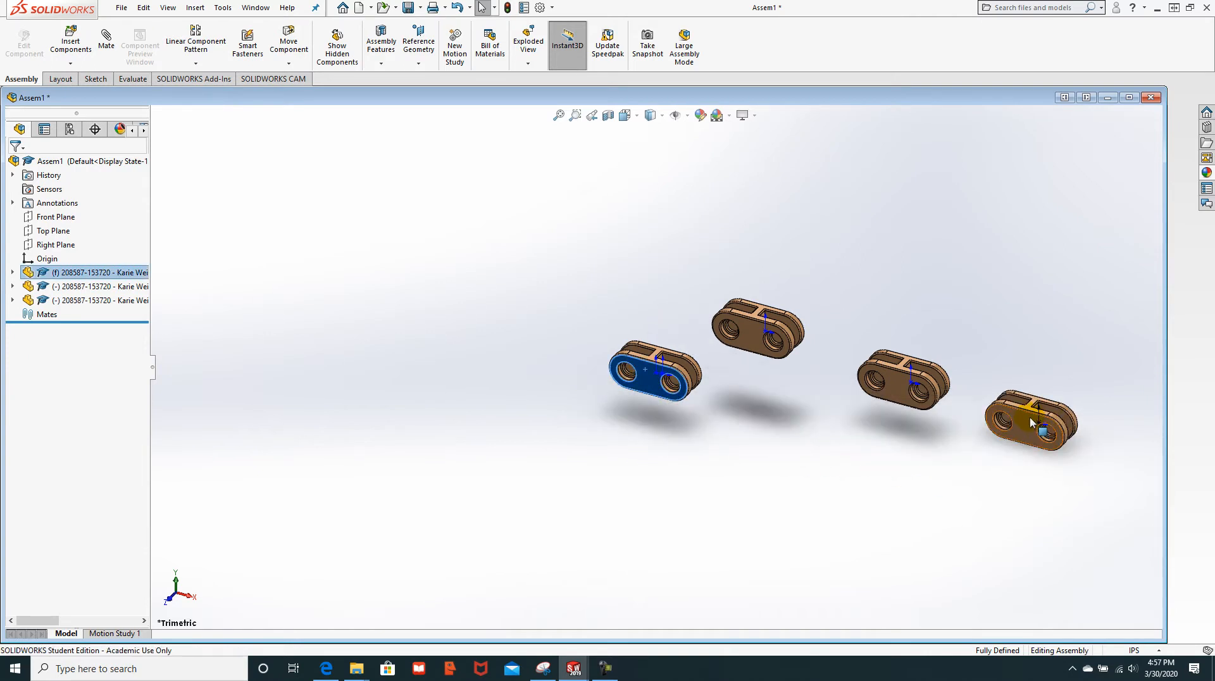
pyautogui.click(332, 674)
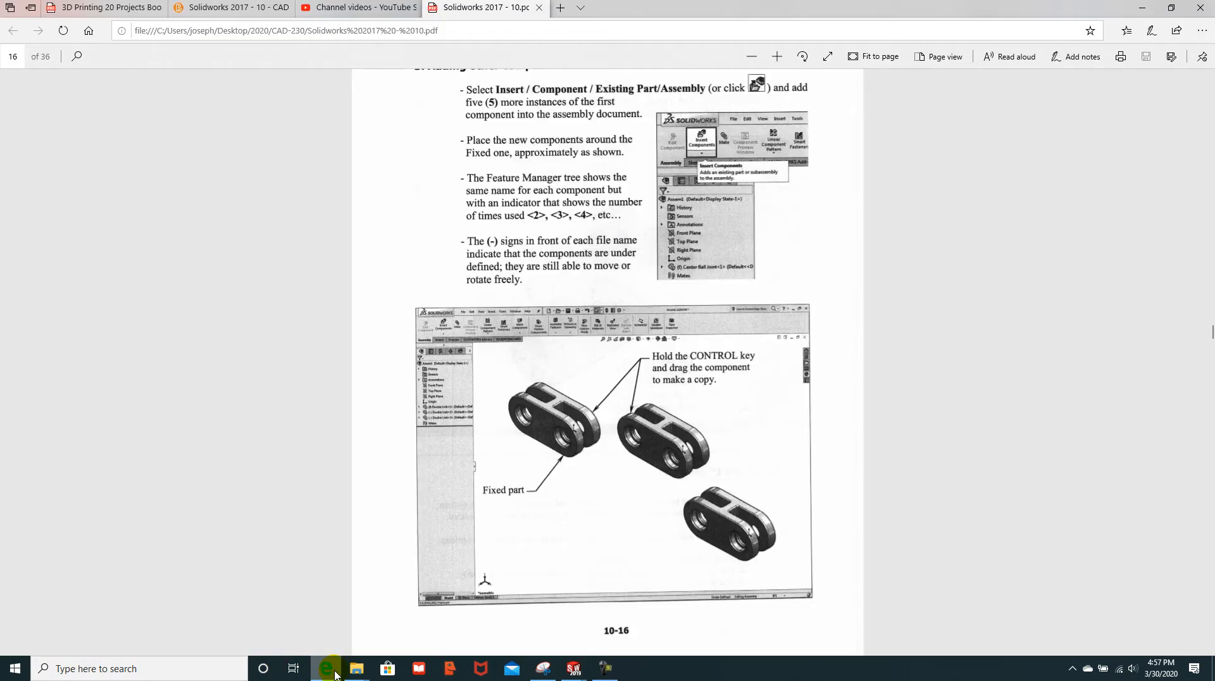
# Step: Scroll the PDF down to the '4. Changing colors' section on page 17
pyautogui.scroll(-4, 585, 437)
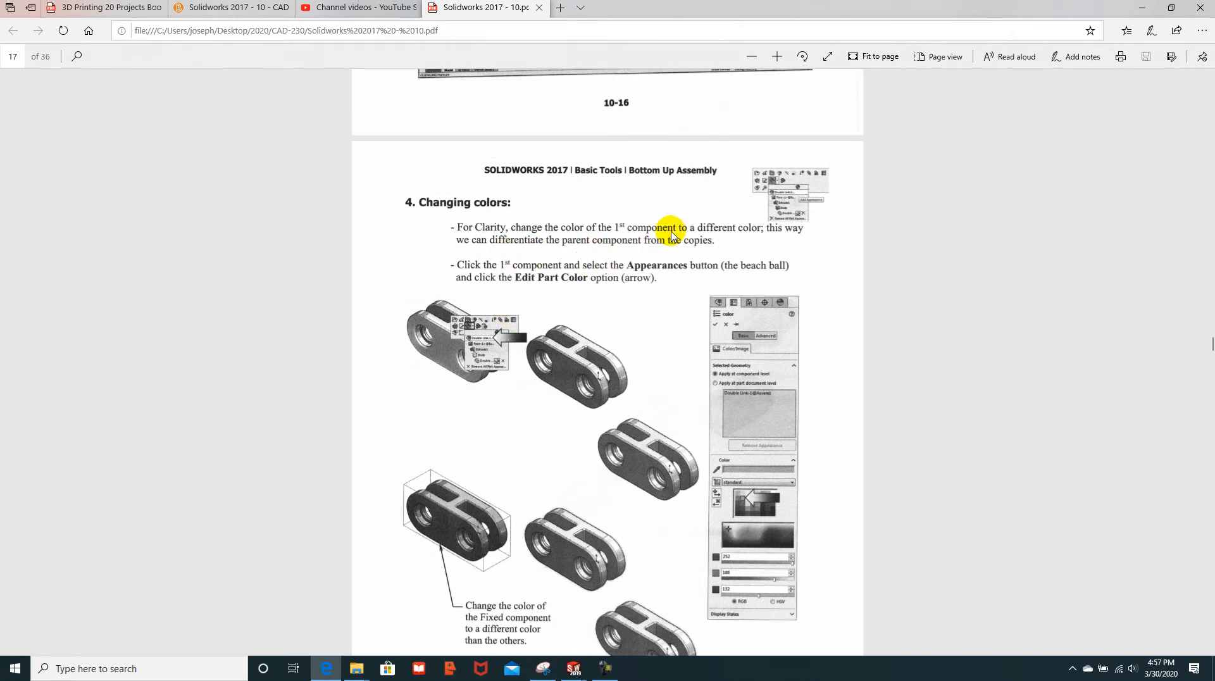
pyautogui.scroll(-4, 632, 325)
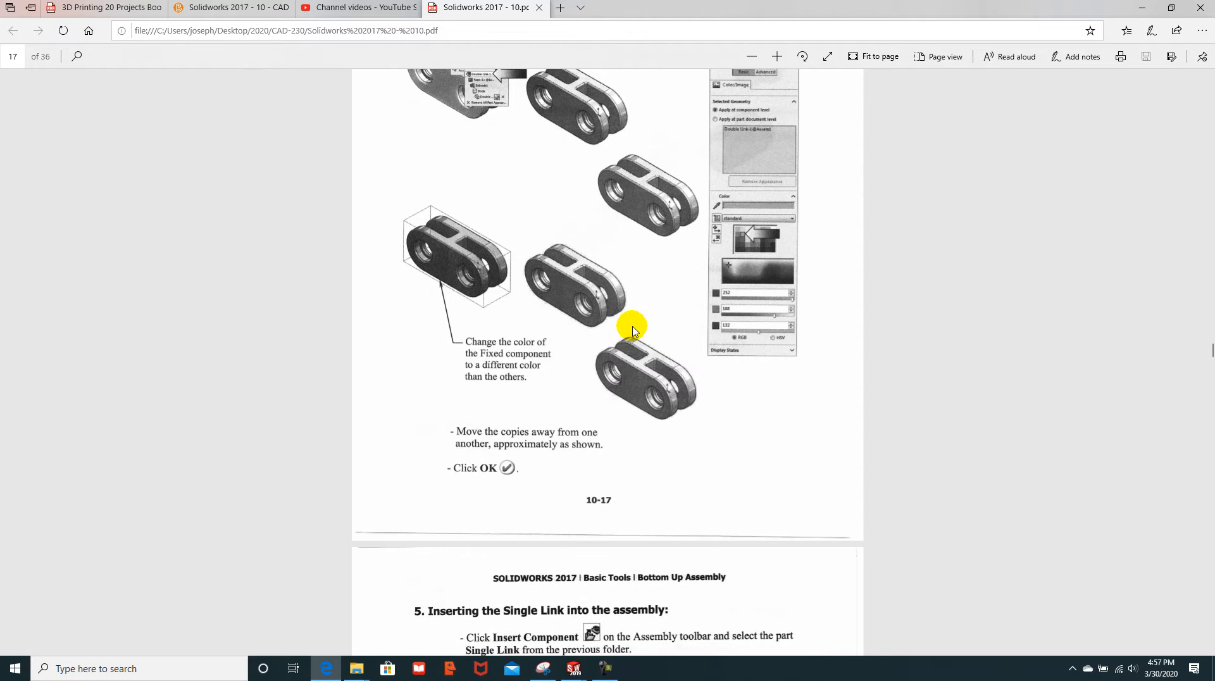
pyautogui.scroll(-1, 595, 348)
pyautogui.scroll(2, 585, 360)
pyautogui.scroll(1, 587, 366)
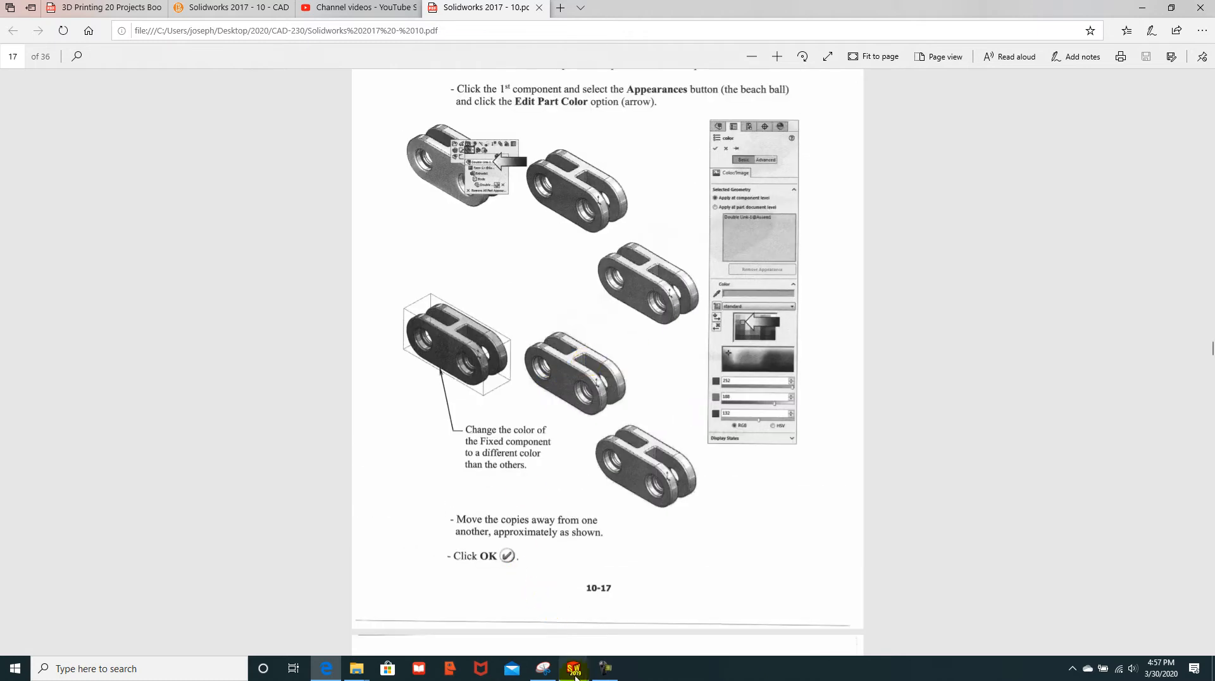
# Step: Try a green appearance on the fixed first link twice, cancelling each time so it stays brown
pyautogui.moveTo(575, 671)
pyautogui.click(911, 626)
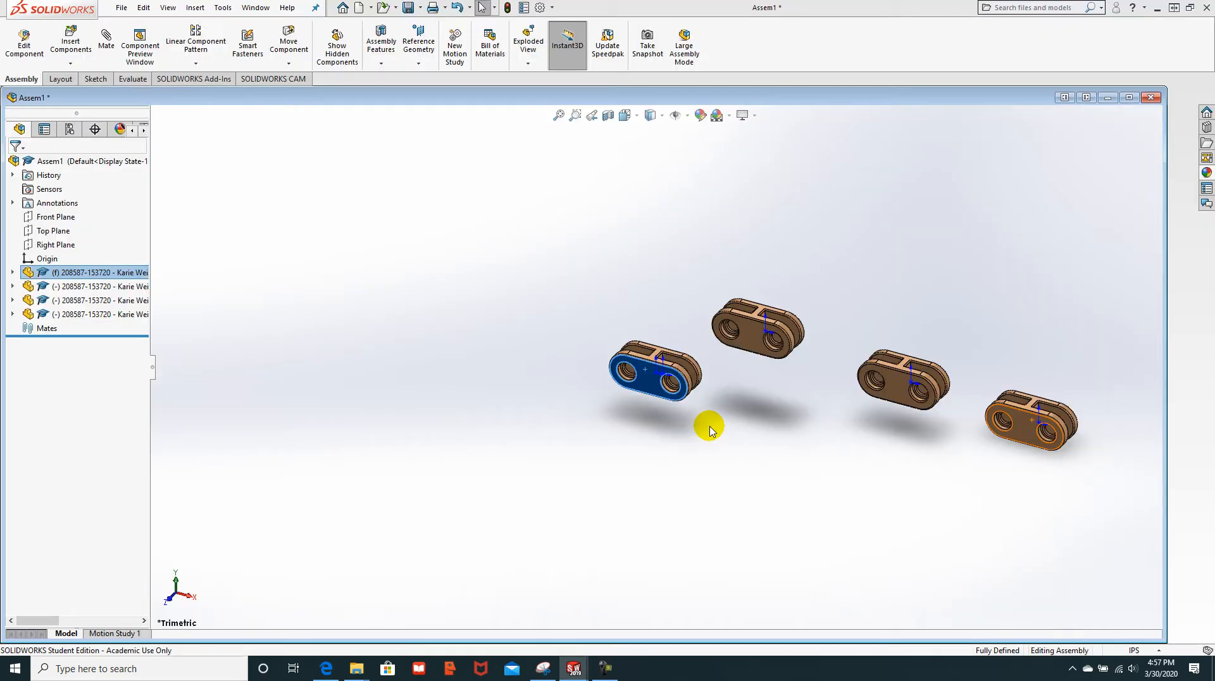
pyautogui.click(721, 454)
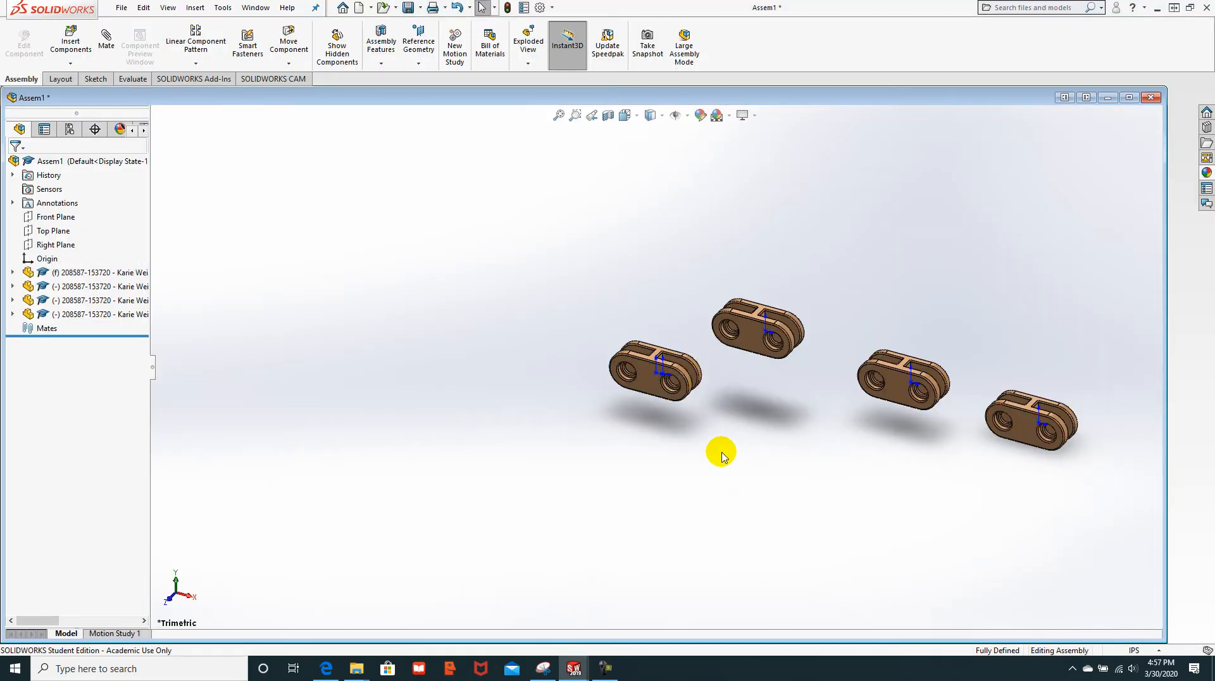
pyautogui.click(648, 375)
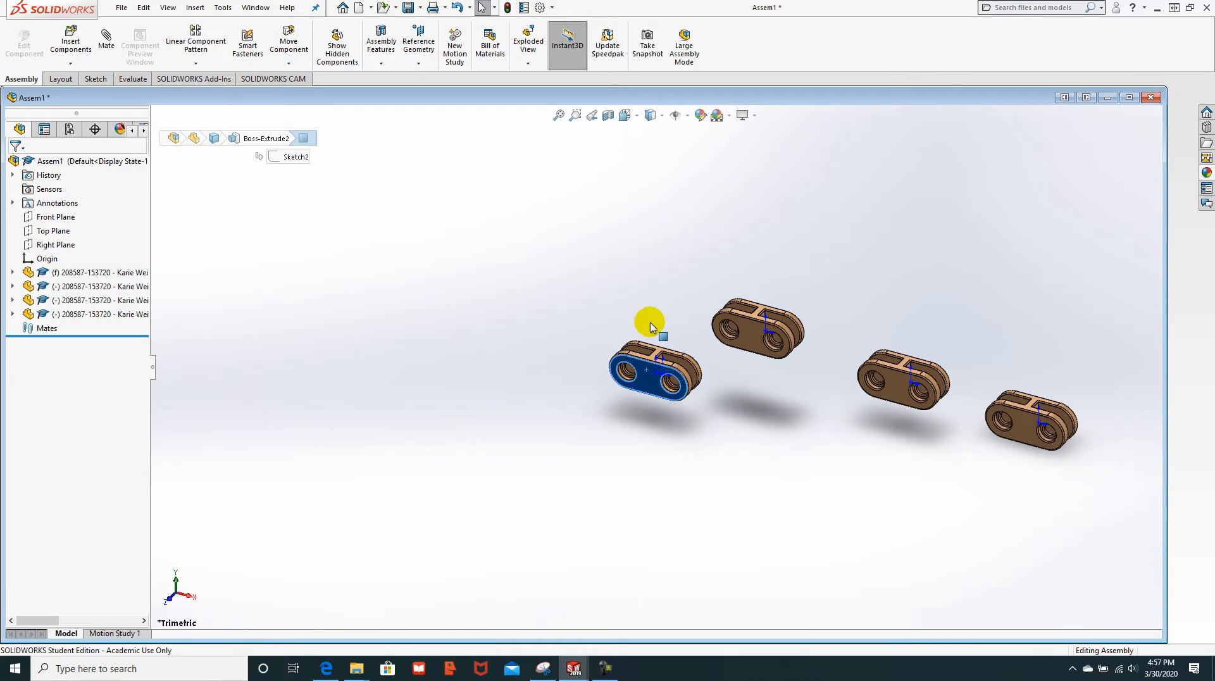
pyautogui.click(701, 116)
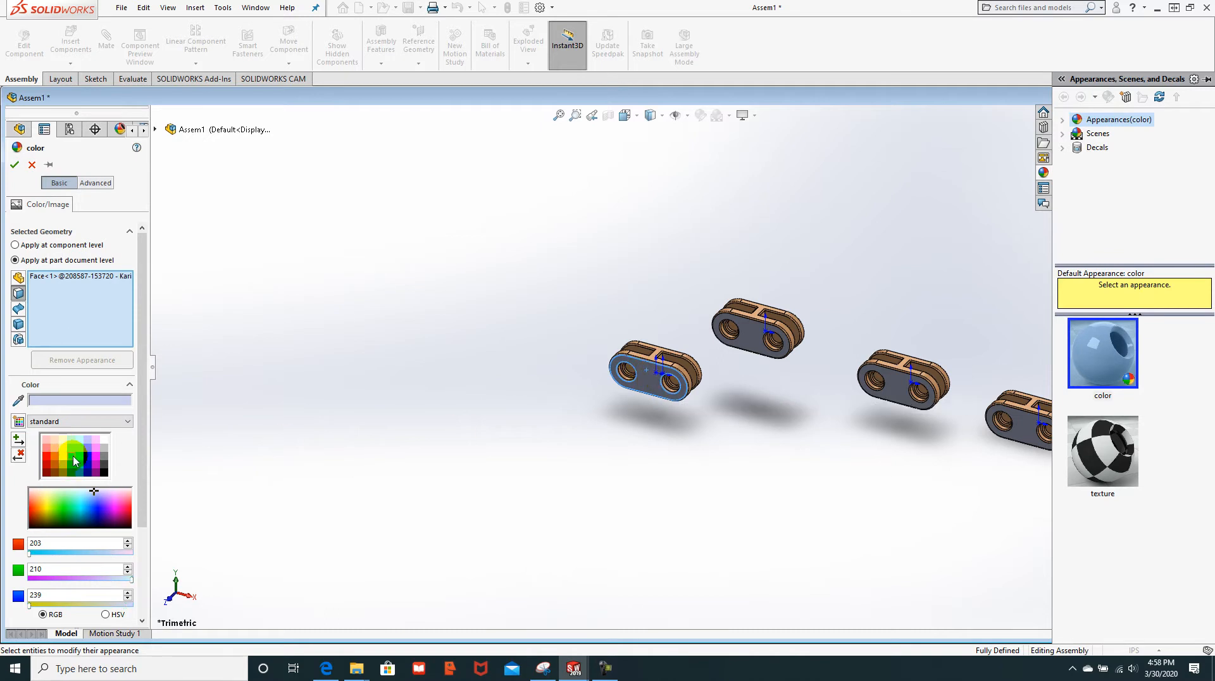
pyautogui.click(74, 457)
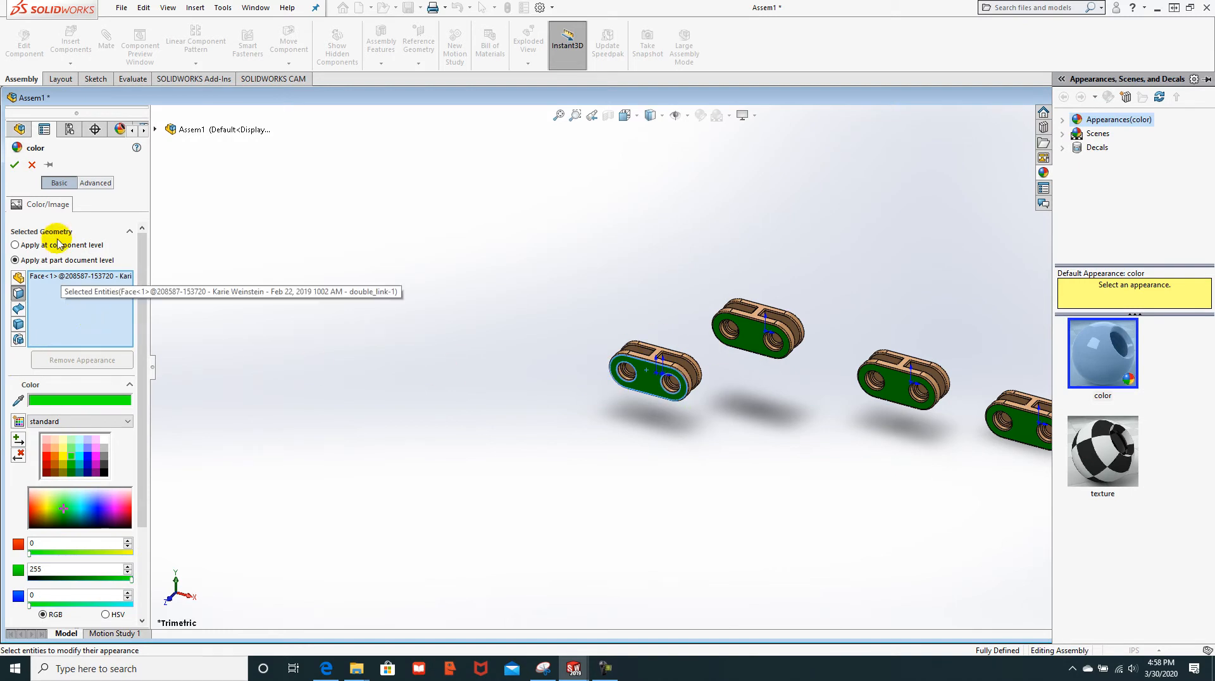
pyautogui.click(32, 167)
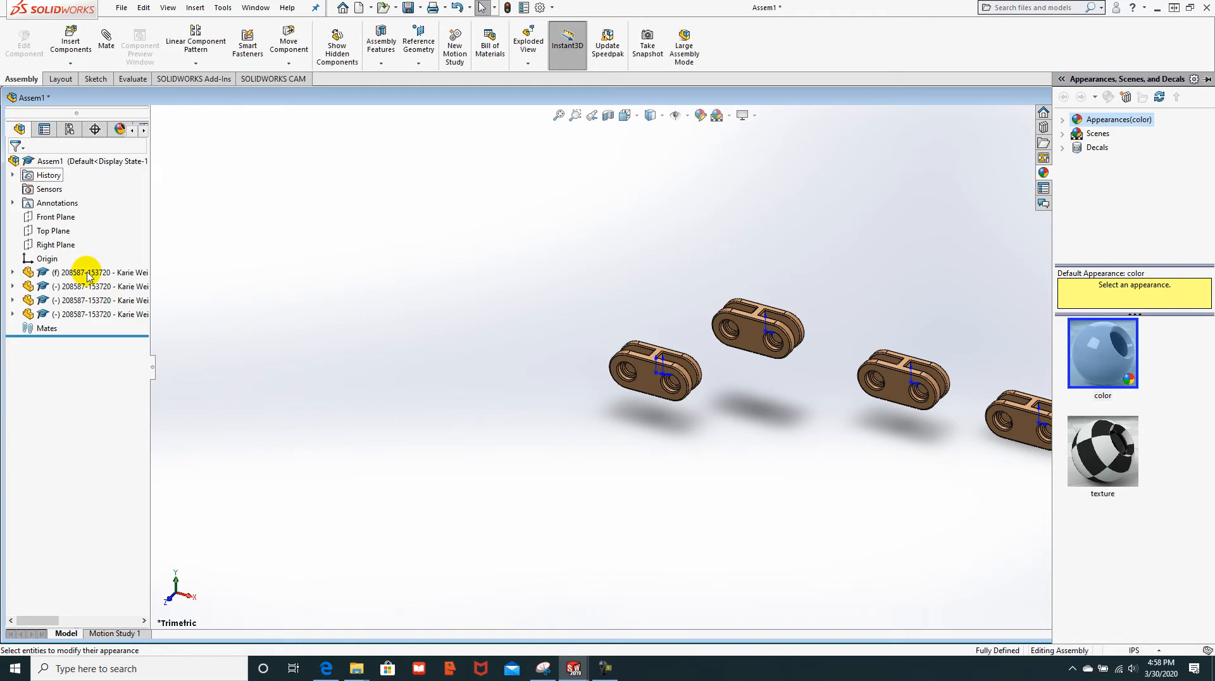
pyautogui.click(701, 117)
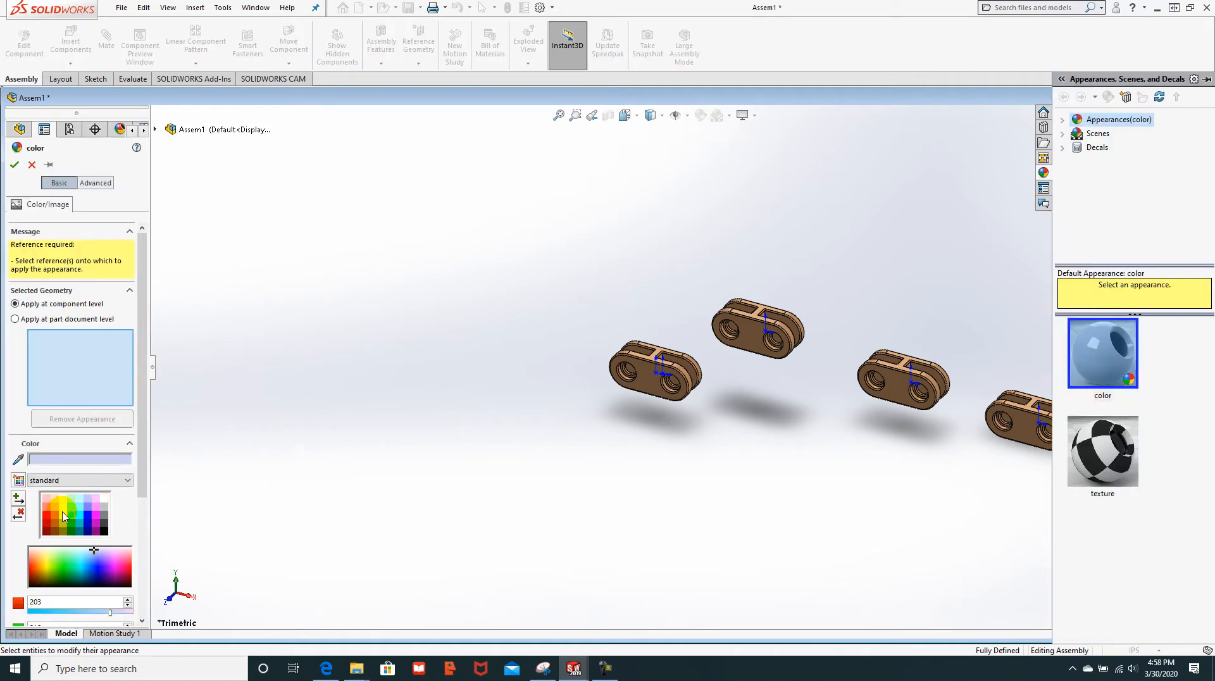
pyautogui.click(72, 515)
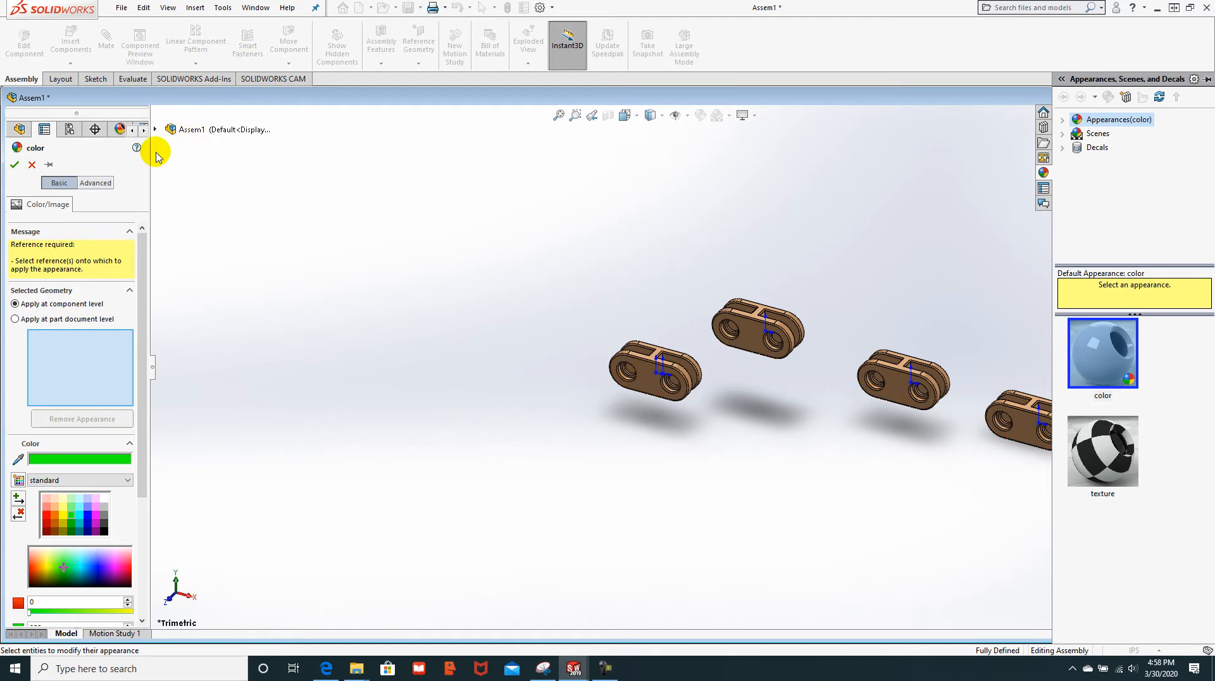
pyautogui.click(648, 379)
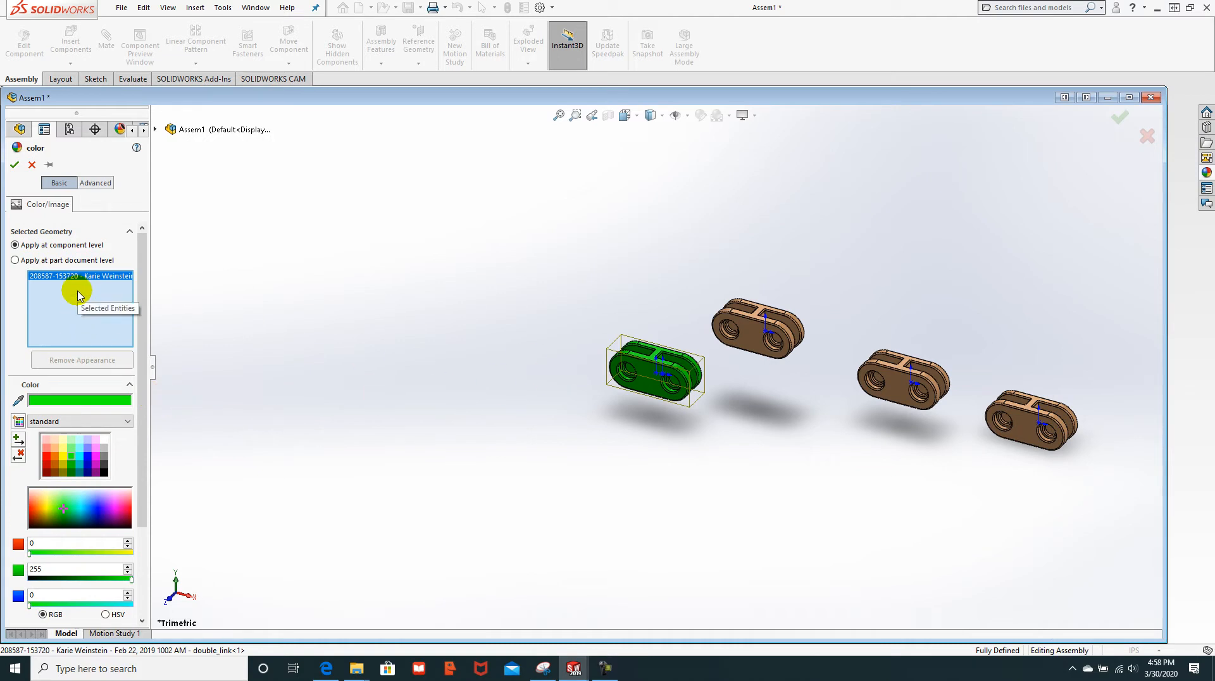
pyautogui.click(32, 165)
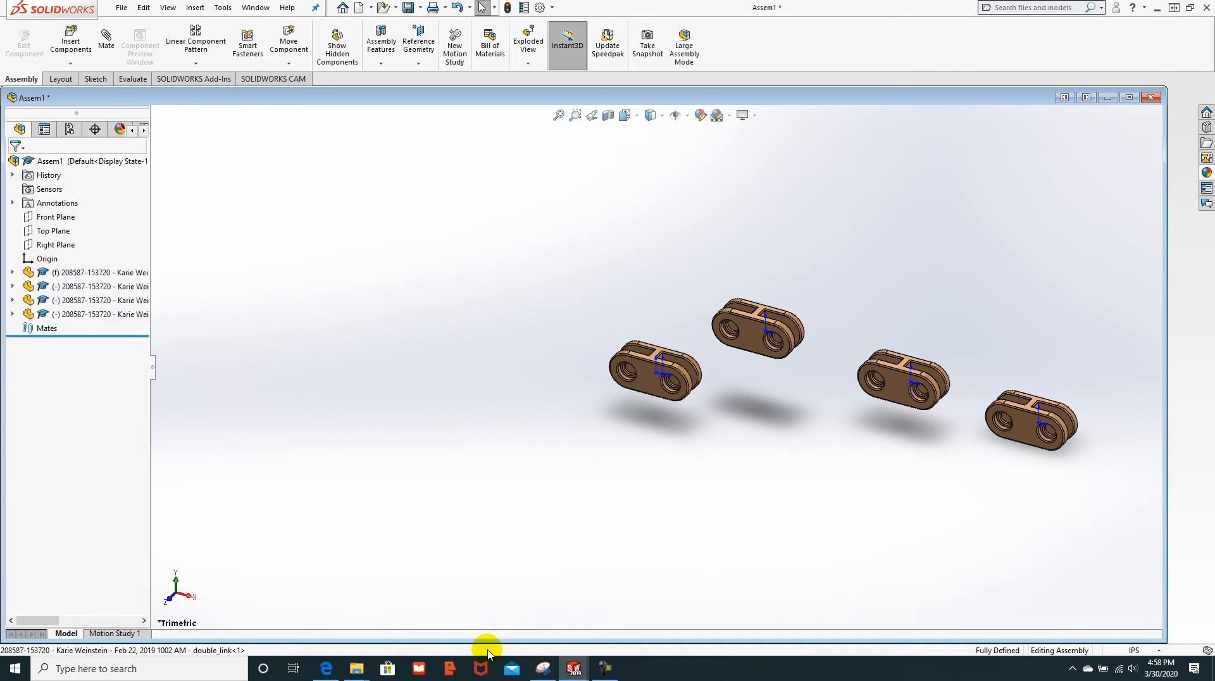
# Step: Scroll the tutorial through pages 18–19 to page 20's '8. Adding a Width mate' section
pyautogui.click(325, 668)
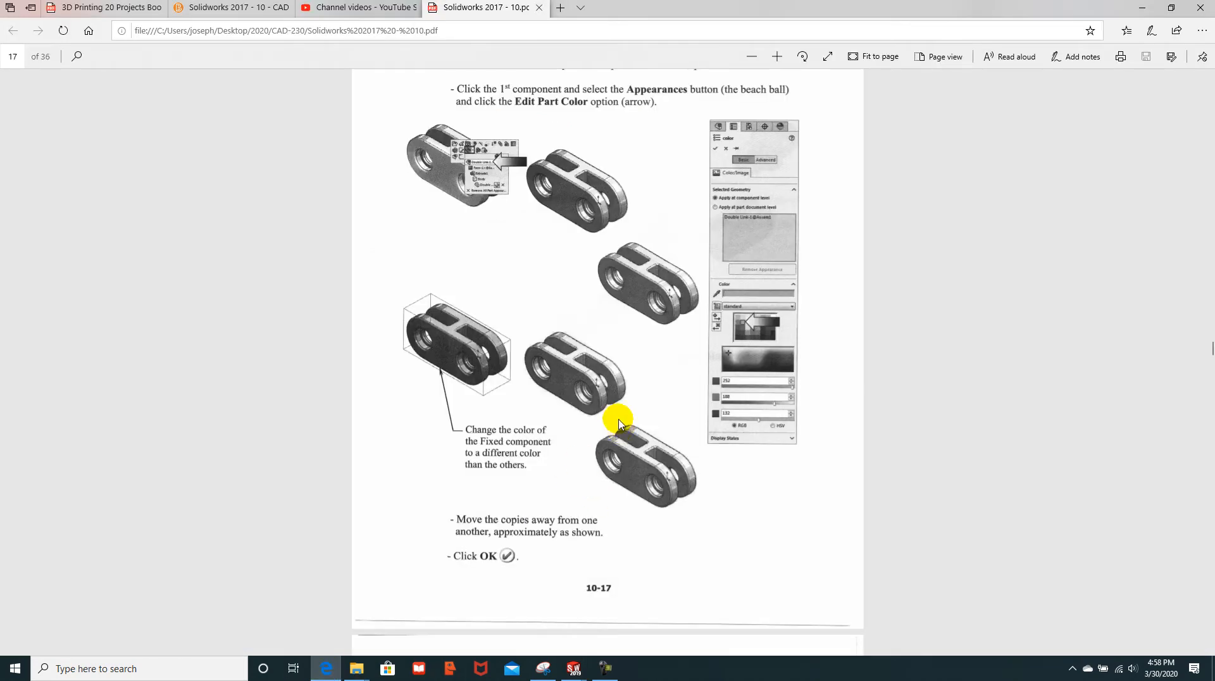
pyautogui.scroll(-8, 594, 355)
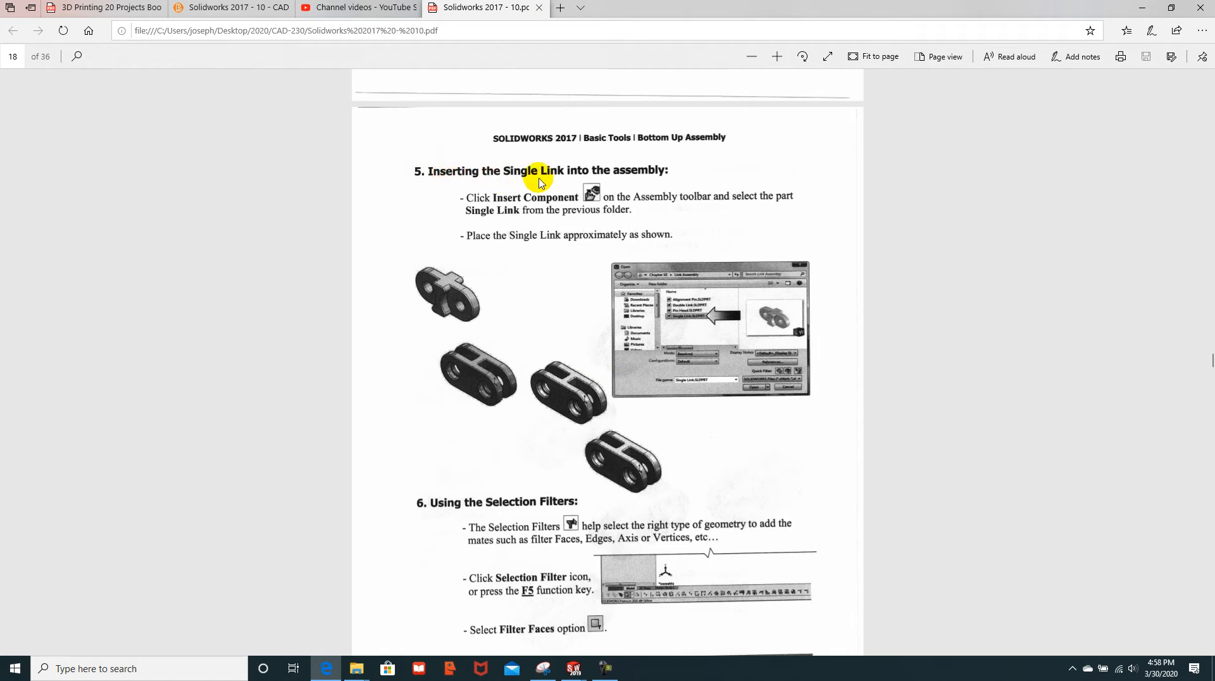
pyautogui.scroll(-5, 496, 314)
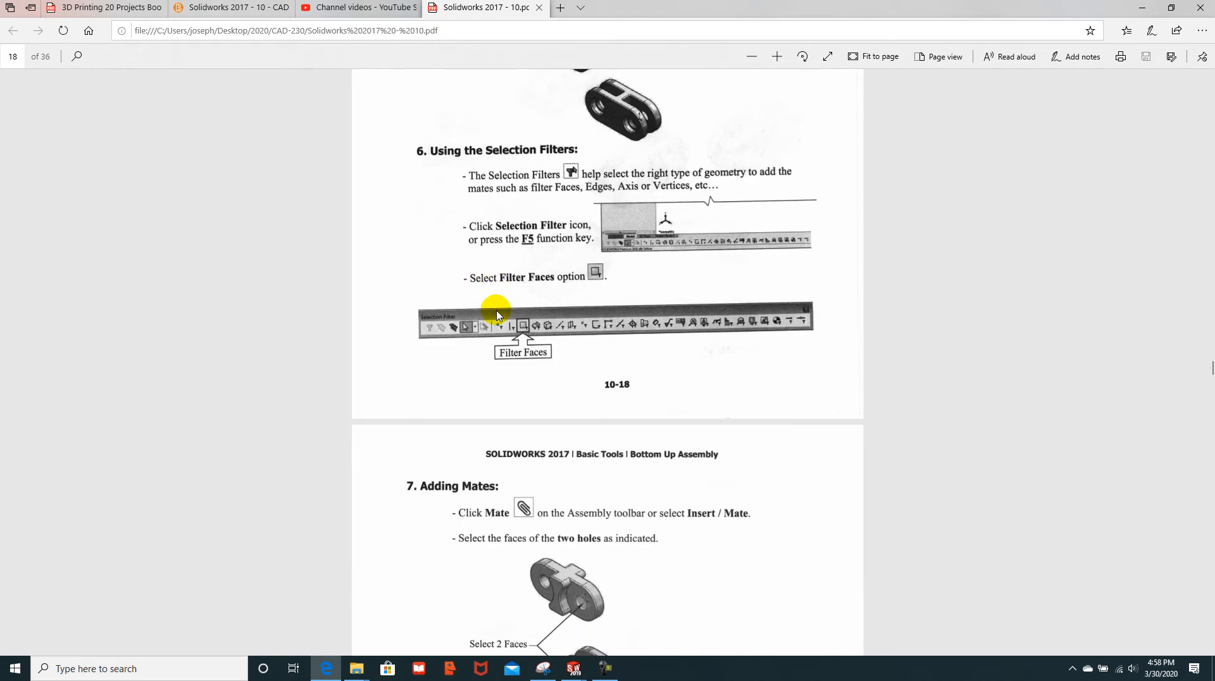
pyautogui.scroll(-4, 497, 314)
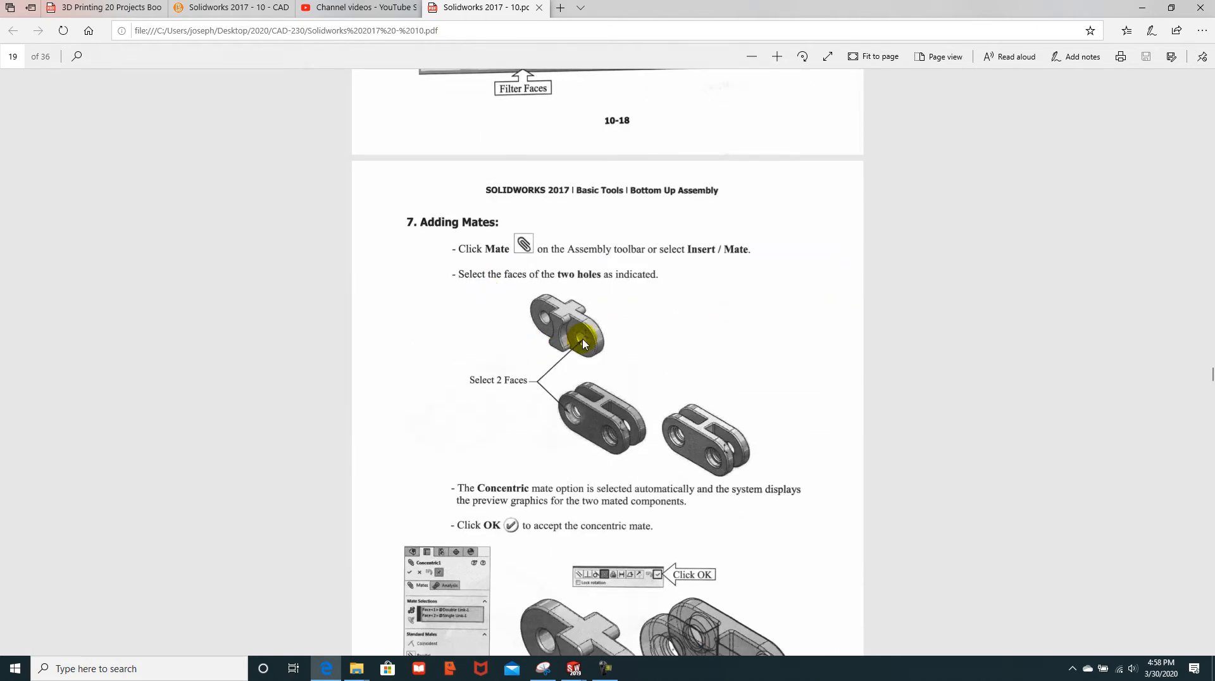
pyautogui.scroll(-3, 565, 408)
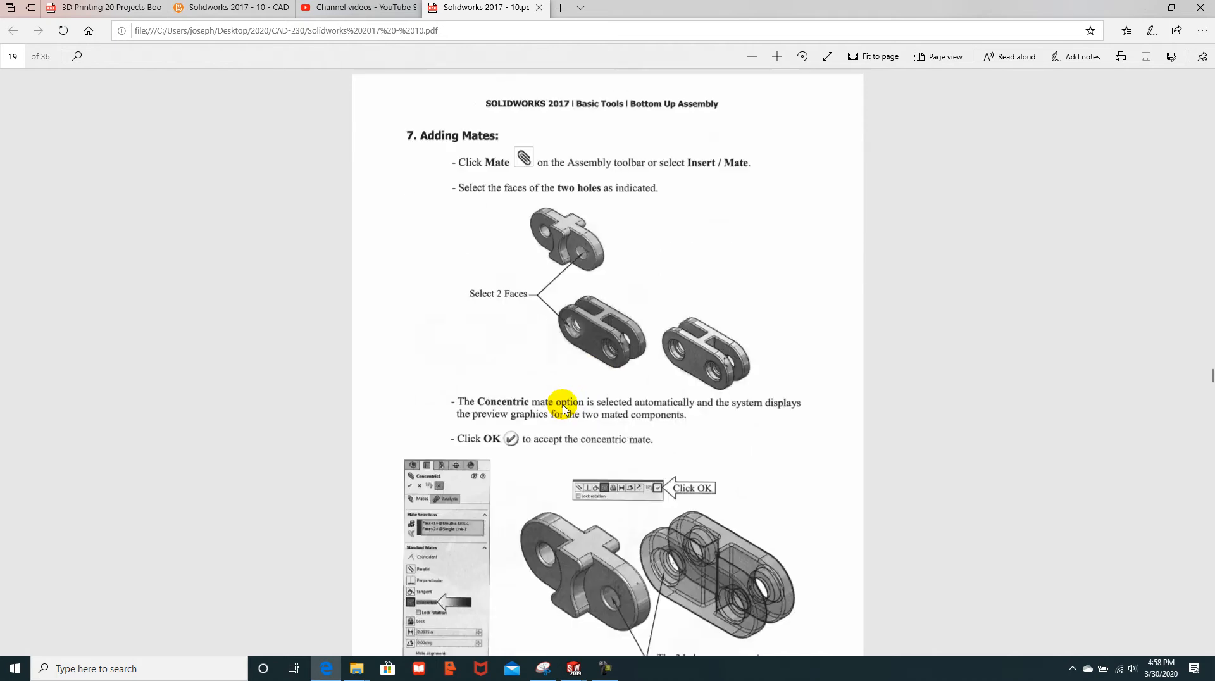
pyautogui.scroll(-10, 565, 408)
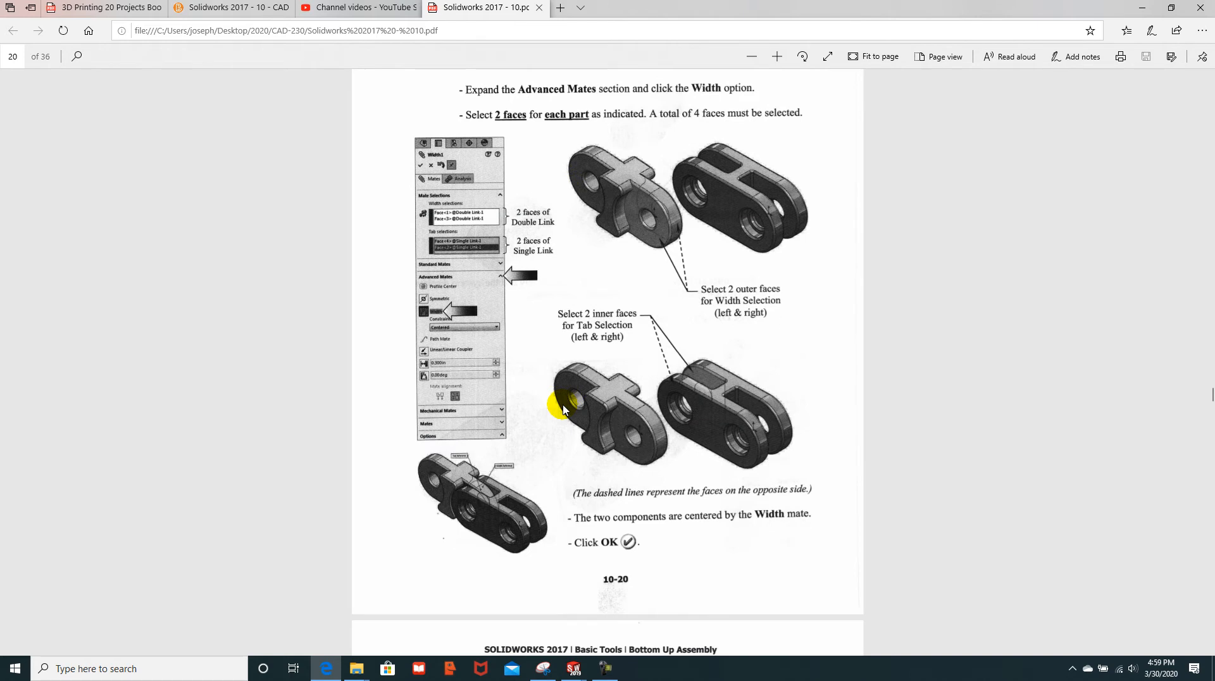
pyautogui.scroll(12, 565, 408)
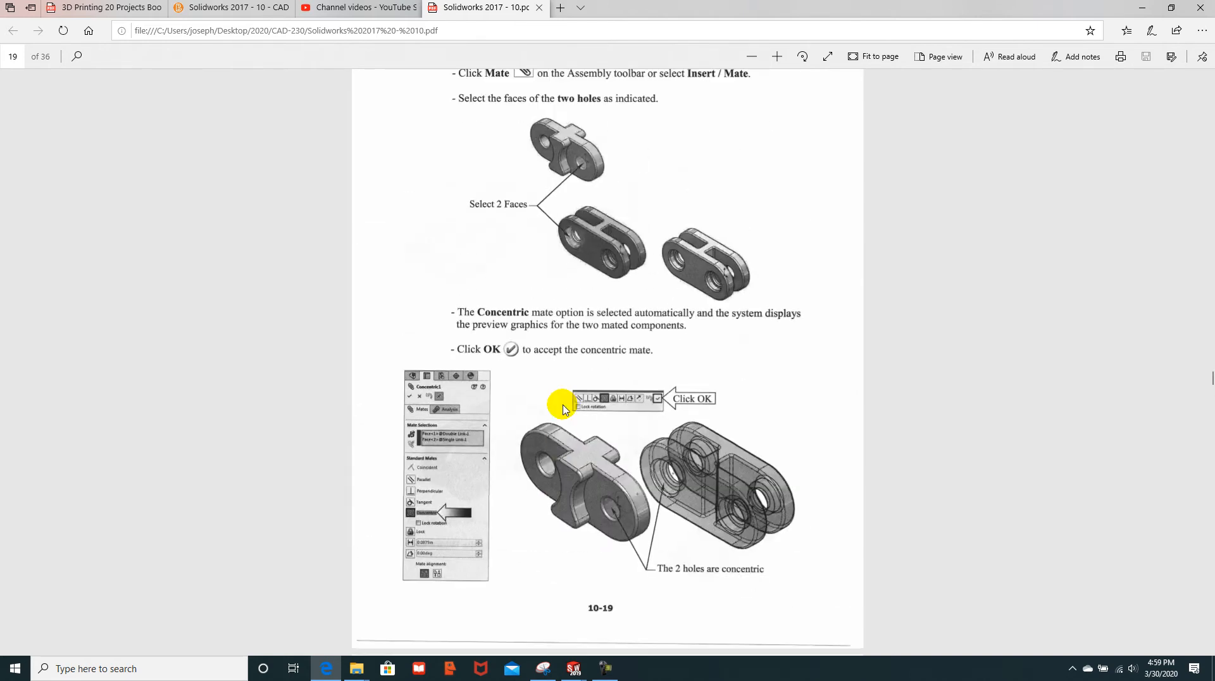
pyautogui.scroll(2, 565, 409)
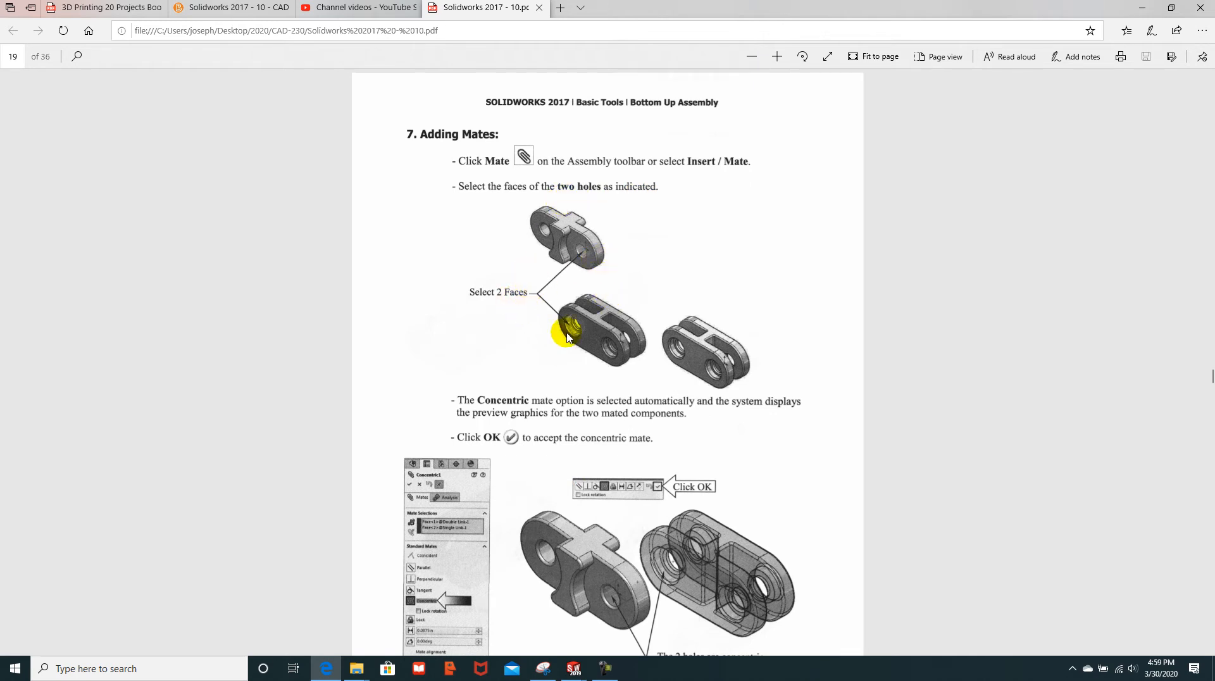
pyautogui.scroll(-2, 567, 342)
pyautogui.scroll(-2, 567, 342)
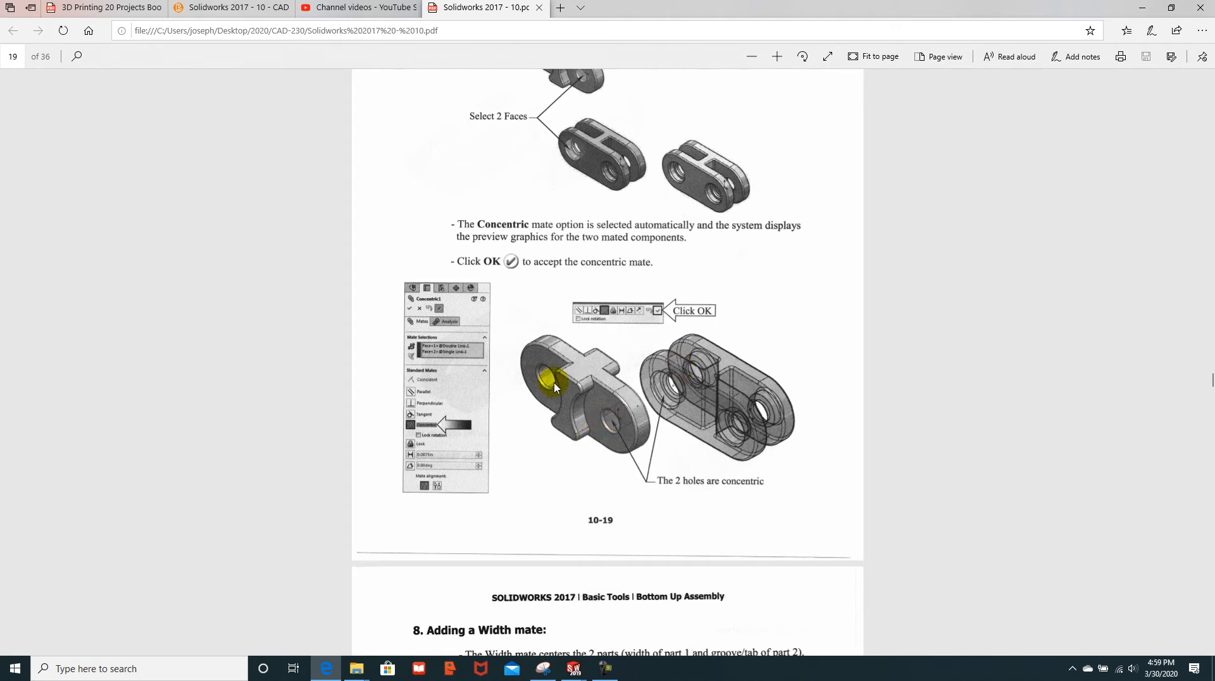
pyautogui.scroll(-5, 541, 398)
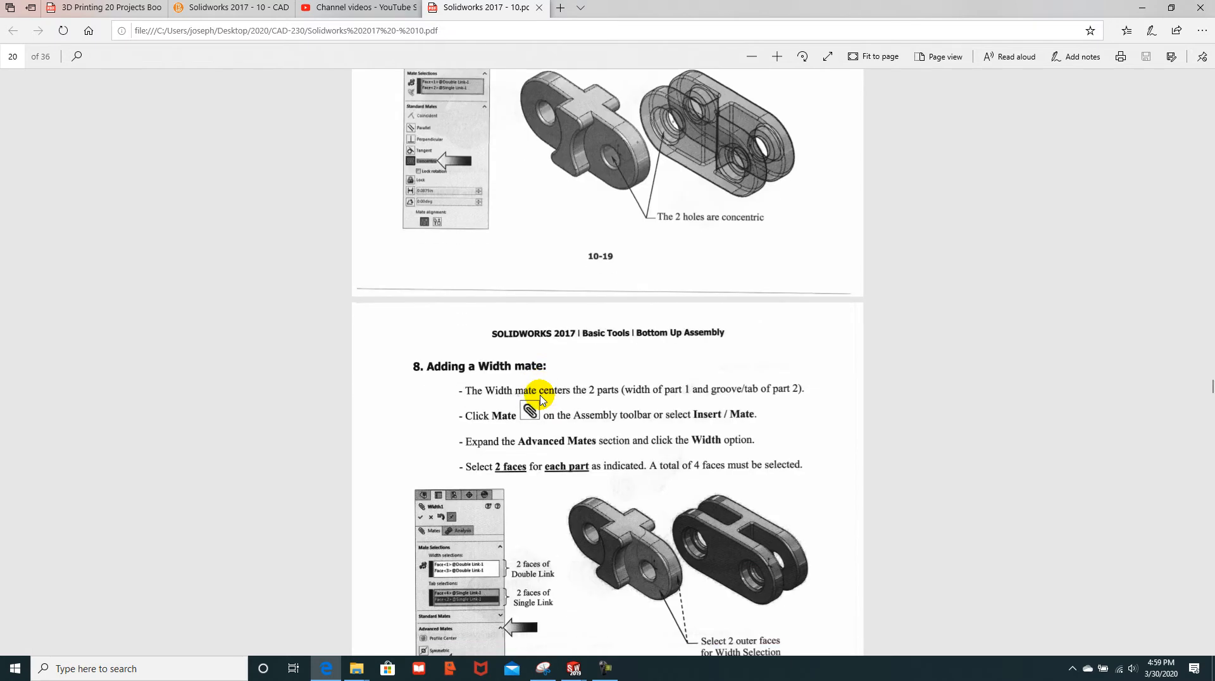
pyautogui.scroll(2, 521, 367)
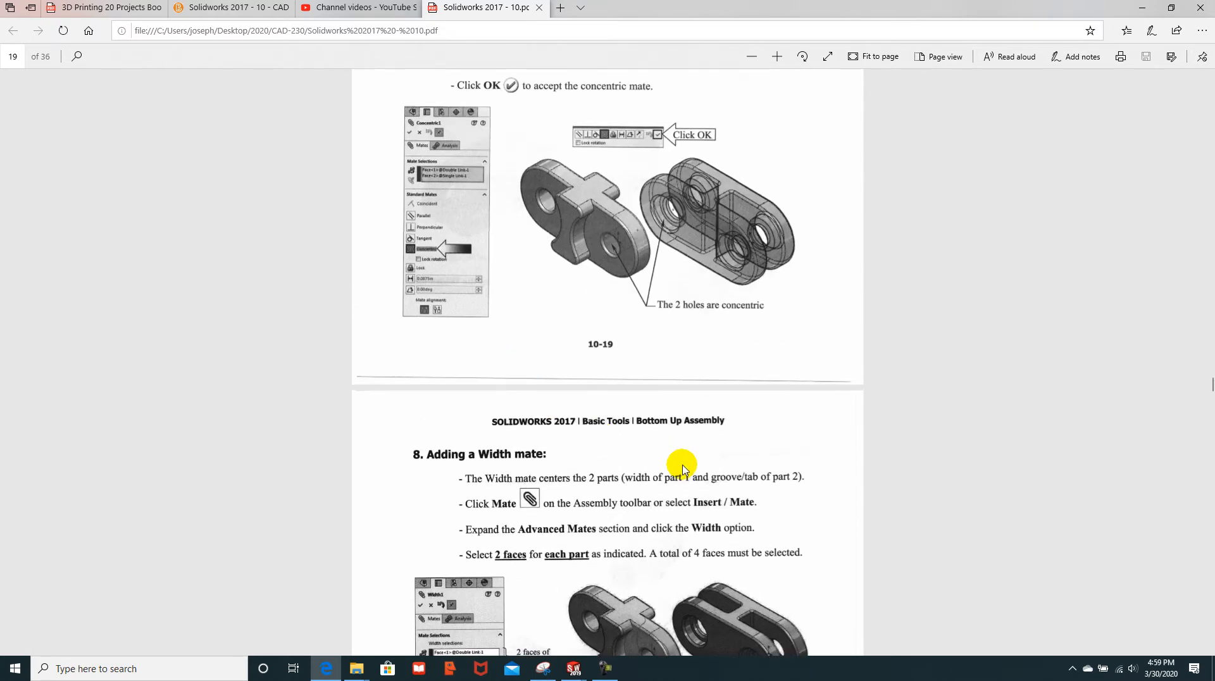
pyautogui.scroll(-3, 681, 467)
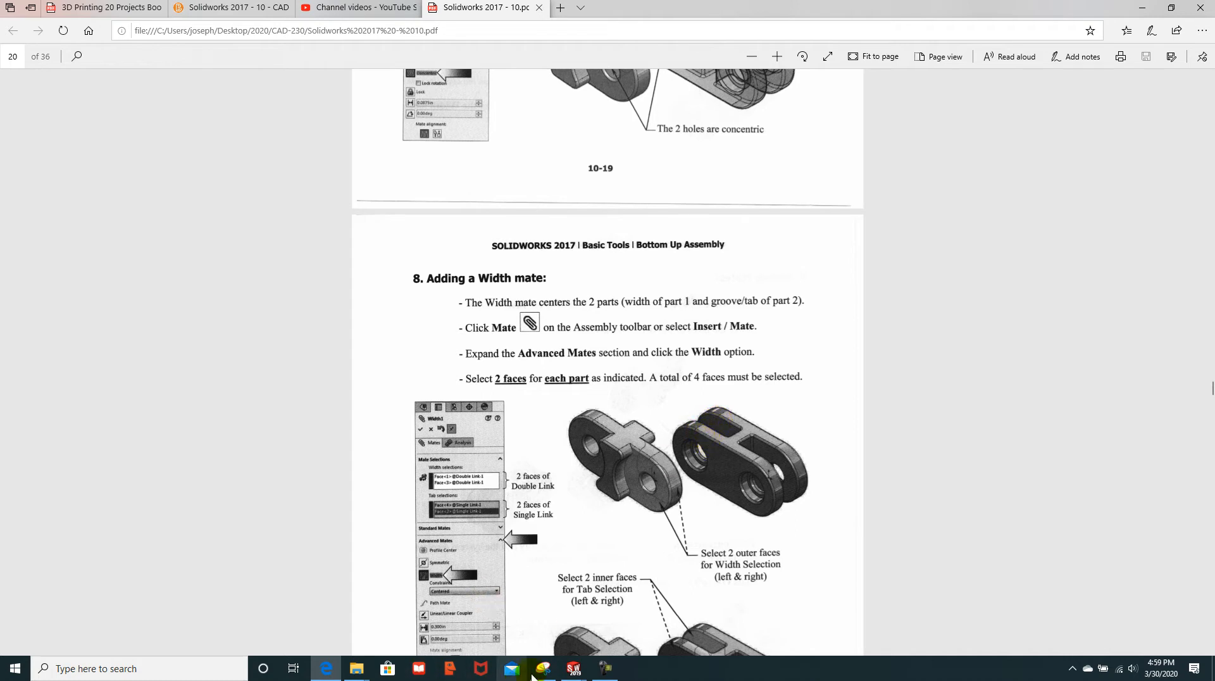
# Step: Insert the single link part into Assem1, placing it up-left of the double links
pyautogui.moveTo(573, 673)
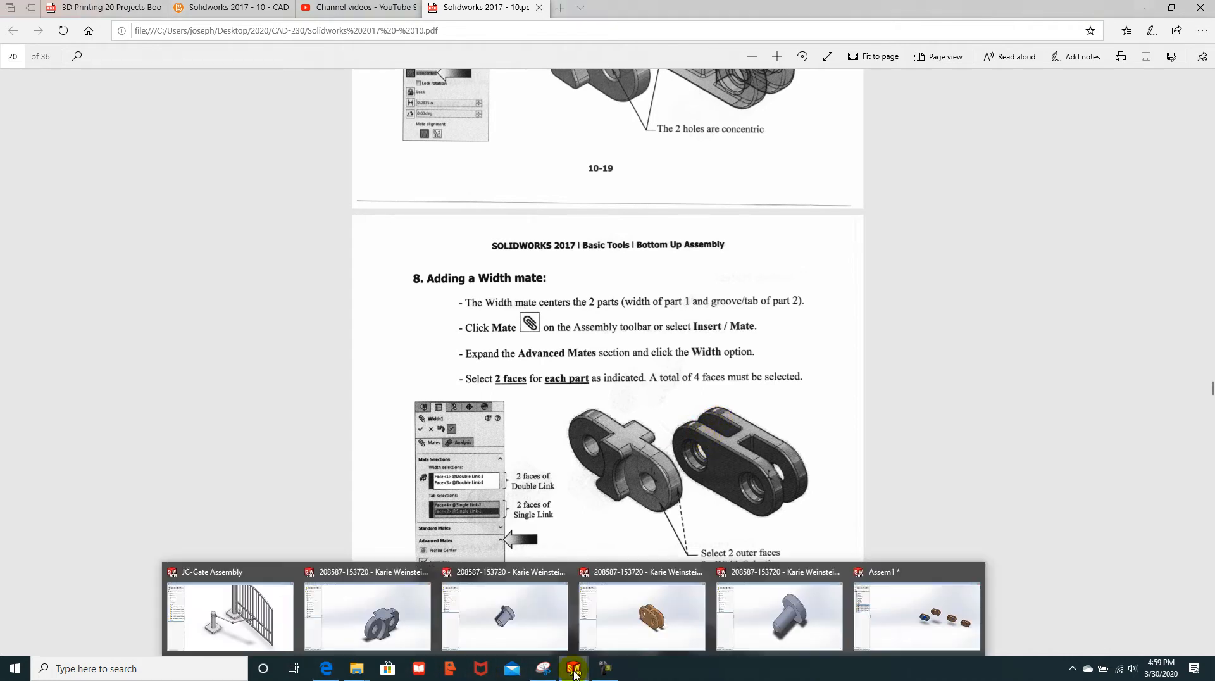
pyautogui.click(886, 632)
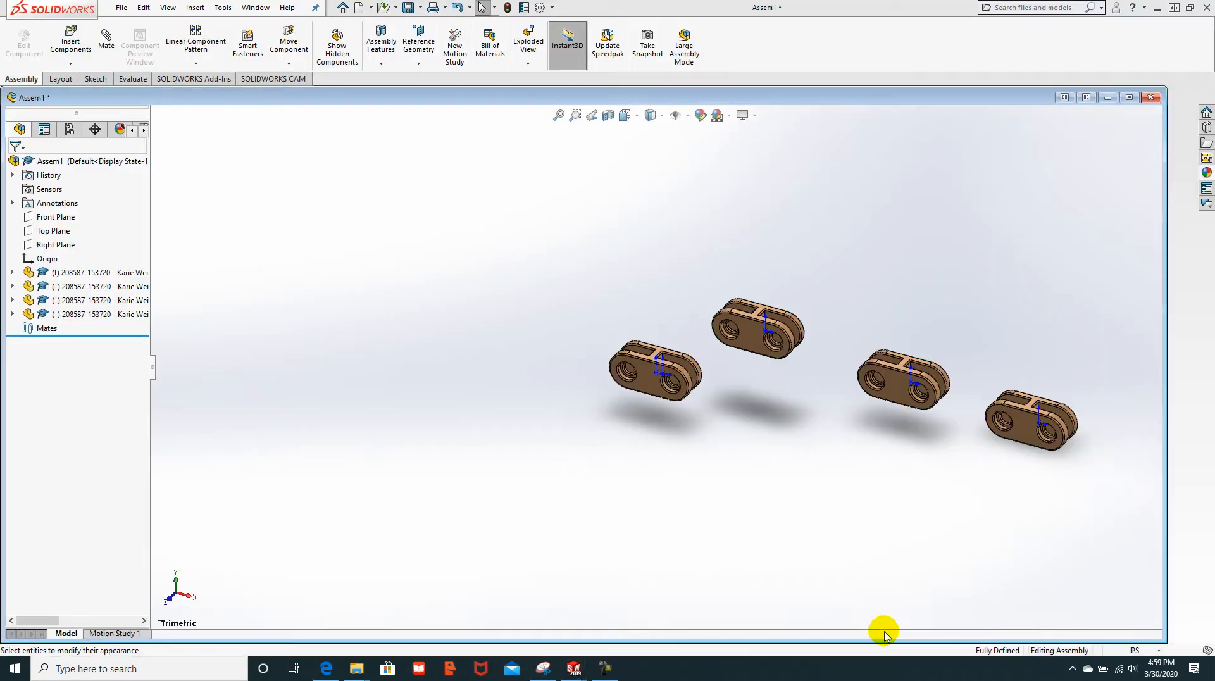
pyautogui.click(79, 45)
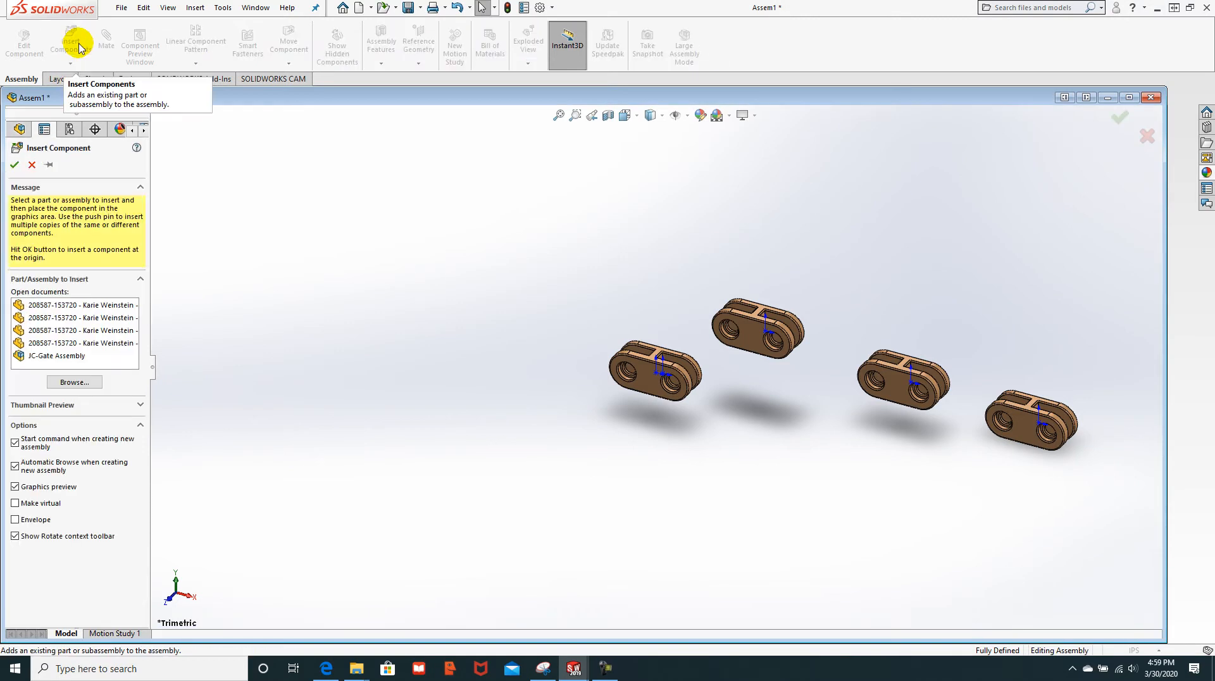
pyautogui.click(87, 321)
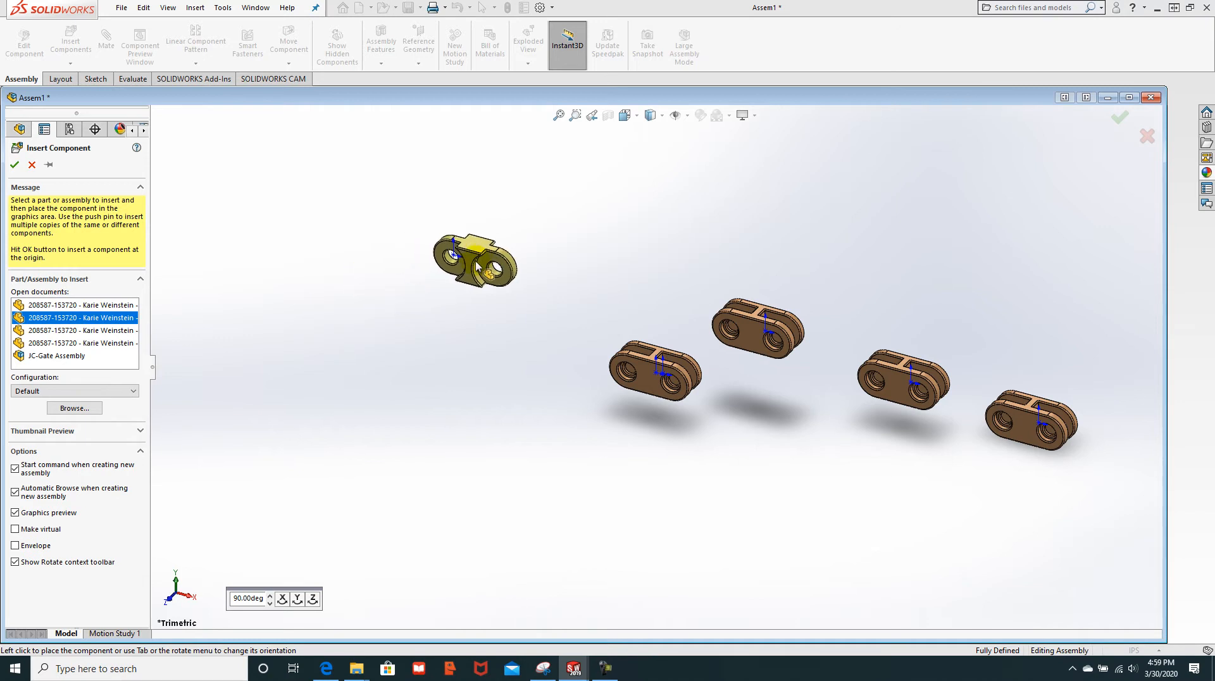
pyautogui.click(475, 267)
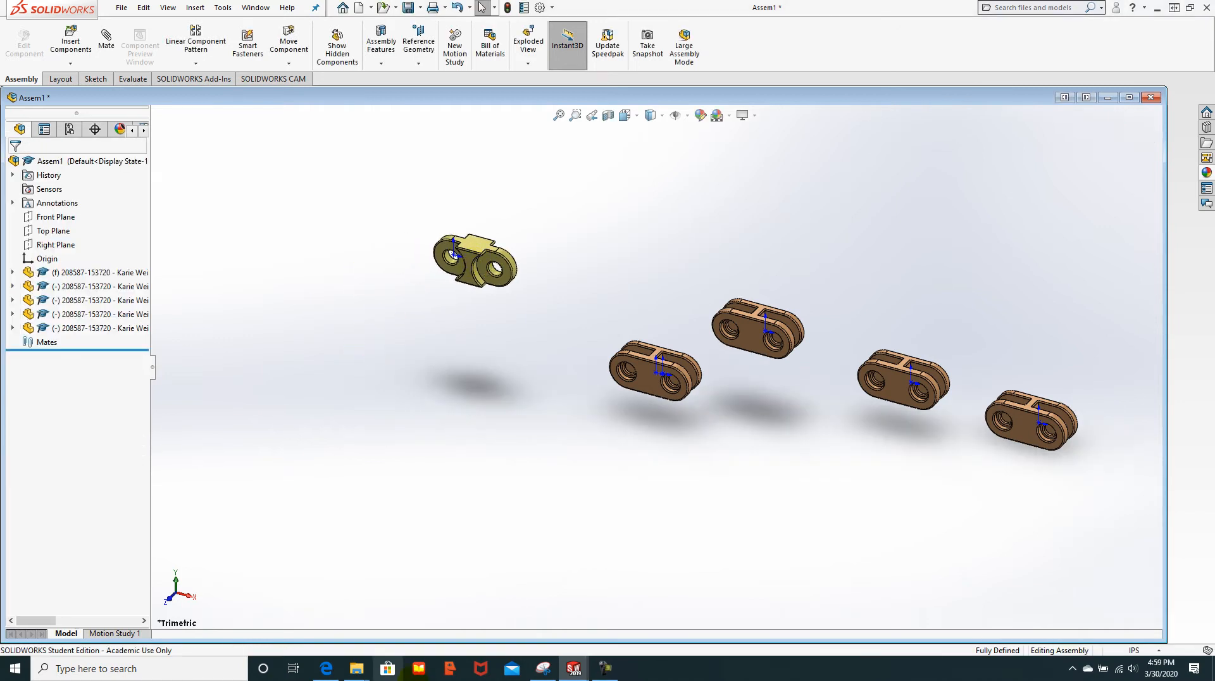
pyautogui.click(327, 669)
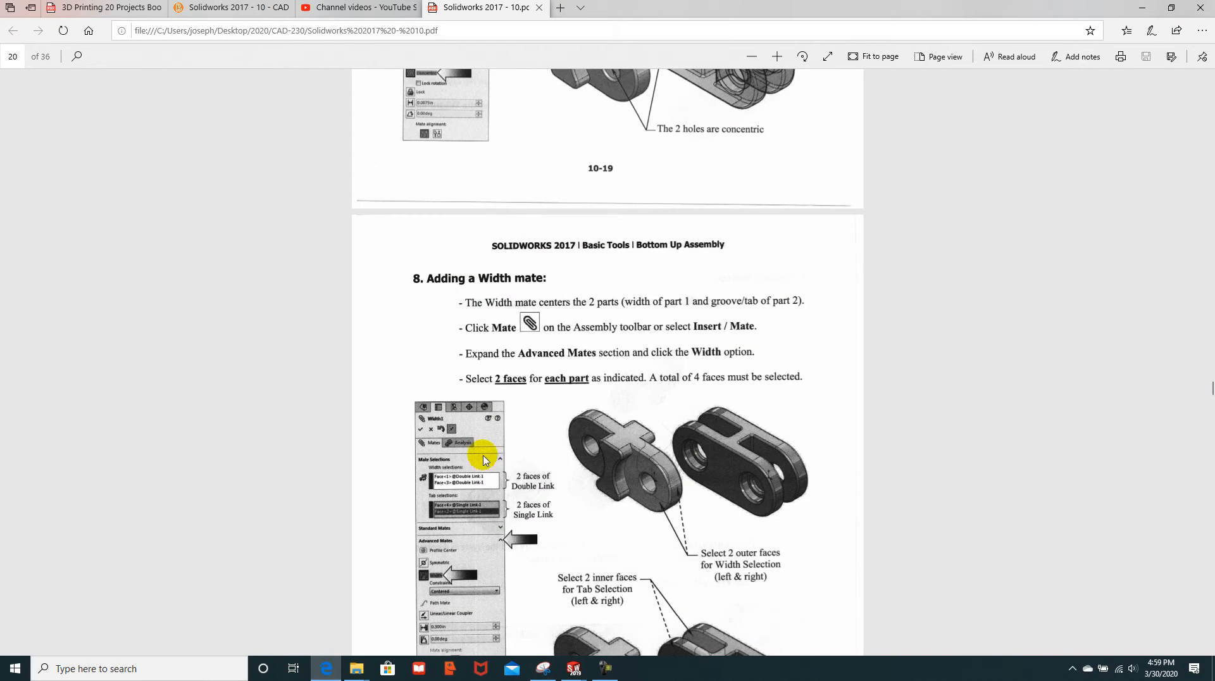
# Step: Scroll the tutorial past the Width mate and copying steps to page 22's Notes on mates
pyautogui.scroll(10, 548, 454)
pyautogui.scroll(-20, 547, 459)
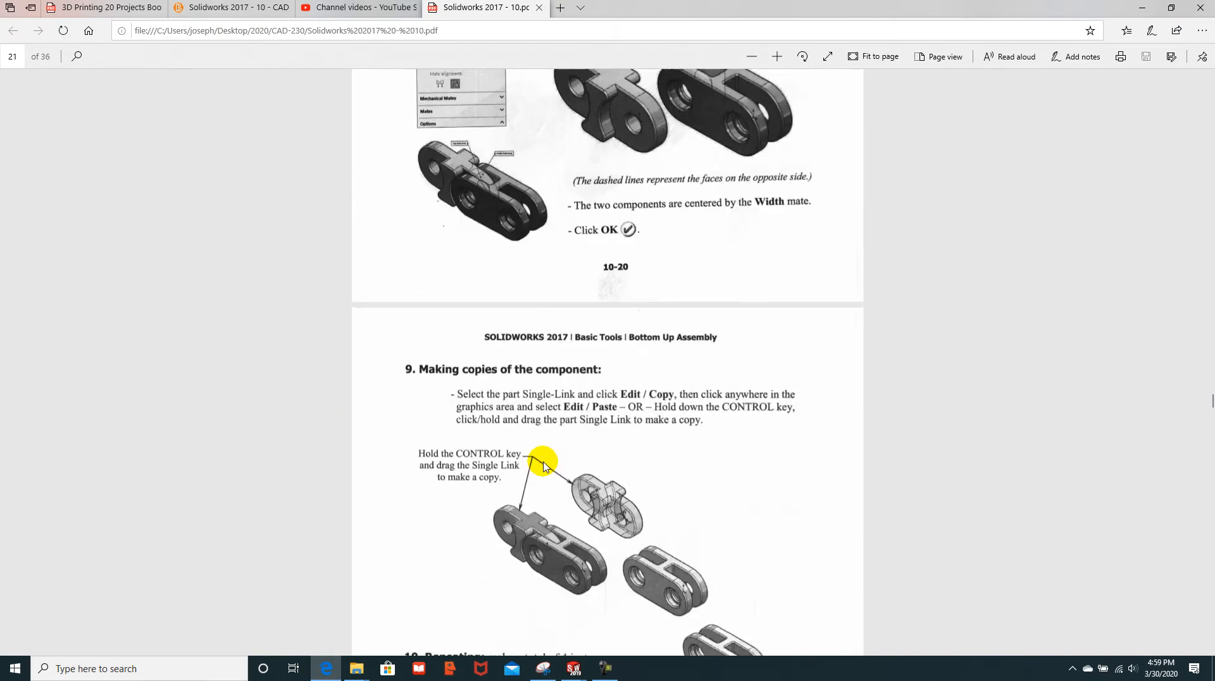
pyautogui.scroll(-7, 542, 465)
pyautogui.scroll(8, 543, 466)
pyautogui.scroll(-4, 543, 466)
pyautogui.scroll(-3, 542, 465)
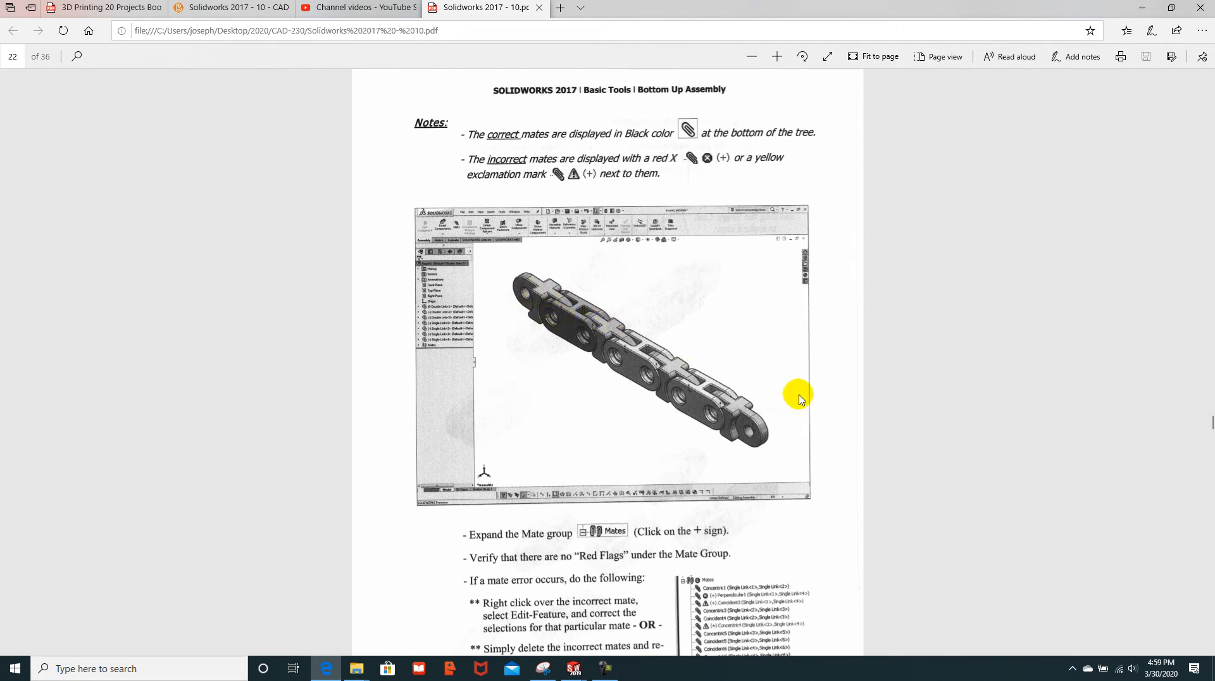
pyautogui.scroll(10, 759, 391)
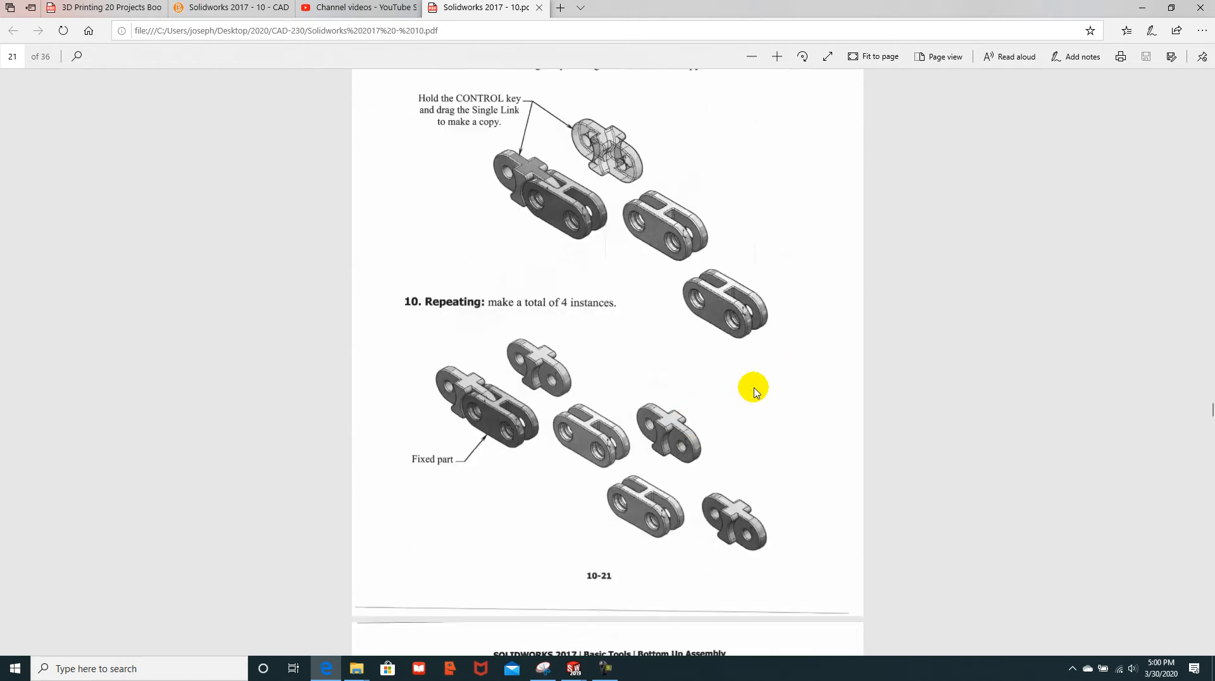
pyautogui.scroll(-7, 738, 403)
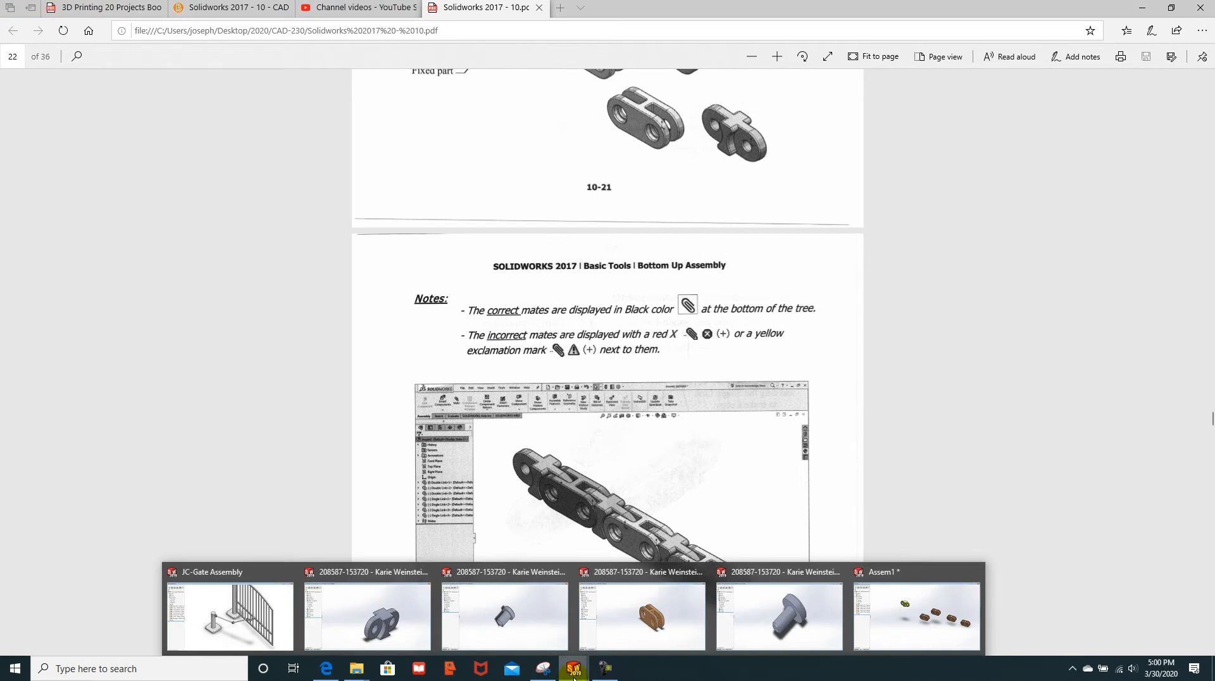
# Step: Mate the yellow single link's hole face concentric with the brown double link's hole edge
pyautogui.moveTo(573, 668)
pyautogui.click(922, 629)
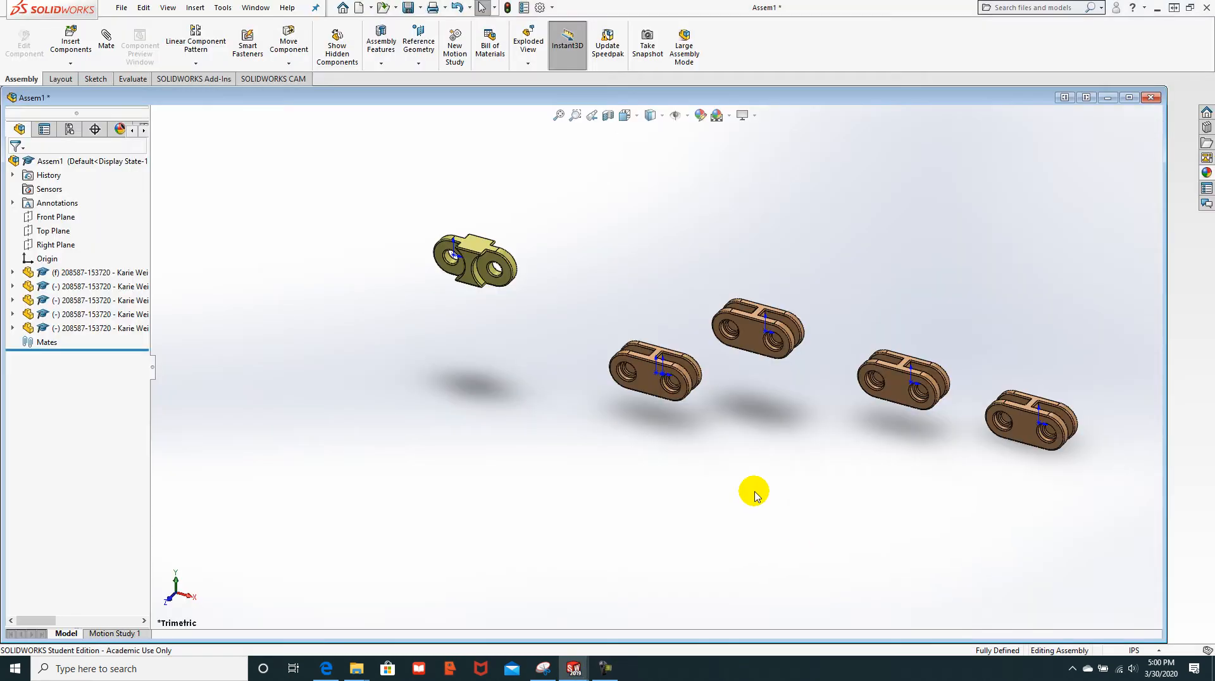
pyautogui.scroll(-5, 539, 364)
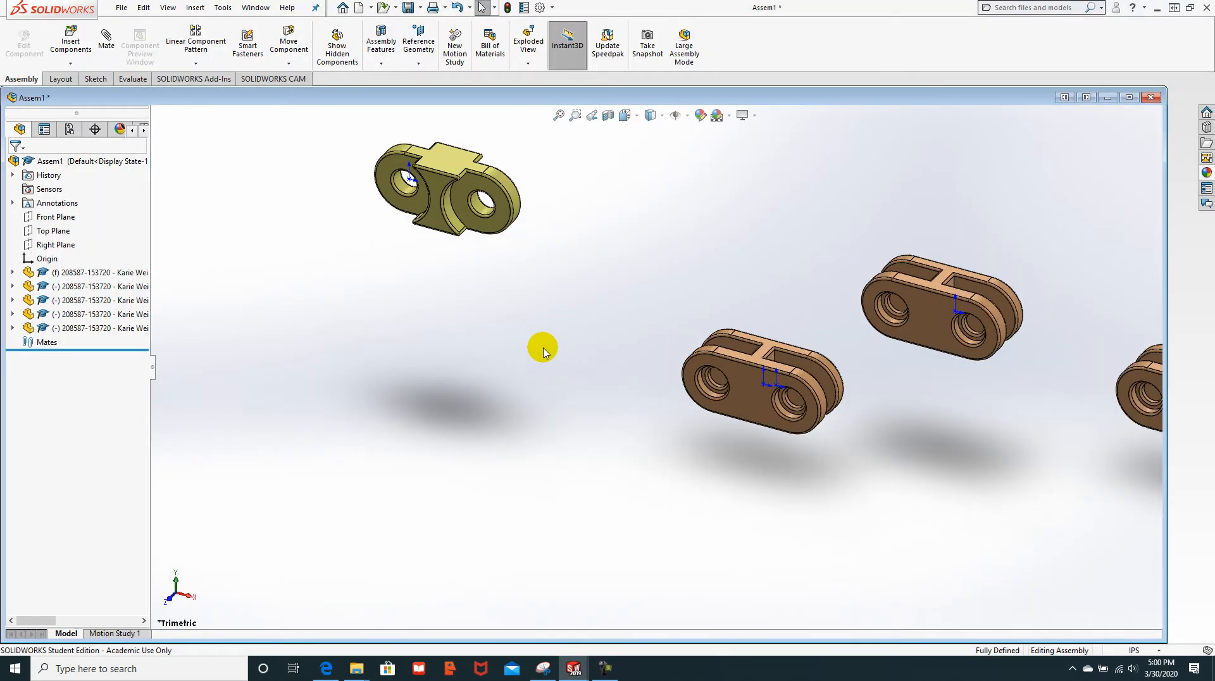
pyautogui.click(107, 39)
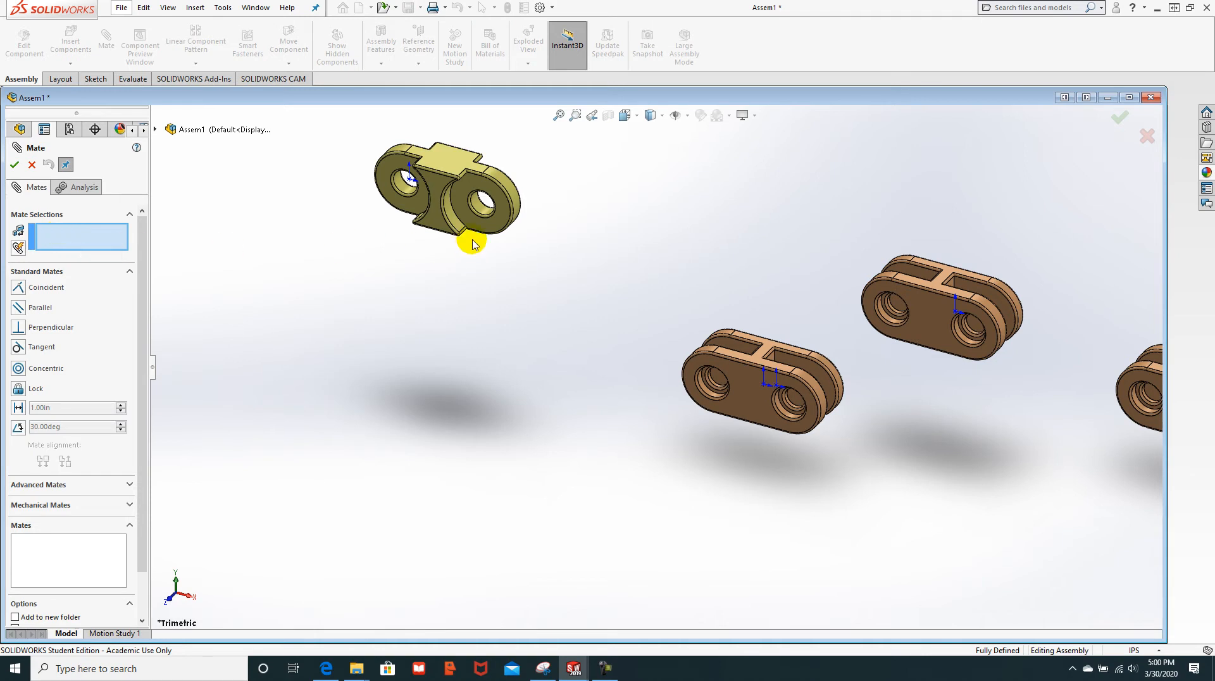
pyautogui.click(482, 210)
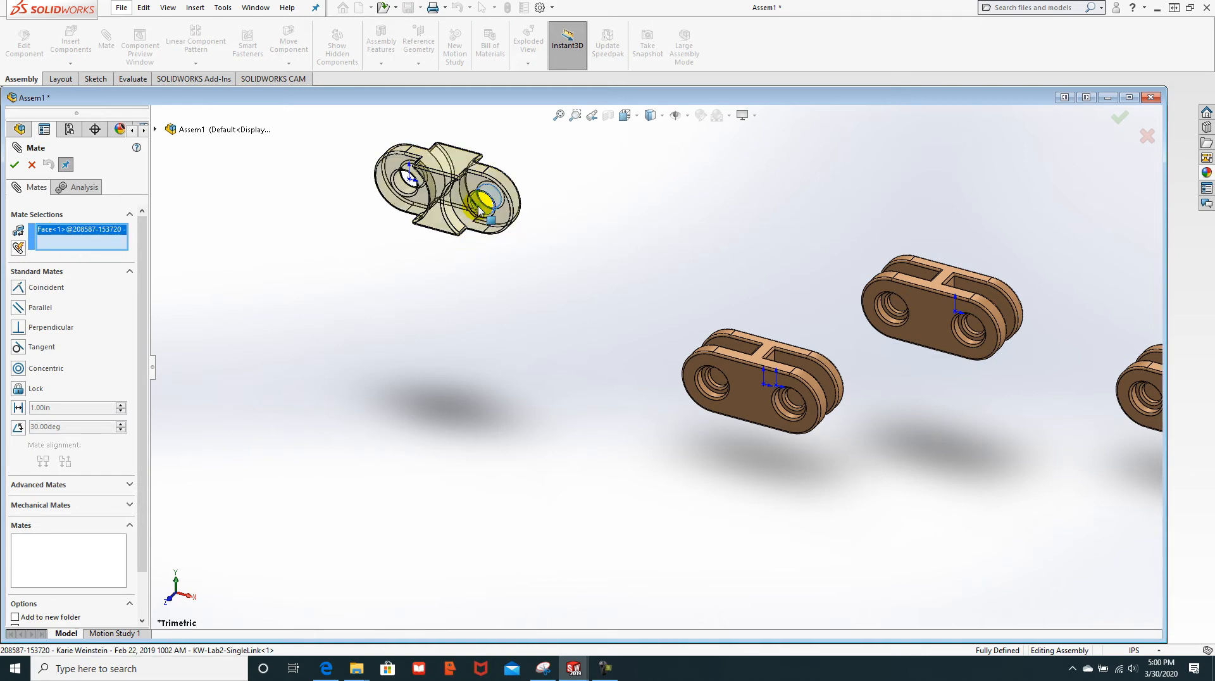
pyautogui.scroll(-4, 665, 392)
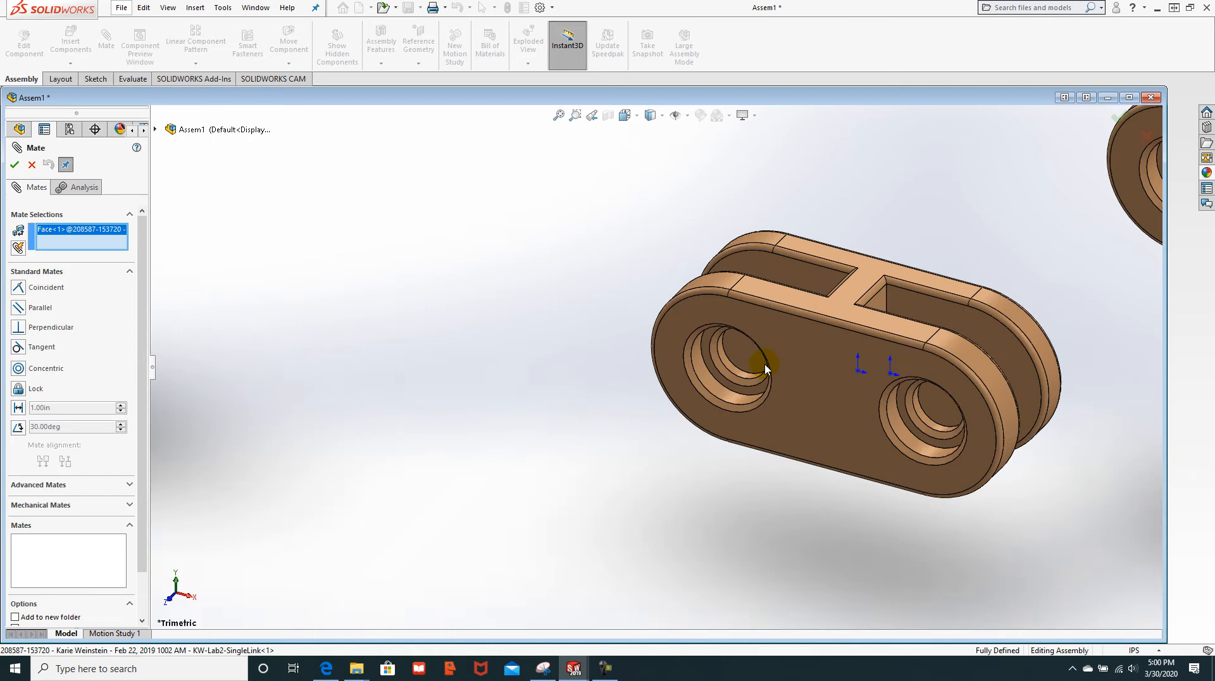
pyautogui.click(728, 362)
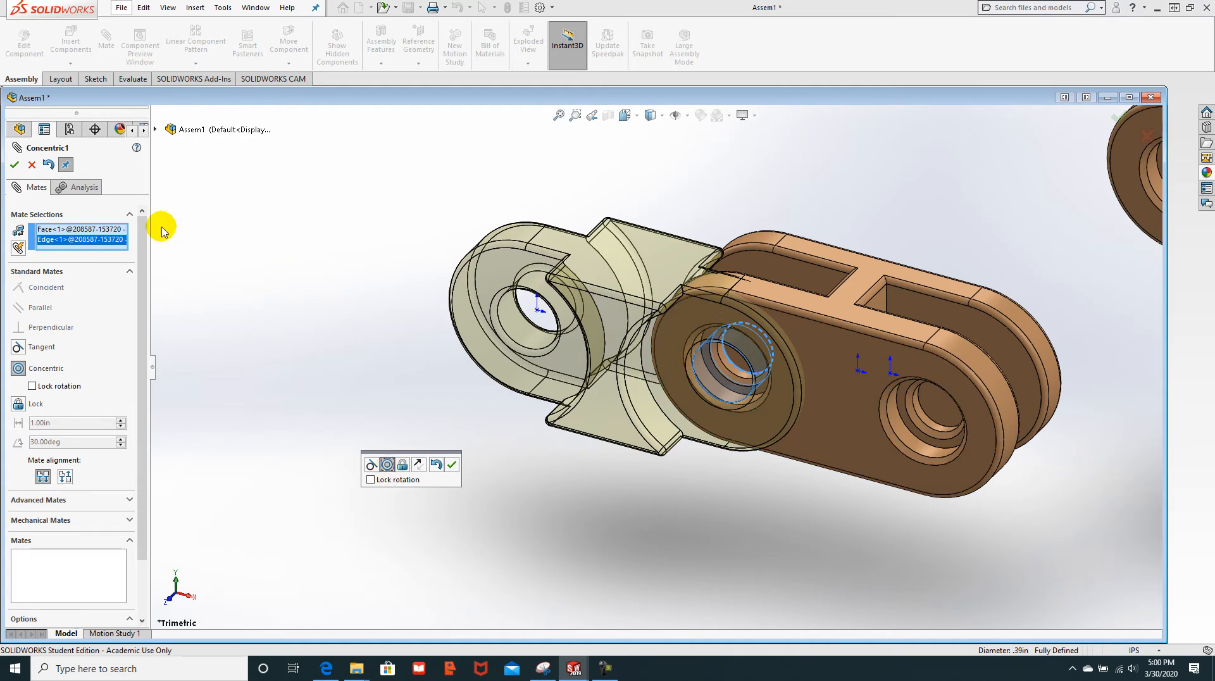
pyautogui.click(14, 165)
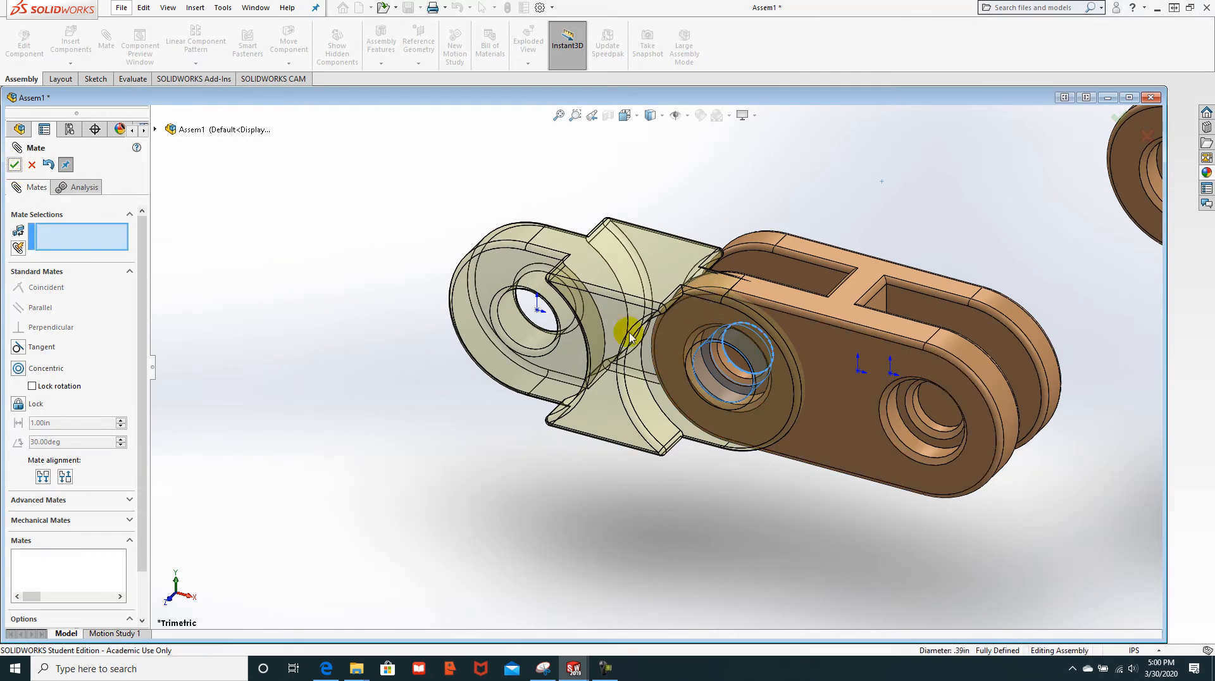
# Step: Swing the yellow single link around its concentric hole to check the mate
pyautogui.click(644, 282)
pyautogui.moveTo(591, 348); pyautogui.dragTo(689, 480)
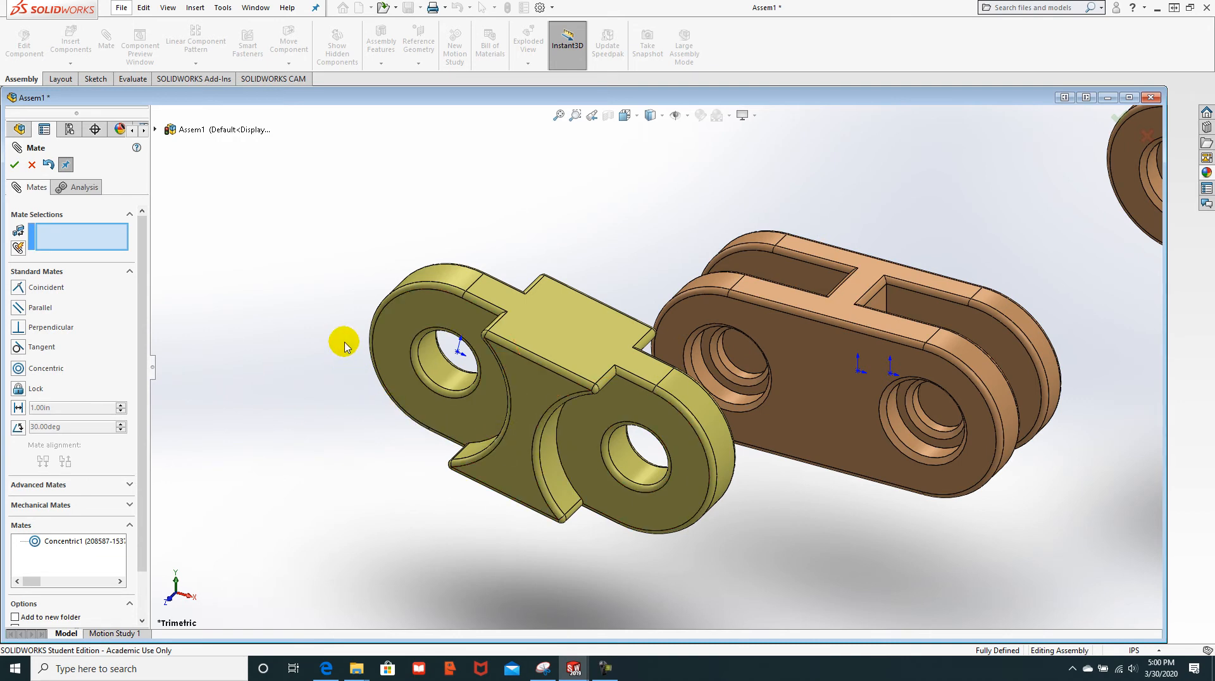
pyautogui.scroll(-1, 138, 329)
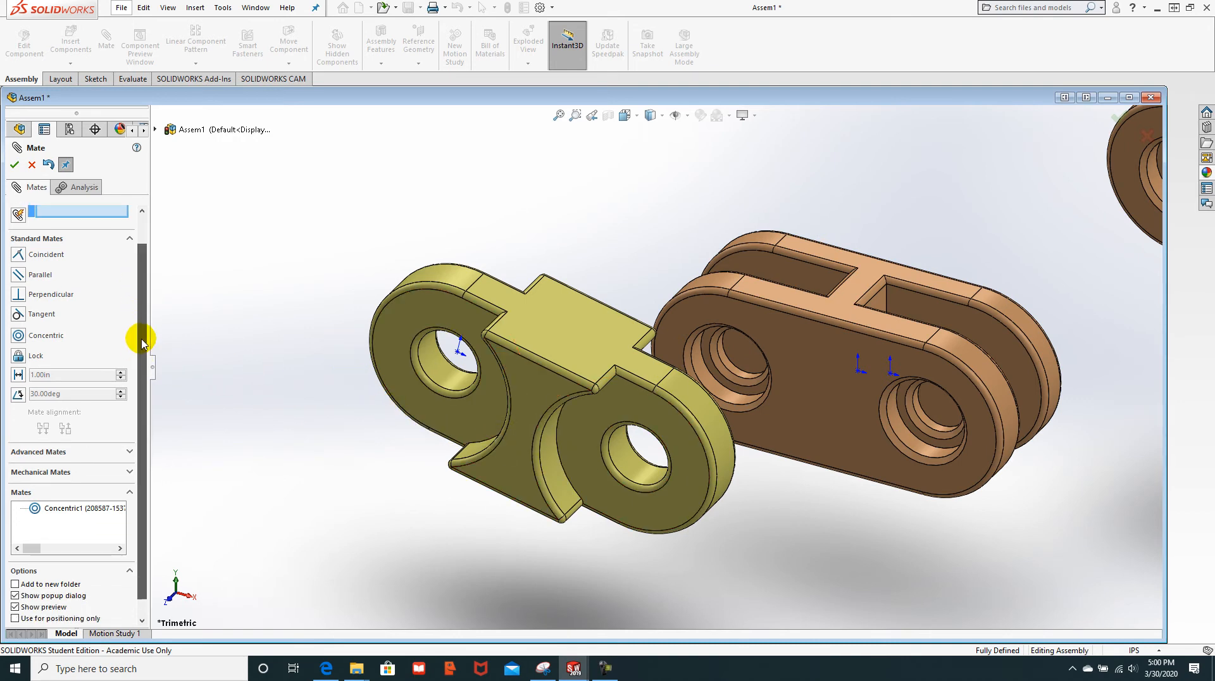
pyautogui.scroll(1, 147, 308)
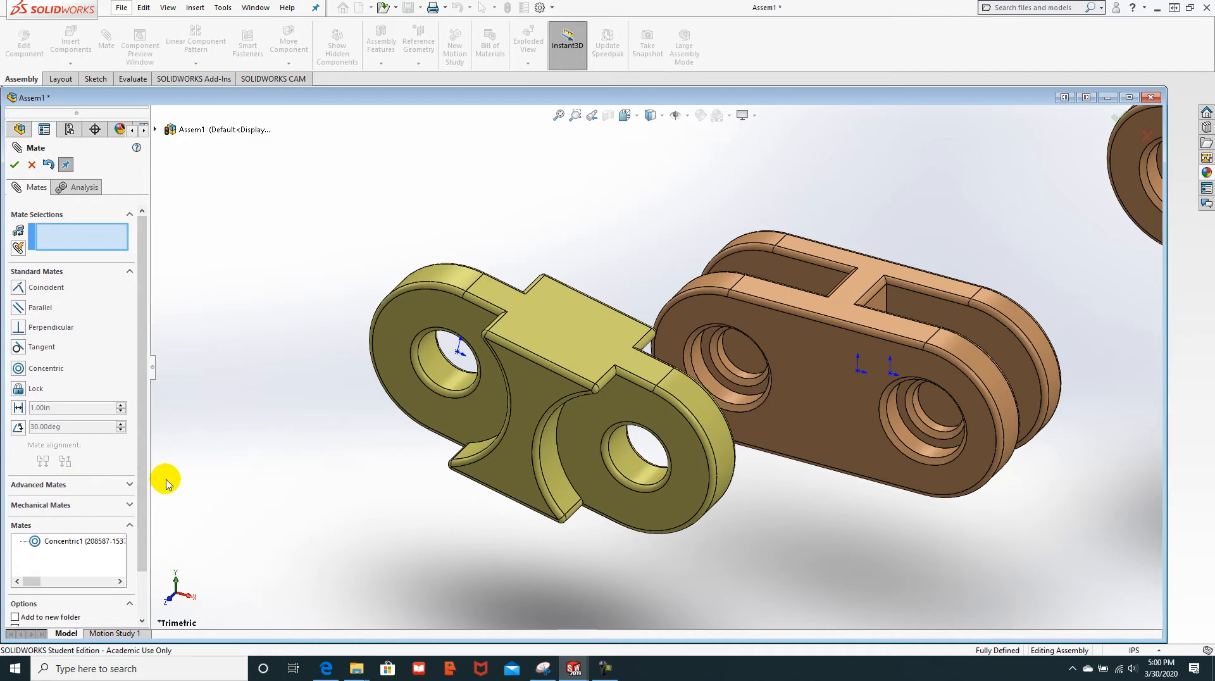
# Step: Start a Width mate with the yellow link's two outer side faces as width references
pyautogui.click(120, 491)
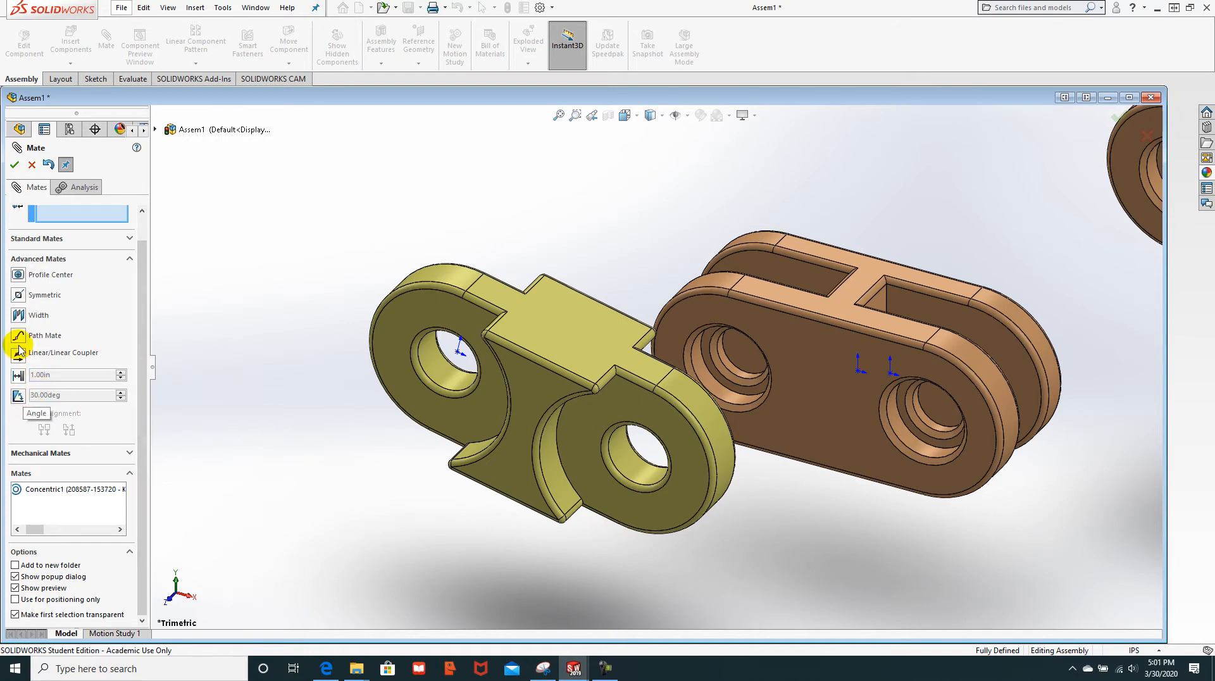
pyautogui.click(18, 315)
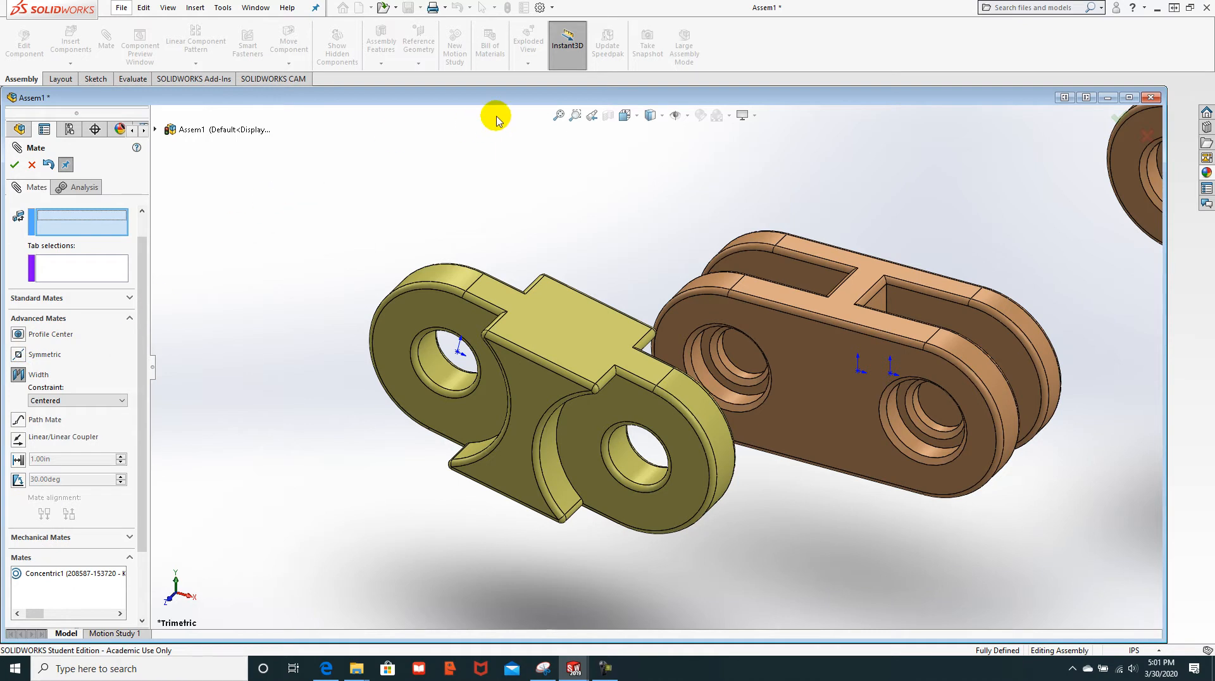
pyautogui.click(592, 428)
pyautogui.moveTo(776, 501); pyautogui.dragTo(619, 375, button='middle')
pyautogui.click(634, 394)
# Step: Pick the brown link's two inner groove faces as tab references and accept the Width mate
pyautogui.moveTo(433, 398); pyautogui.dragTo(463, 407, button='middle')
pyautogui.scroll(4, 438, 398)
pyautogui.scroll(-4, 437, 397)
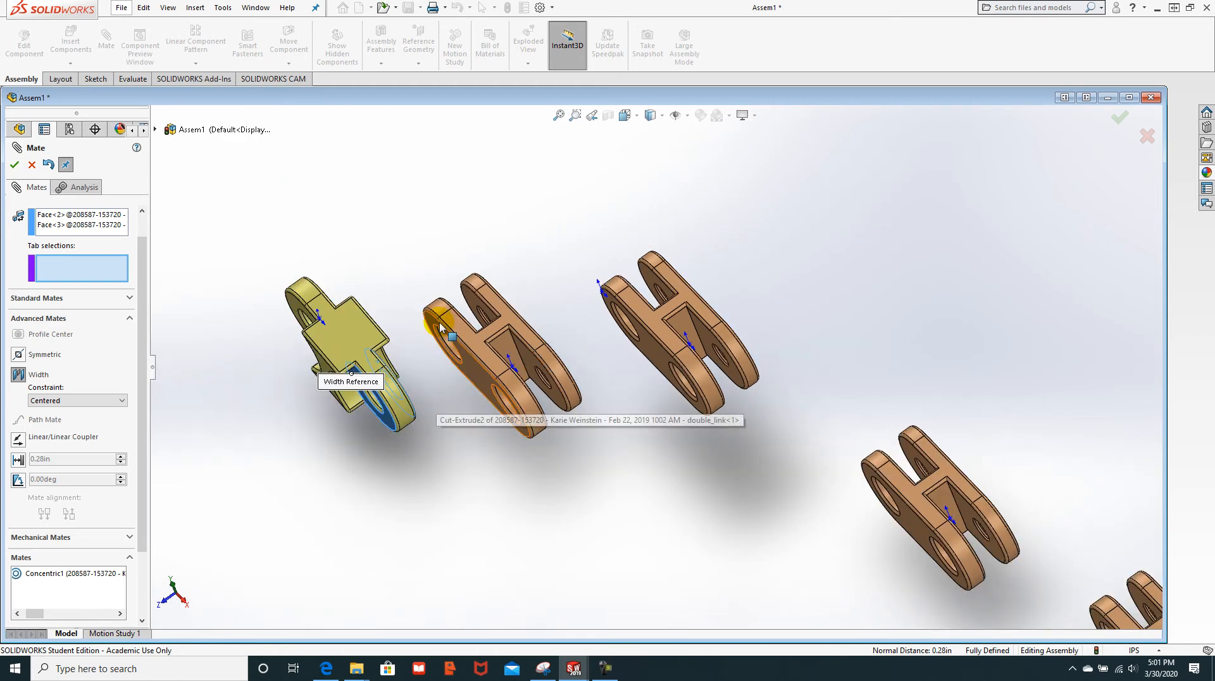
pyautogui.scroll(6, 417, 398)
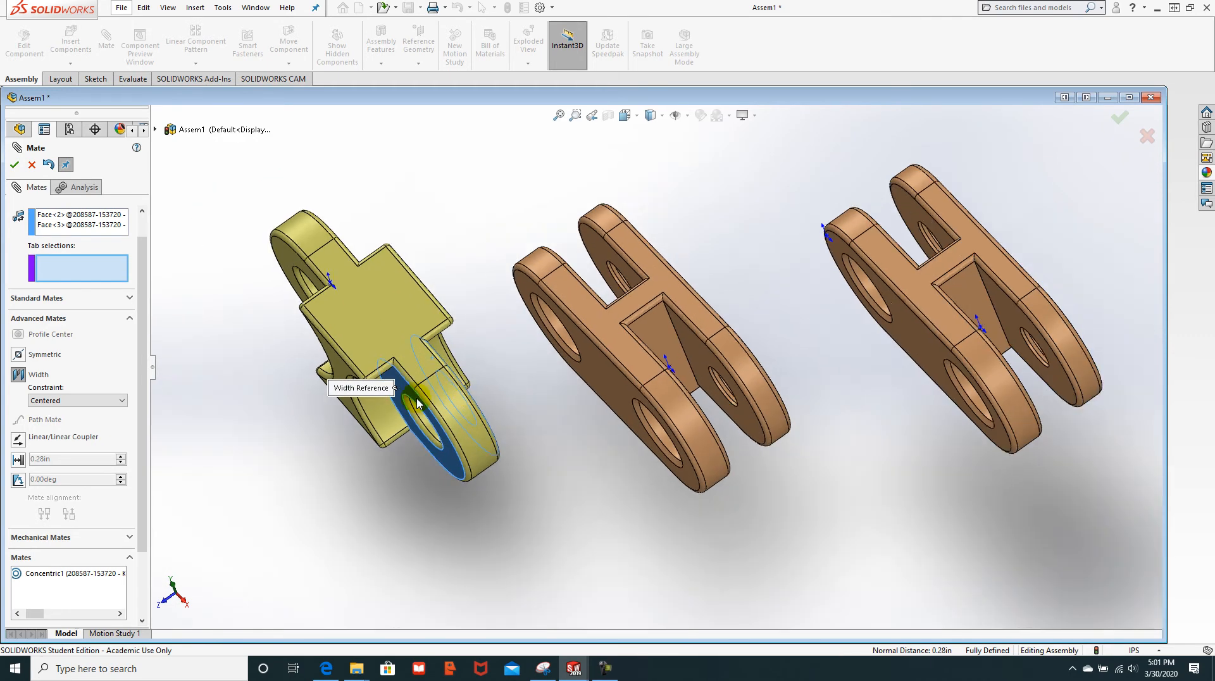
pyautogui.moveTo(586, 412); pyautogui.dragTo(638, 301, button='middle')
pyautogui.scroll(-6, 694, 298)
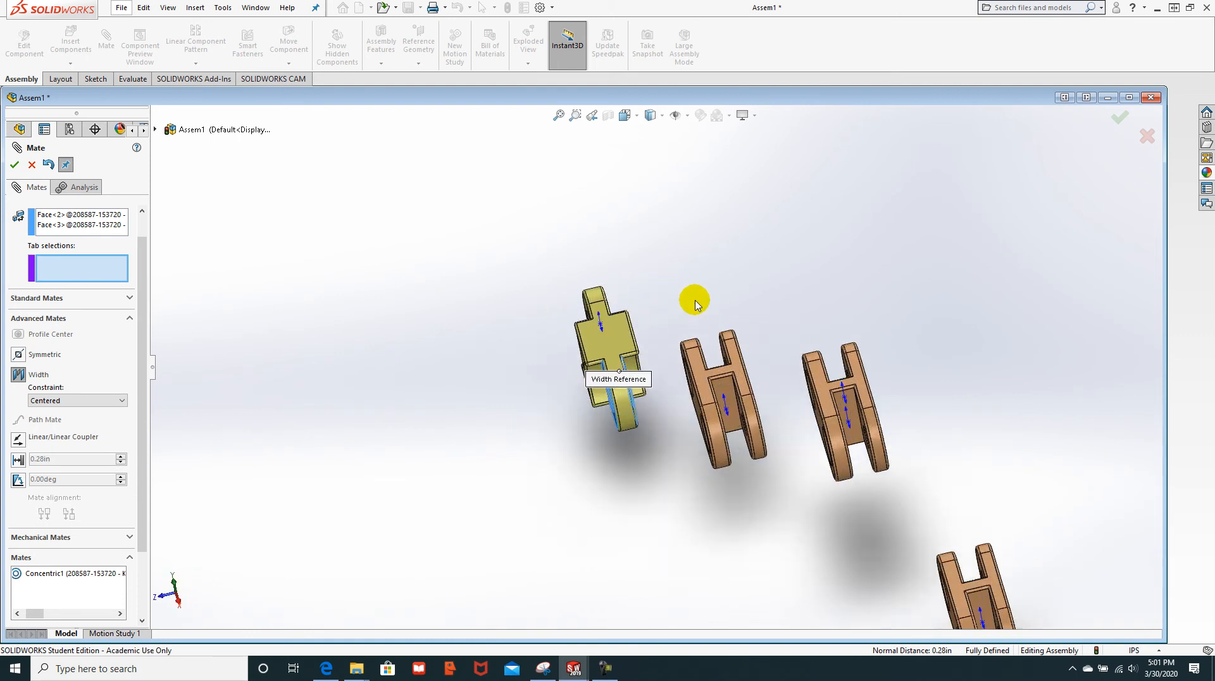
pyautogui.moveTo(751, 312)
pyautogui.mouseDown(button='middle')
pyautogui.moveTo(700, 363)
pyautogui.moveTo(737, 317)
pyautogui.mouseUp(button='middle')
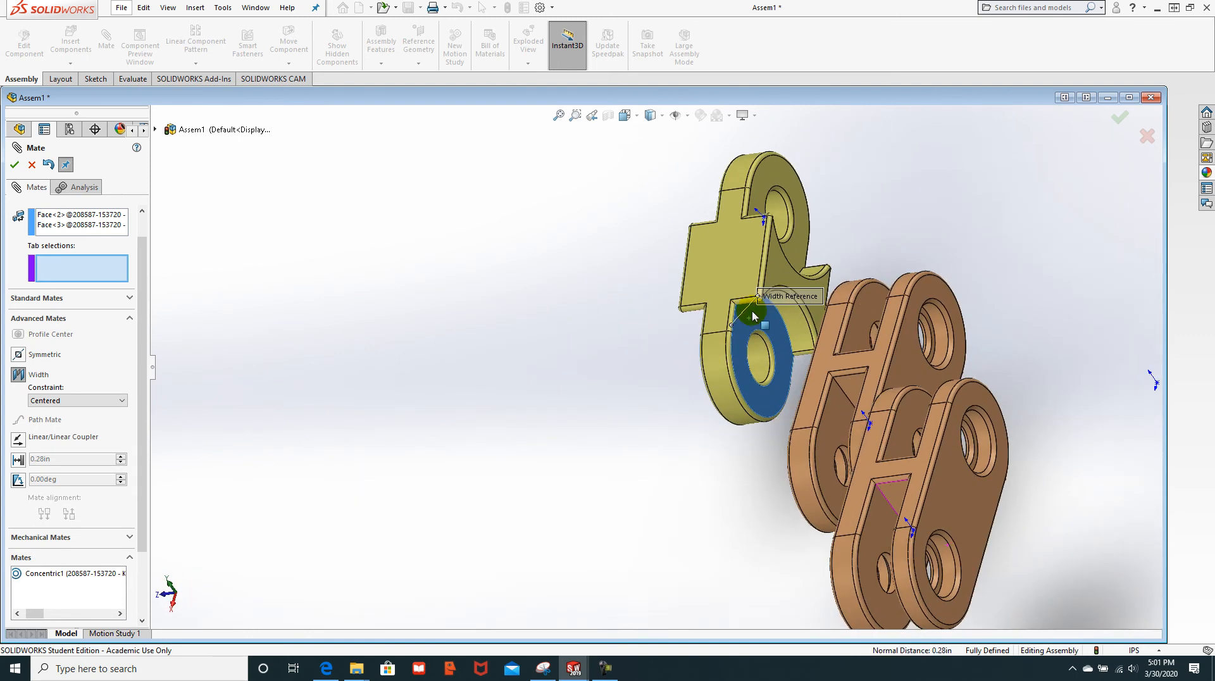
pyautogui.click(865, 302)
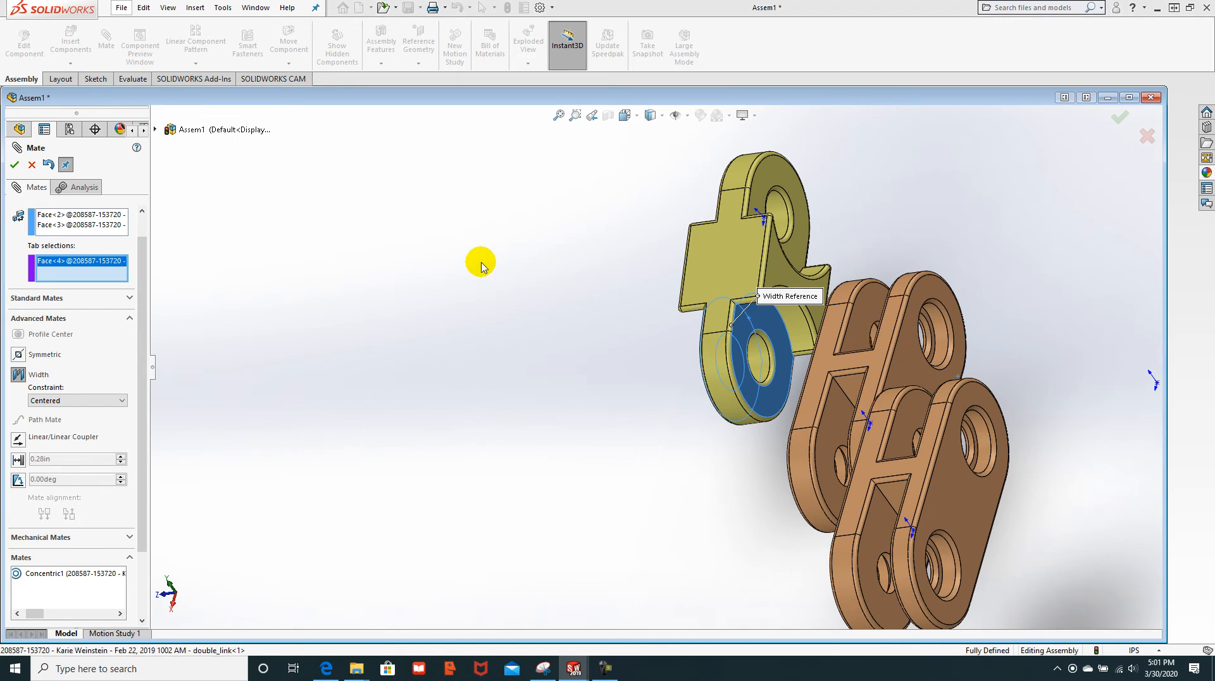
pyautogui.moveTo(477, 260); pyautogui.dragTo(566, 274, button='middle')
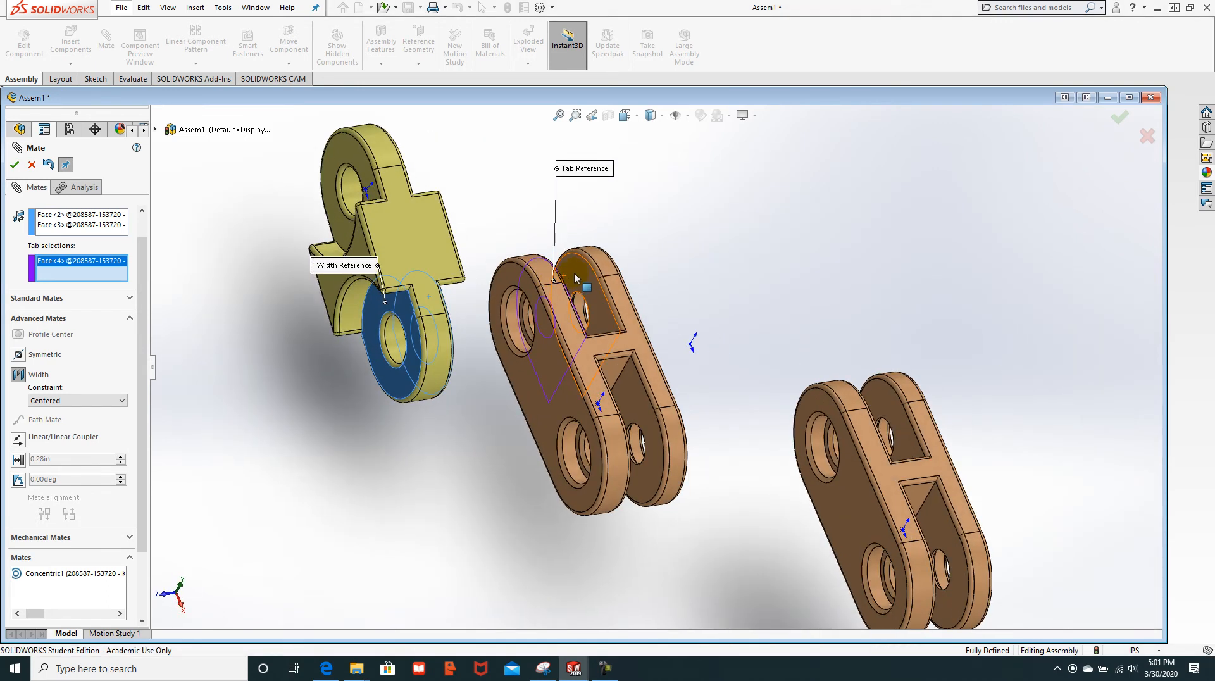
pyautogui.click(584, 279)
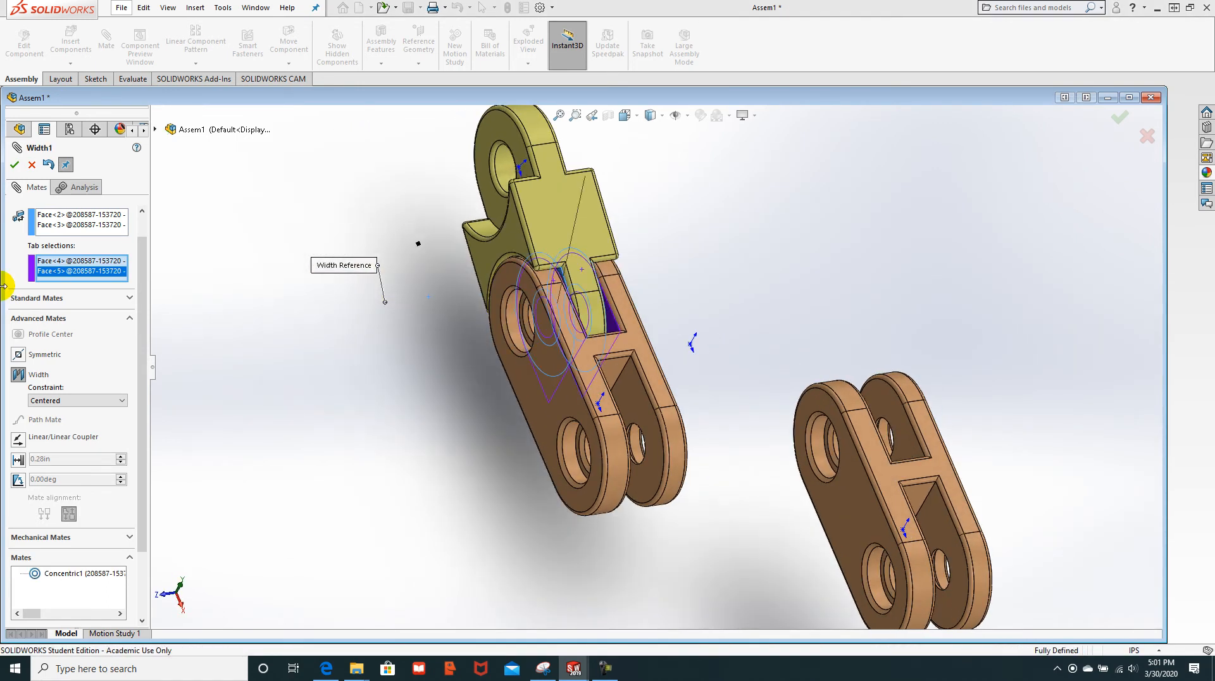
pyautogui.click(14, 166)
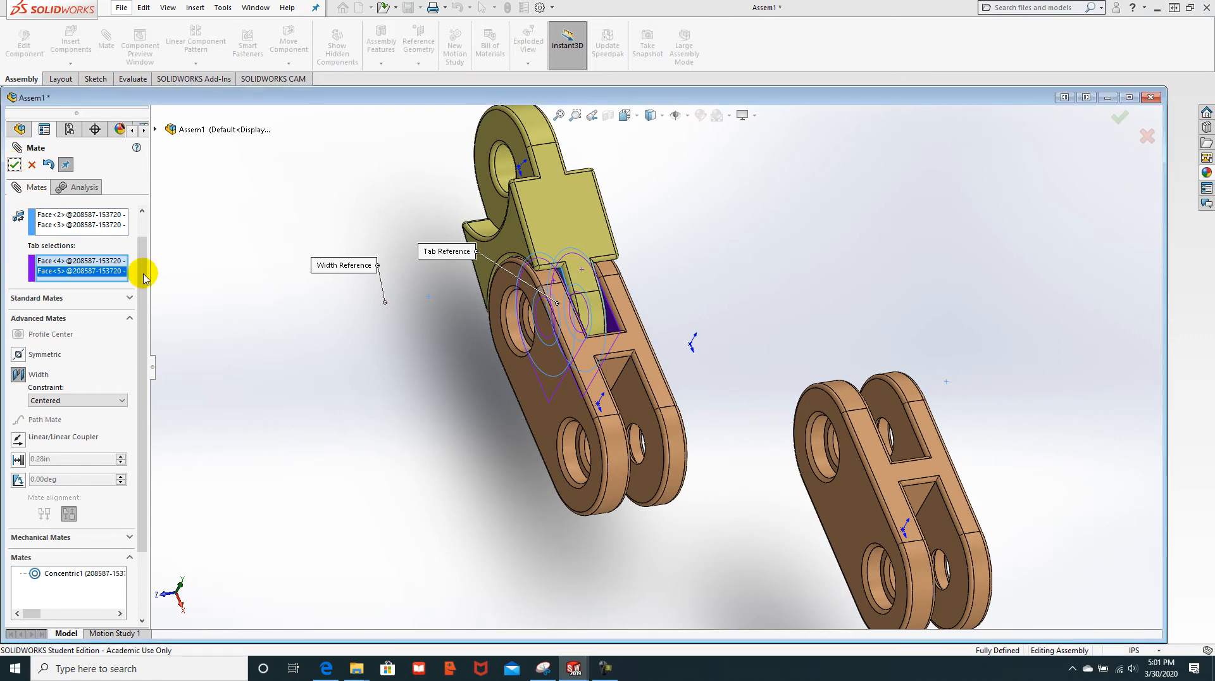
# Step: Fit all links in an isometric view and close the mate command
pyautogui.click(559, 115)
pyautogui.press('space')
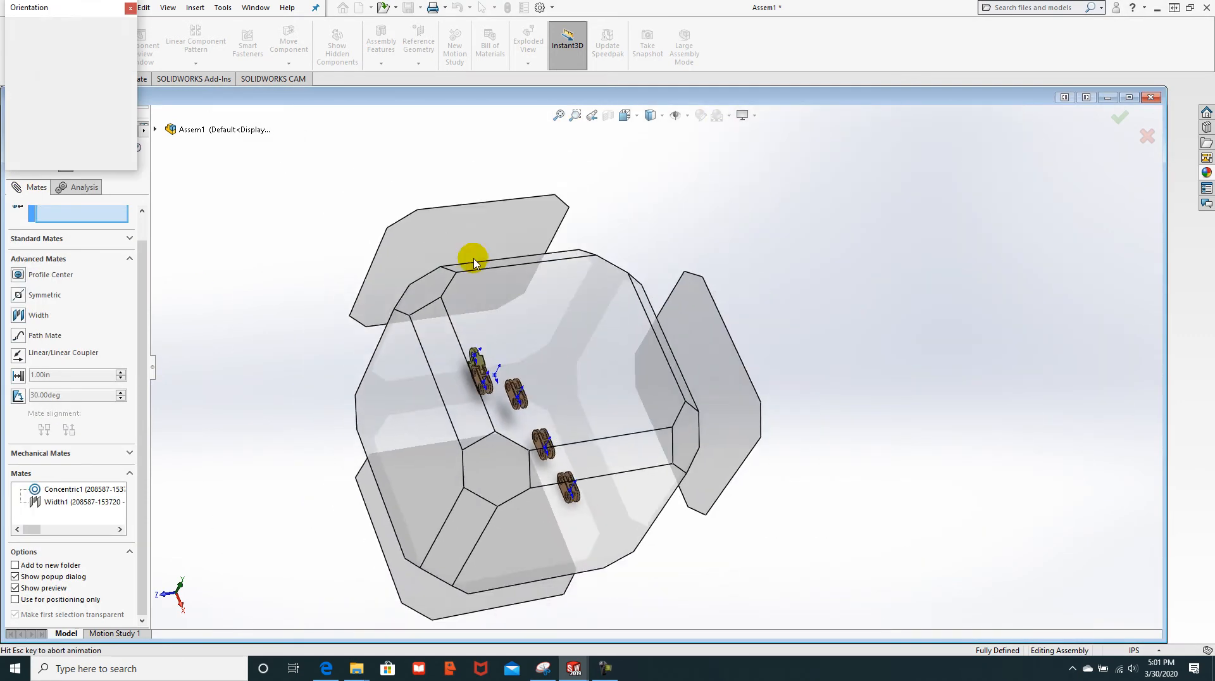
pyautogui.click(118, 47)
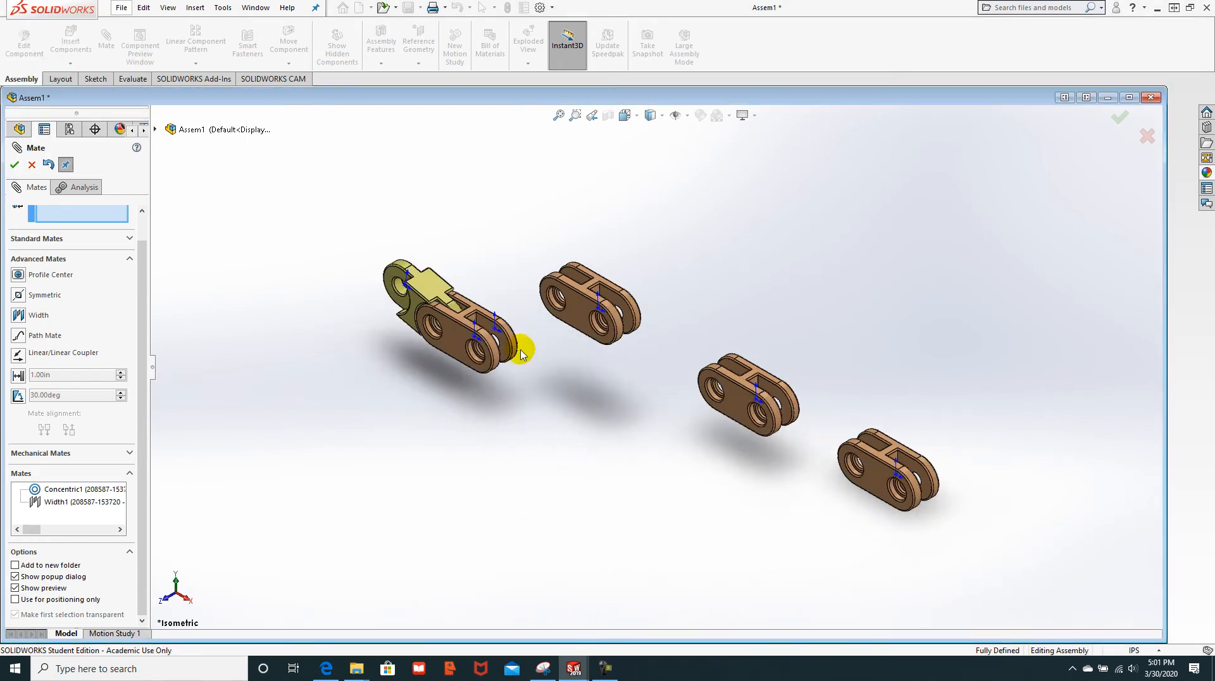
pyautogui.click(426, 286)
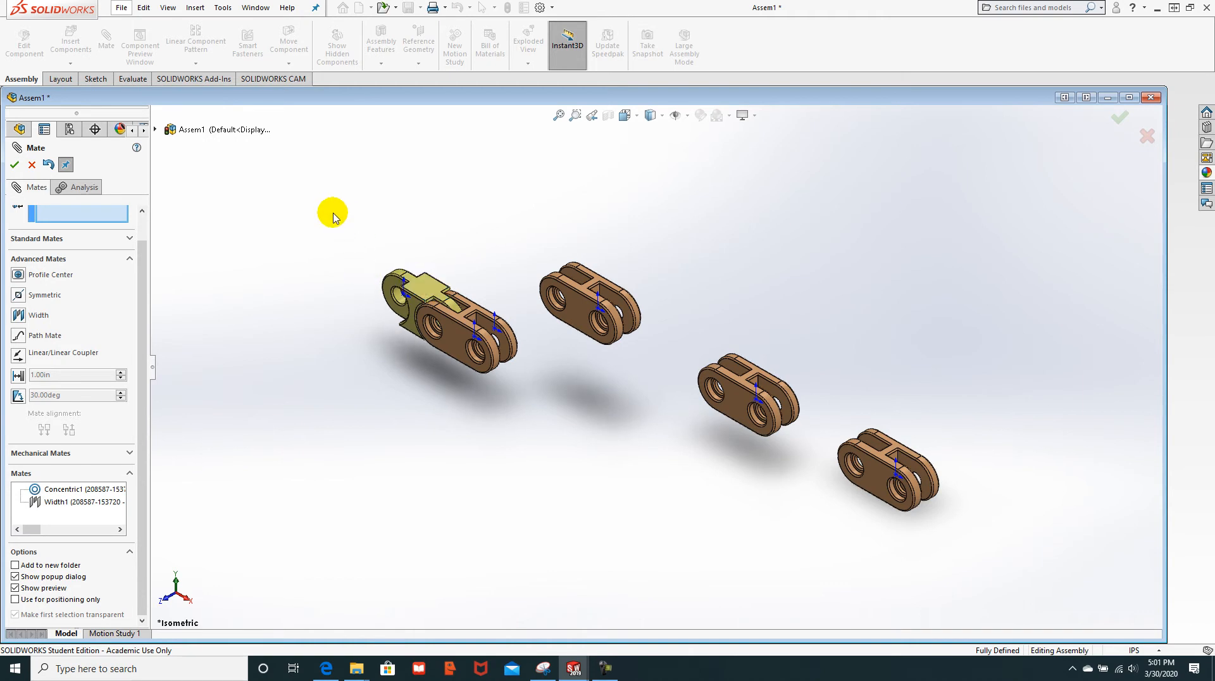
pyautogui.click(14, 165)
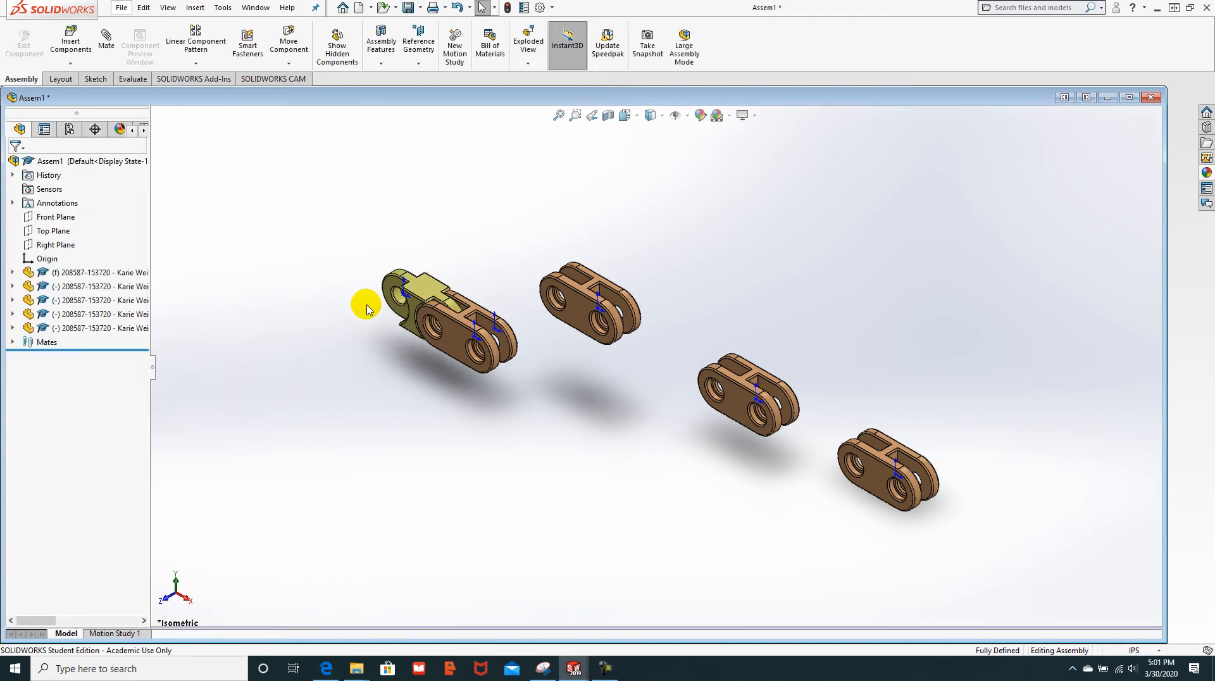
# Step: Copy the yellow single link and place the copy below the chain
pyautogui.click(442, 424)
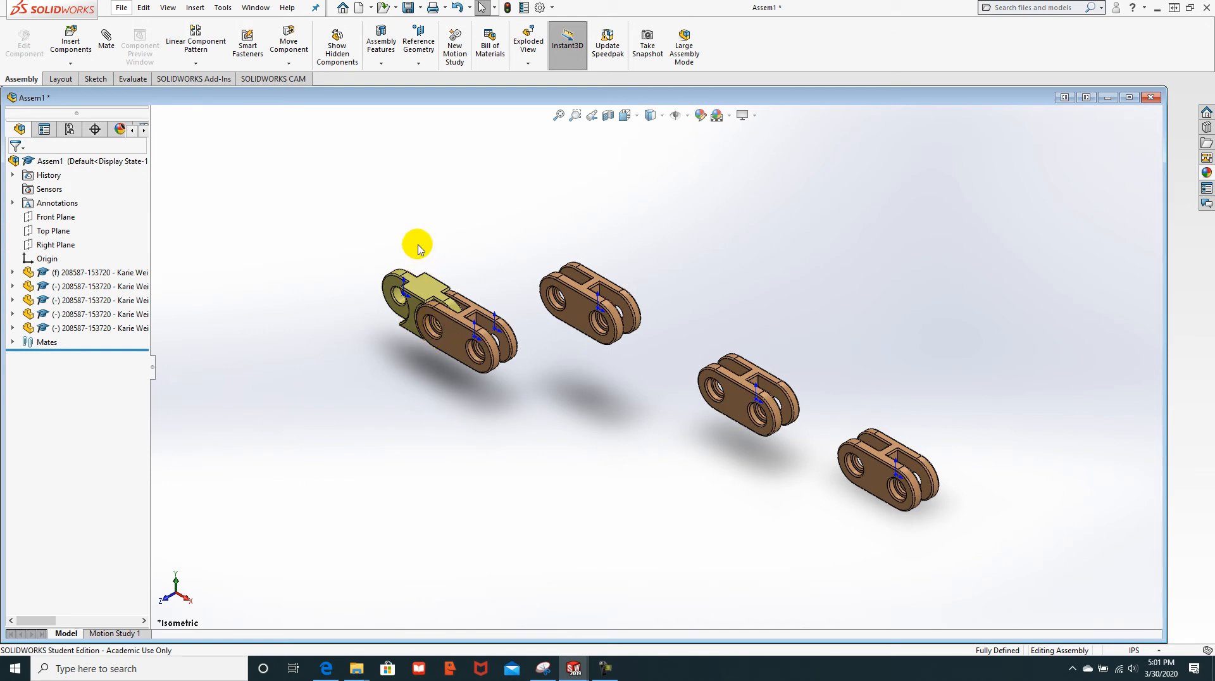
pyautogui.keyDown('ctrl'); pyautogui.moveTo(420, 284); pyautogui.dragTo(539, 449); pyautogui.keyUp('ctrl')
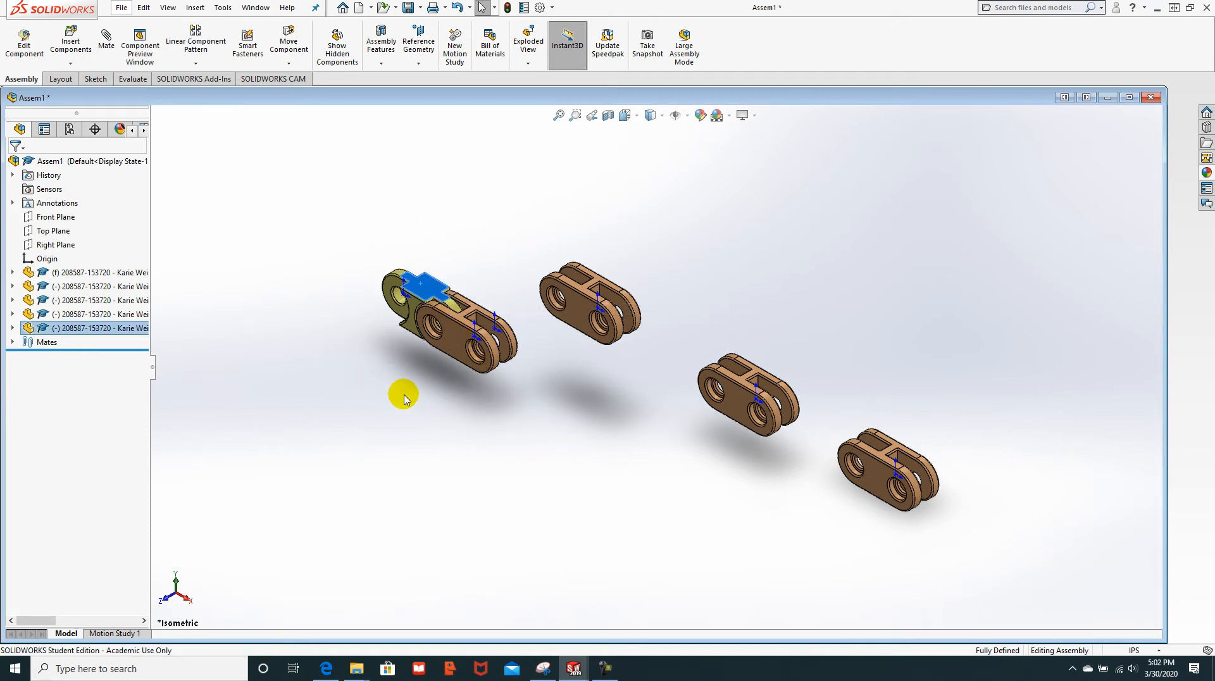
pyautogui.click(345, 360)
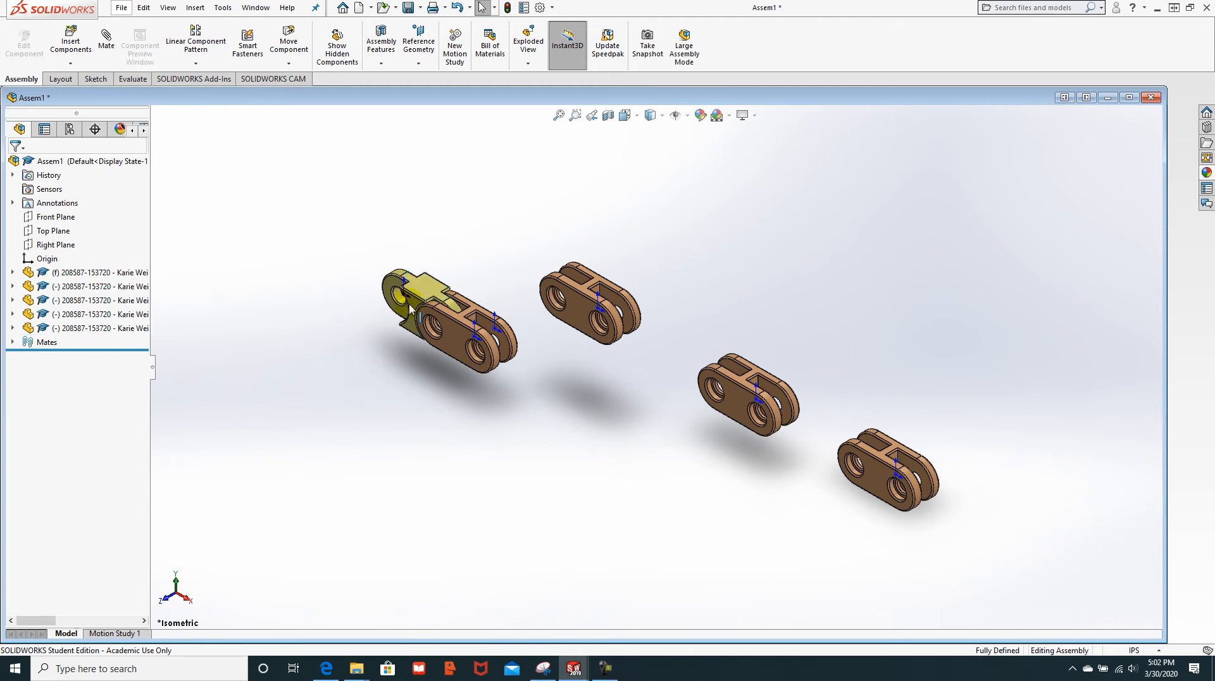
pyautogui.moveTo(413, 305); pyautogui.dragTo(542, 480)
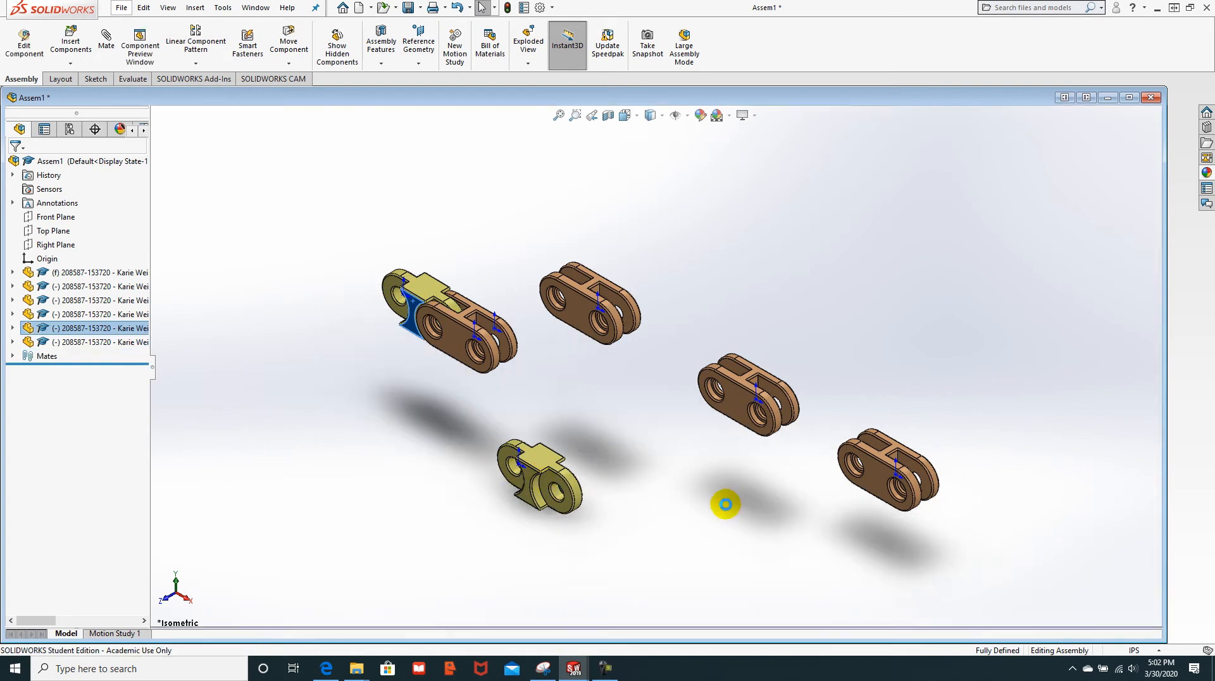
# Step: Drag out a second yellow link copy and place it to the lower right
pyautogui.keyDown('ctrl'); pyautogui.moveTo(549, 488); pyautogui.dragTo(681, 546); pyautogui.keyUp('ctrl')
pyautogui.click(539, 412)
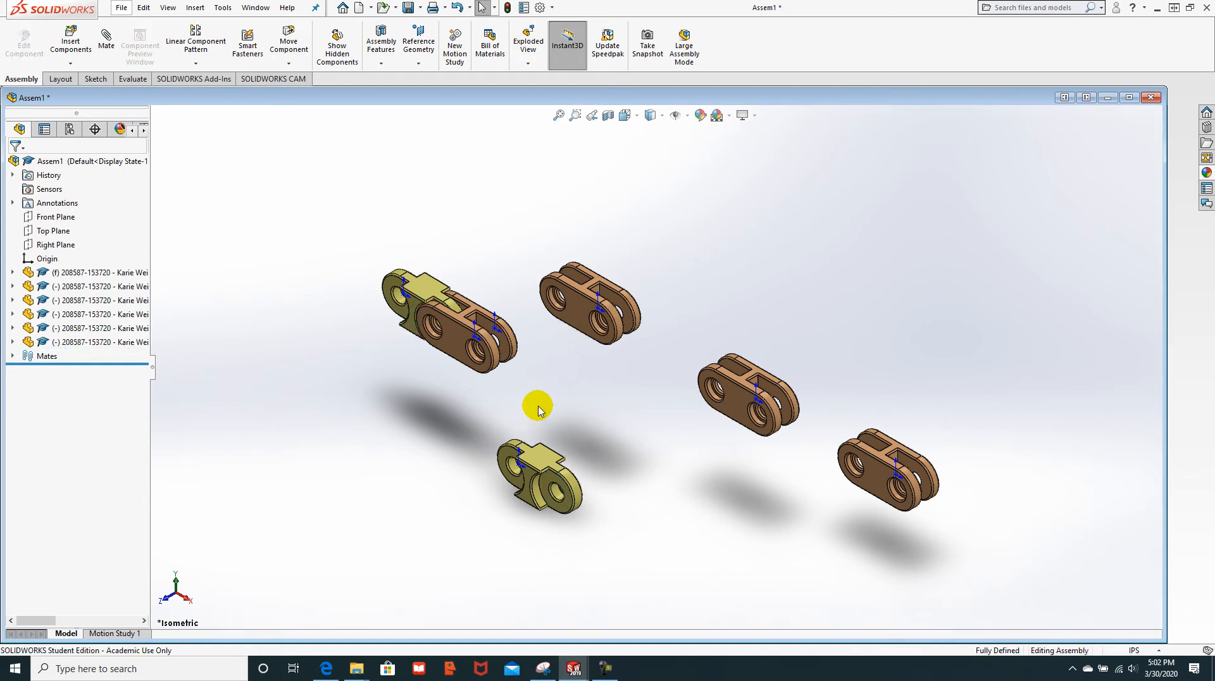
pyautogui.scroll(-4, 596, 510)
pyautogui.scroll(4, 583, 472)
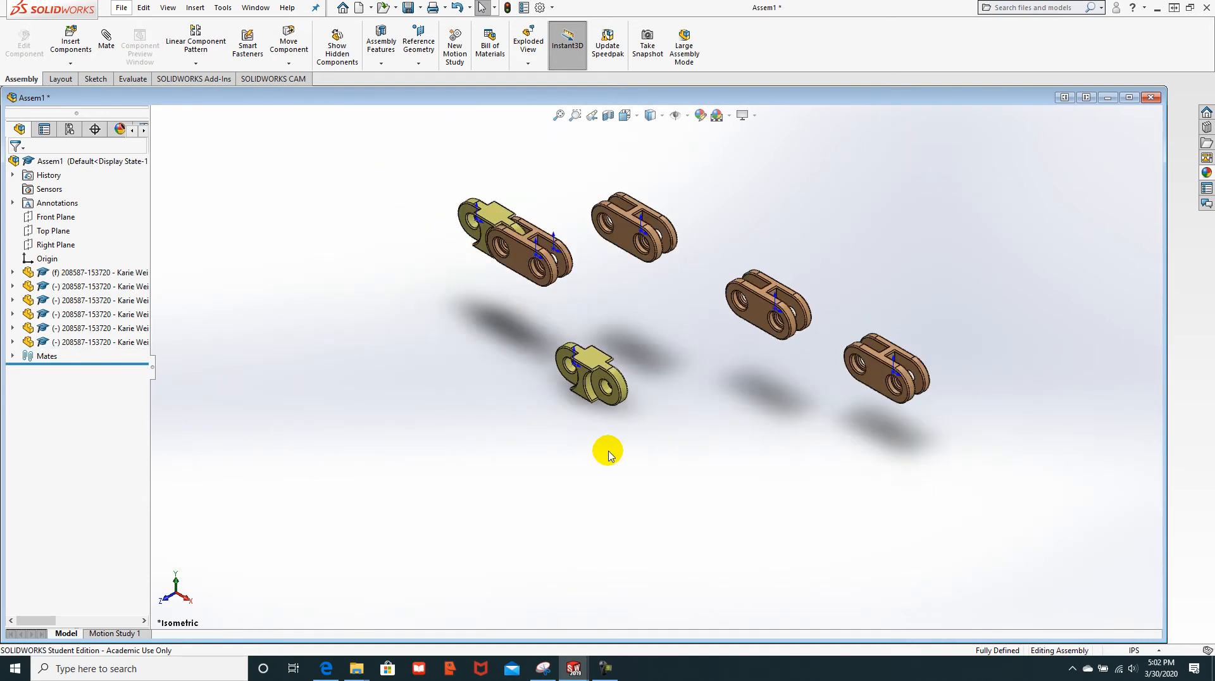
pyautogui.scroll(-4, 633, 322)
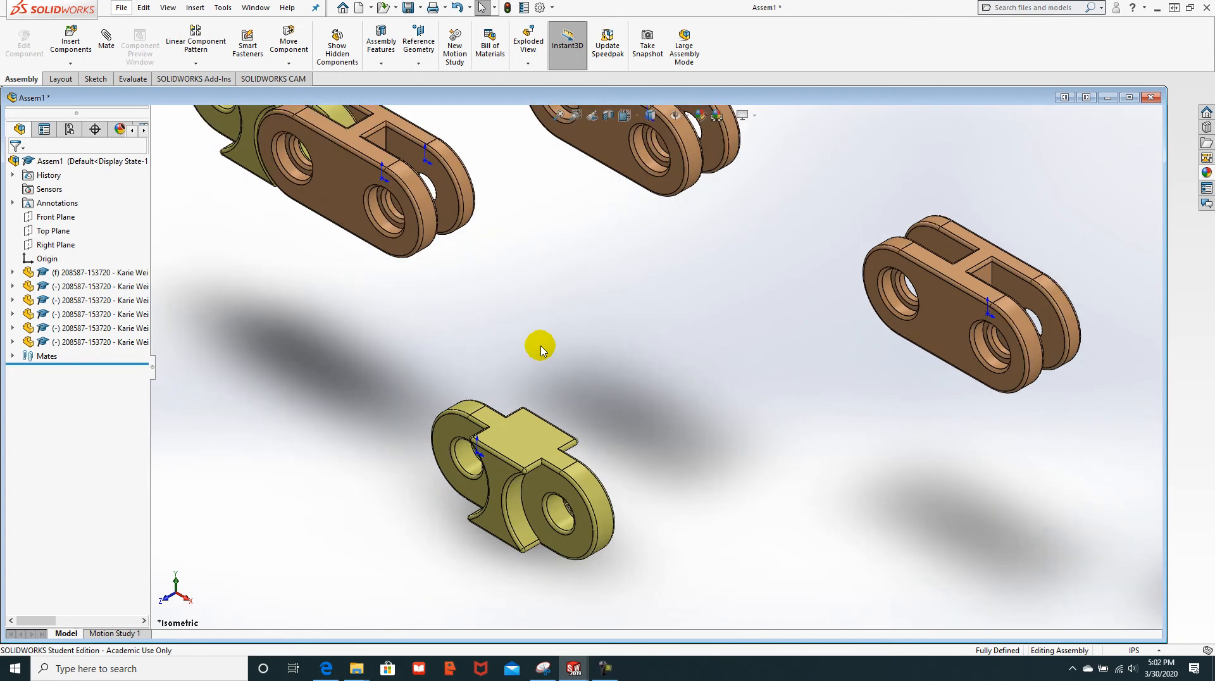
pyautogui.scroll(5, 542, 345)
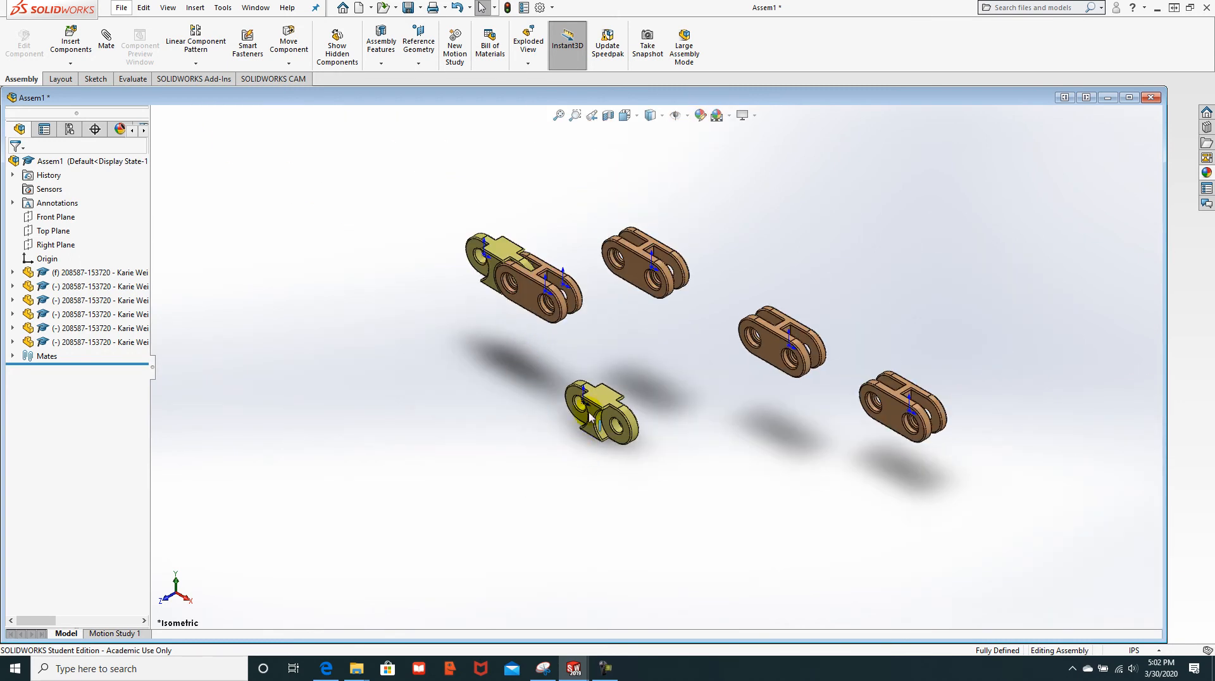
pyautogui.keyDown('ctrl'); pyautogui.moveTo(596, 416); pyautogui.dragTo(772, 533); pyautogui.keyUp('ctrl')
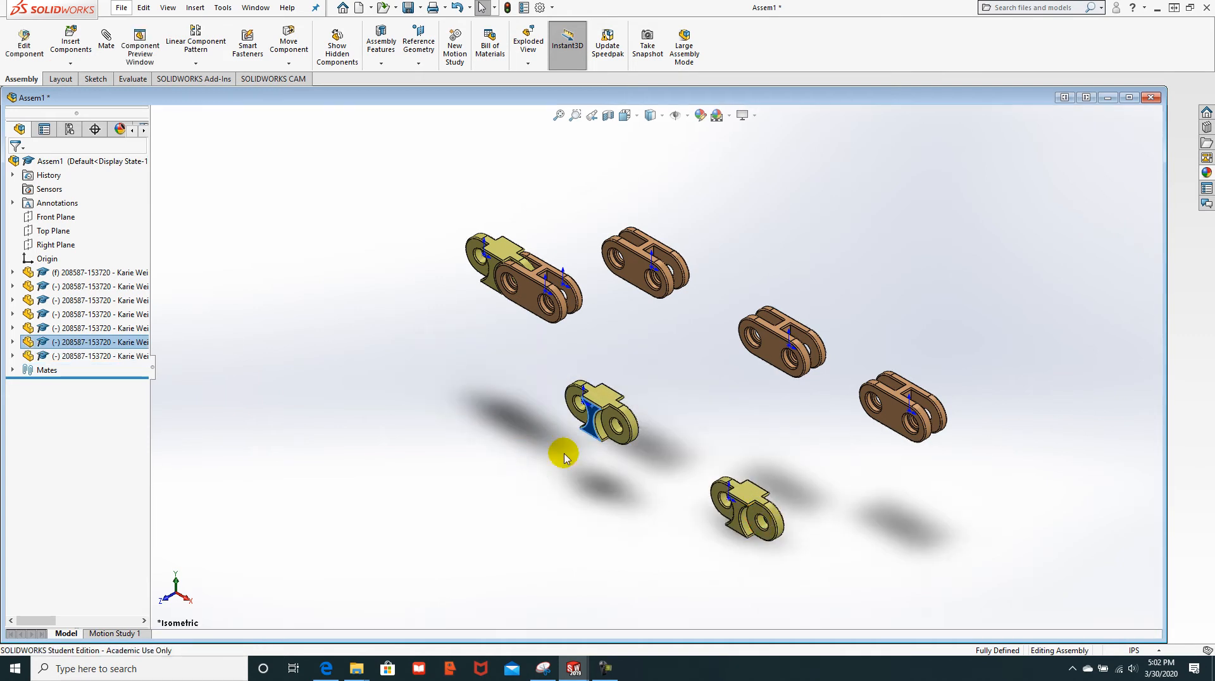
pyautogui.scroll(-5, 645, 326)
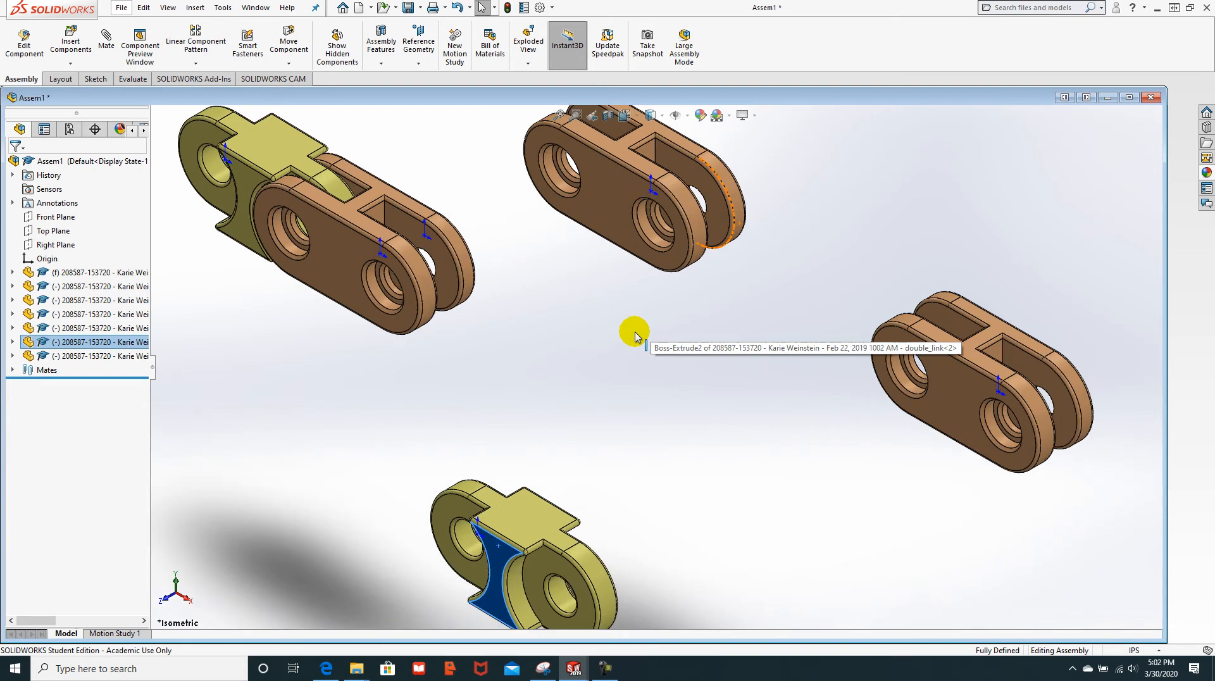
pyautogui.click(610, 343)
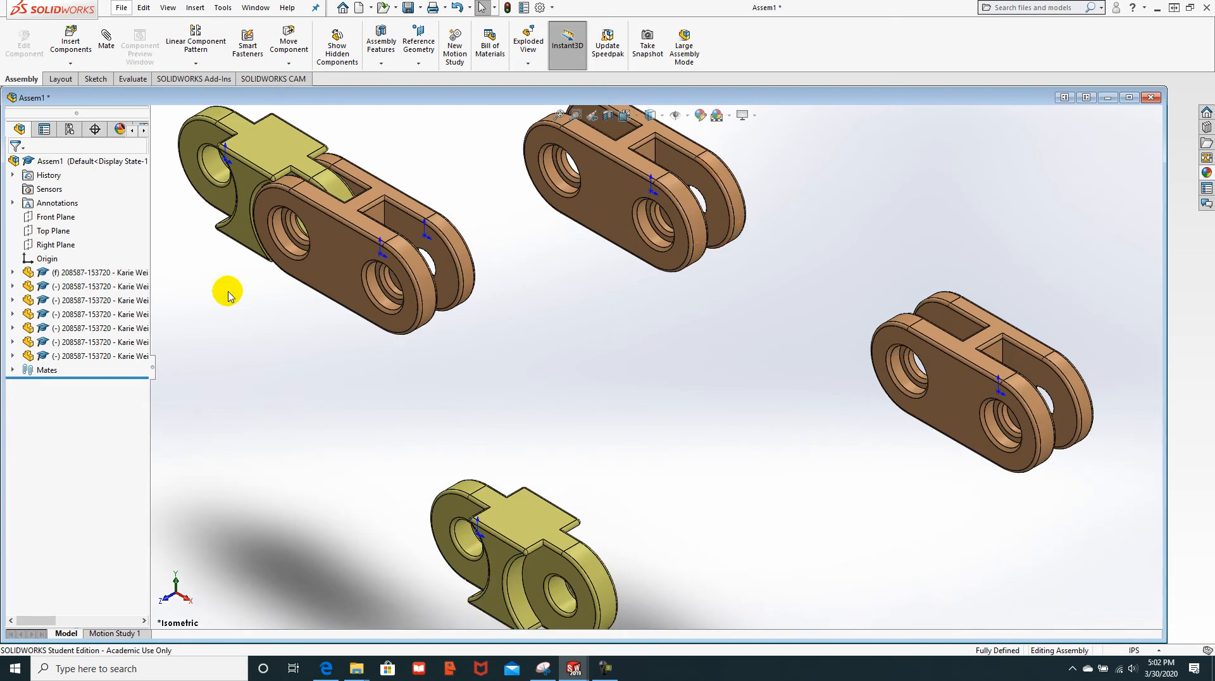
# Step: Make the lower yellow link's hole concentric with the double link's hole, then pull it along the axis
pyautogui.click(106, 42)
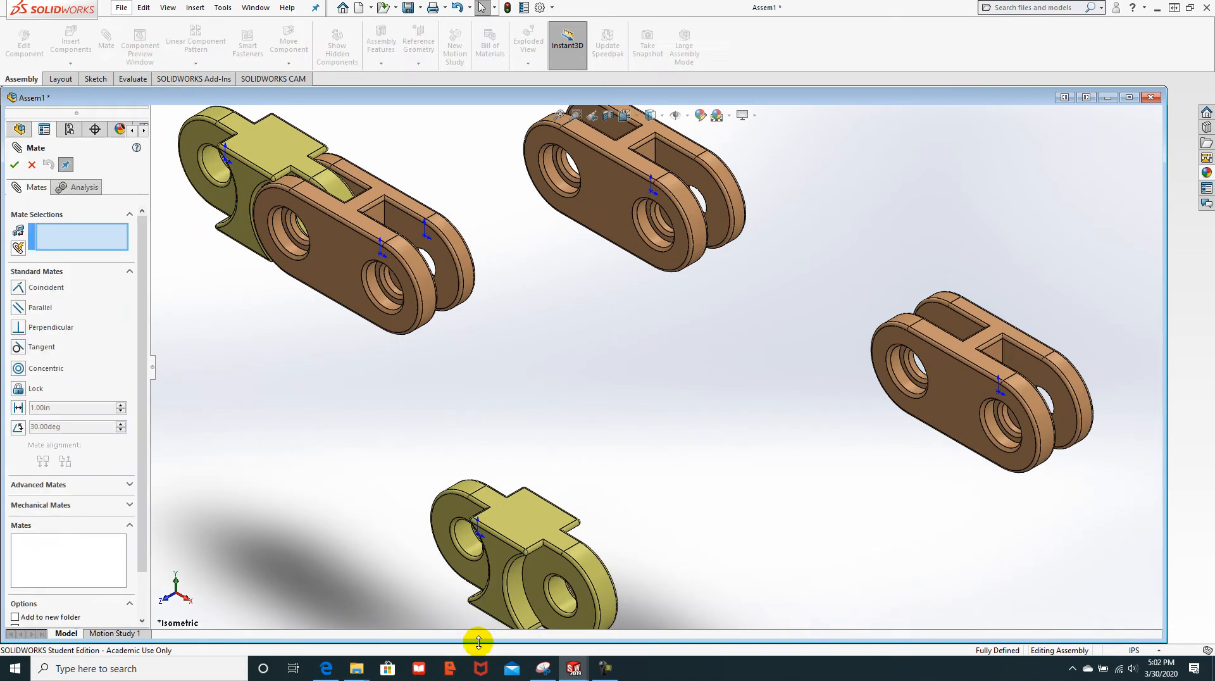
pyautogui.click(465, 541)
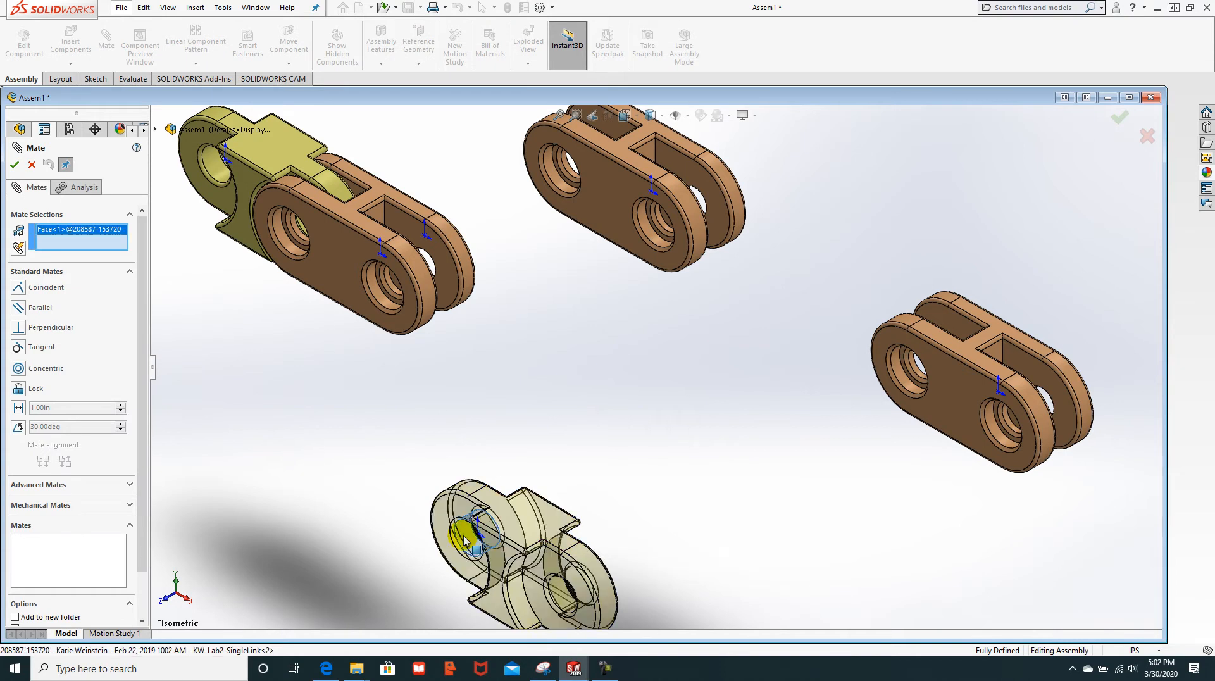
pyautogui.click(373, 291)
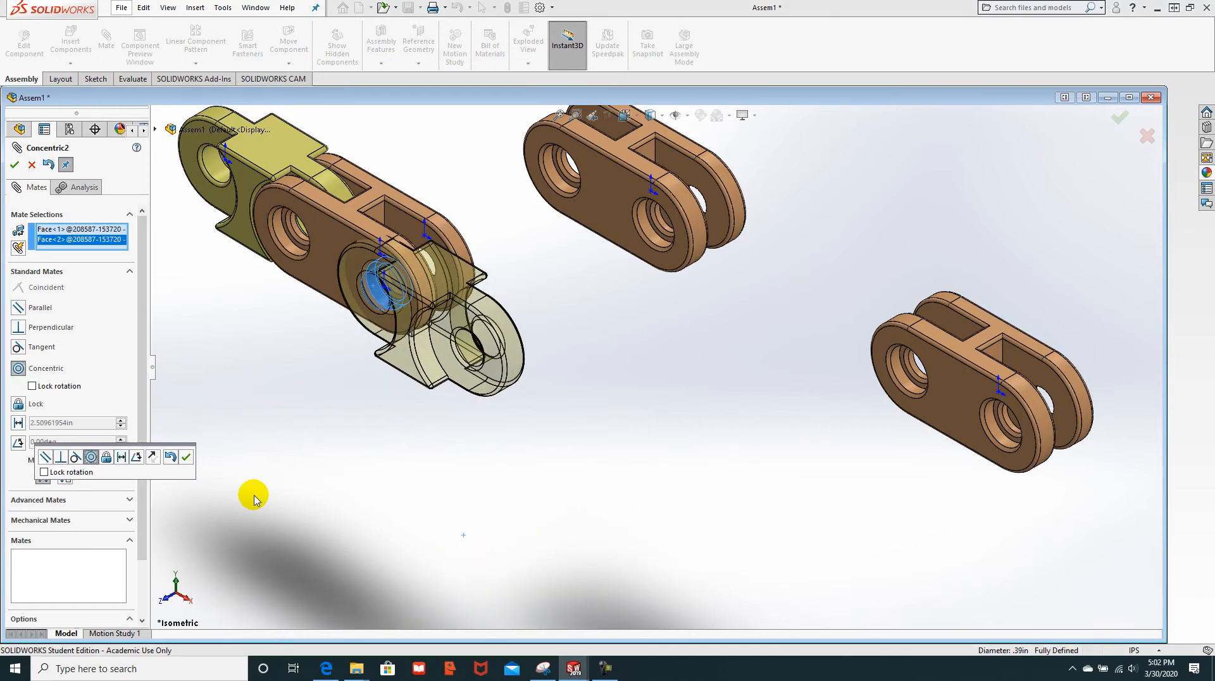
pyautogui.click(186, 458)
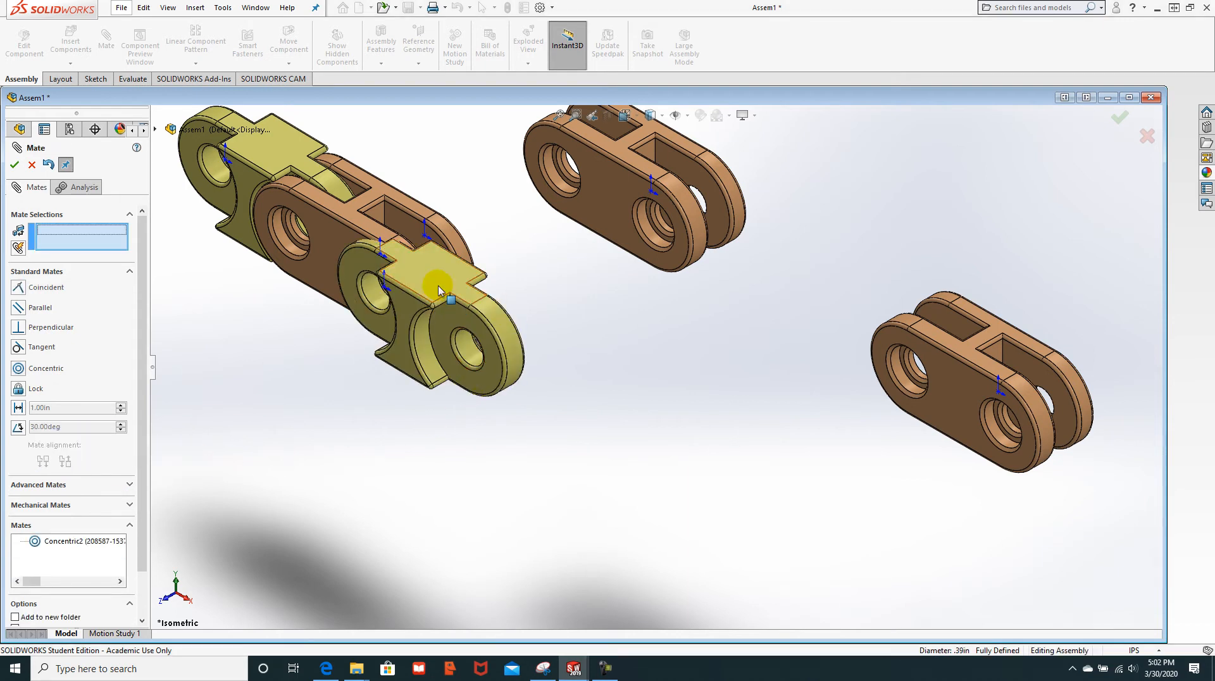
pyautogui.moveTo(470, 310); pyautogui.dragTo(344, 404)
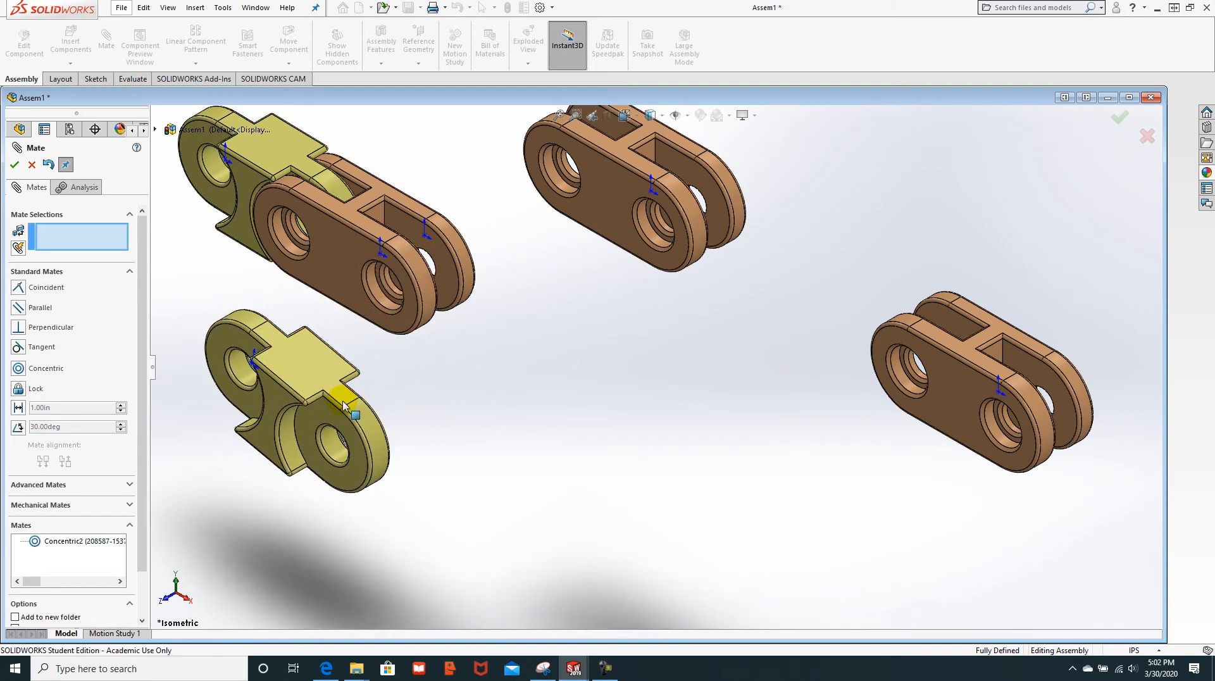
pyautogui.press('Escape')
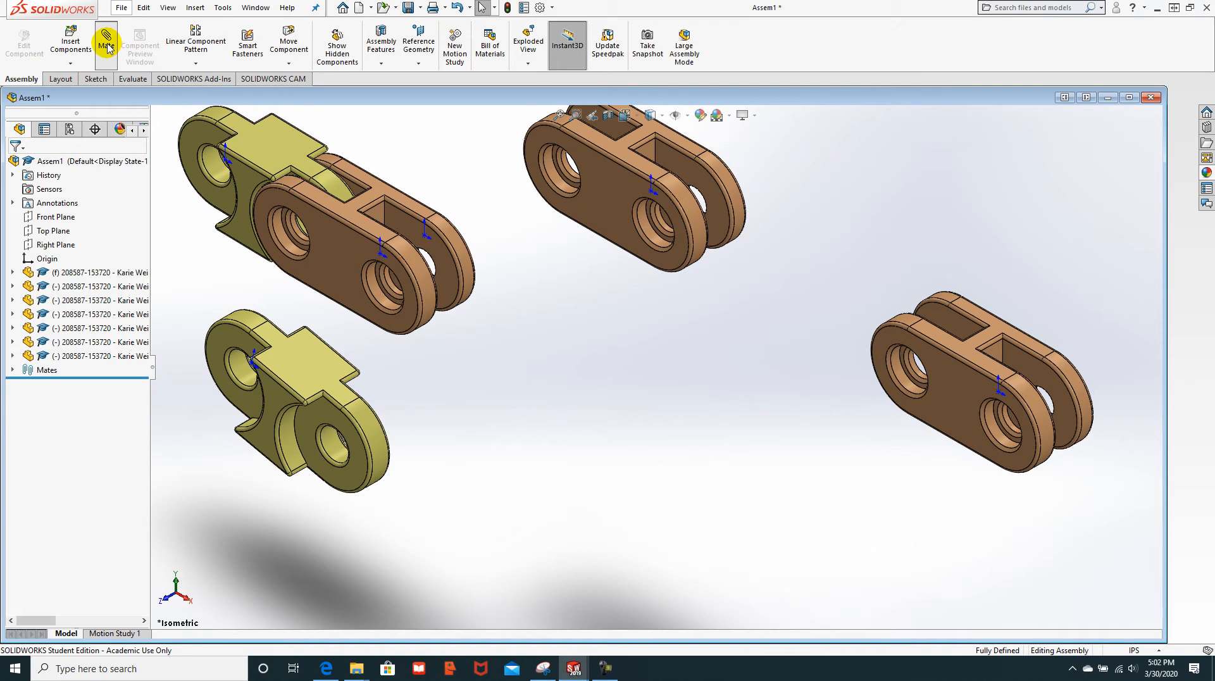
# Step: Start a Width mate using the yellow link's front and opposite faces as width references
pyautogui.click(106, 45)
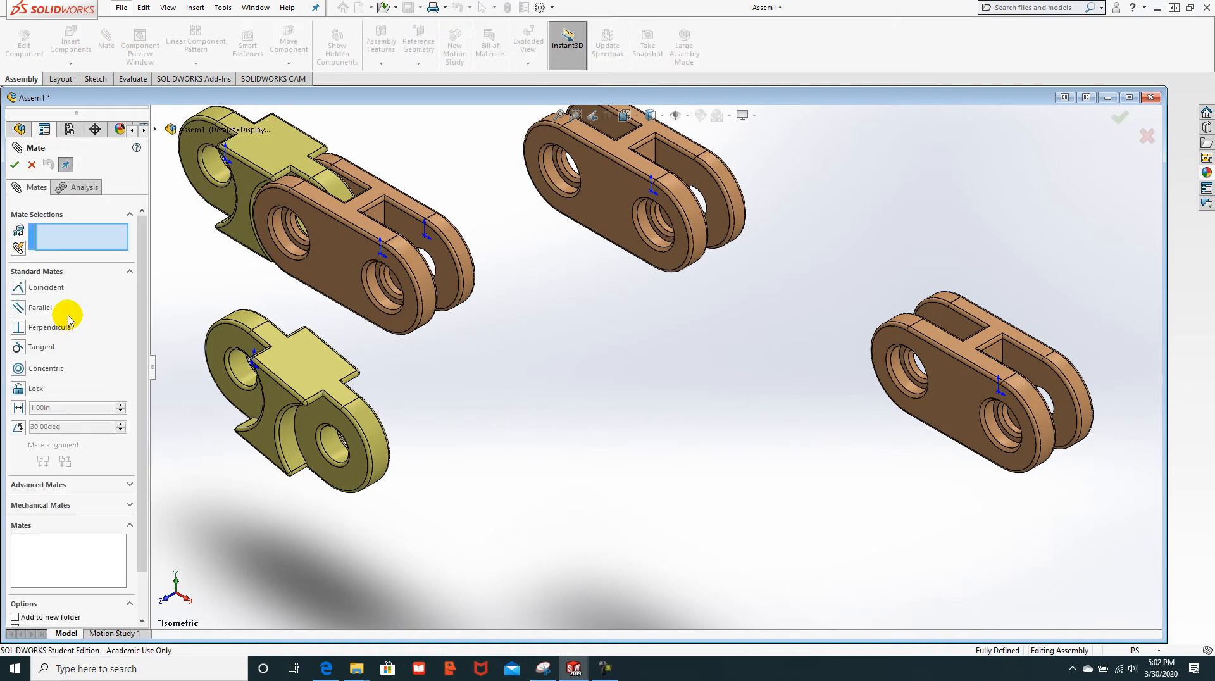
pyautogui.click(126, 488)
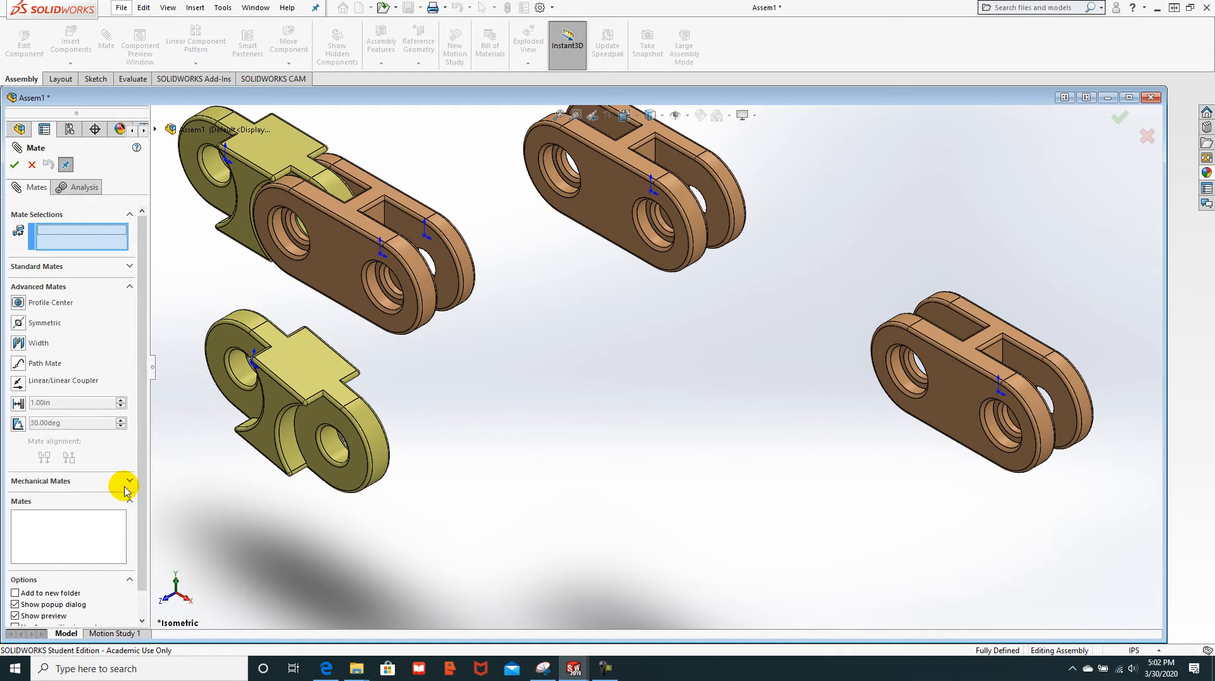
pyautogui.click(18, 343)
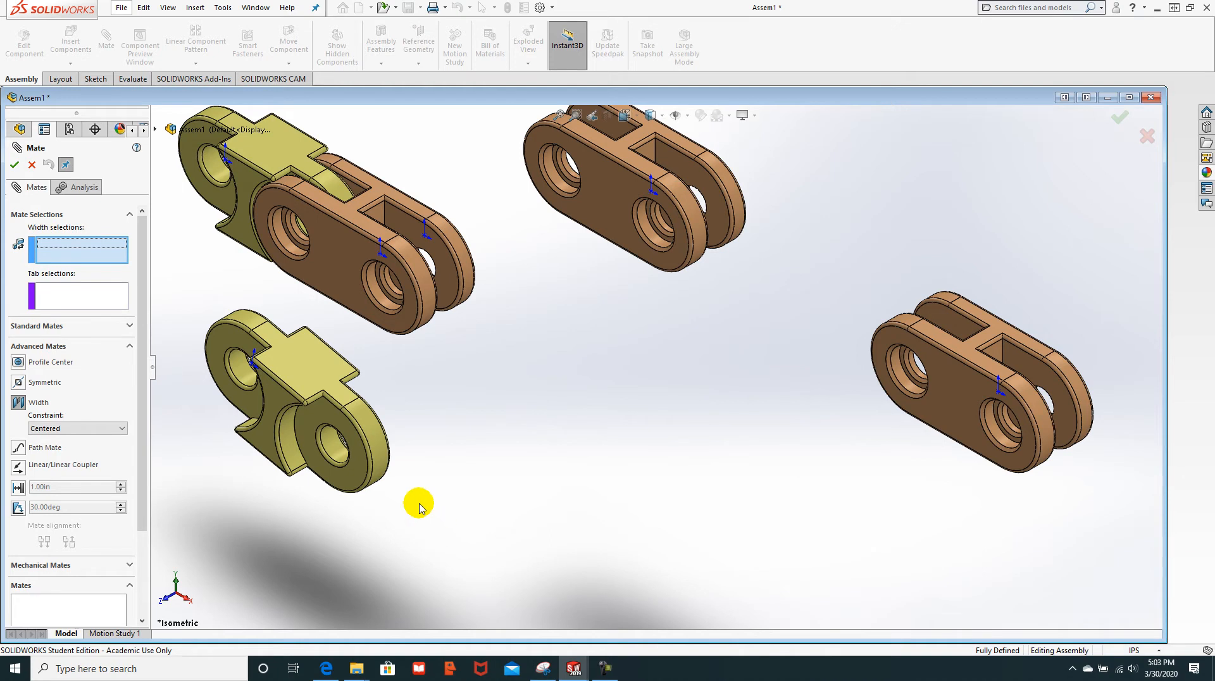
pyautogui.click(223, 339)
pyautogui.moveTo(386, 359); pyautogui.dragTo(264, 339, button='middle')
pyautogui.click(252, 348)
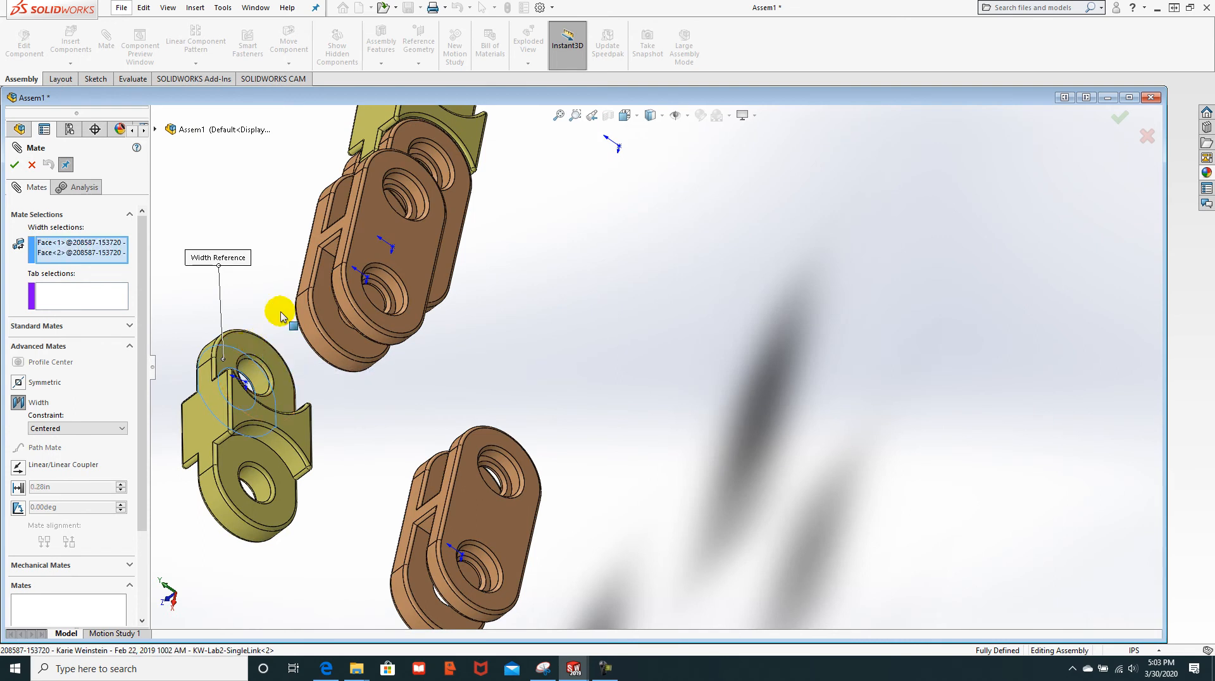
# Step: Replace the wrong tab face with the slot's two inner faces and accept Width2
pyautogui.click(319, 276)
pyautogui.moveTo(249, 282); pyautogui.dragTo(320, 268, button='middle')
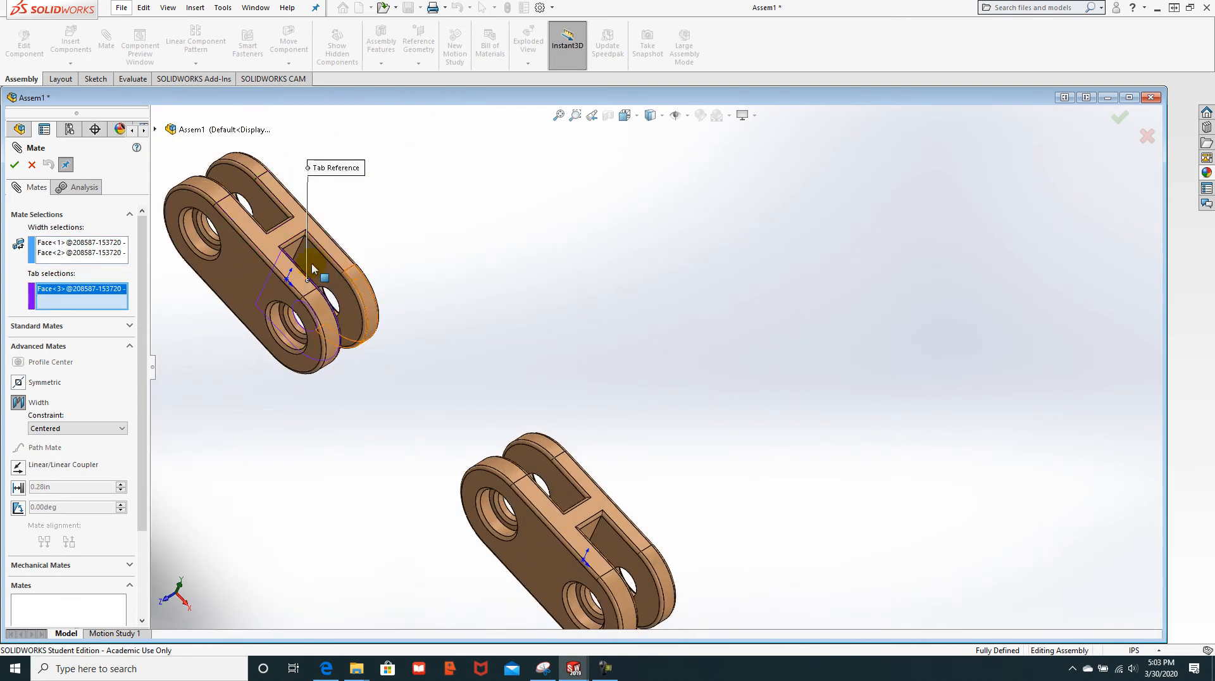
pyautogui.moveTo(278, 340); pyautogui.dragTo(157, 330, button='middle')
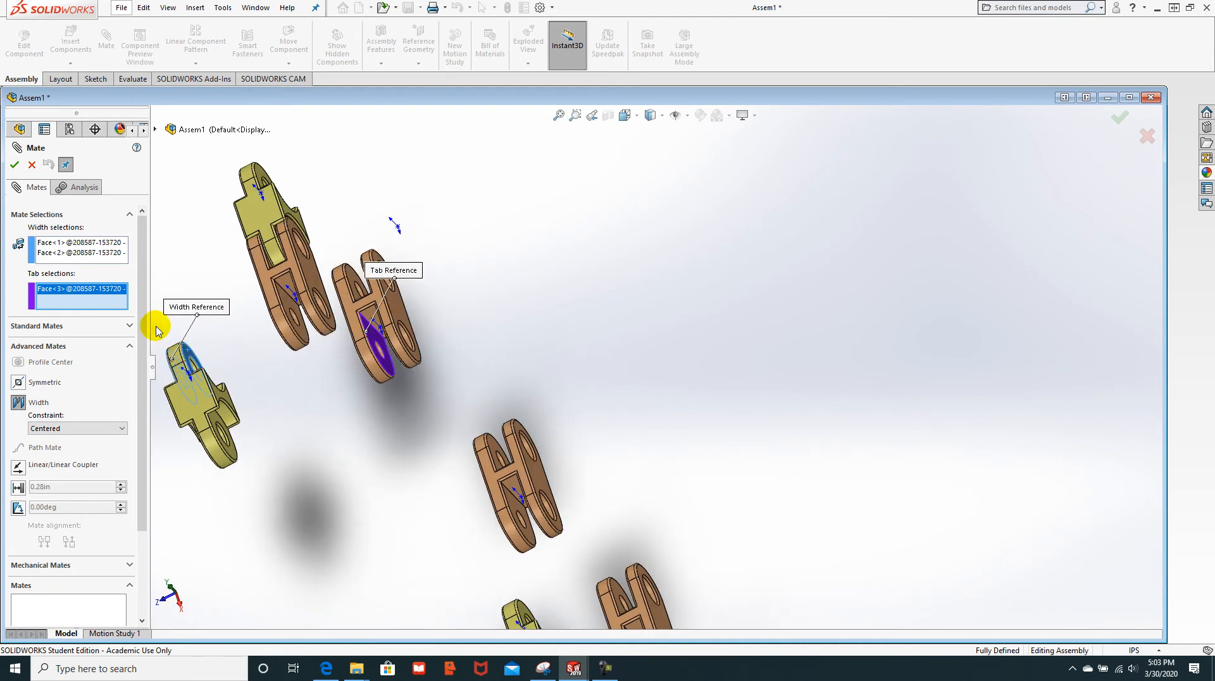
pyautogui.rightClick(95, 303)
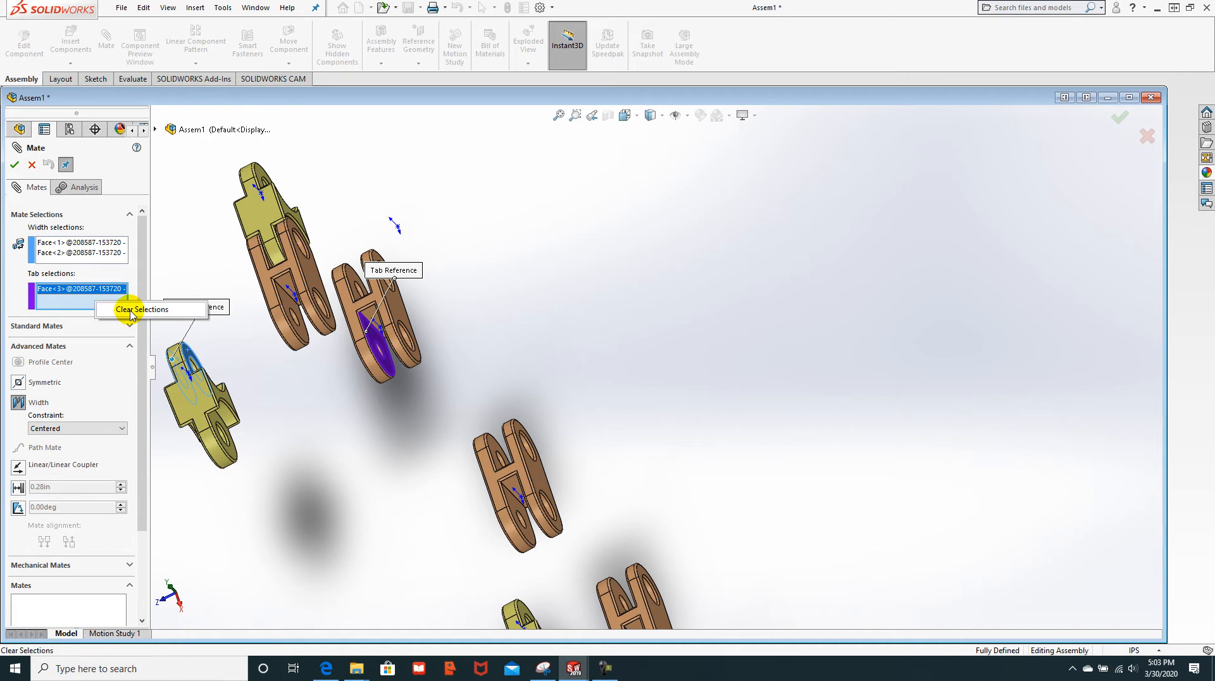
pyautogui.click(131, 315)
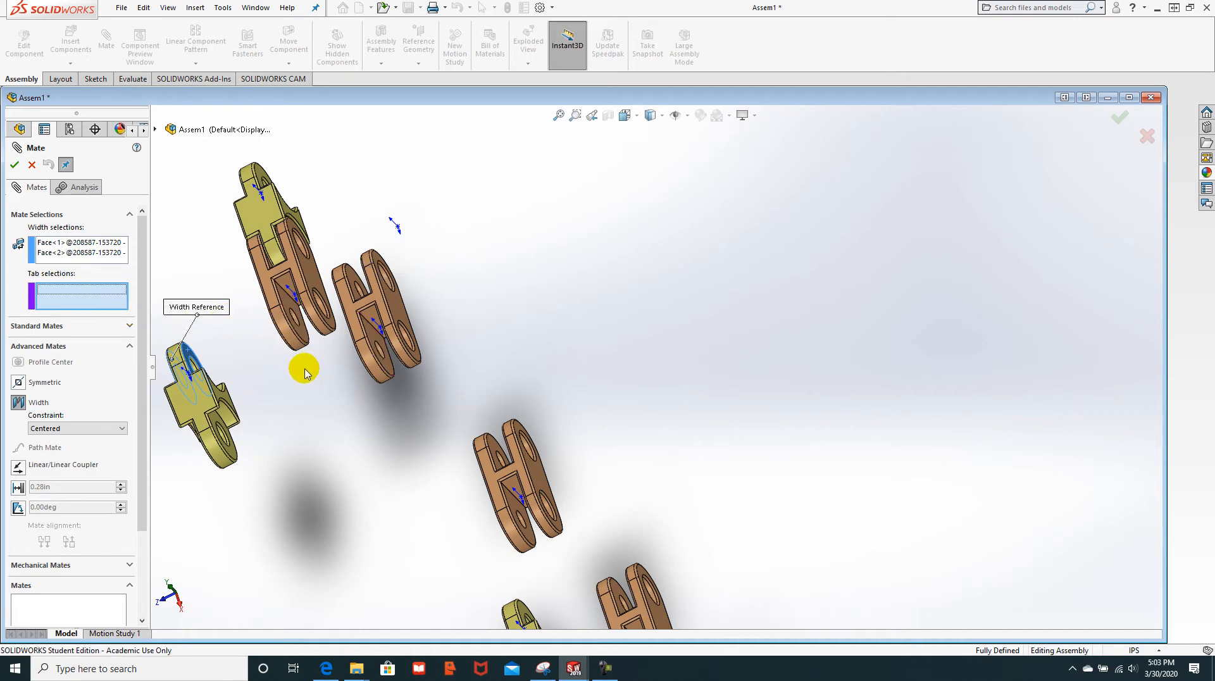
pyautogui.moveTo(307, 366); pyautogui.dragTo(254, 355, button='middle')
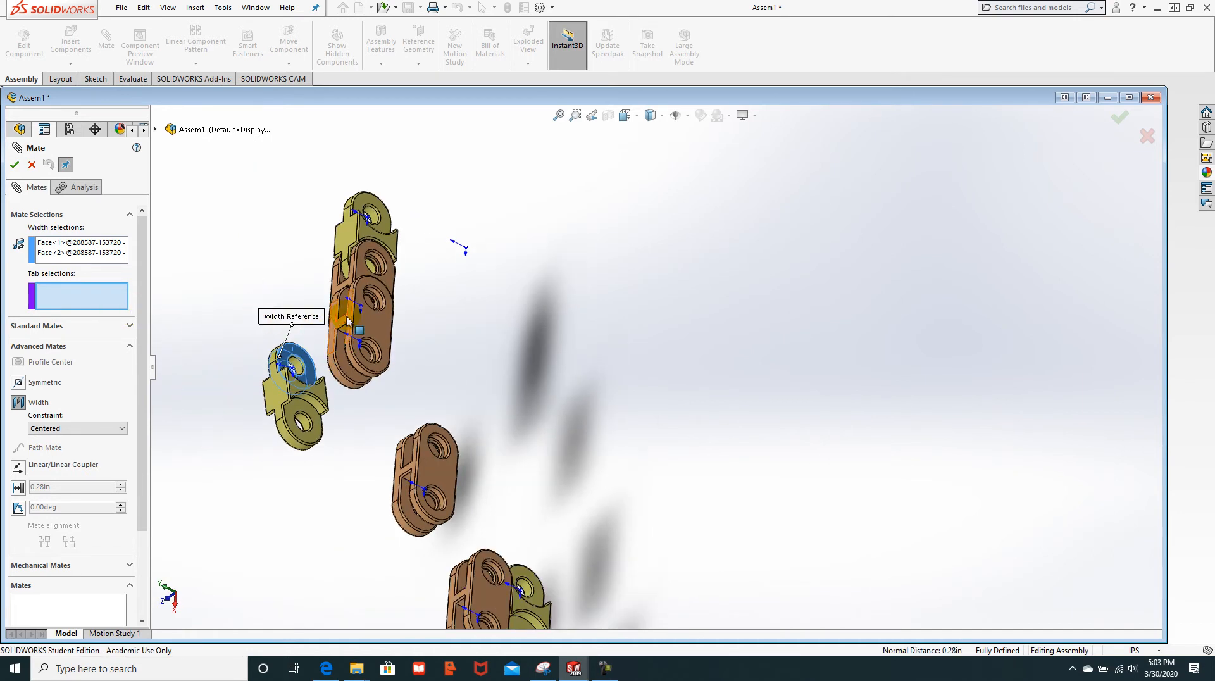
pyautogui.scroll(-5, 345, 314)
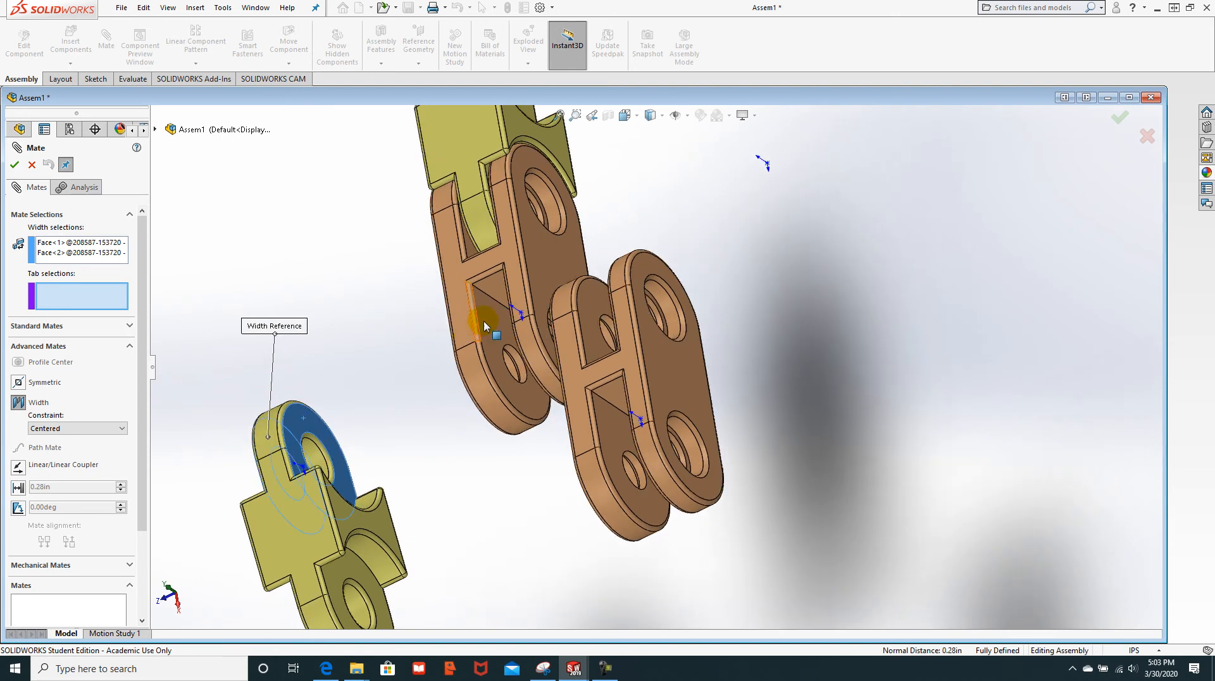
pyautogui.click(484, 325)
pyautogui.moveTo(342, 311); pyautogui.dragTo(417, 301, button='middle')
pyautogui.click(737, 279)
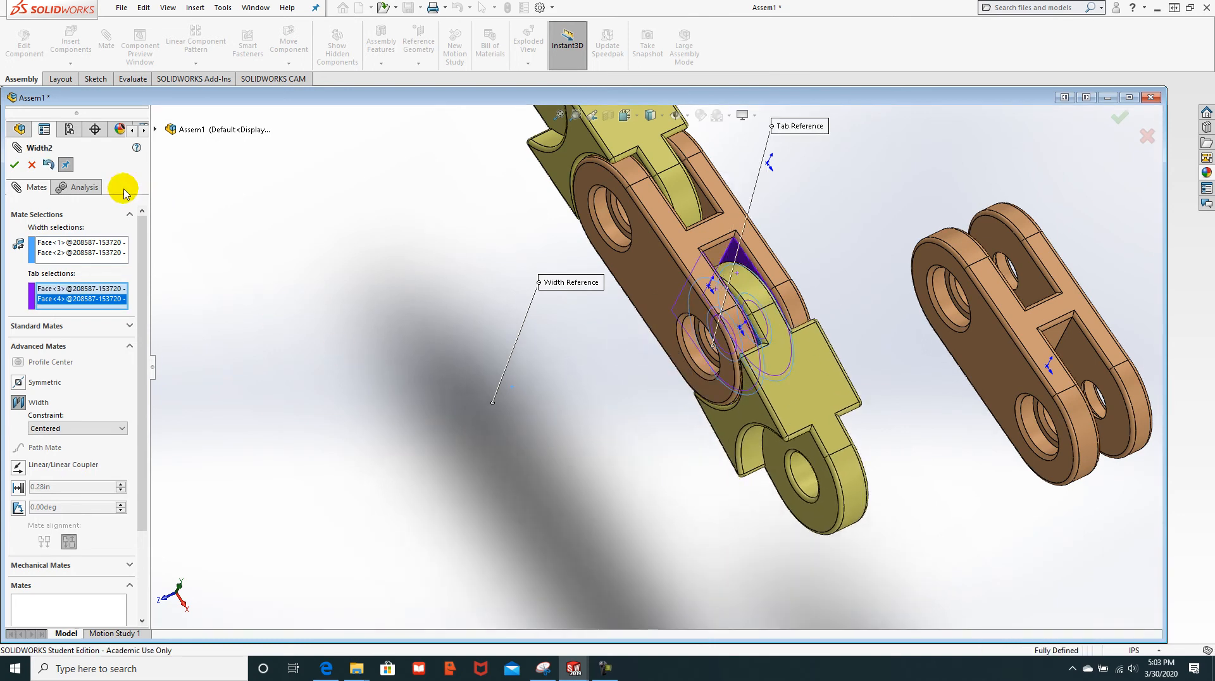
pyautogui.scroll(4, 696, 481)
pyautogui.moveTo(652, 448); pyautogui.dragTo(732, 321, button='middle')
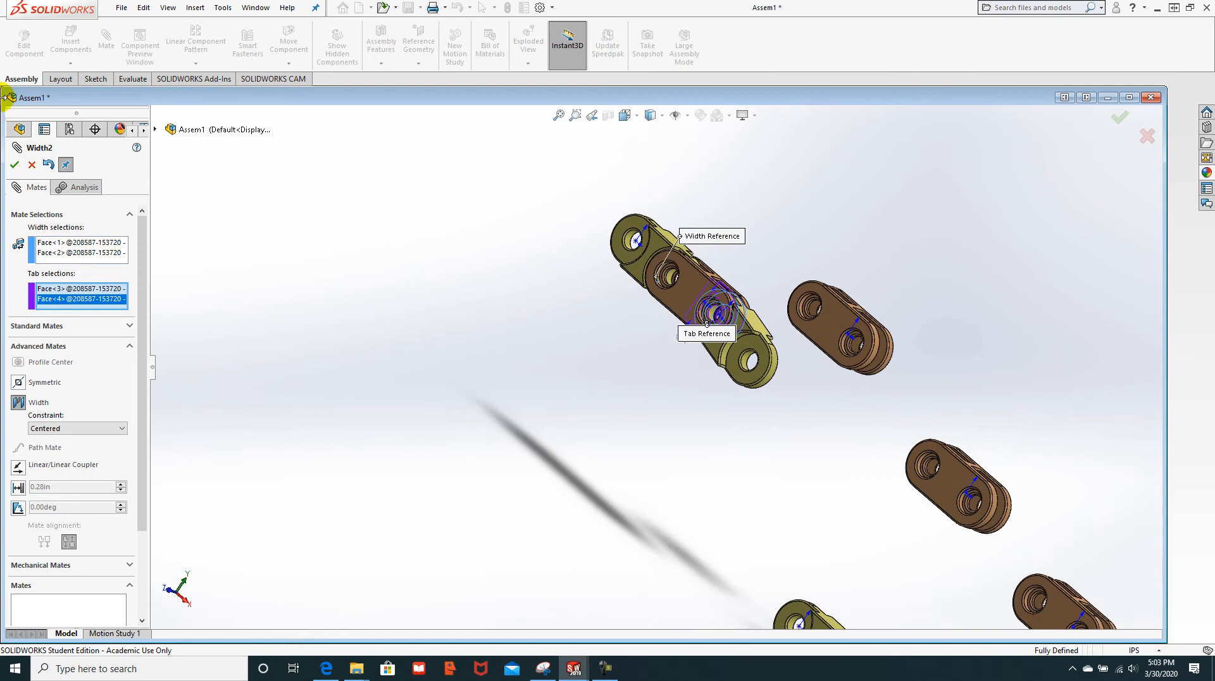
pyautogui.click(15, 167)
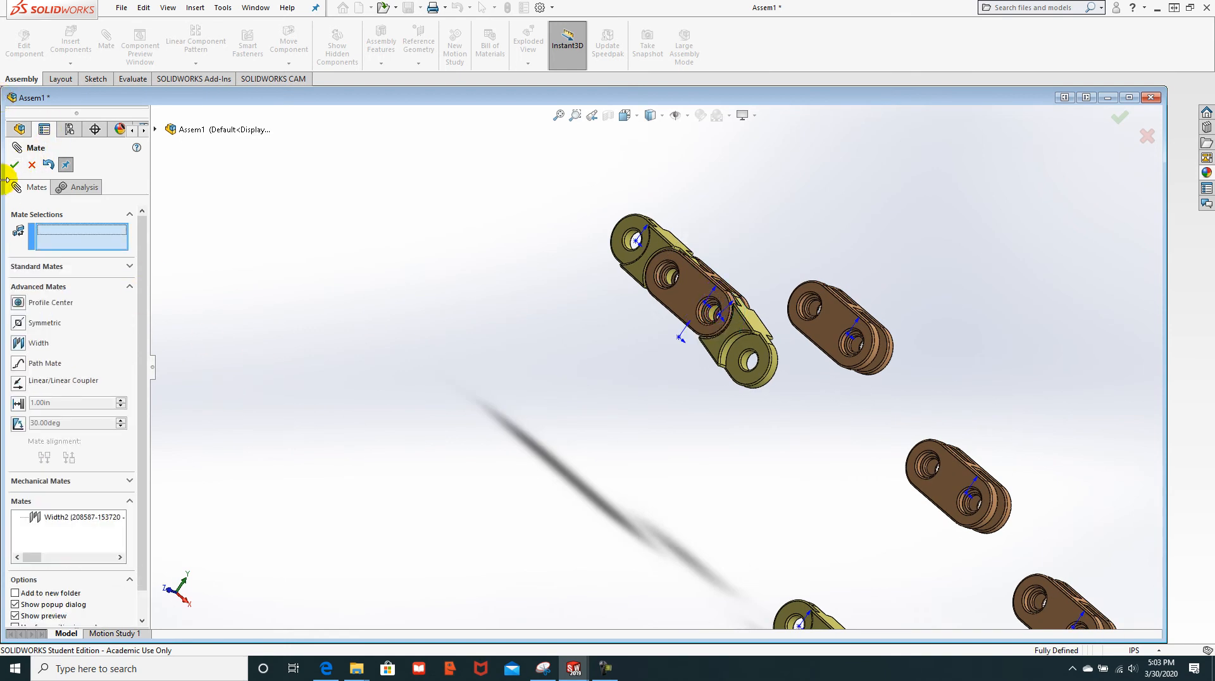
# Step: Swing the lower yellow link, pick its hole and the double link's hole, then cancel the mate
pyautogui.scroll(-5, 842, 310)
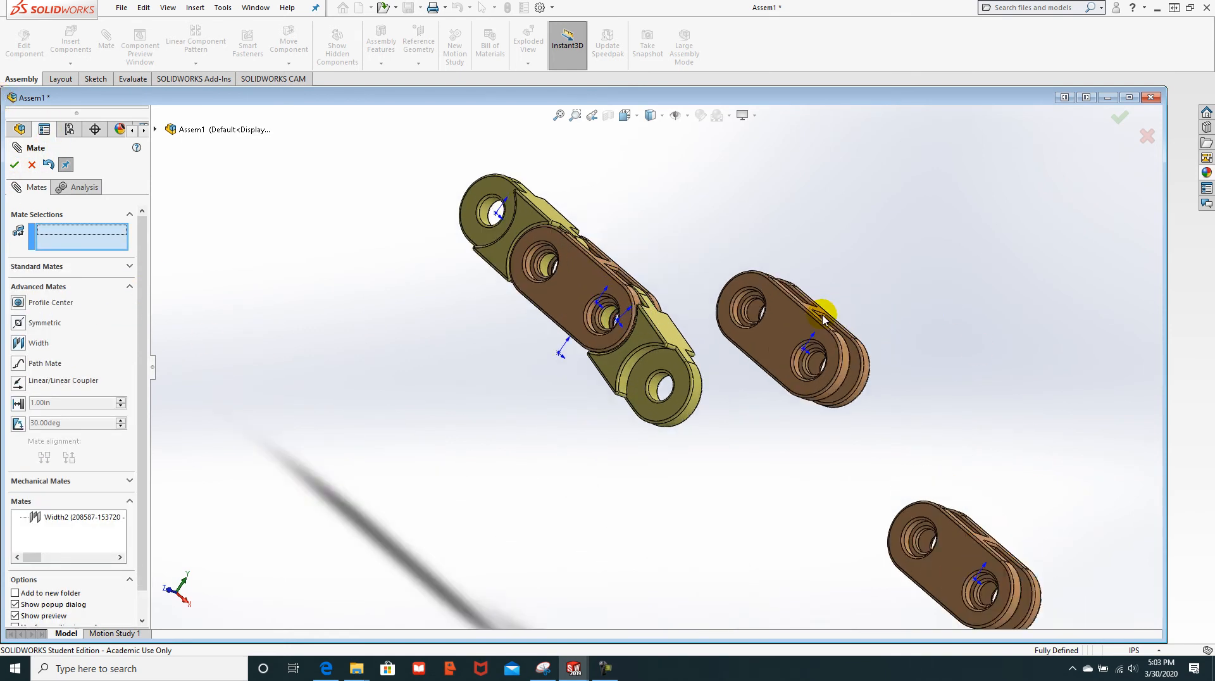
pyautogui.moveTo(734, 238); pyautogui.dragTo(711, 234, button='middle')
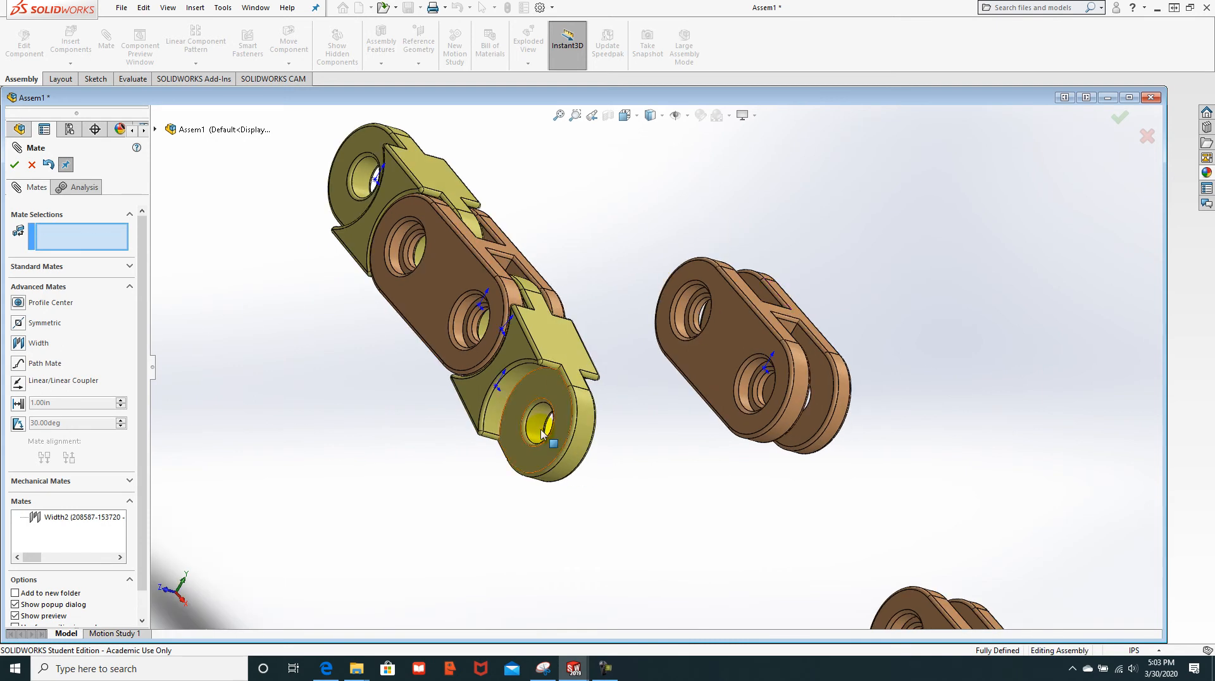
pyautogui.moveTo(544, 439); pyautogui.dragTo(519, 478)
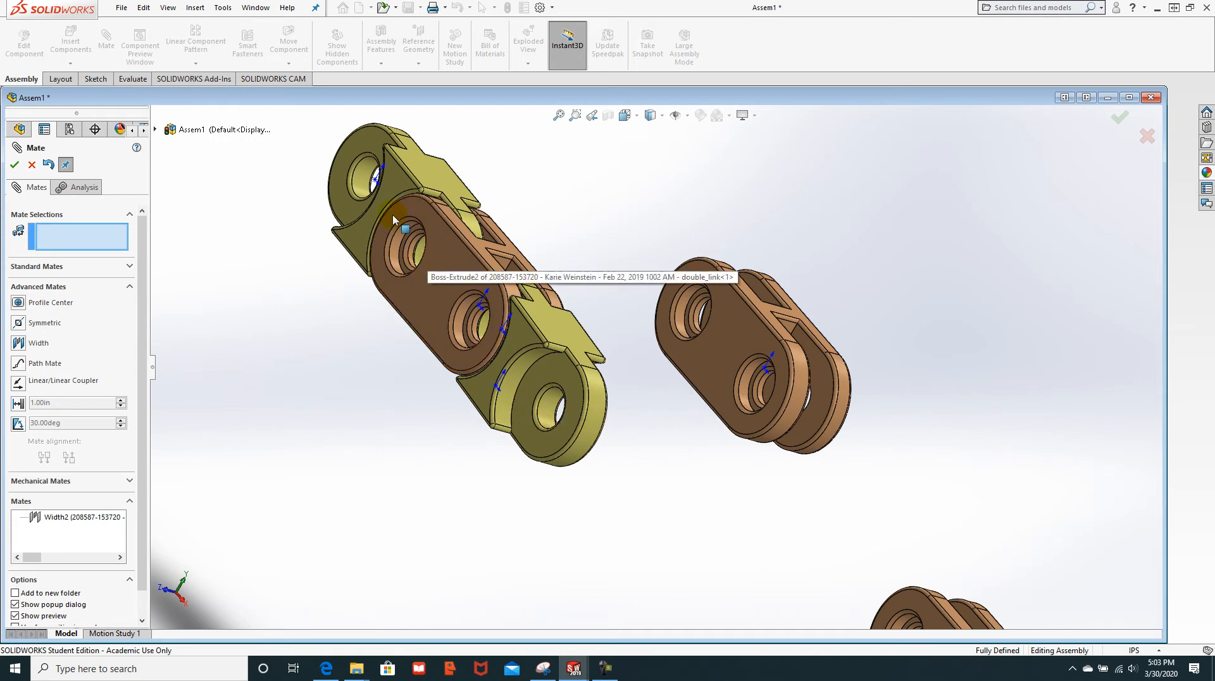
pyautogui.click(542, 412)
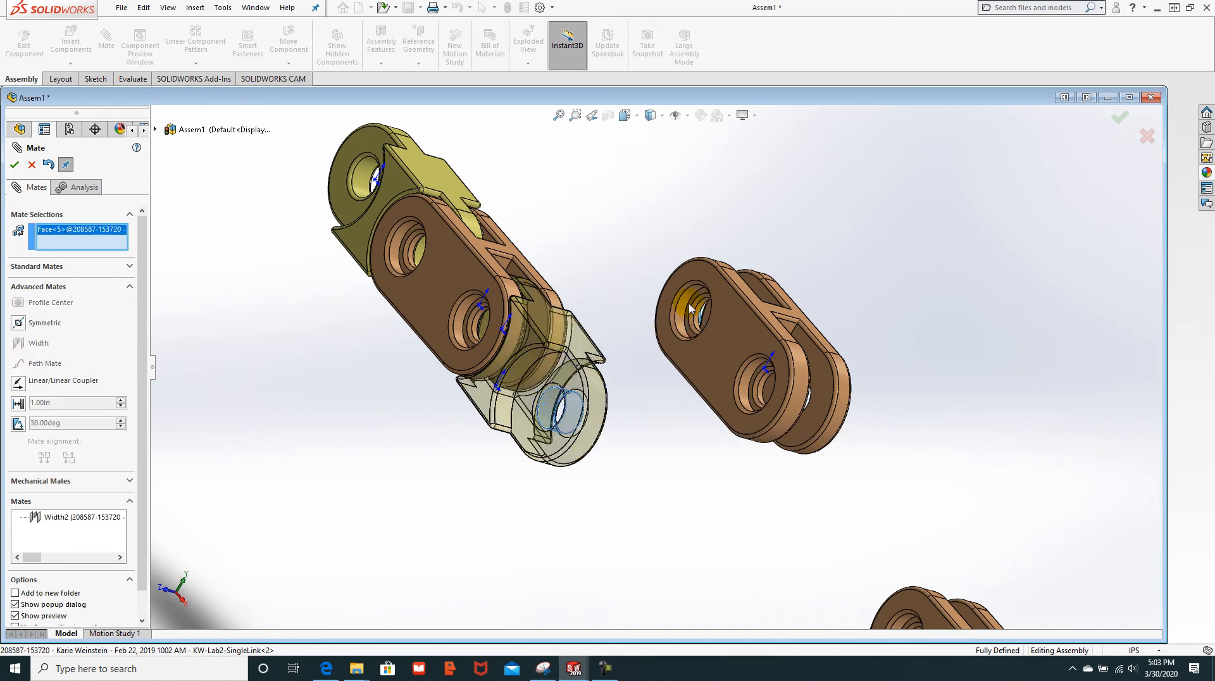
pyautogui.scroll(-5, 689, 309)
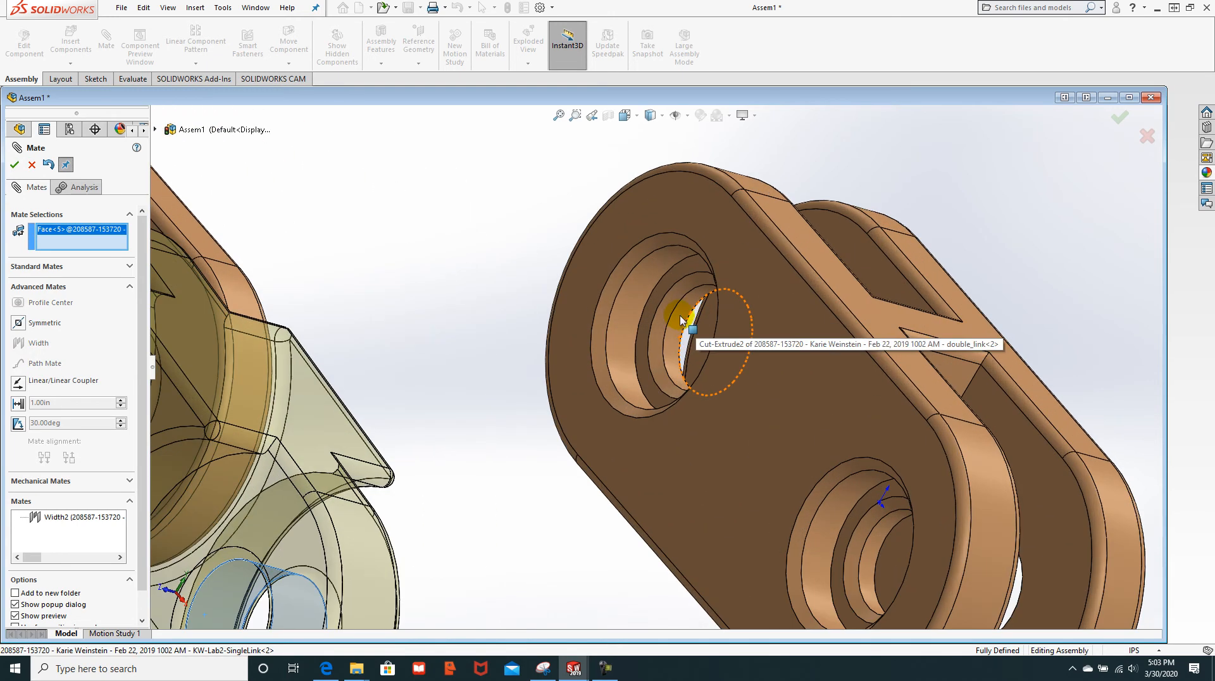
pyautogui.click(679, 320)
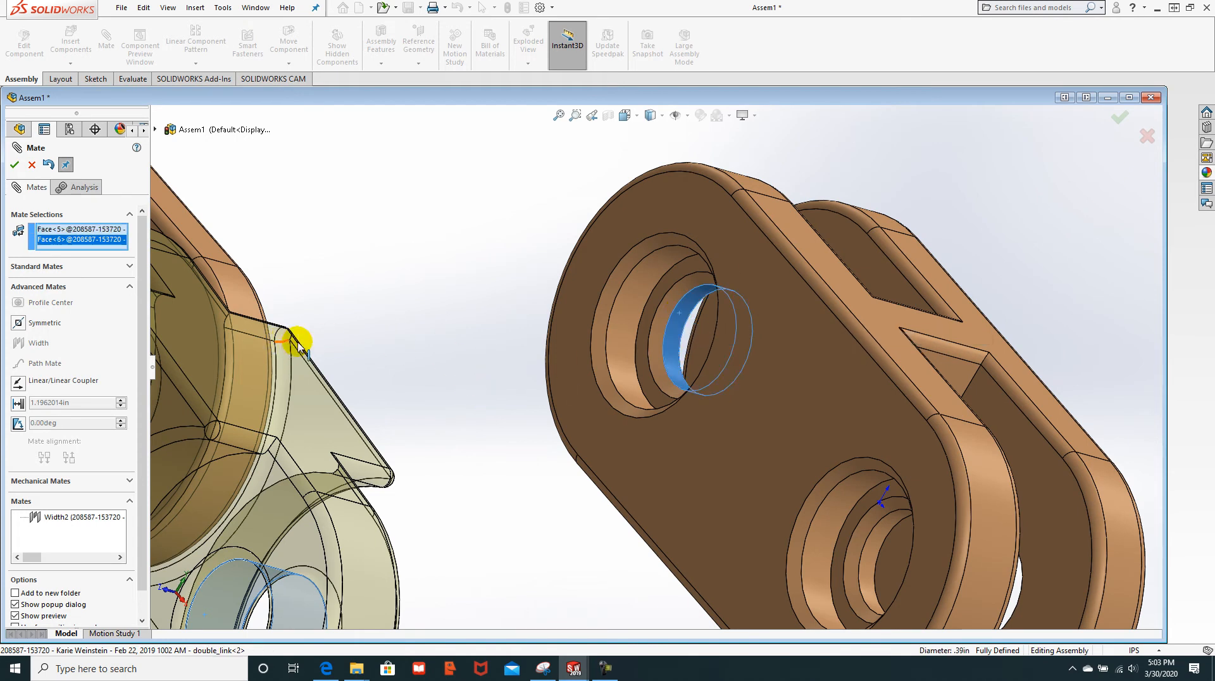
pyautogui.scroll(3, 401, 359)
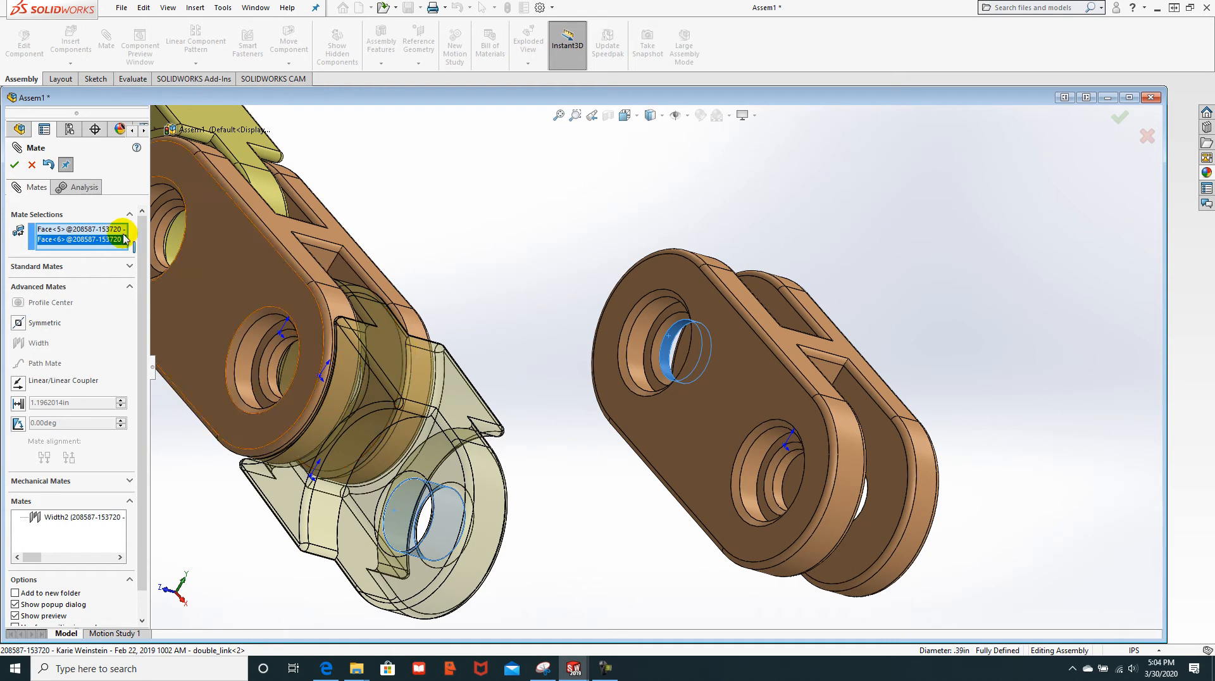
pyautogui.click(31, 165)
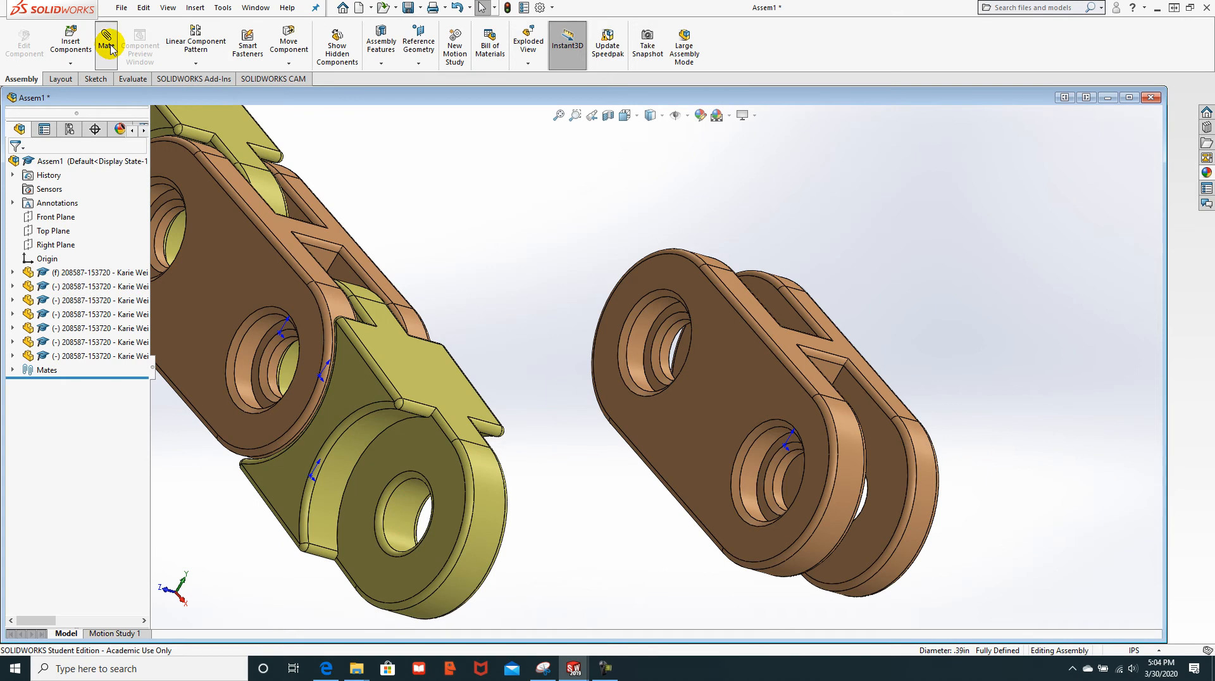
# Step: Make the loose double link's hole coaxial with the yellow link's open hole as Concentric3
pyautogui.click(400, 506)
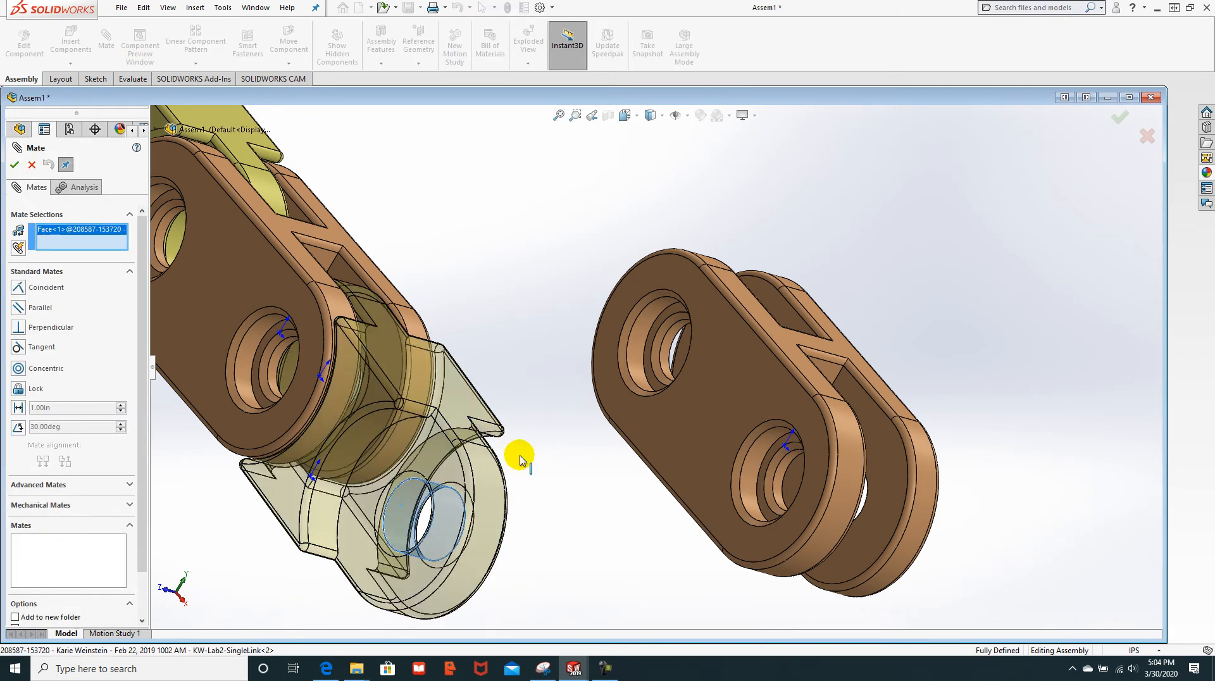
pyautogui.click(666, 347)
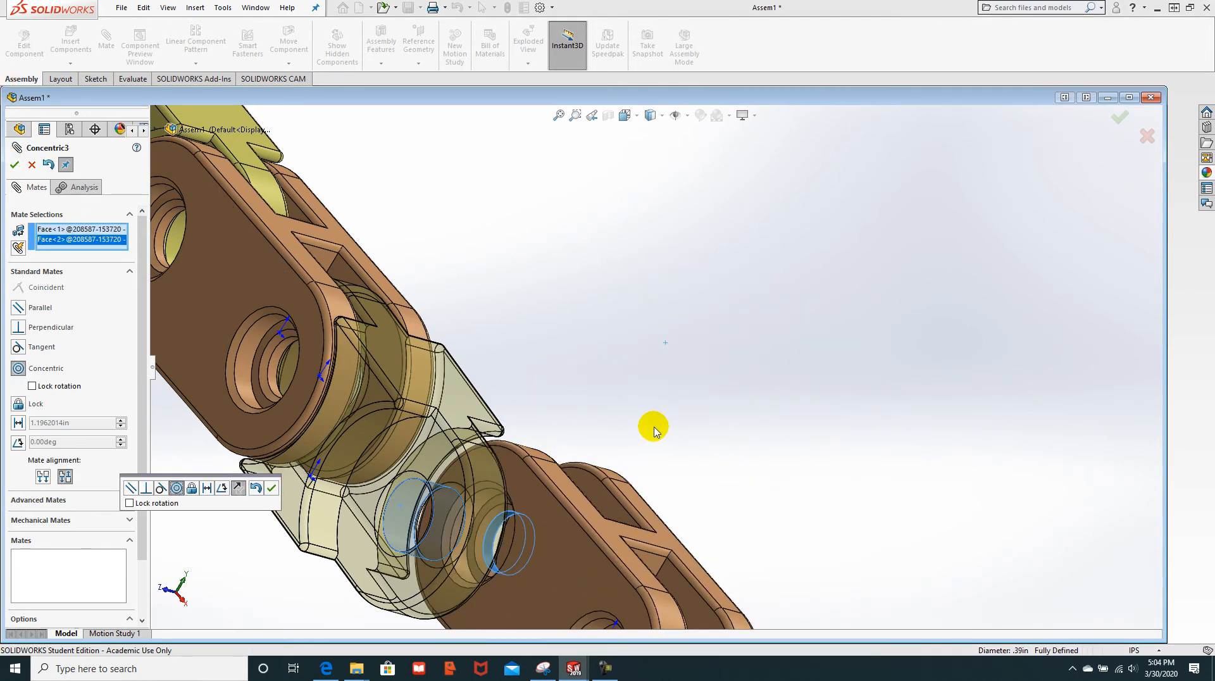
pyautogui.press('f')
pyautogui.moveTo(705, 393); pyautogui.dragTo(674, 383, button='middle')
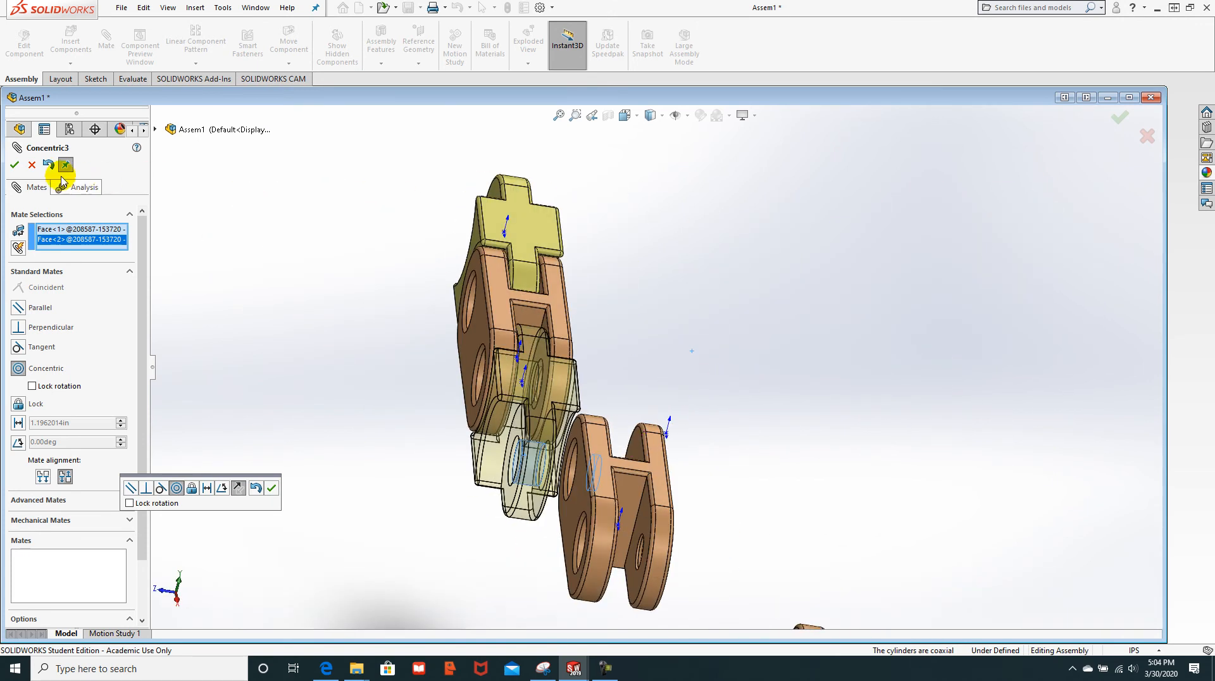
pyautogui.click(15, 166)
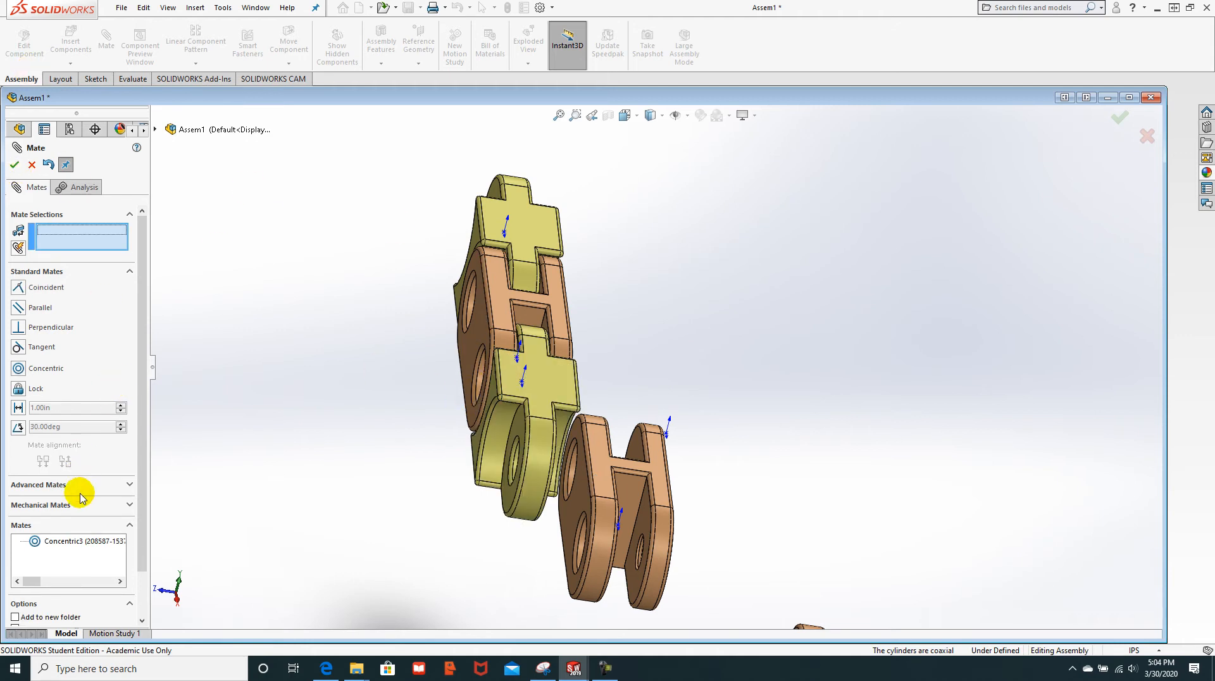
pyautogui.click(125, 487)
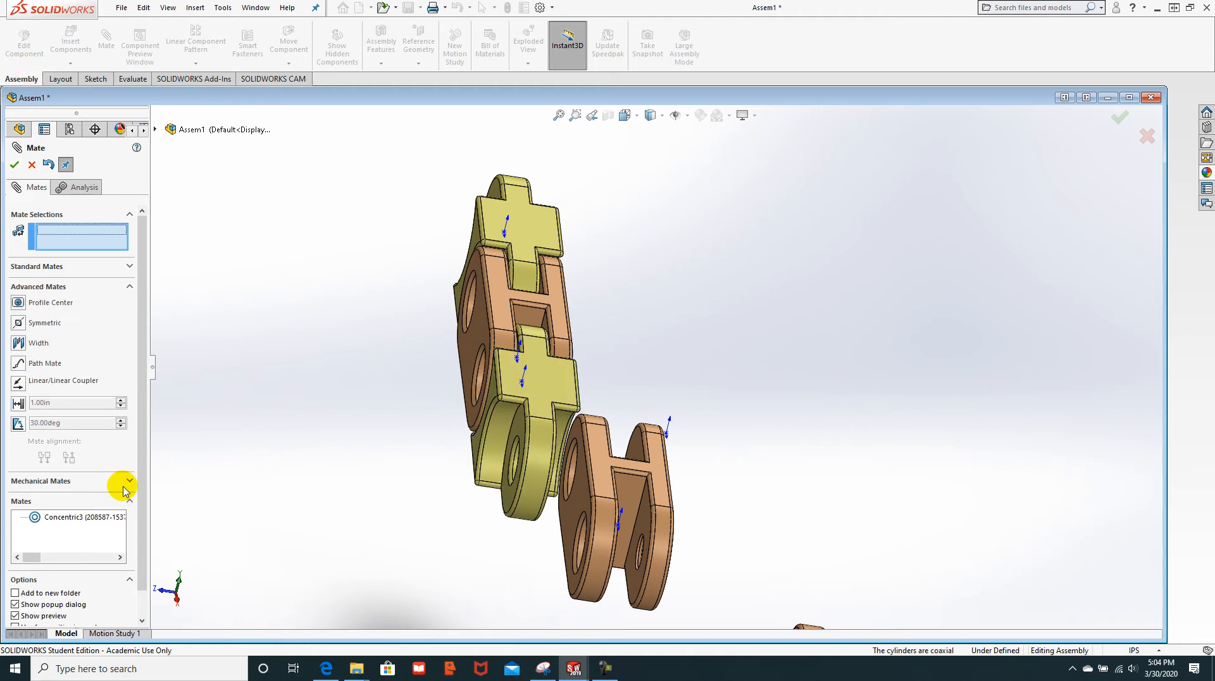
# Step: Add Width3 centring the double link using two width faces and two tab faces
pyautogui.click(19, 342)
pyautogui.moveTo(353, 488); pyautogui.dragTo(428, 488, button='middle')
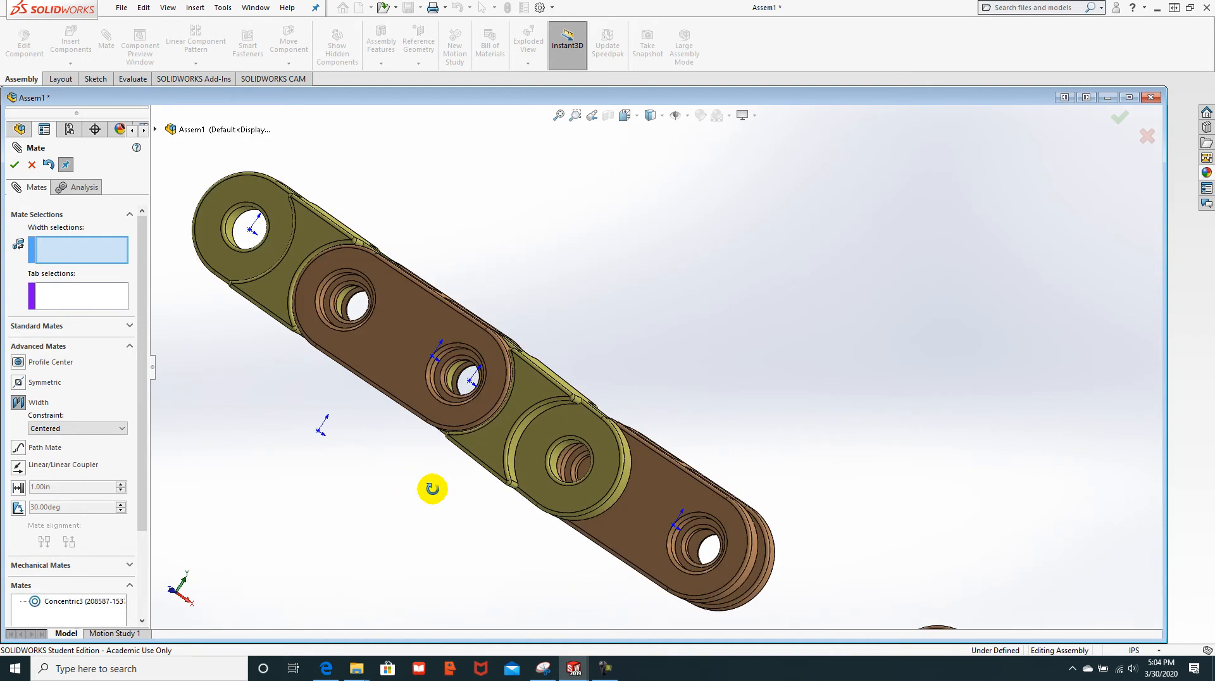
pyautogui.click(556, 428)
pyautogui.moveTo(927, 385); pyautogui.dragTo(766, 412, button='middle')
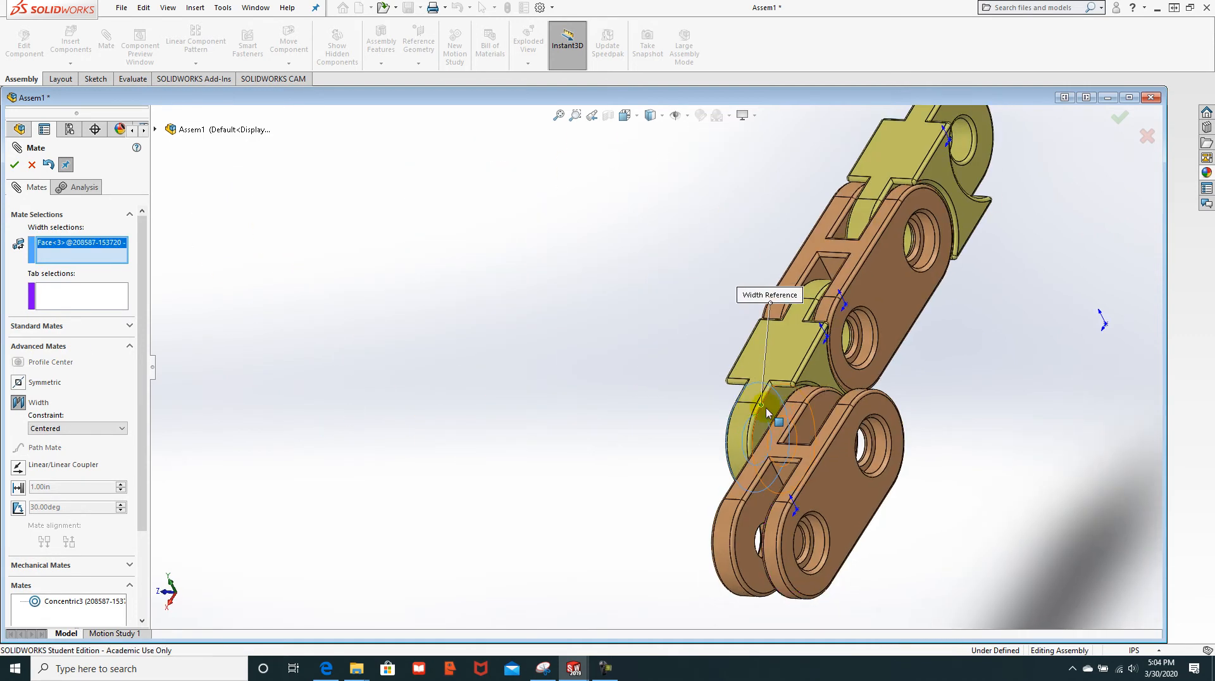
pyautogui.click(770, 410)
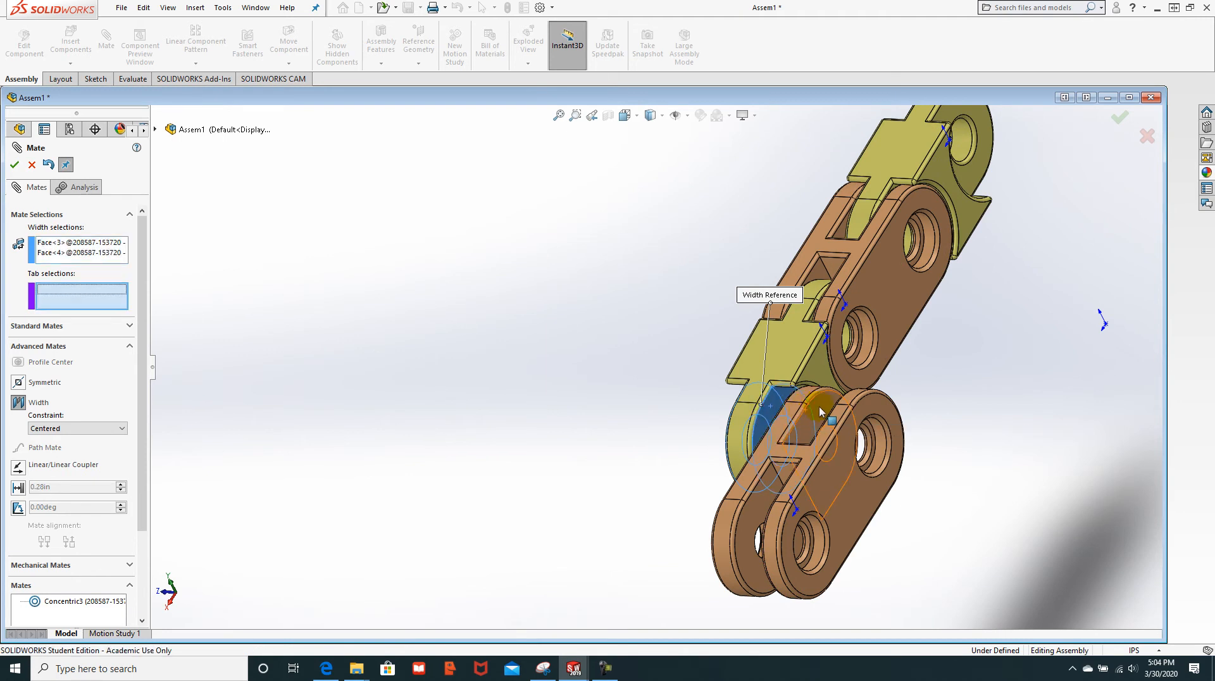
pyautogui.click(791, 409)
pyautogui.moveTo(557, 352); pyautogui.dragTo(717, 379, button='middle')
pyautogui.click(712, 393)
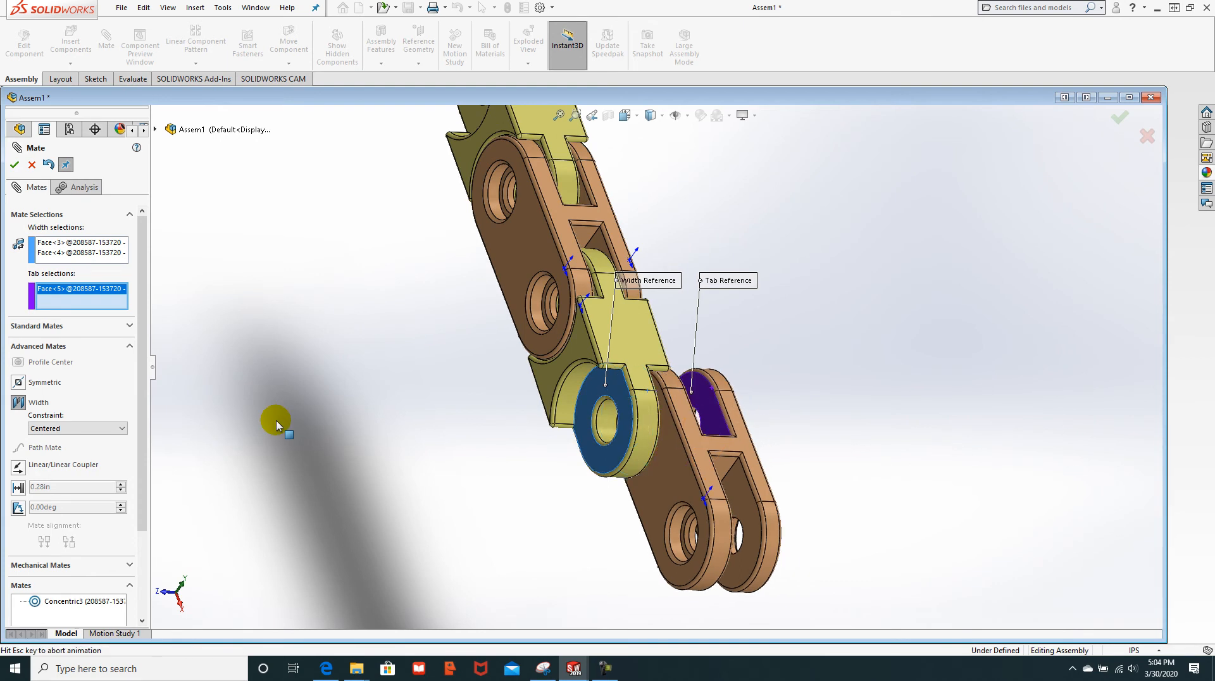
pyautogui.click(14, 164)
# Step: Rotate the chain and move the loose yellow link up toward it
pyautogui.scroll(3, 563, 397)
pyautogui.scroll(1, 564, 398)
pyautogui.moveTo(639, 435); pyautogui.dragTo(635, 472, button='middle')
pyautogui.scroll(-1, 619, 541)
pyautogui.scroll(3, 622, 544)
pyautogui.moveTo(641, 523); pyautogui.dragTo(684, 408)
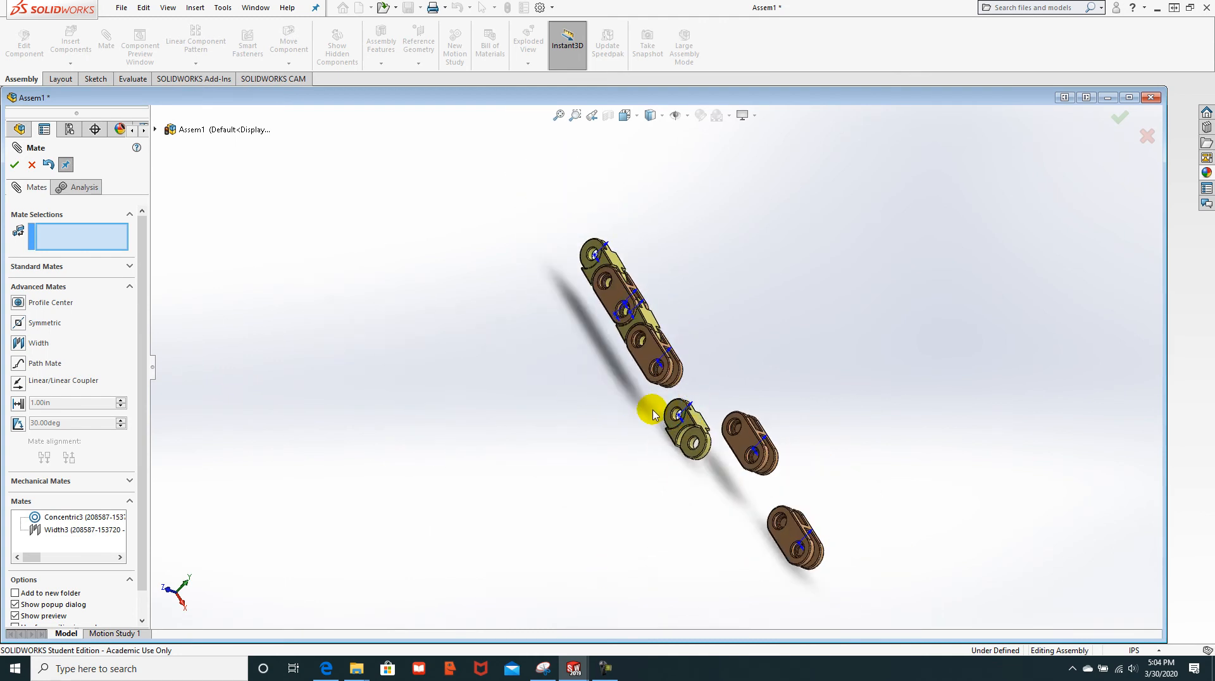
pyautogui.scroll(-5, 709, 386)
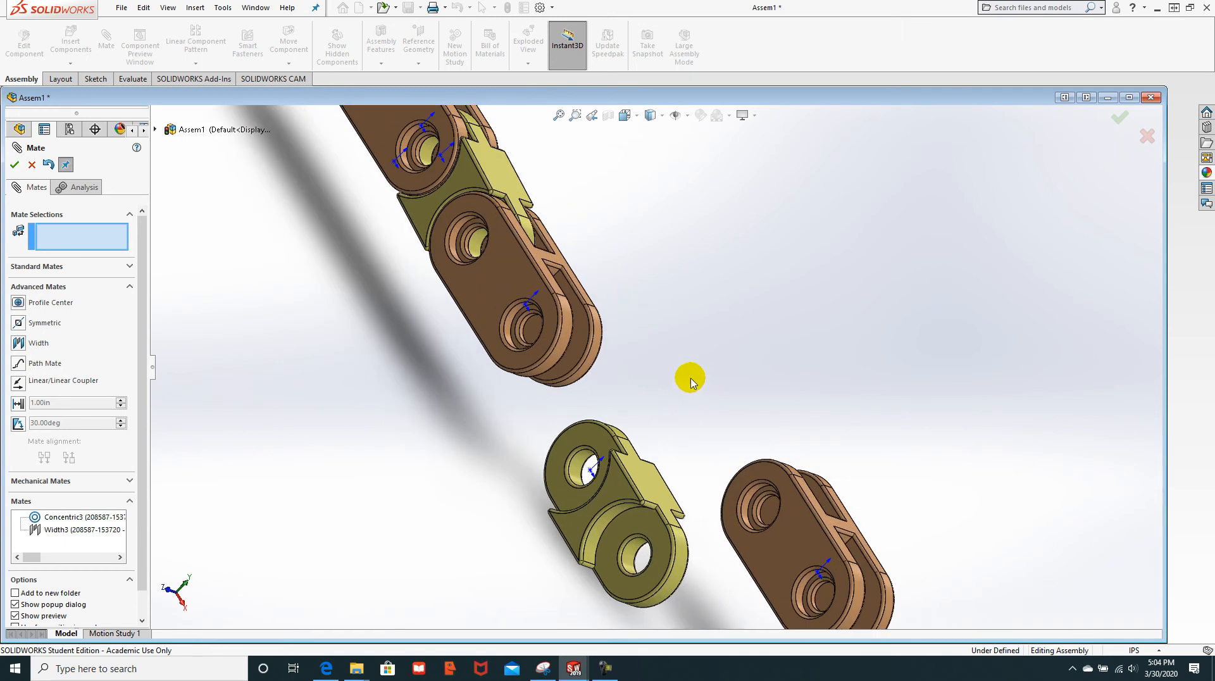
# Step: Pick the yellow link's and upper link's holes, reselect them, then close the mate unapplied
pyautogui.click(584, 467)
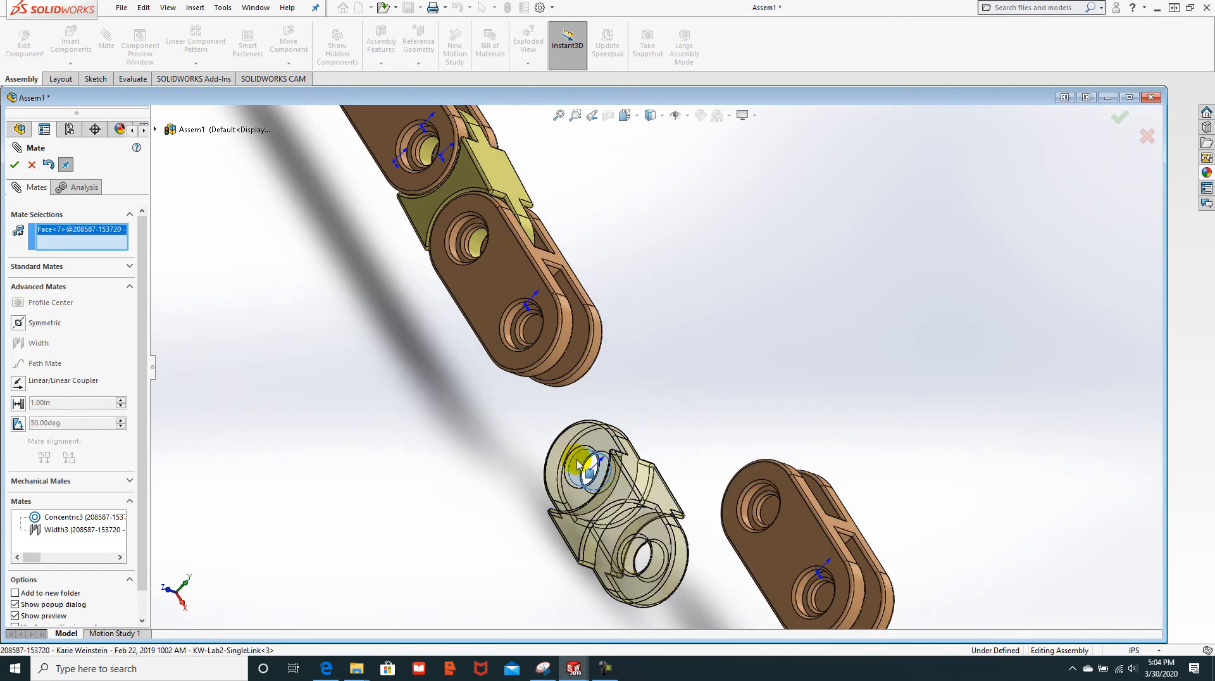
pyautogui.click(526, 331)
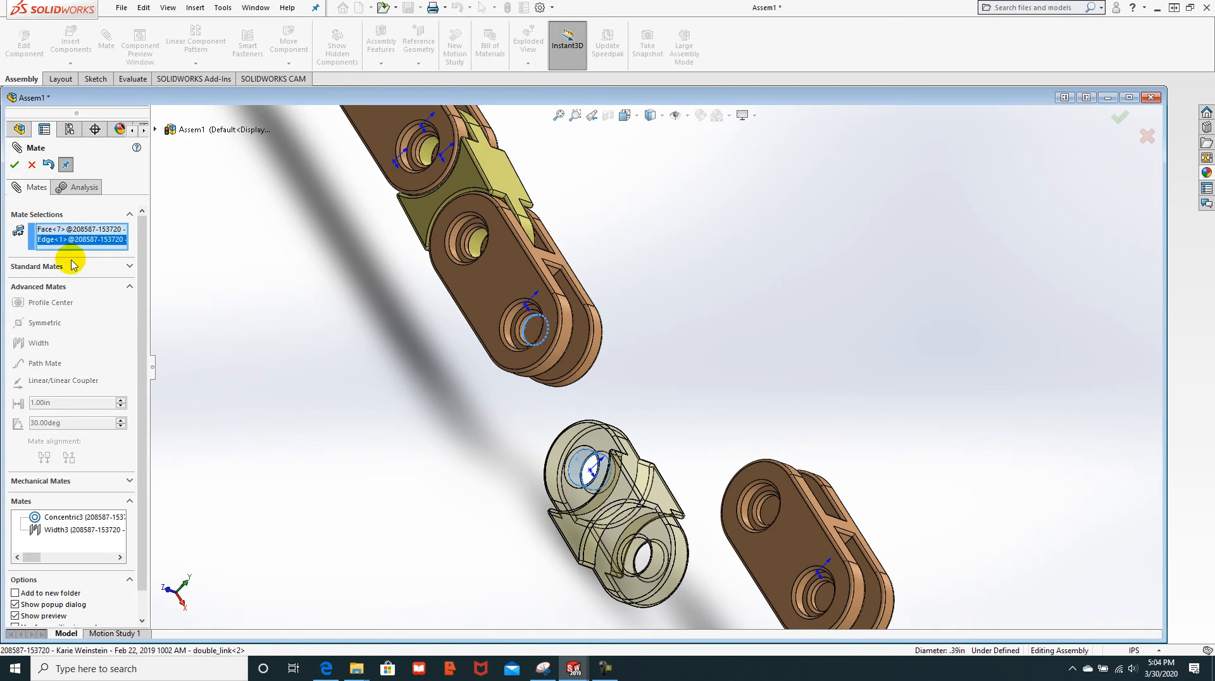
pyautogui.rightClick(103, 245)
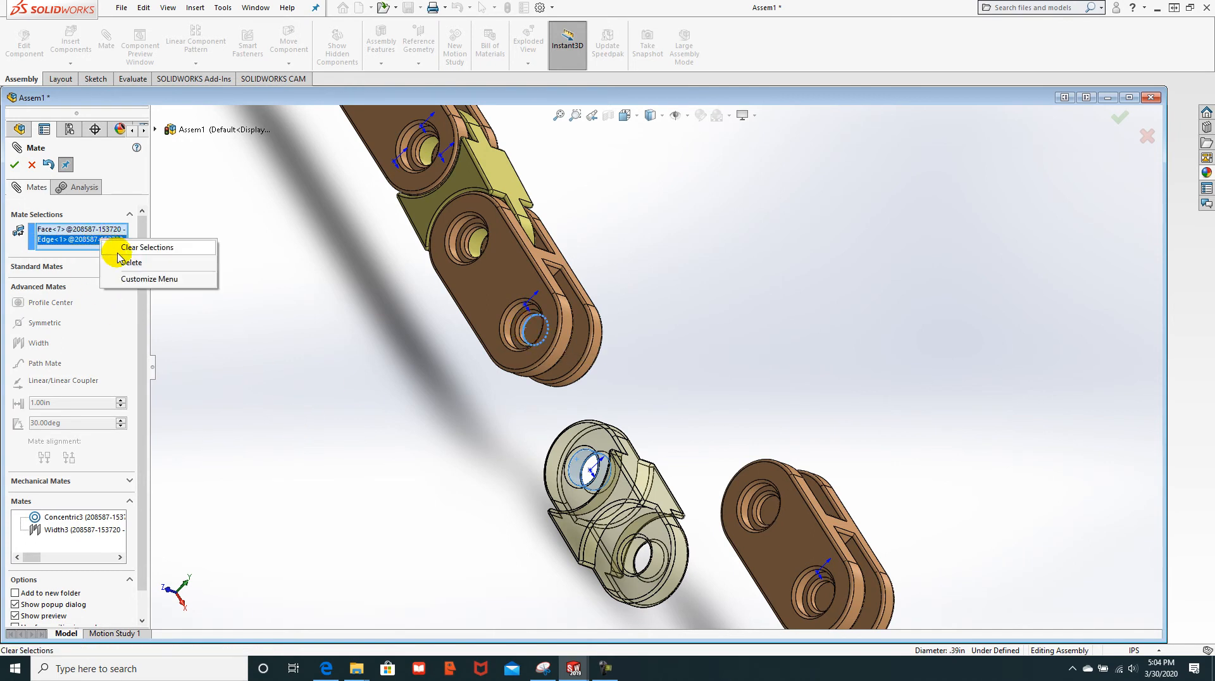
pyautogui.click(122, 248)
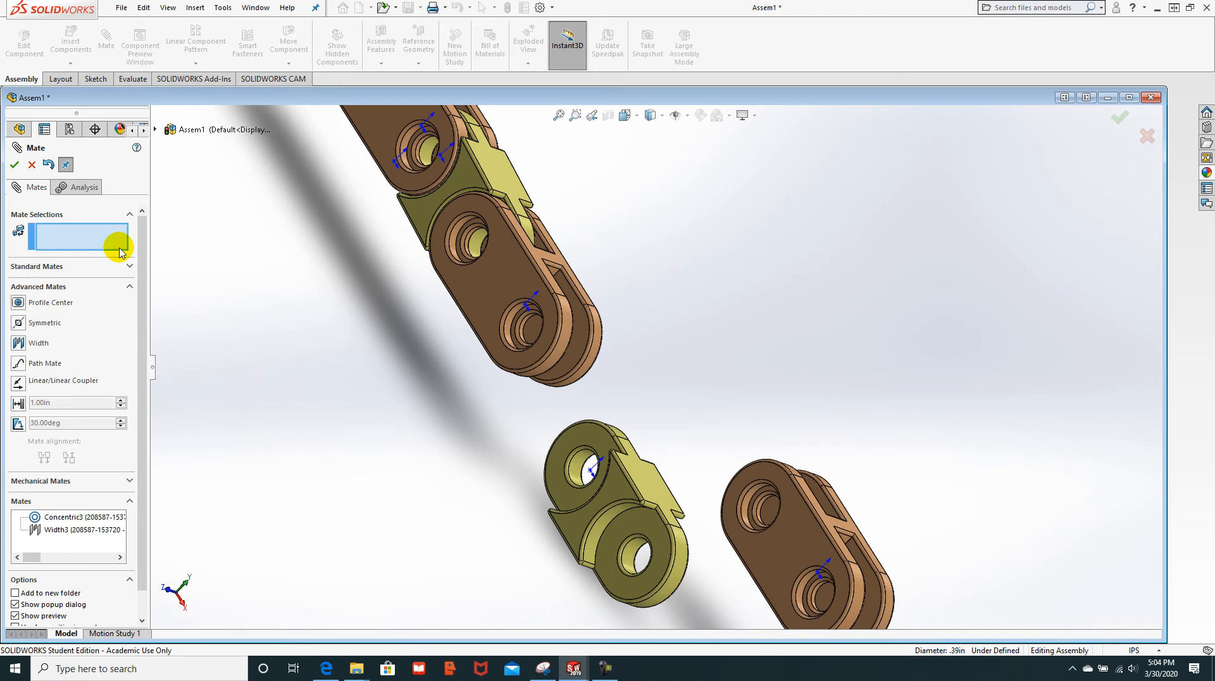
pyautogui.click(580, 469)
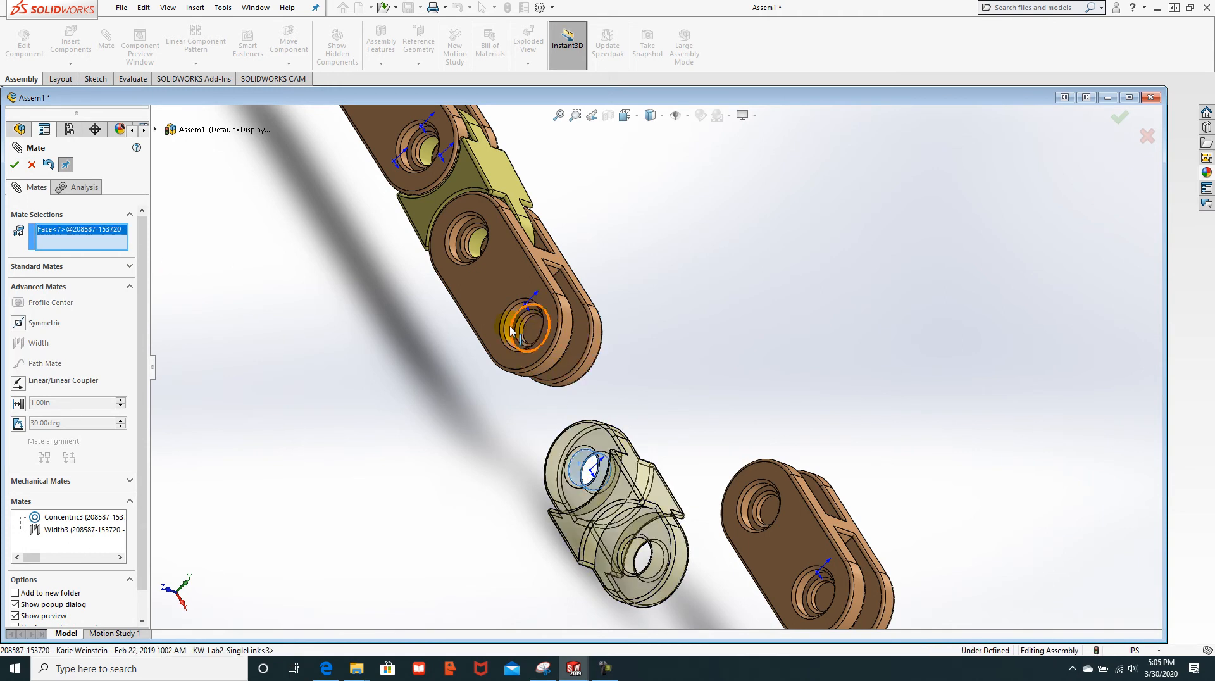
pyautogui.click(510, 329)
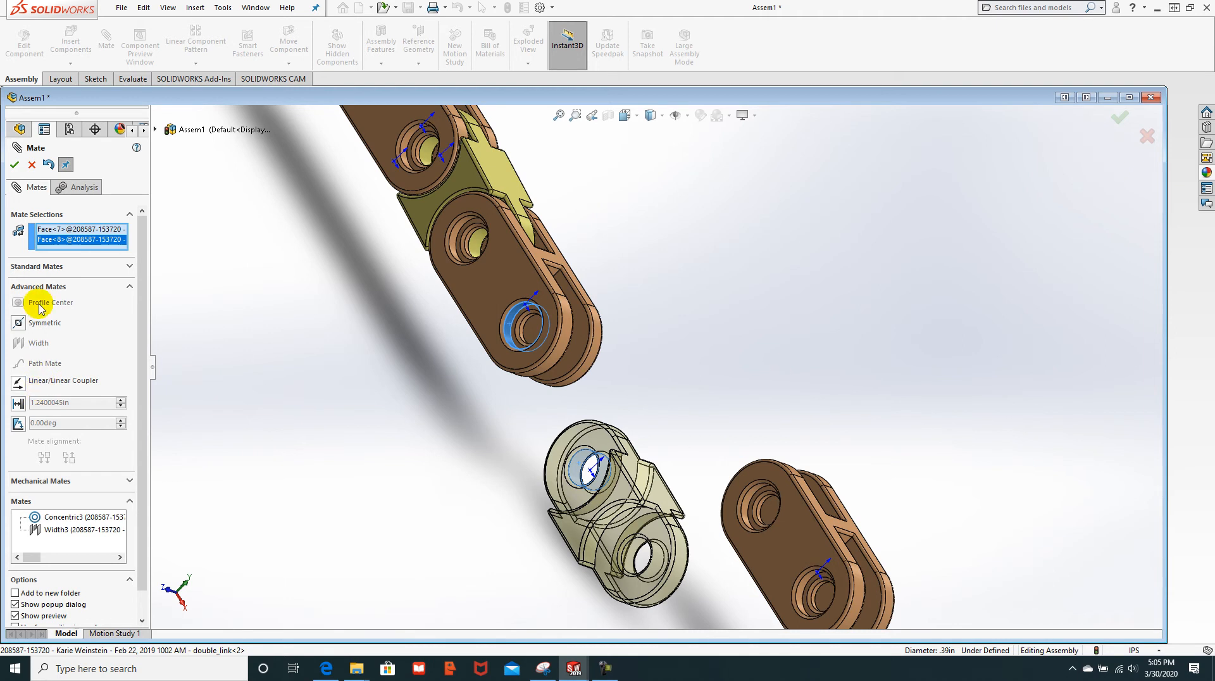
pyautogui.click(32, 167)
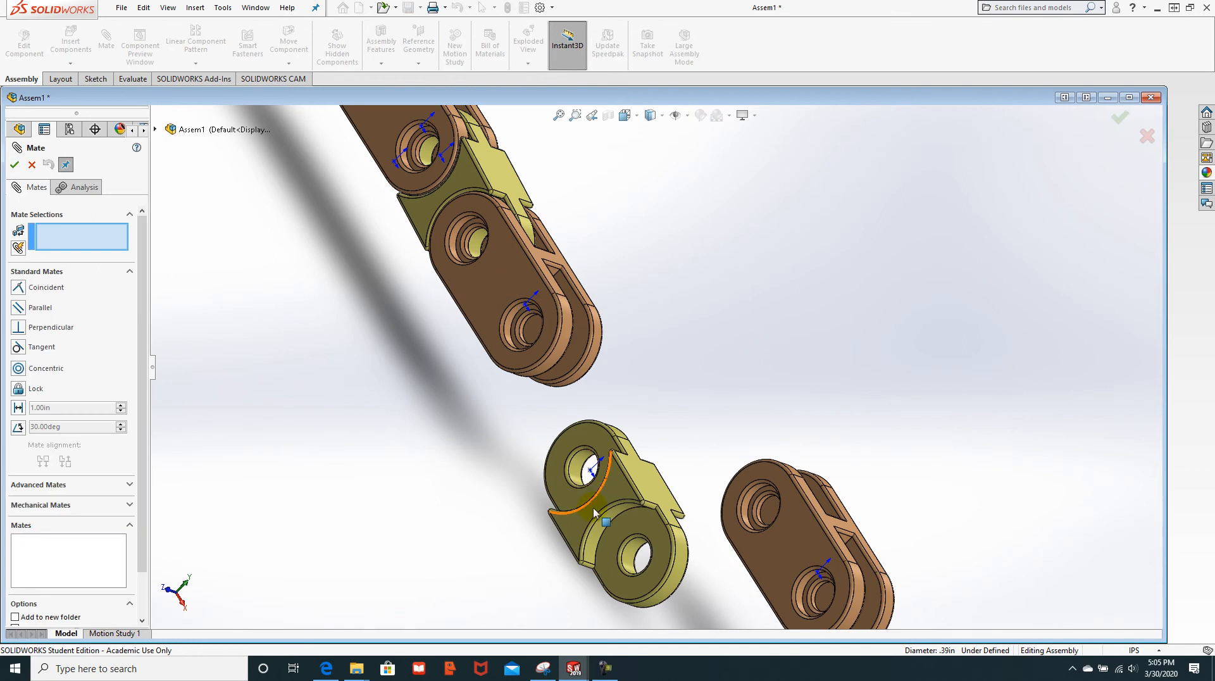
# Step: Apply Concentric4 between the yellow link's hole and the brown link's hole edge, then test movement
pyautogui.click(580, 474)
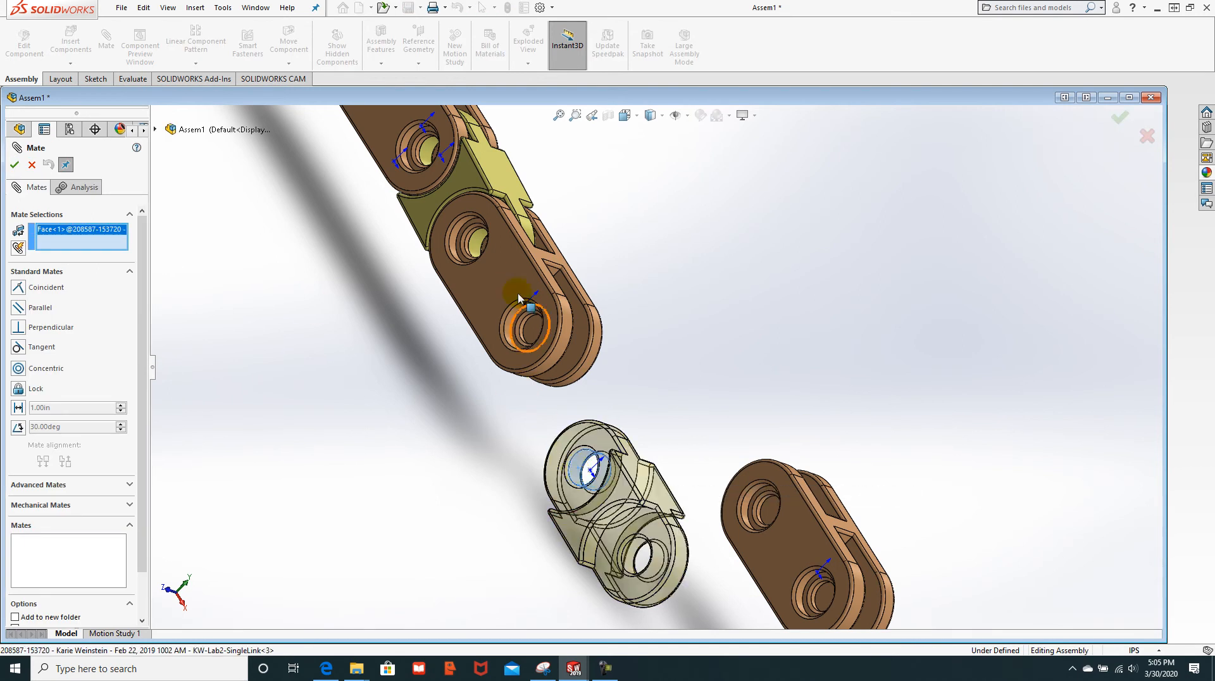
pyautogui.click(527, 327)
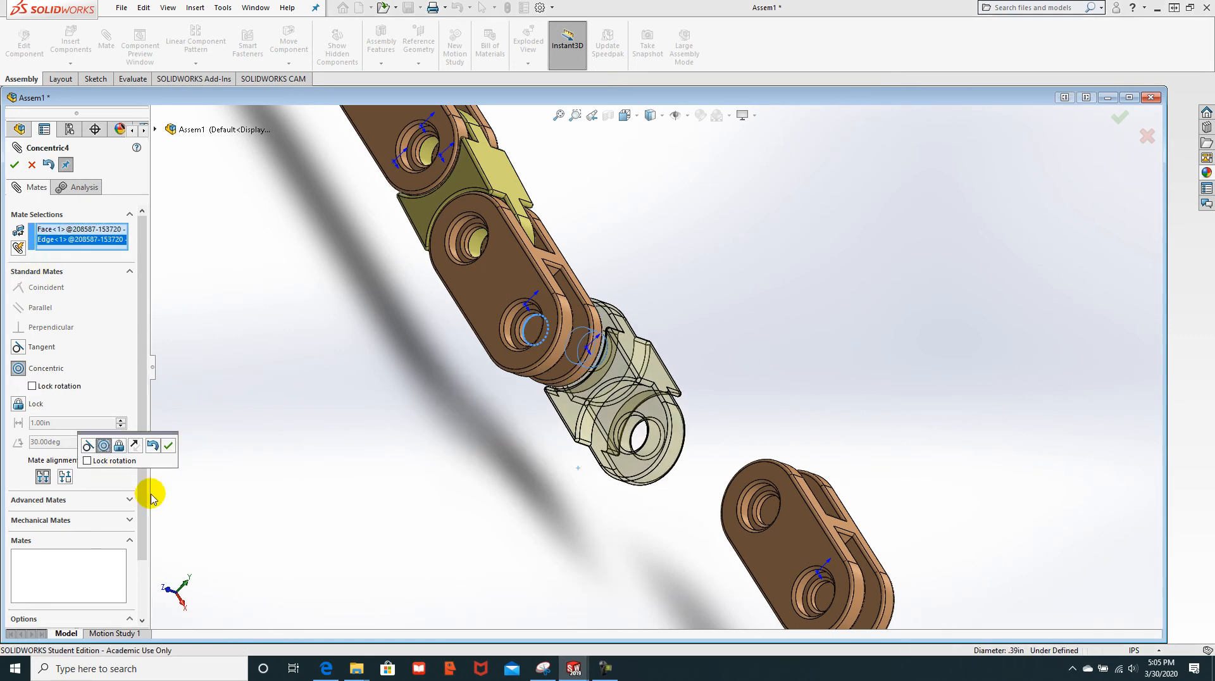
pyautogui.click(168, 447)
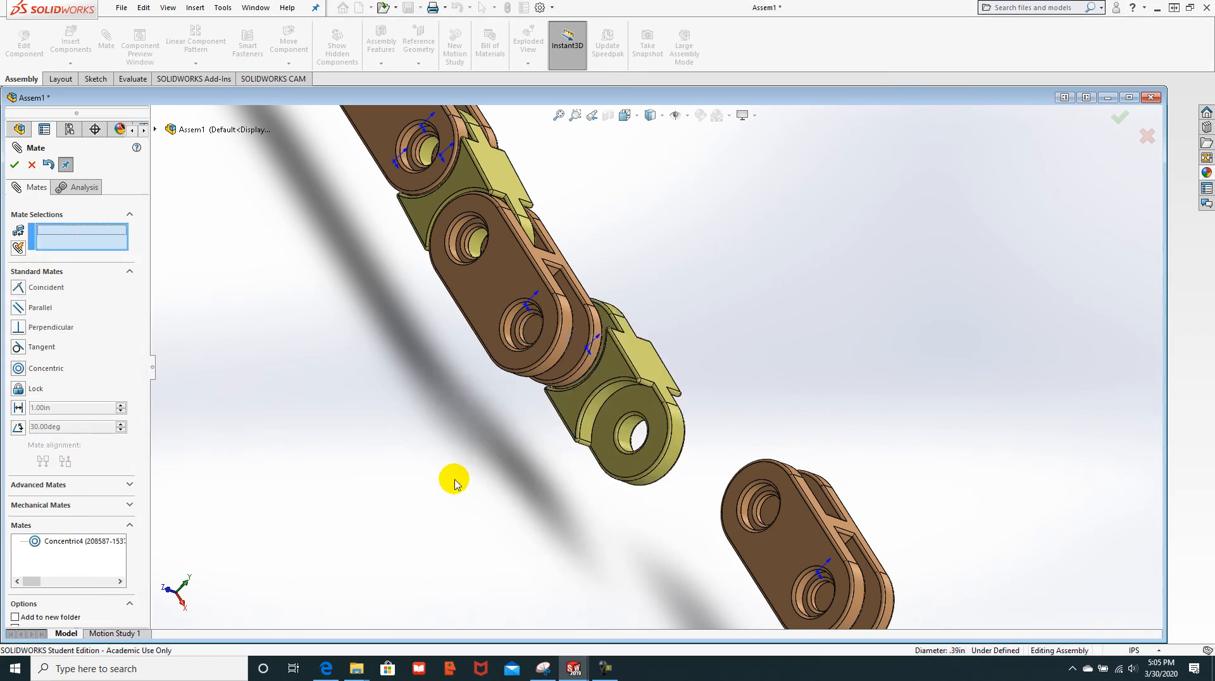
pyautogui.moveTo(412, 486); pyautogui.dragTo(381, 484, button='middle')
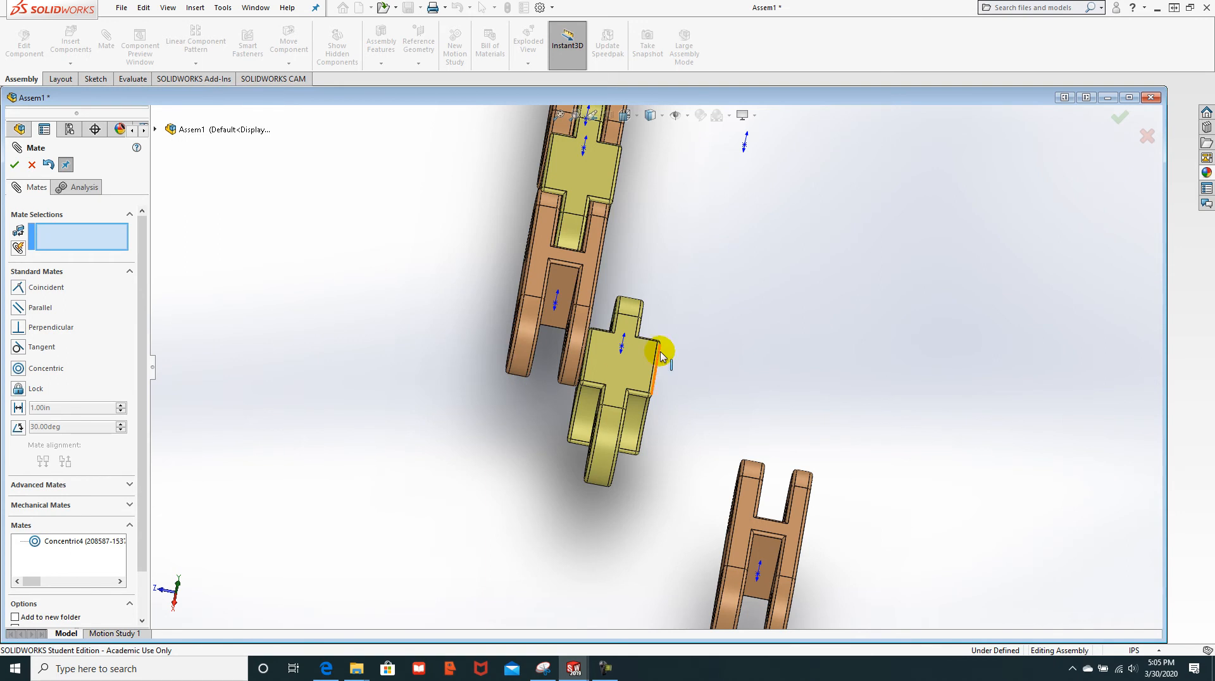
pyautogui.click(624, 393)
pyautogui.moveTo(626, 399); pyautogui.dragTo(694, 405)
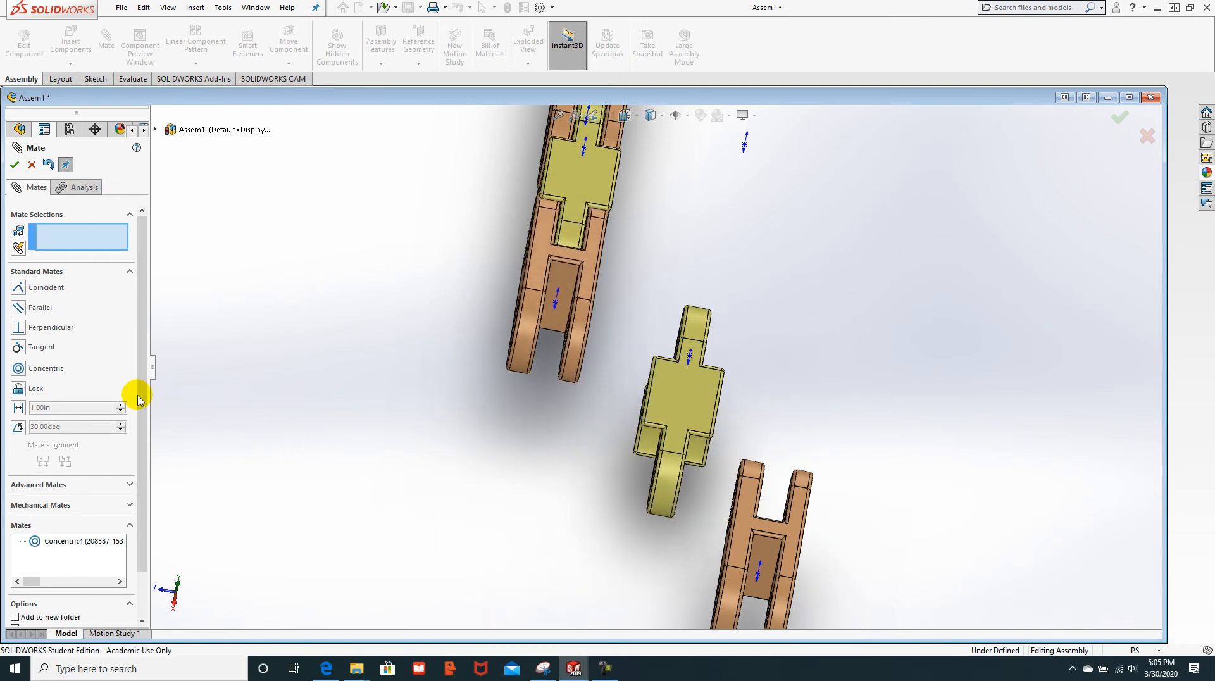
# Step: Add a Width mate from the yellow link's two faces and the brown link's two tab faces
pyautogui.click(66, 486)
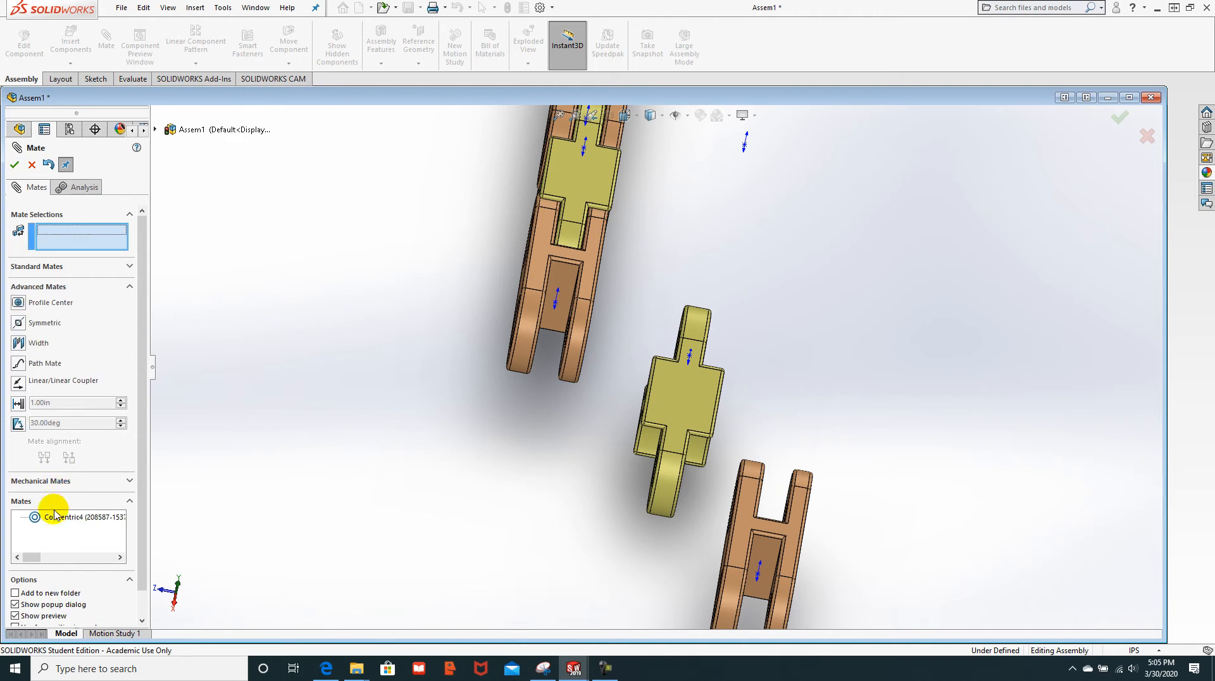
pyautogui.click(18, 344)
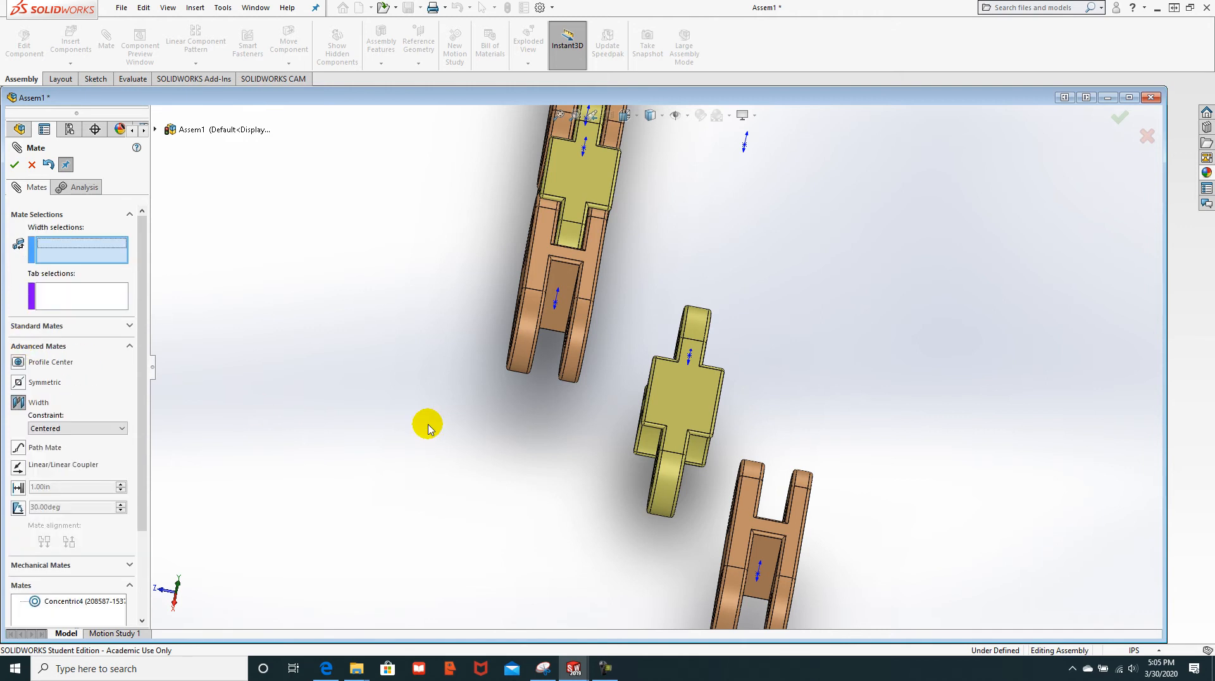
pyautogui.moveTo(430, 370); pyautogui.dragTo(706, 359, button='middle')
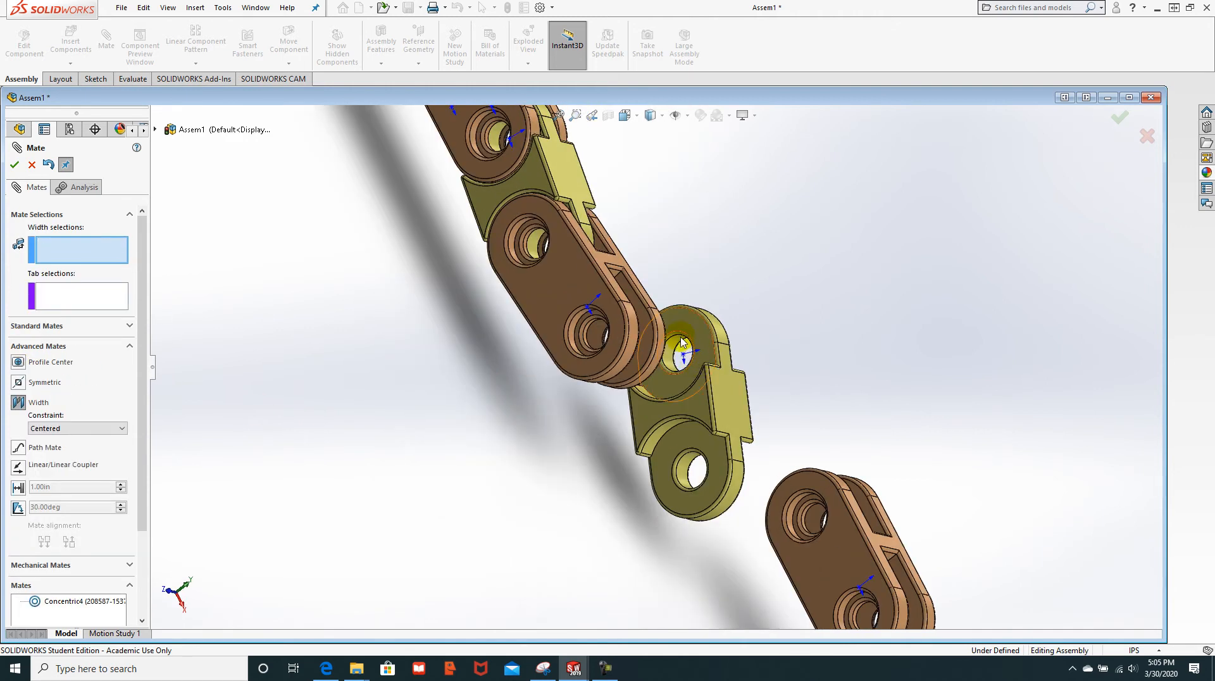
pyautogui.click(681, 331)
pyautogui.moveTo(876, 364); pyautogui.dragTo(785, 364, button='middle')
pyautogui.moveTo(706, 357); pyautogui.dragTo(714, 336, button='middle')
pyautogui.click(713, 328)
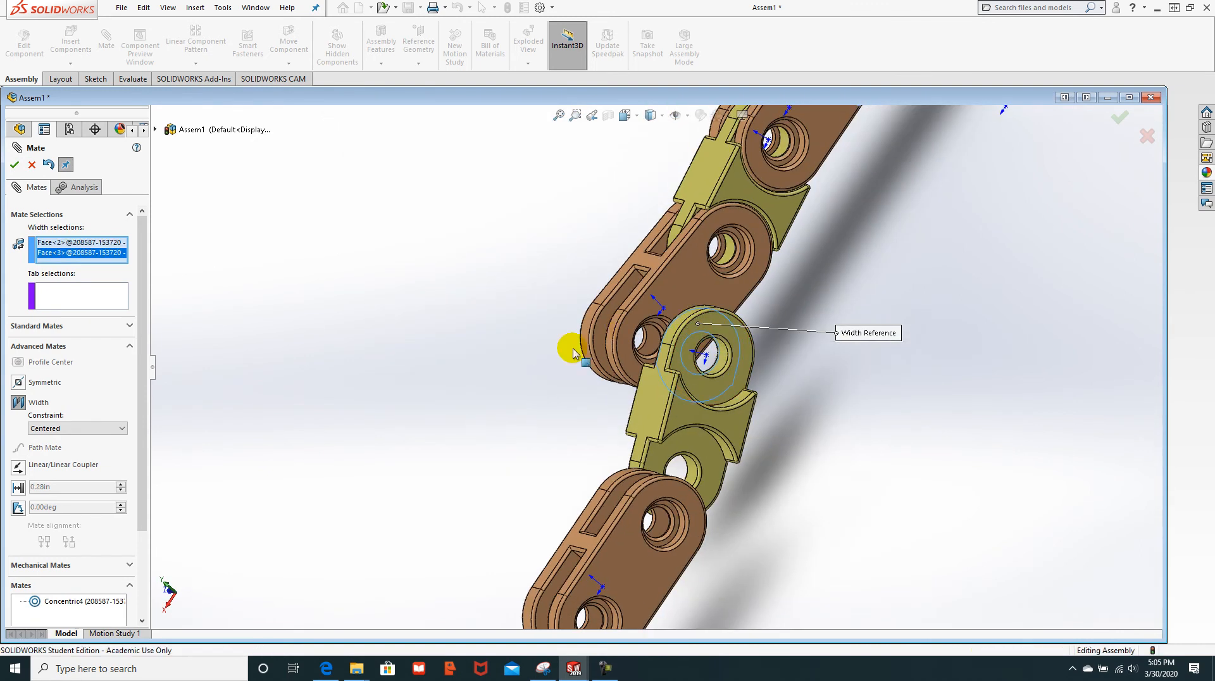
pyautogui.click(602, 330)
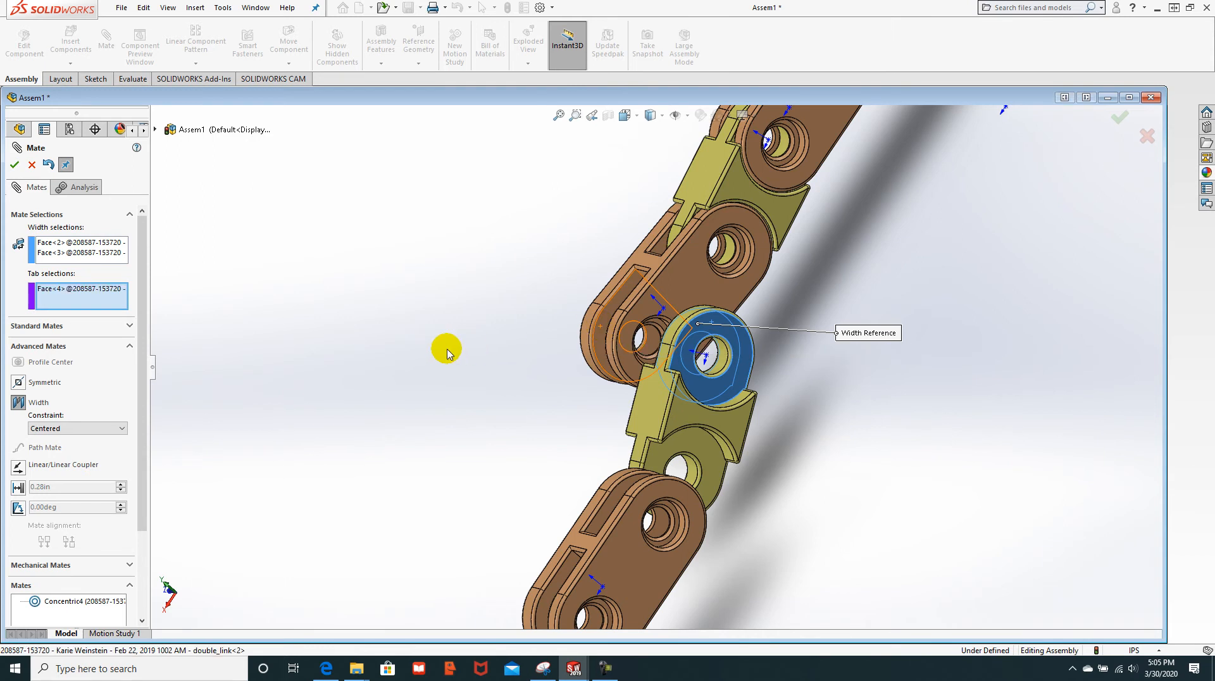
pyautogui.moveTo(407, 344); pyautogui.dragTo(531, 392, button='middle')
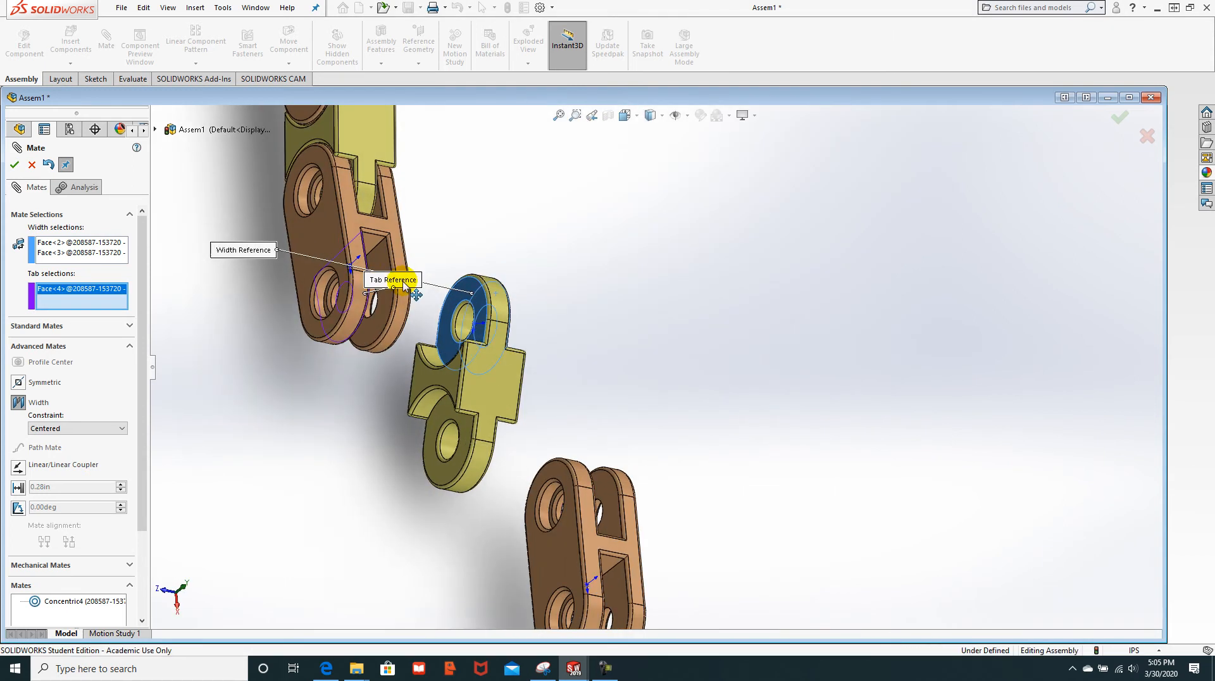
pyautogui.click(379, 260)
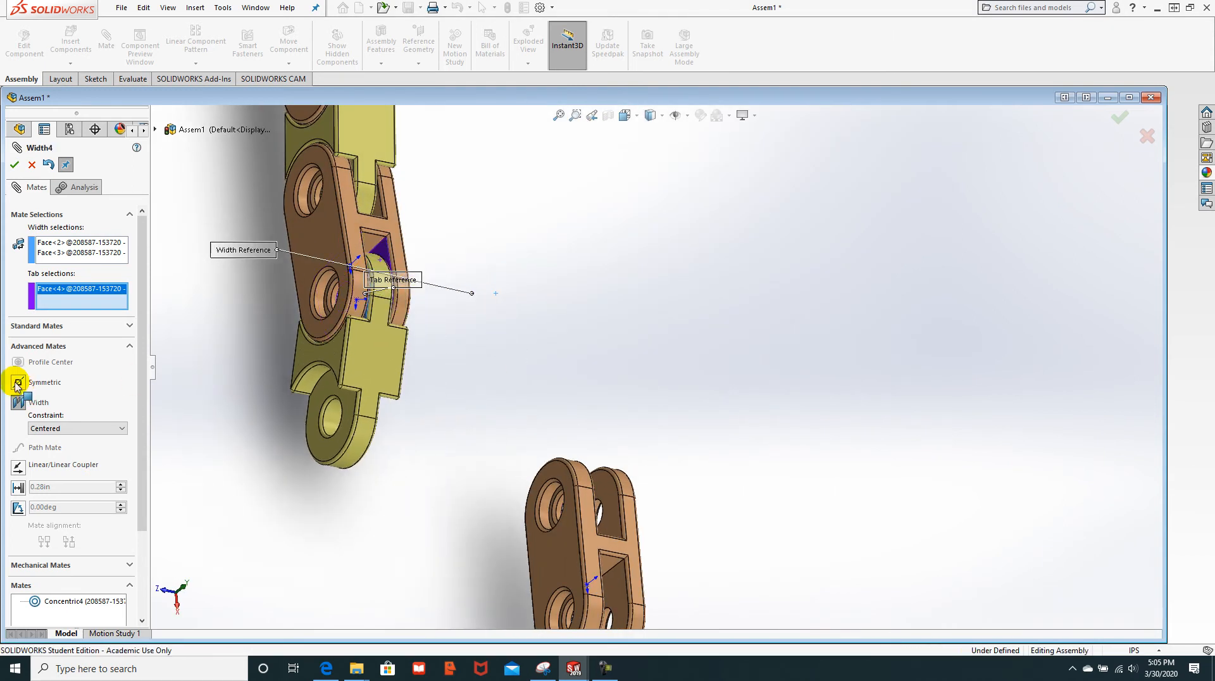
pyautogui.click(14, 165)
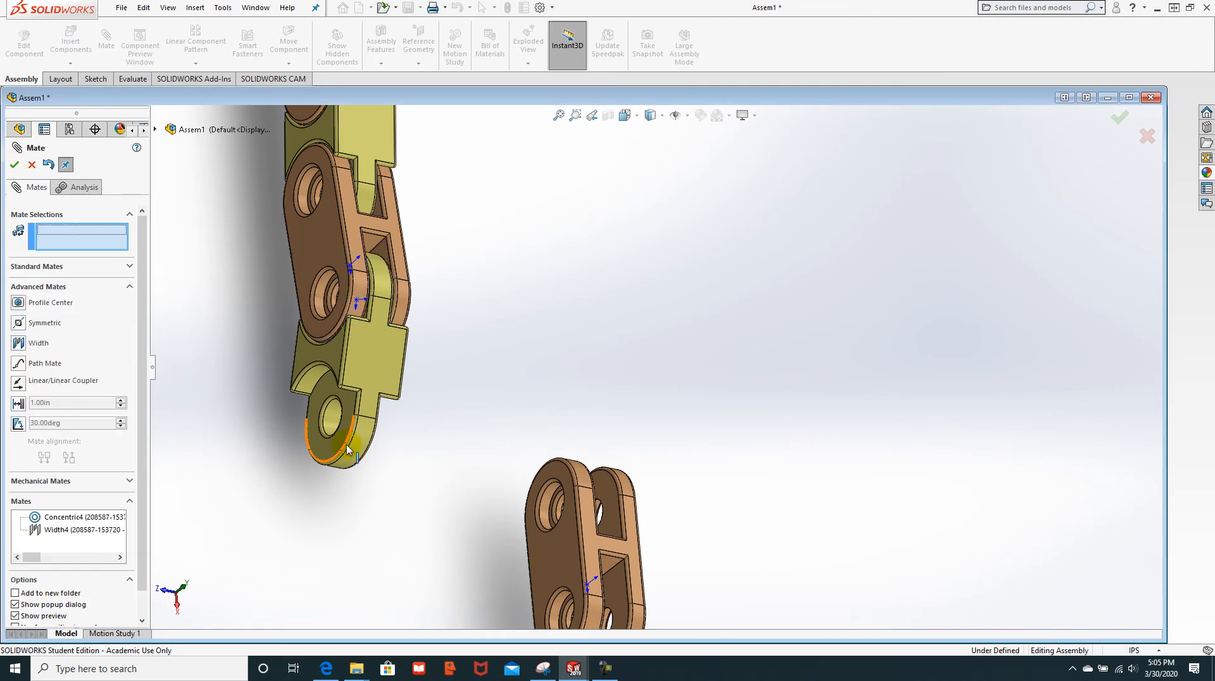
# Step: Add a Concentric mate aligning the yellow link's free hole with the brown link's hole
pyautogui.scroll(-3, 351, 446)
pyautogui.moveTo(349, 448); pyautogui.dragTo(532, 415)
pyautogui.scroll(4, 284, 469)
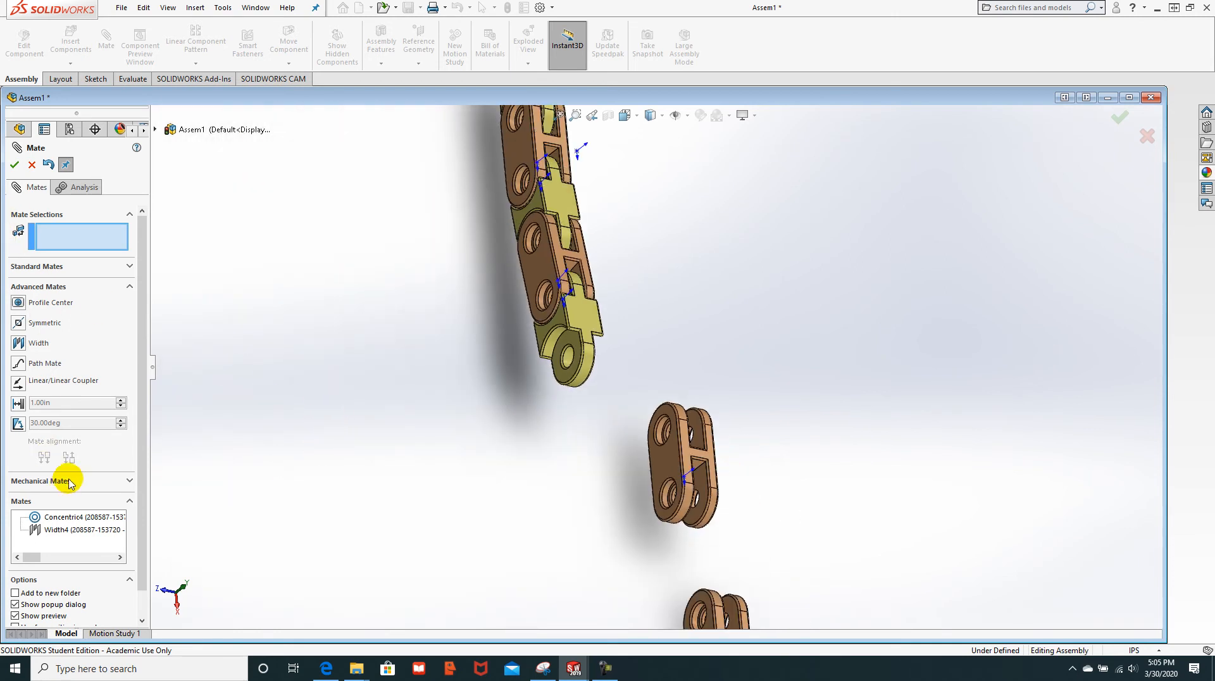
pyautogui.click(130, 289)
pyautogui.click(140, 267)
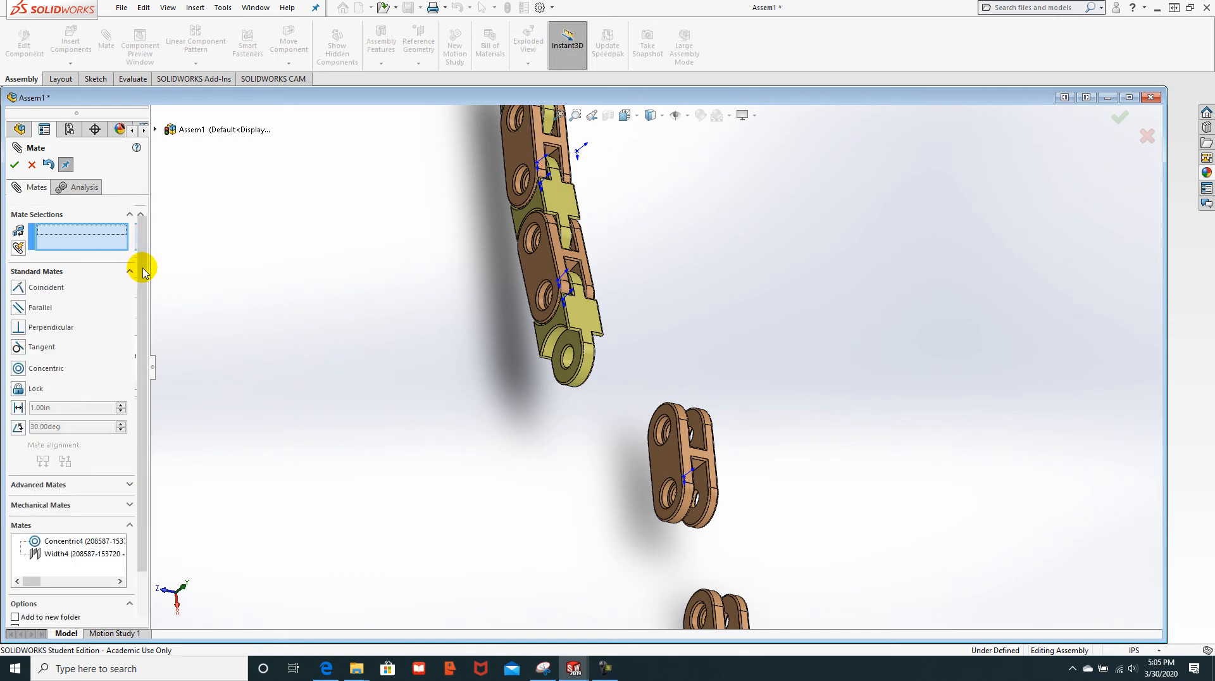
pyautogui.scroll(-1, 535, 405)
pyautogui.scroll(-2, 544, 393)
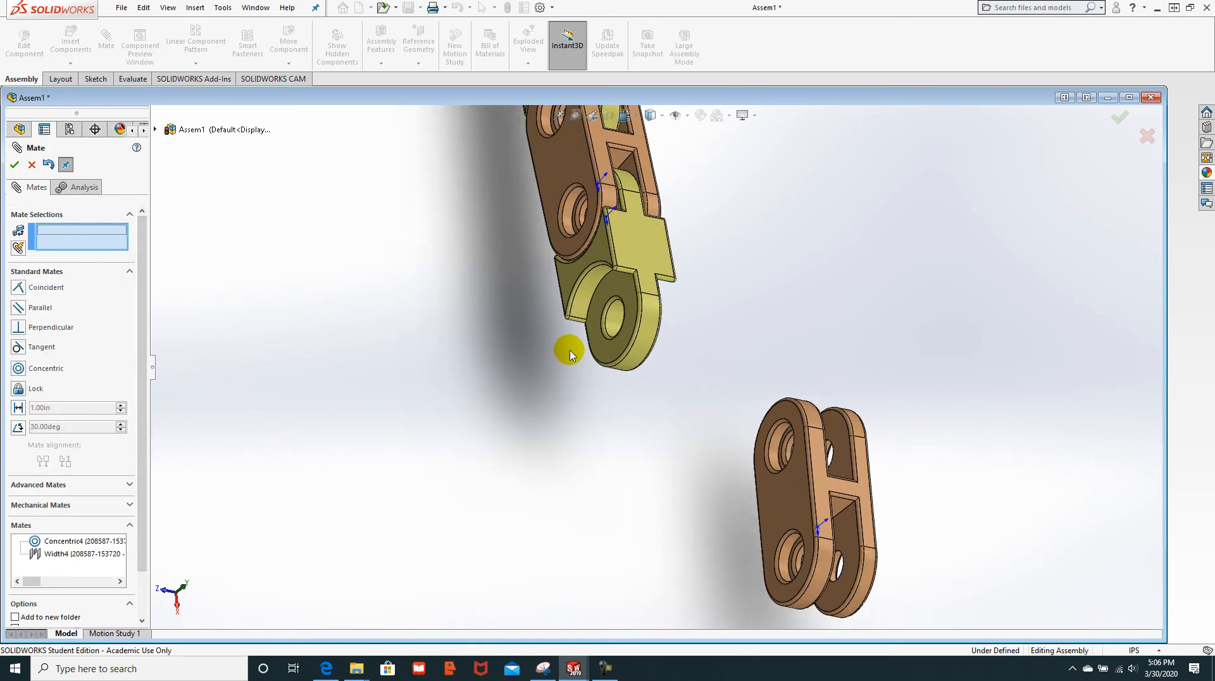
pyautogui.click(614, 315)
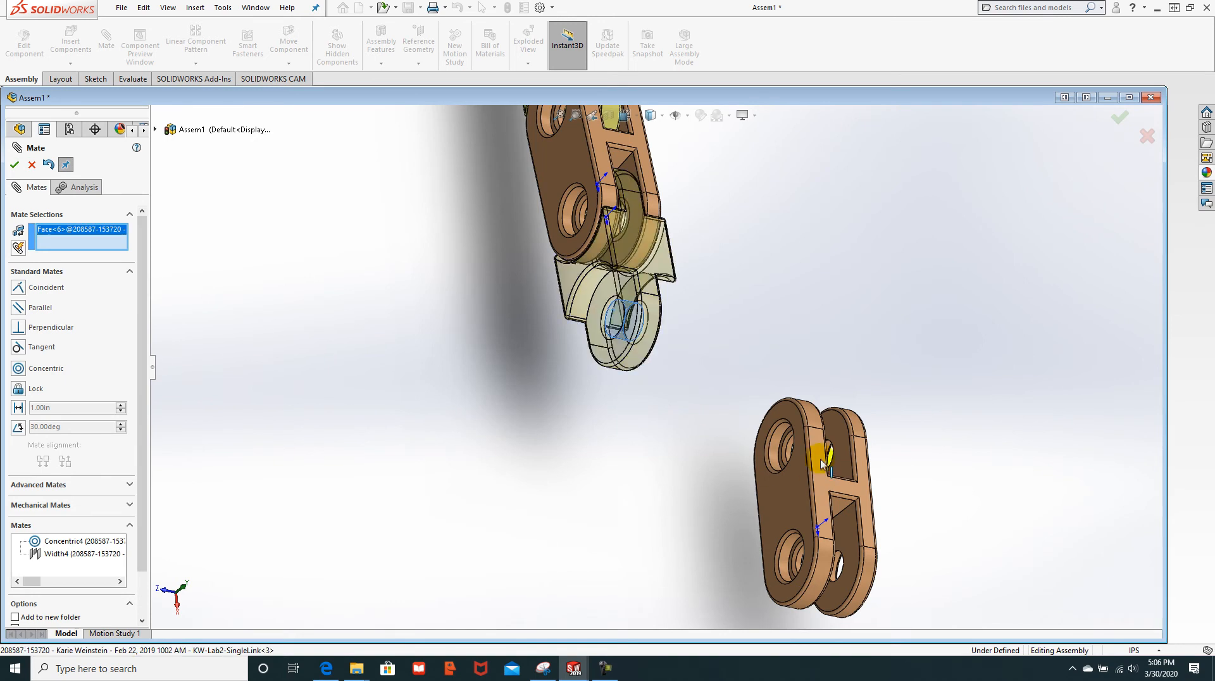
pyautogui.click(777, 446)
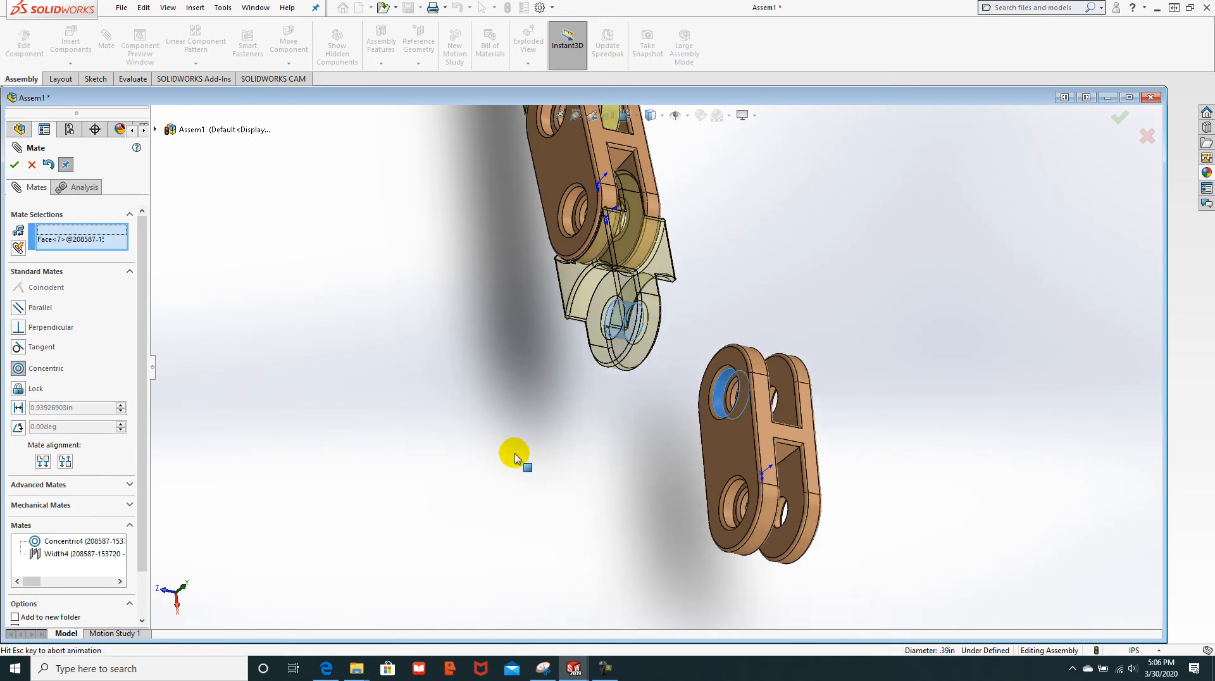
pyautogui.click(15, 165)
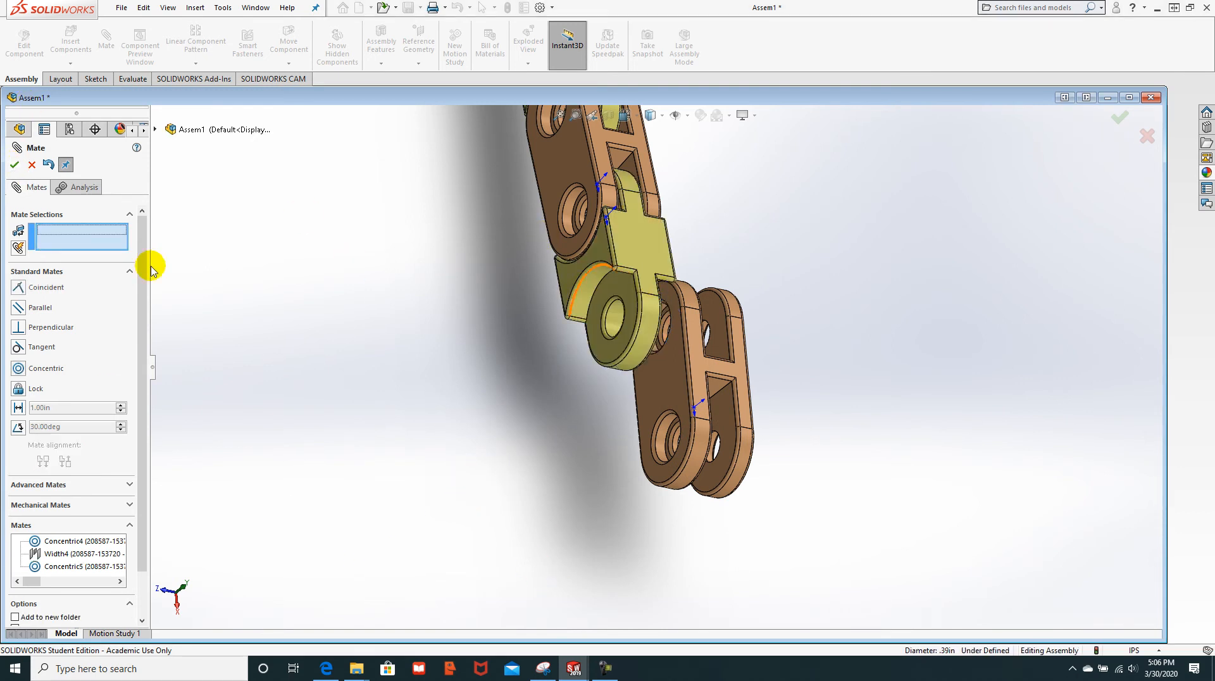
# Step: Add a Width mate centring the brown link's tab faces between the yellow link's width faces
pyautogui.click(62, 485)
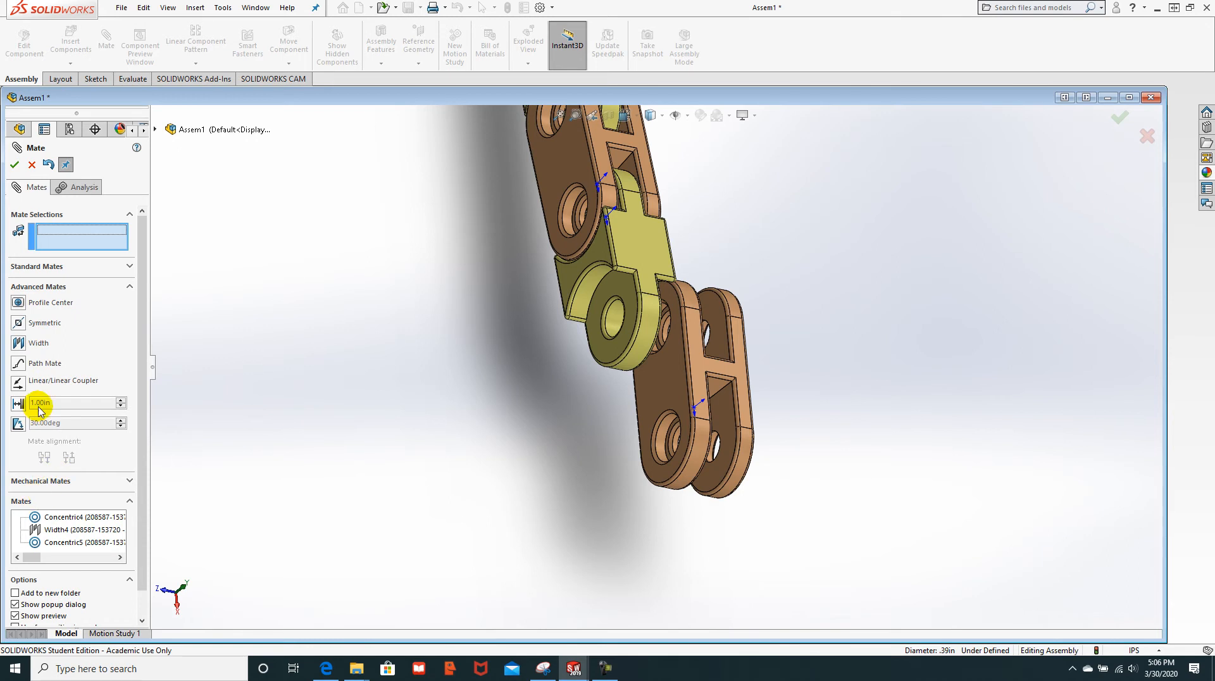
pyautogui.click(18, 343)
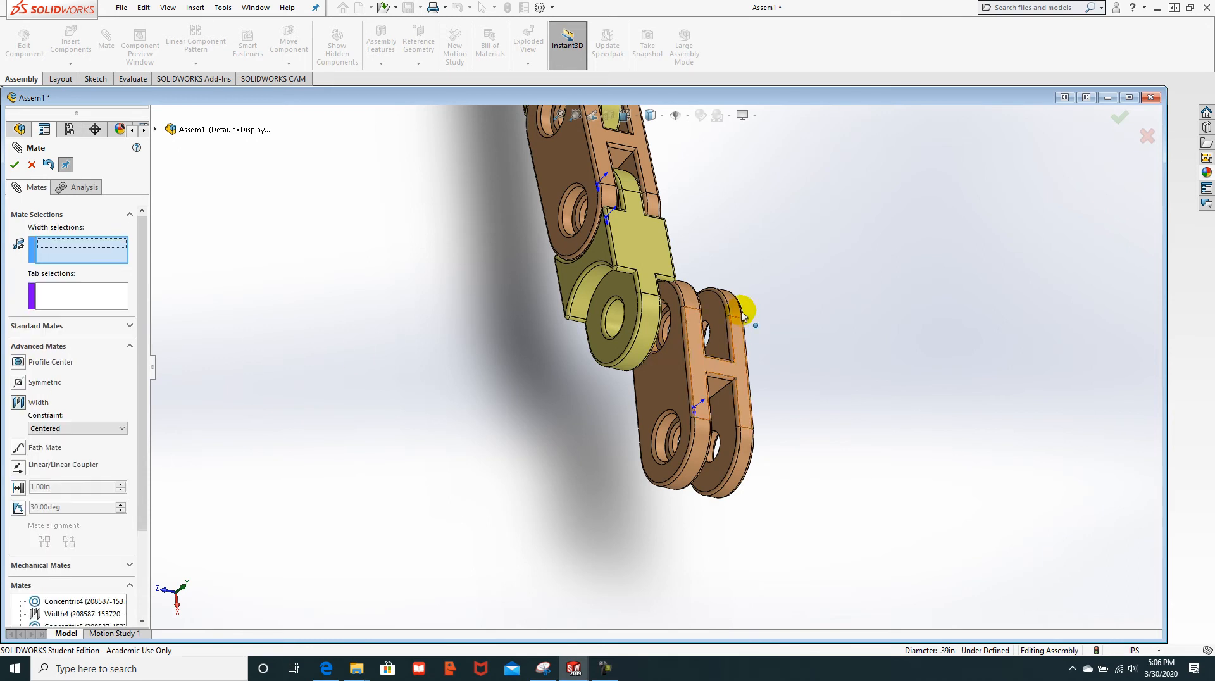
pyautogui.click(614, 294)
pyautogui.moveTo(800, 284); pyautogui.dragTo(699, 291, button='middle')
pyautogui.click(693, 302)
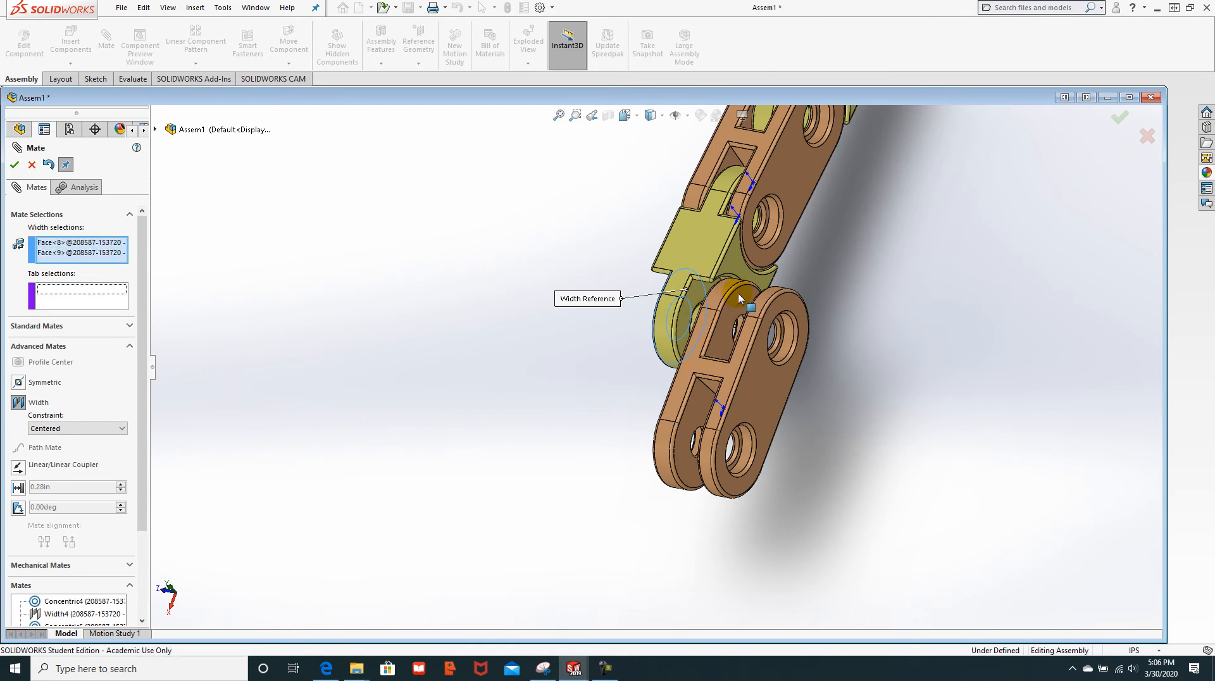
pyautogui.click(741, 312)
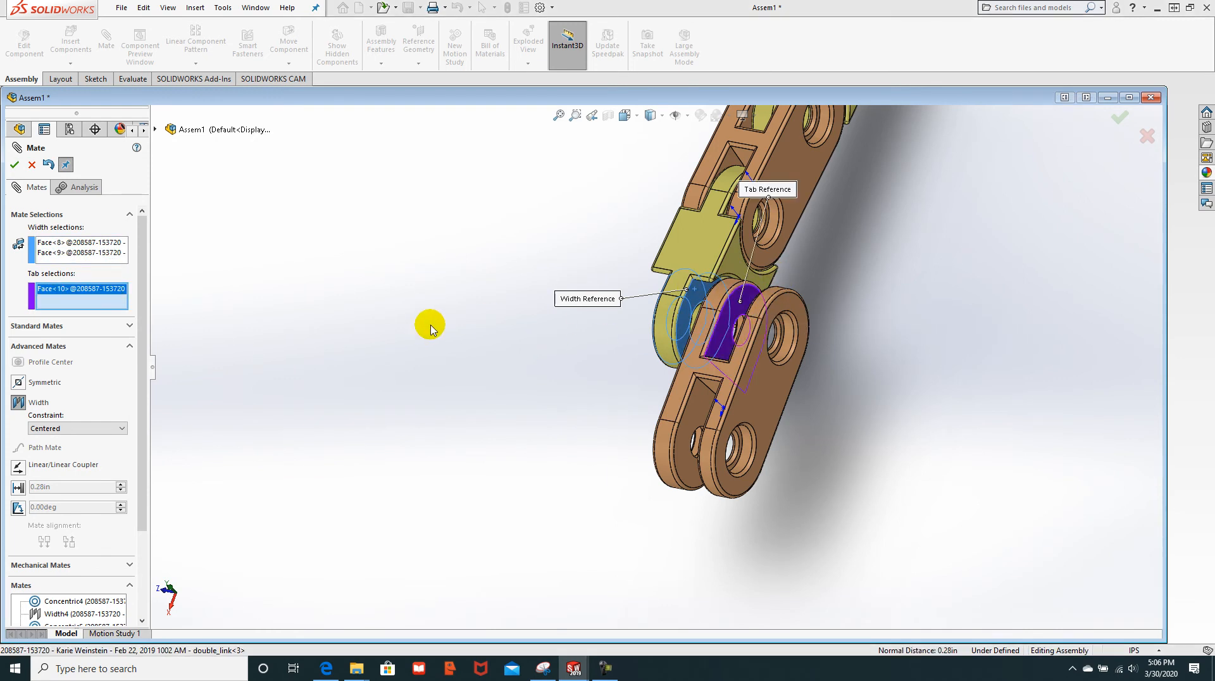
pyautogui.moveTo(477, 333); pyautogui.dragTo(530, 347, button='middle')
pyautogui.click(871, 325)
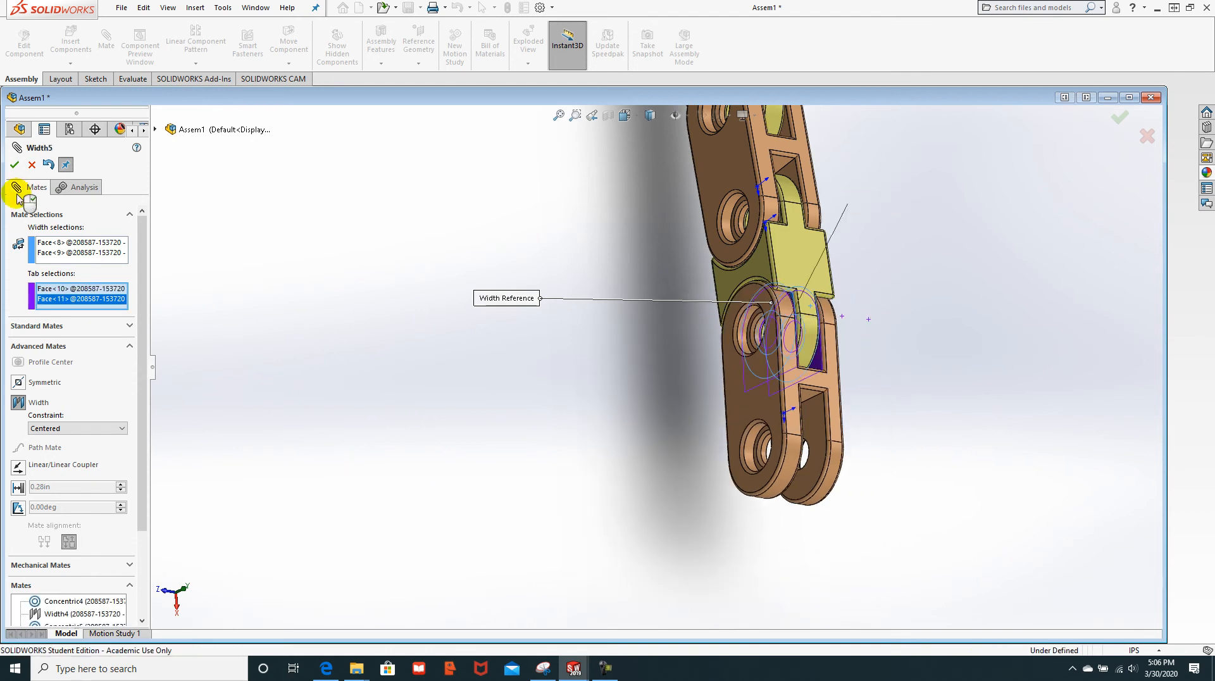
pyautogui.click(14, 164)
pyautogui.scroll(4, 529, 381)
pyautogui.scroll(-3, 672, 398)
pyautogui.scroll(4, 683, 405)
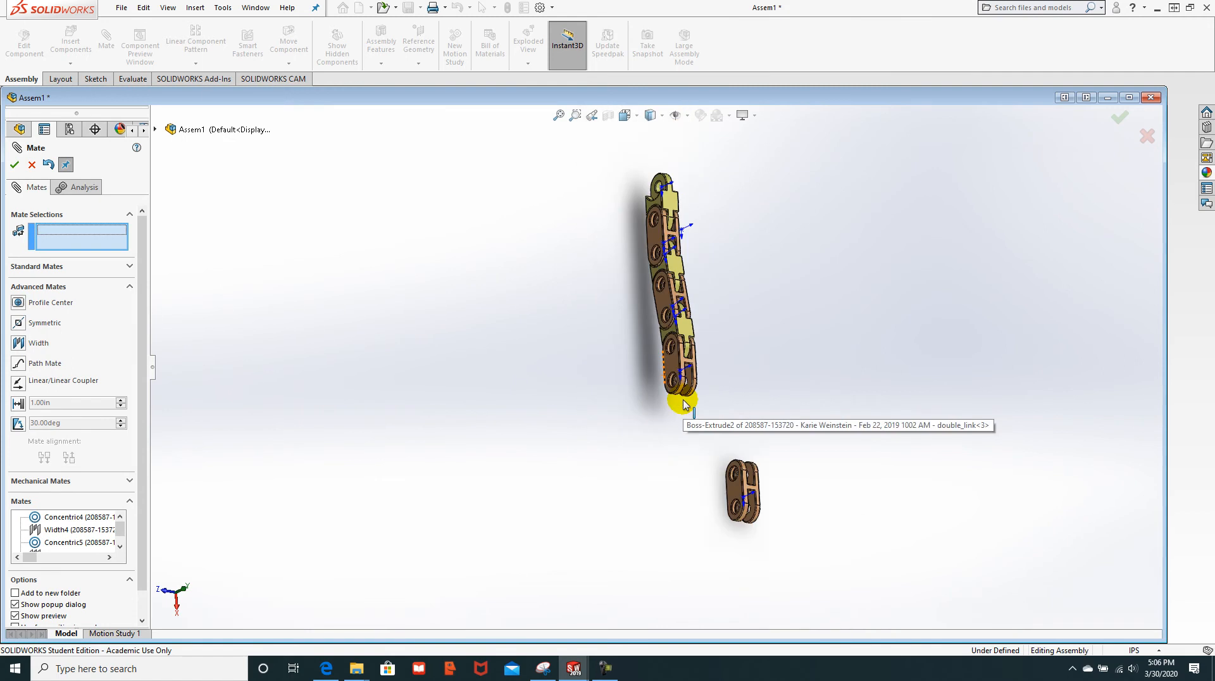
# Step: Flex the chain to test its joints, then undo the last two link attachments
pyautogui.scroll(-2, 753, 380)
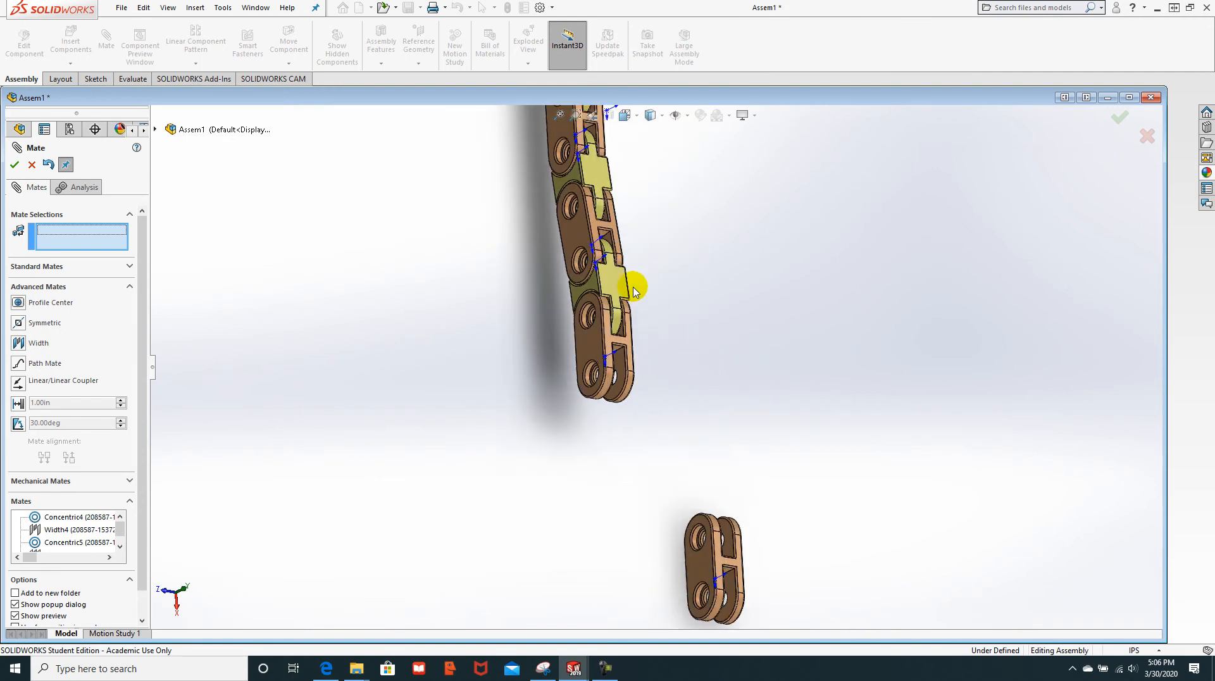
pyautogui.moveTo(616, 279); pyautogui.dragTo(620, 396)
pyautogui.press('Escape')
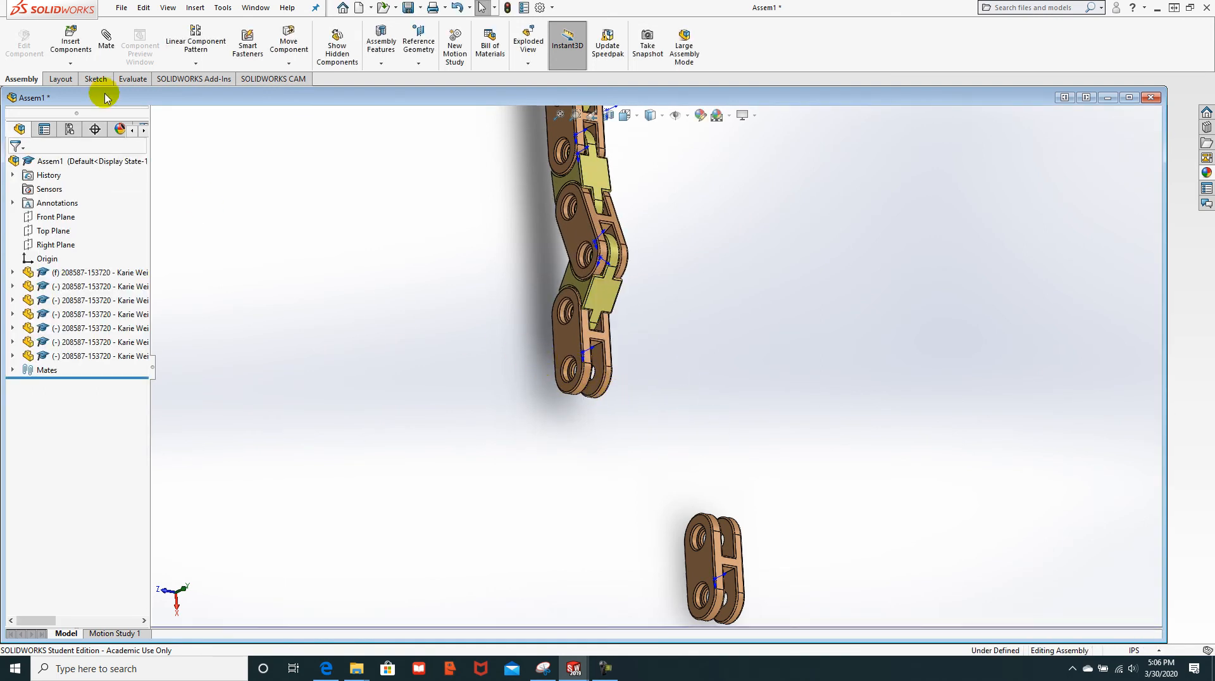
pyautogui.click(456, 10)
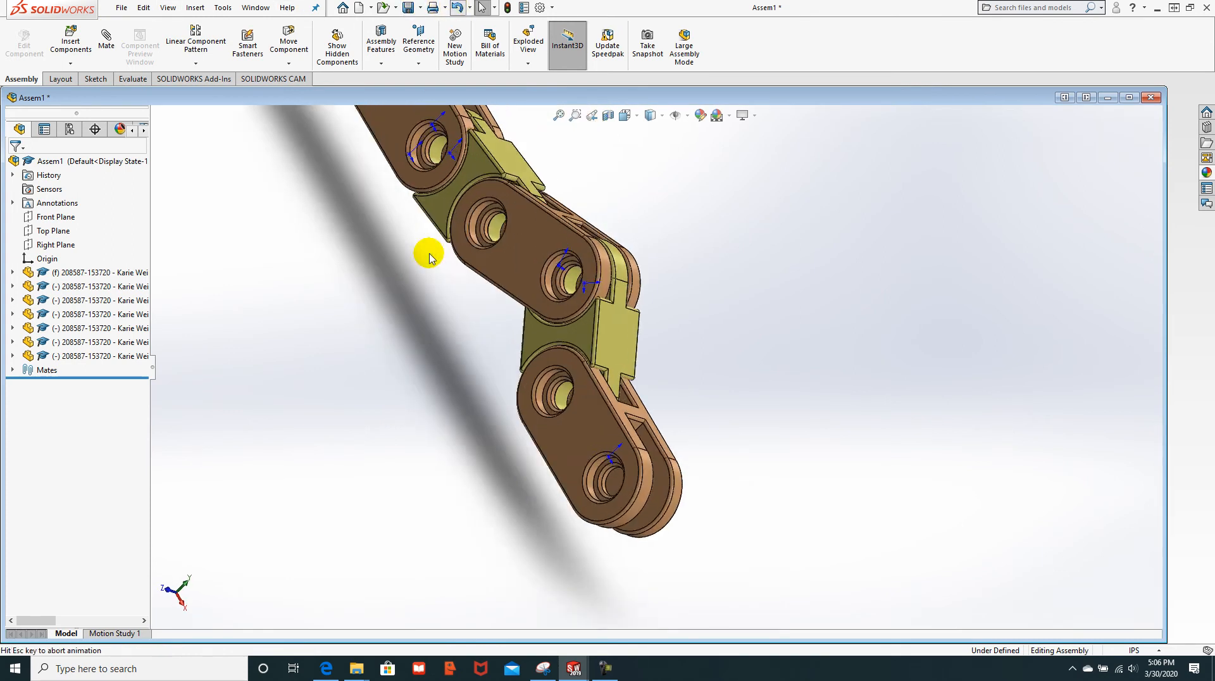
pyautogui.click(456, 10)
# Step: Start a new mate for joining the loose single link to the chain
pyautogui.scroll(-3, 534, 465)
pyautogui.scroll(5, 542, 467)
pyautogui.scroll(3, 541, 466)
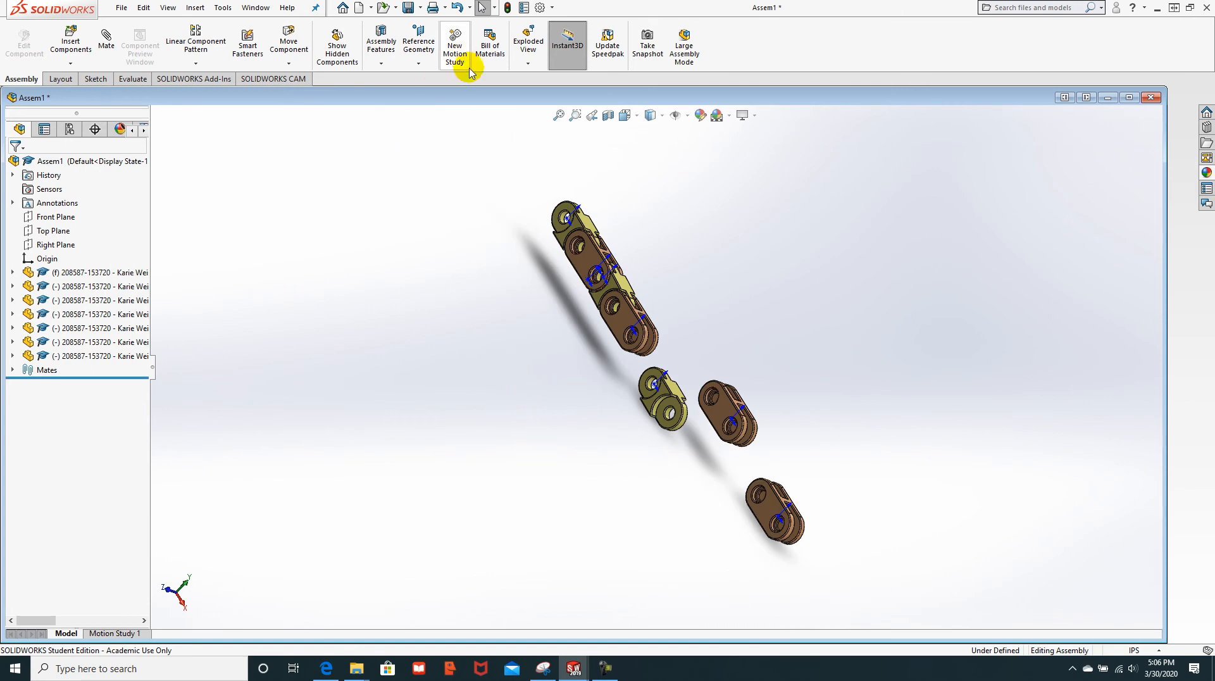
pyautogui.scroll(-4, 607, 330)
pyautogui.scroll(-2, 643, 400)
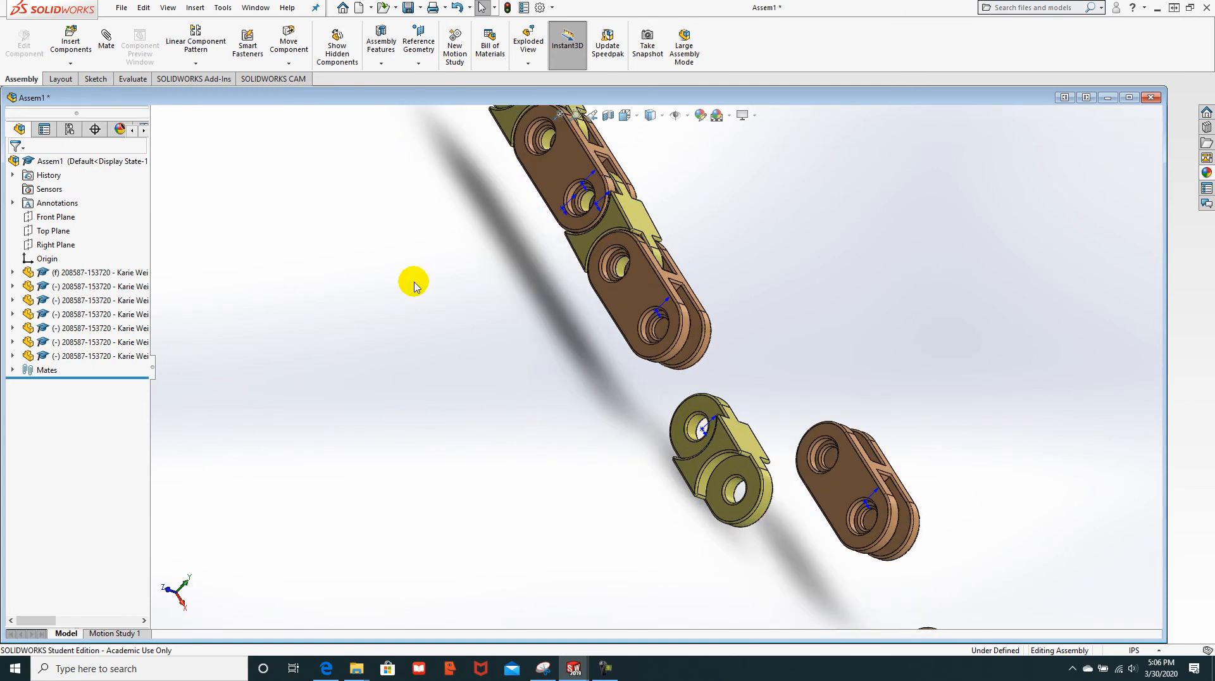
pyautogui.click(115, 52)
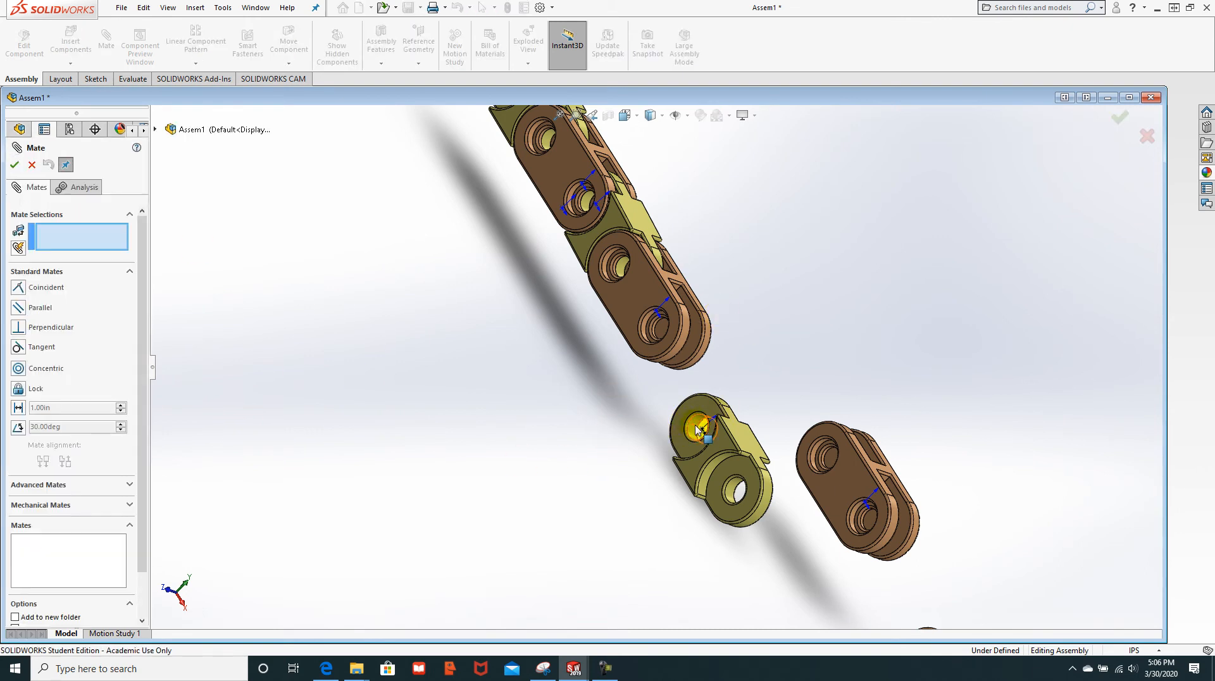
# Step: Add a Concentric mate aligning the yellow link's hole with the chain end's hole
pyautogui.click(694, 426)
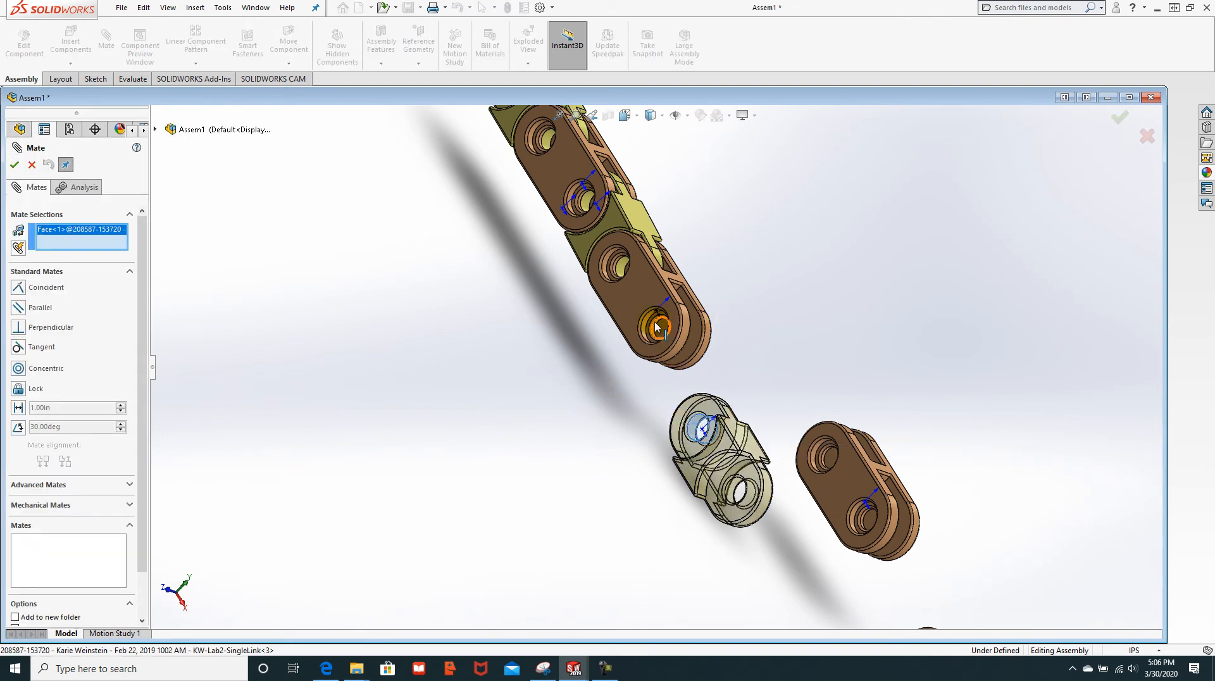
pyautogui.click(656, 327)
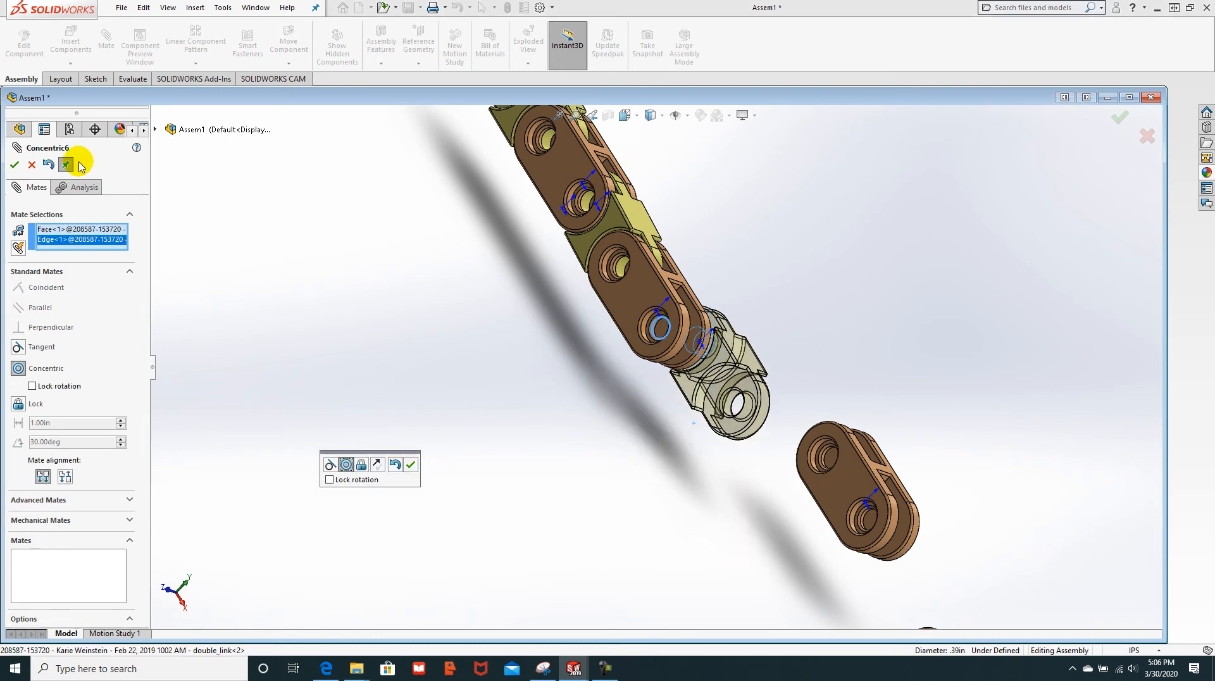
pyautogui.click(15, 166)
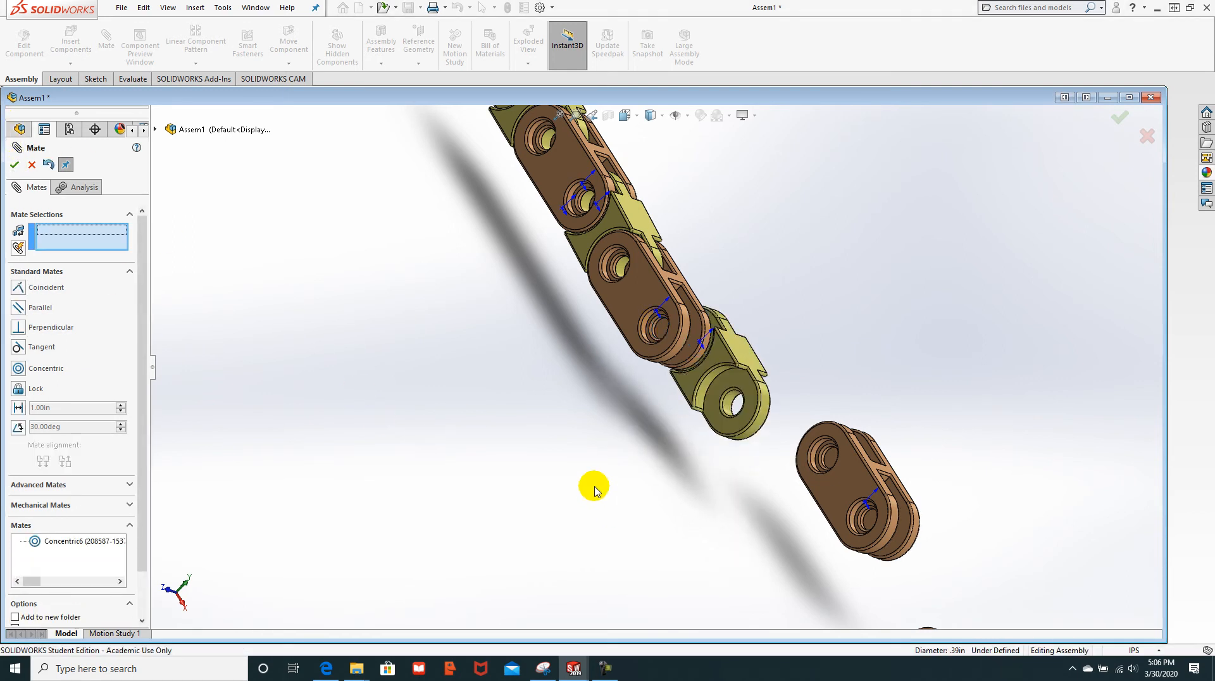
pyautogui.moveTo(567, 480); pyautogui.dragTo(749, 426, button='middle')
pyautogui.scroll(-3, 775, 420)
pyautogui.scroll(-3, 607, 198)
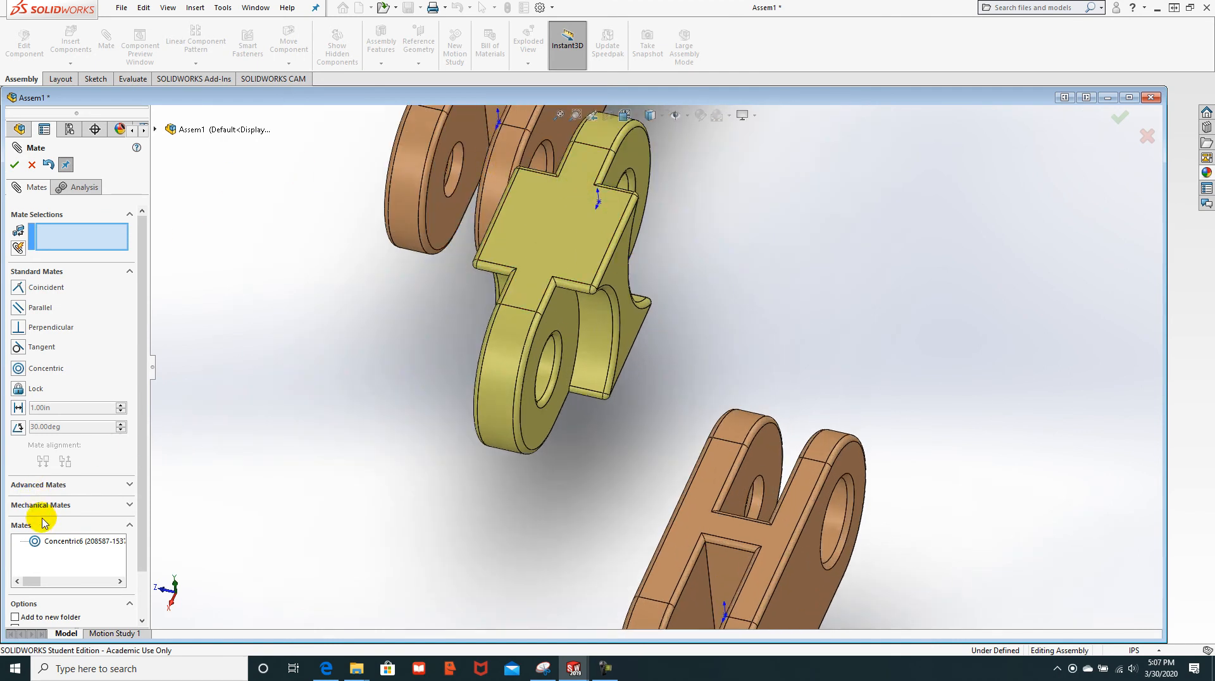
# Step: Add a Width mate centring the yellow link between the copper link's tab faces
pyautogui.click(42, 486)
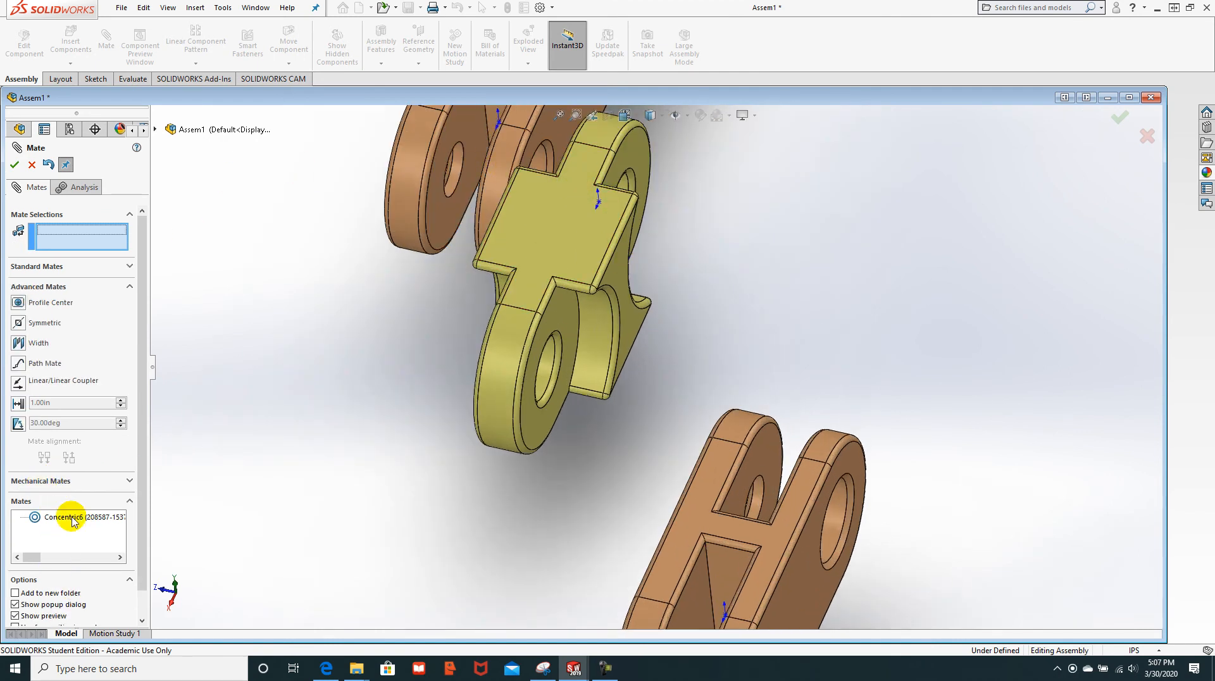
pyautogui.click(17, 343)
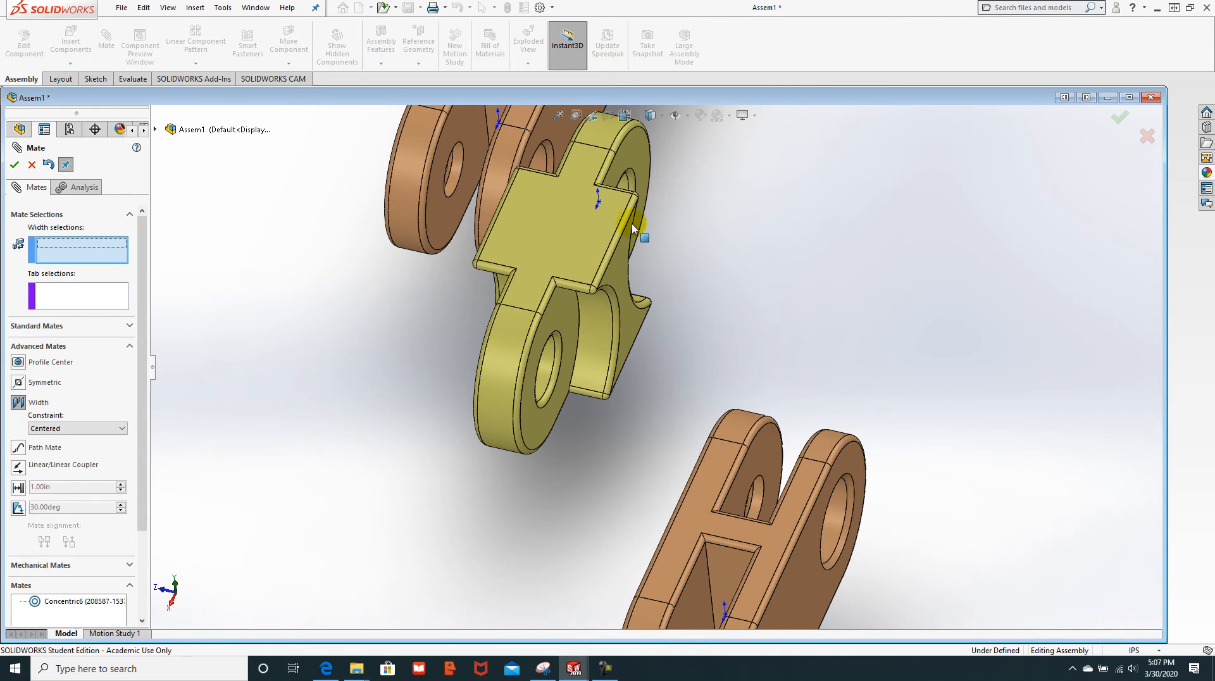
pyautogui.click(636, 143)
pyautogui.moveTo(636, 143); pyautogui.dragTo(577, 138, button='middle')
pyautogui.click(578, 134)
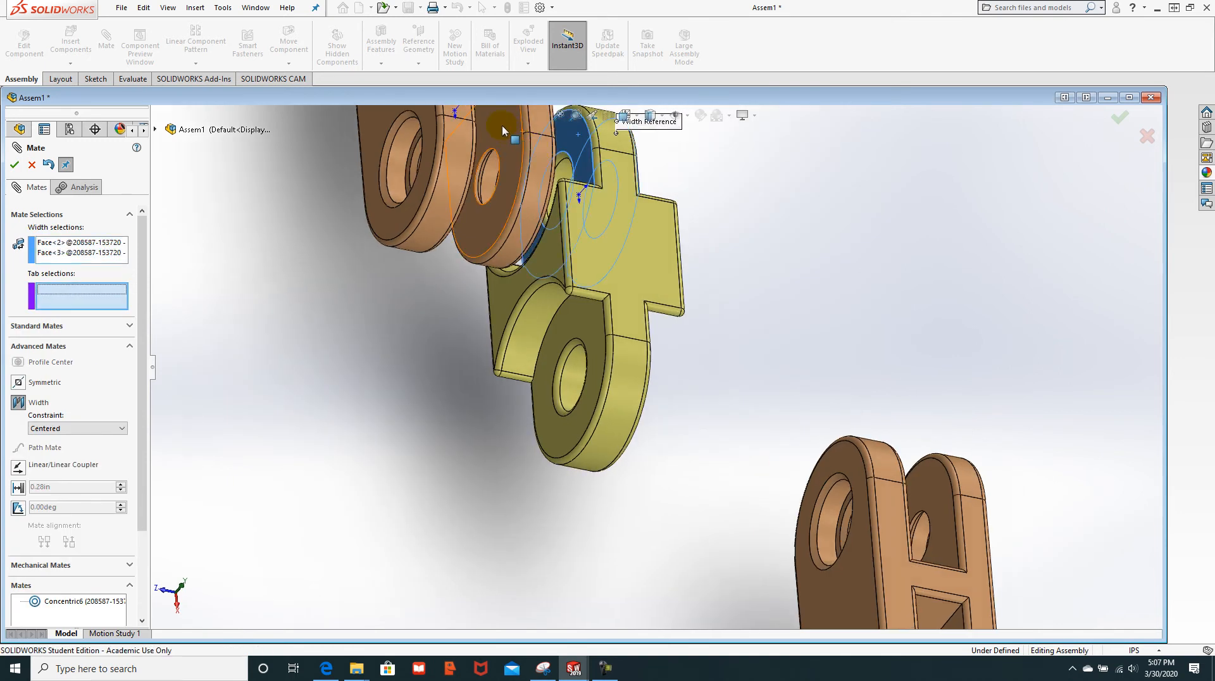
pyautogui.click(501, 124)
pyautogui.moveTo(390, 365); pyautogui.dragTo(347, 353, button='middle')
pyautogui.click(518, 127)
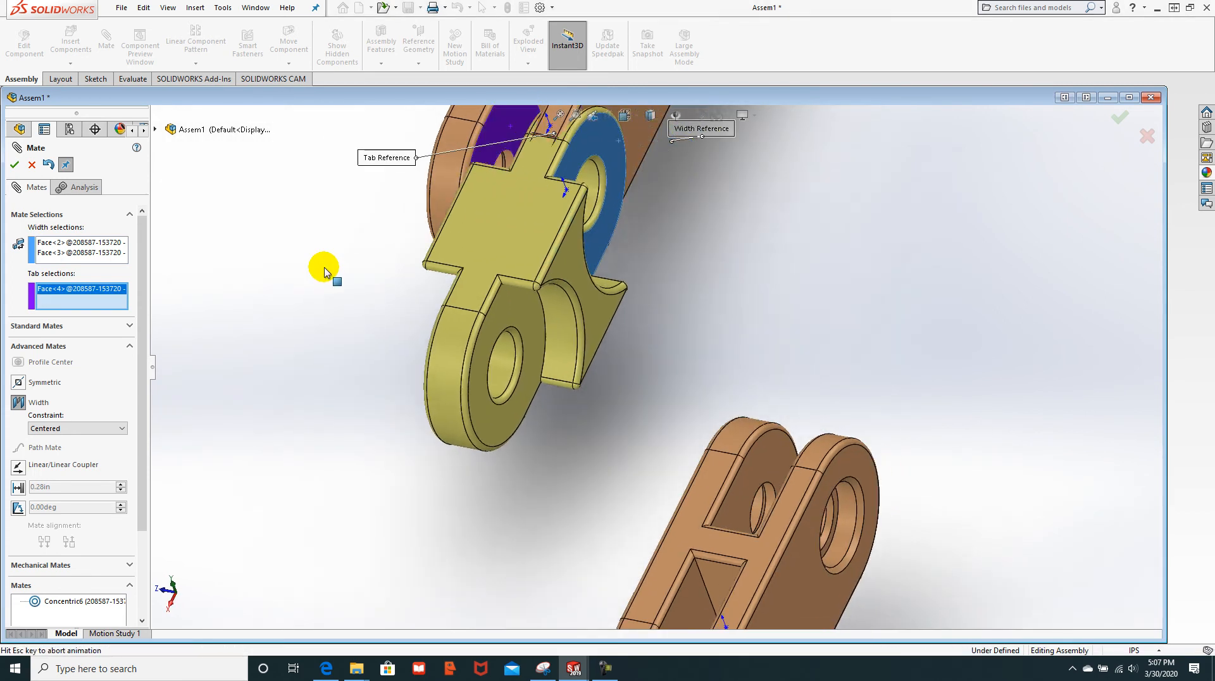
pyautogui.click(15, 163)
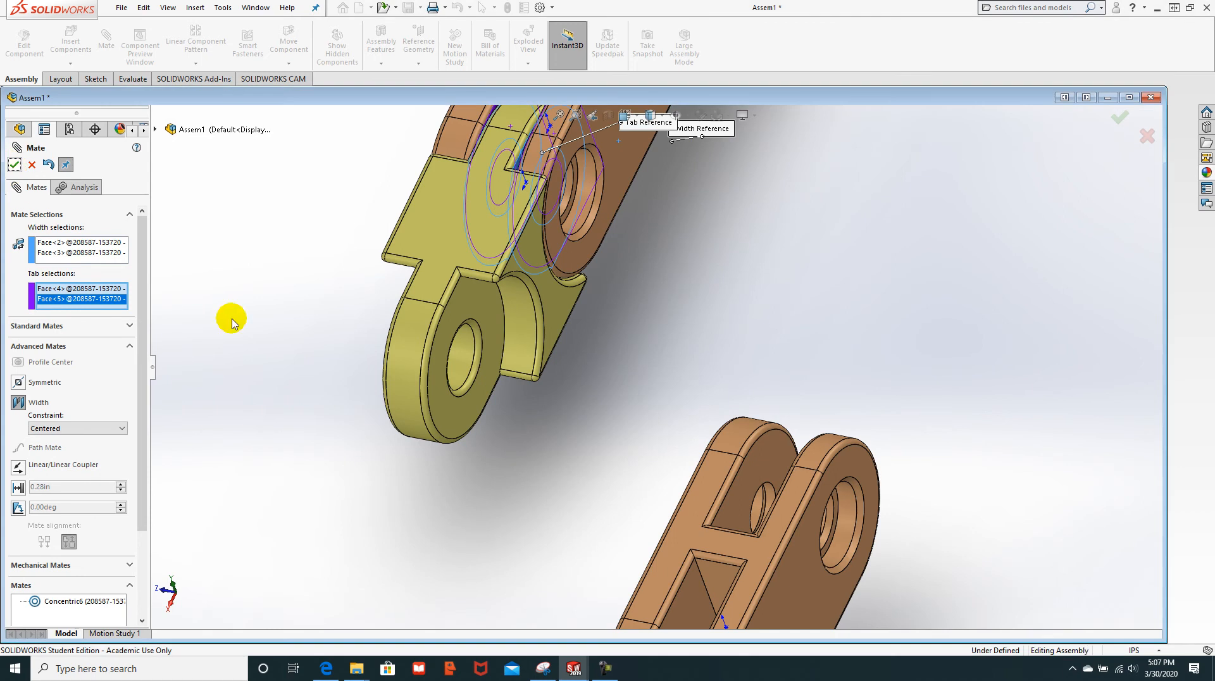
pyautogui.click(14, 165)
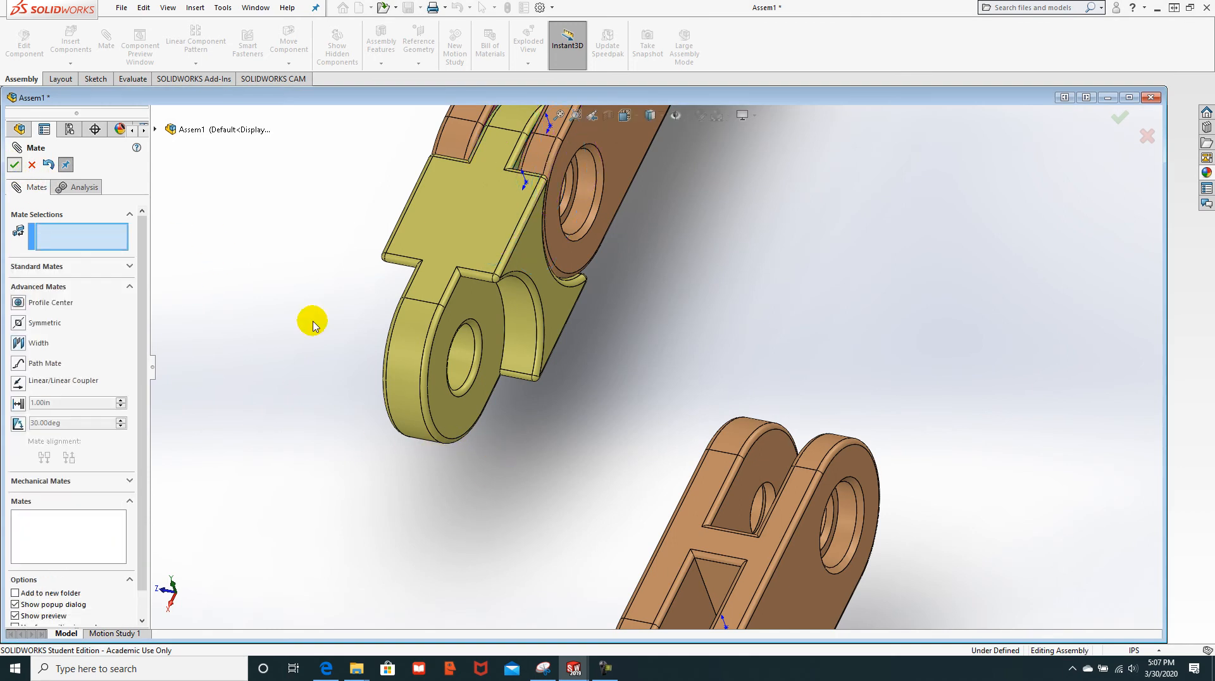
# Step: Drag another single link aside so it sits loose beside the chain
pyautogui.scroll(-2, 312, 323)
pyautogui.scroll(4, 317, 317)
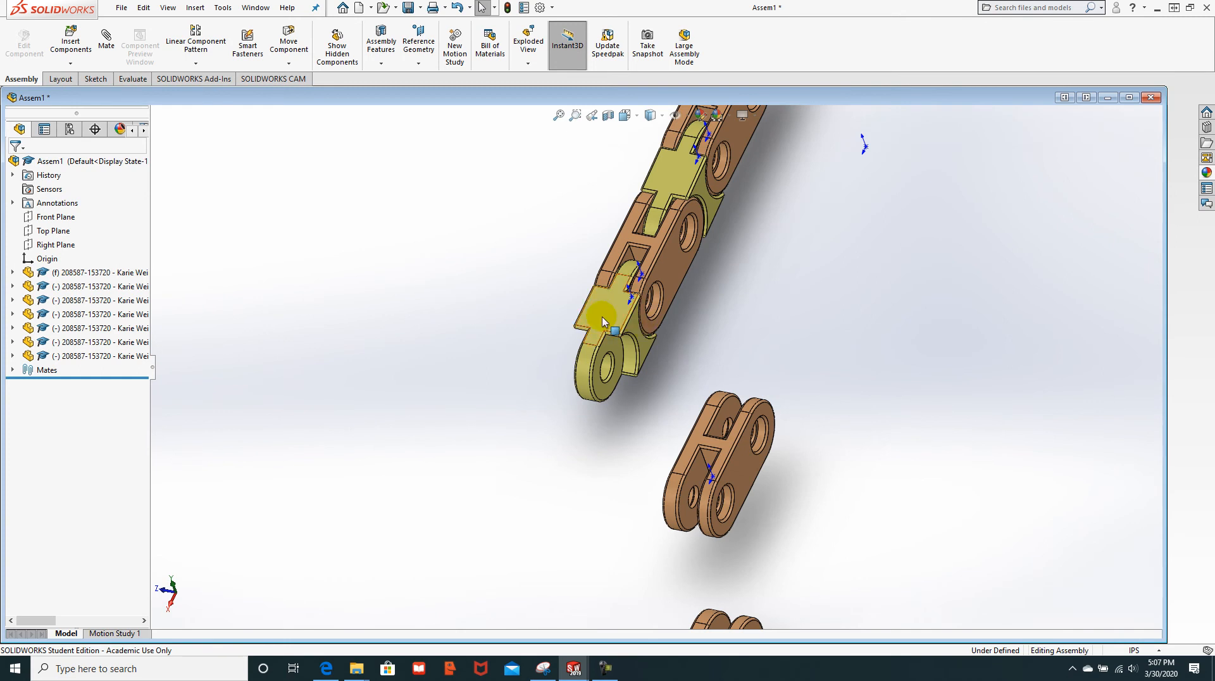
pyautogui.moveTo(602, 317); pyautogui.dragTo(411, 488)
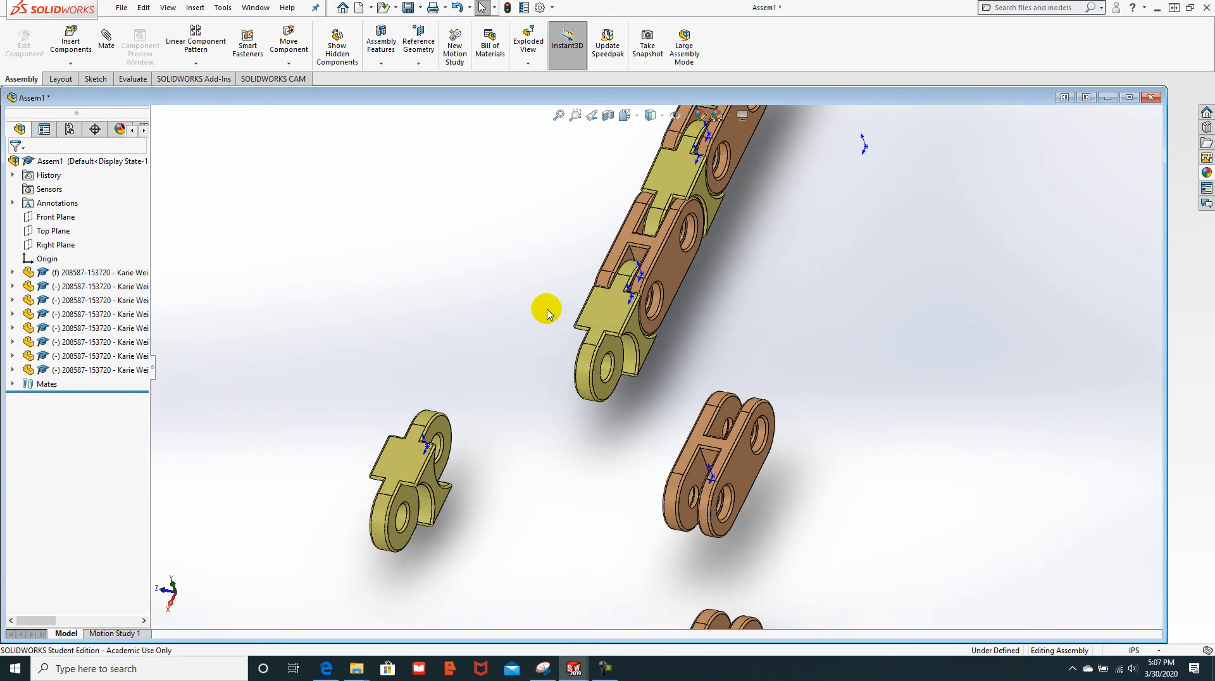
pyautogui.scroll(2, 674, 334)
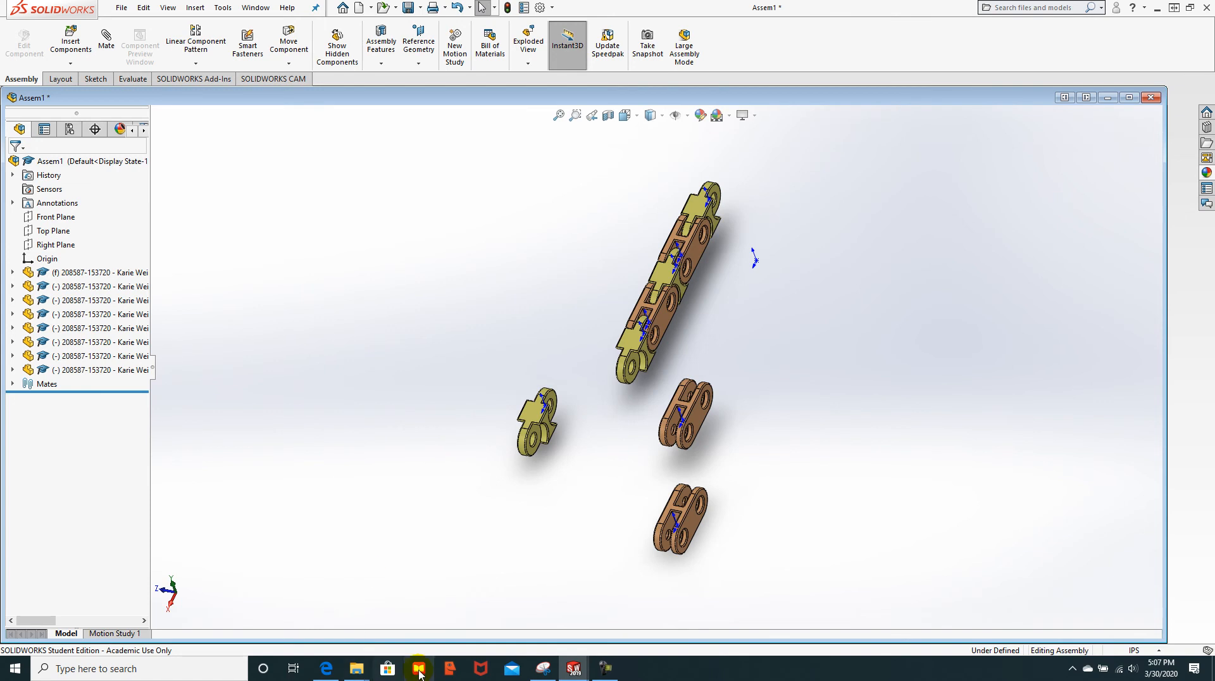
# Step: Bring the tutorial PDF forward and scroll to page 23, step 11, Inserting other components
pyautogui.moveTo(326, 668)
pyautogui.click(326, 626)
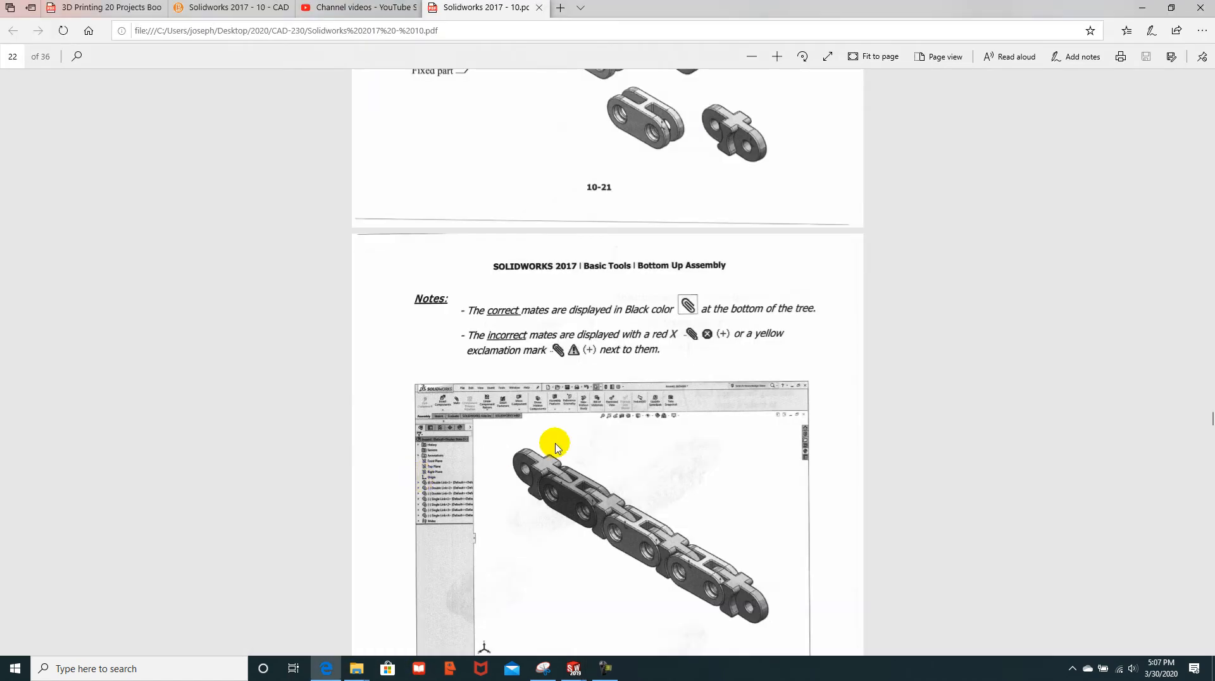
pyautogui.scroll(-1, 655, 281)
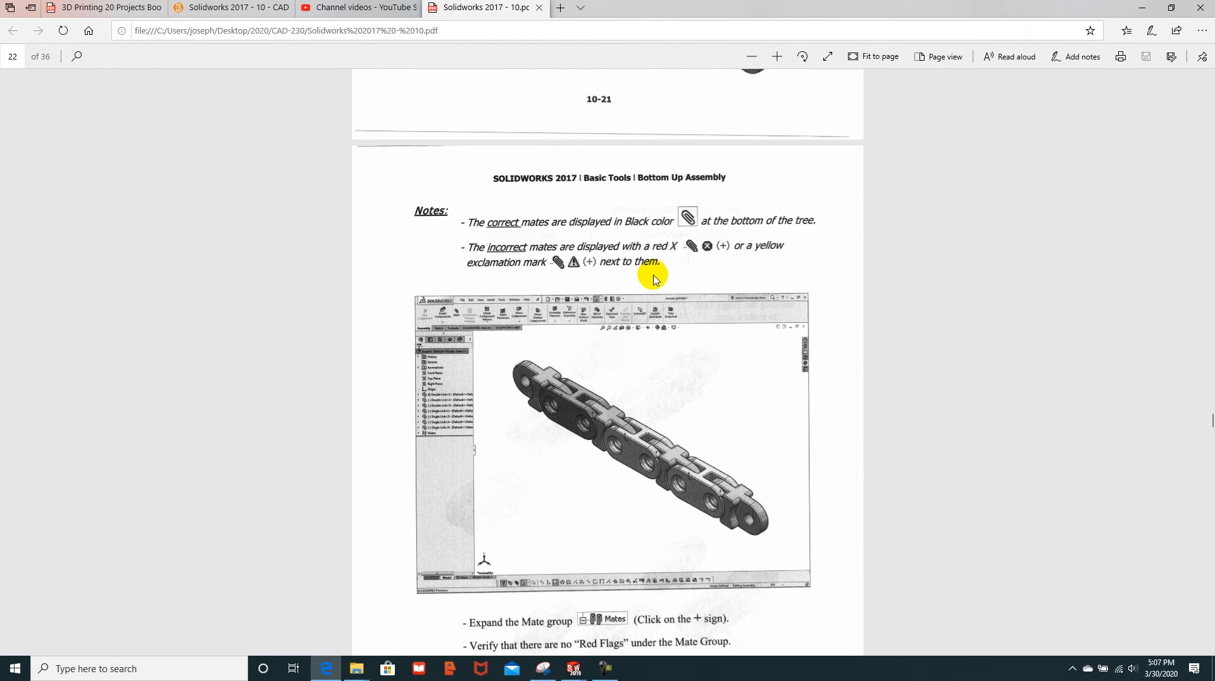
pyautogui.scroll(-5, 655, 280)
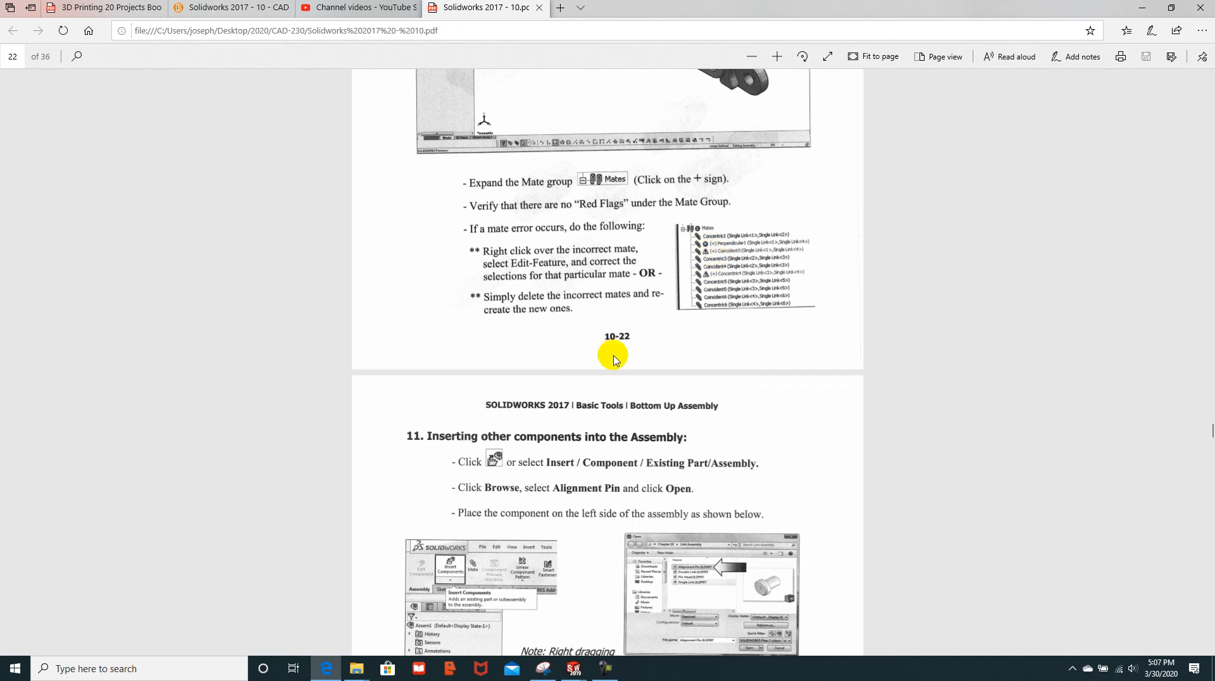
pyautogui.scroll(-3, 614, 356)
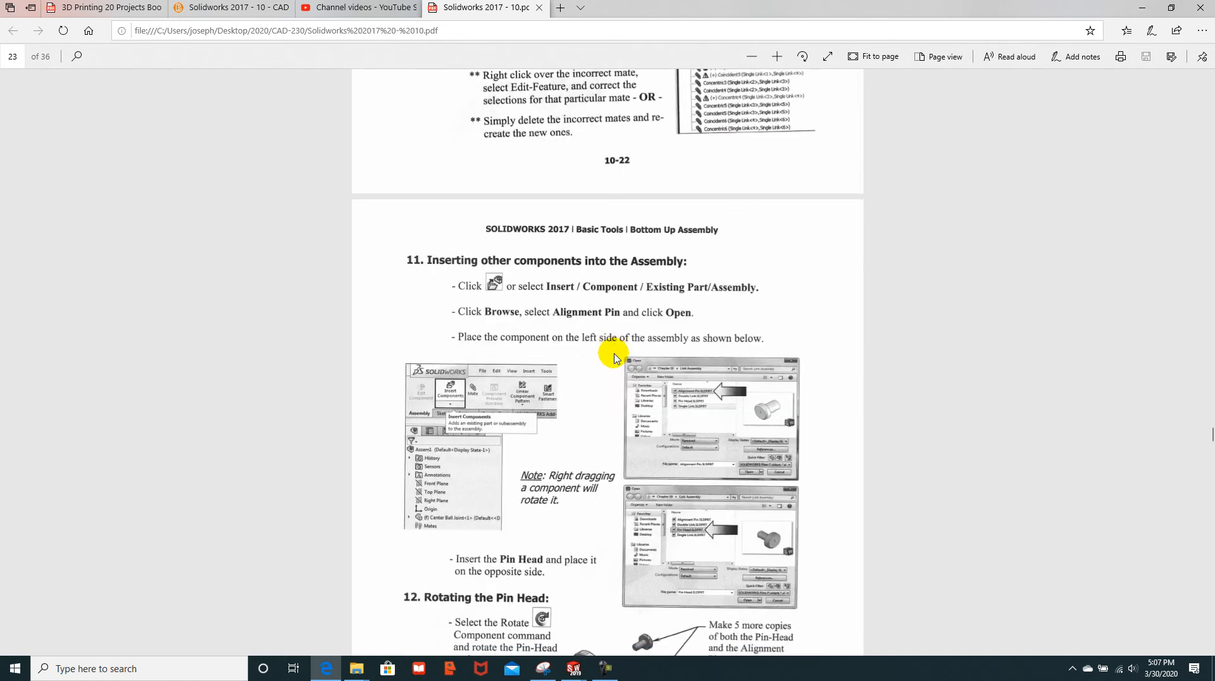
pyautogui.scroll(-3, 614, 356)
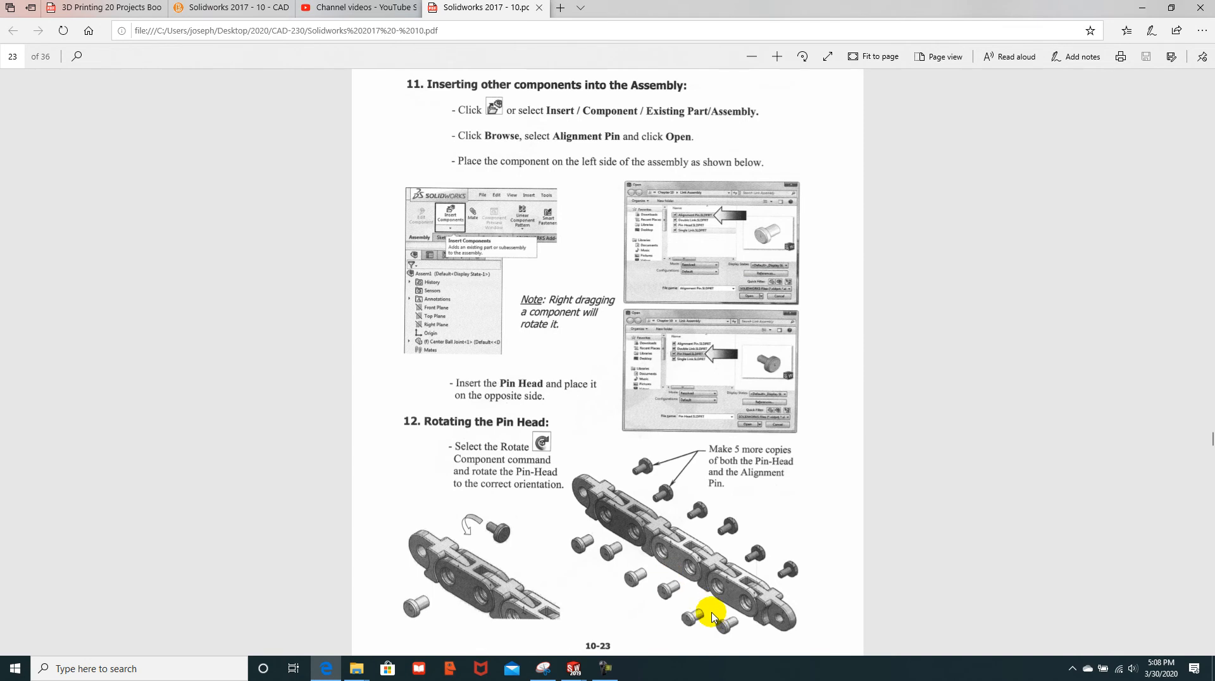
# Step: Scroll through tutorial pages 24–28, settling on page 27 about Align and Anti-Align
pyautogui.scroll(-3, 621, 411)
pyautogui.scroll(-7, 604, 326)
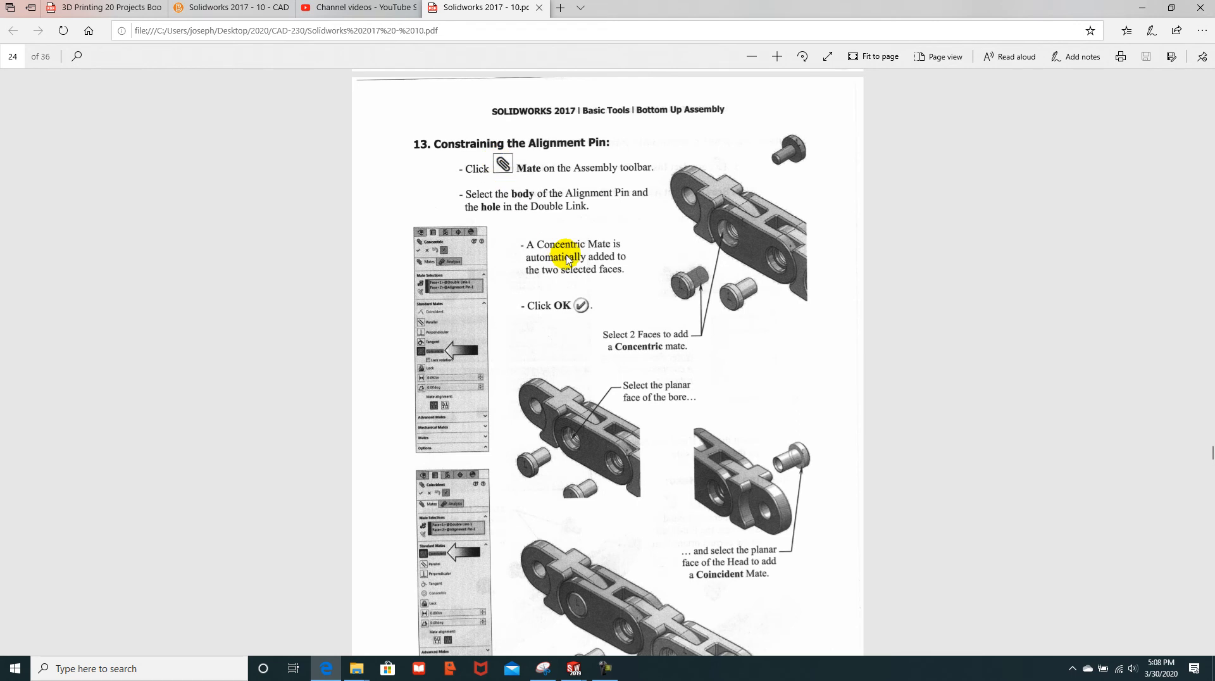
pyautogui.scroll(-3, 567, 259)
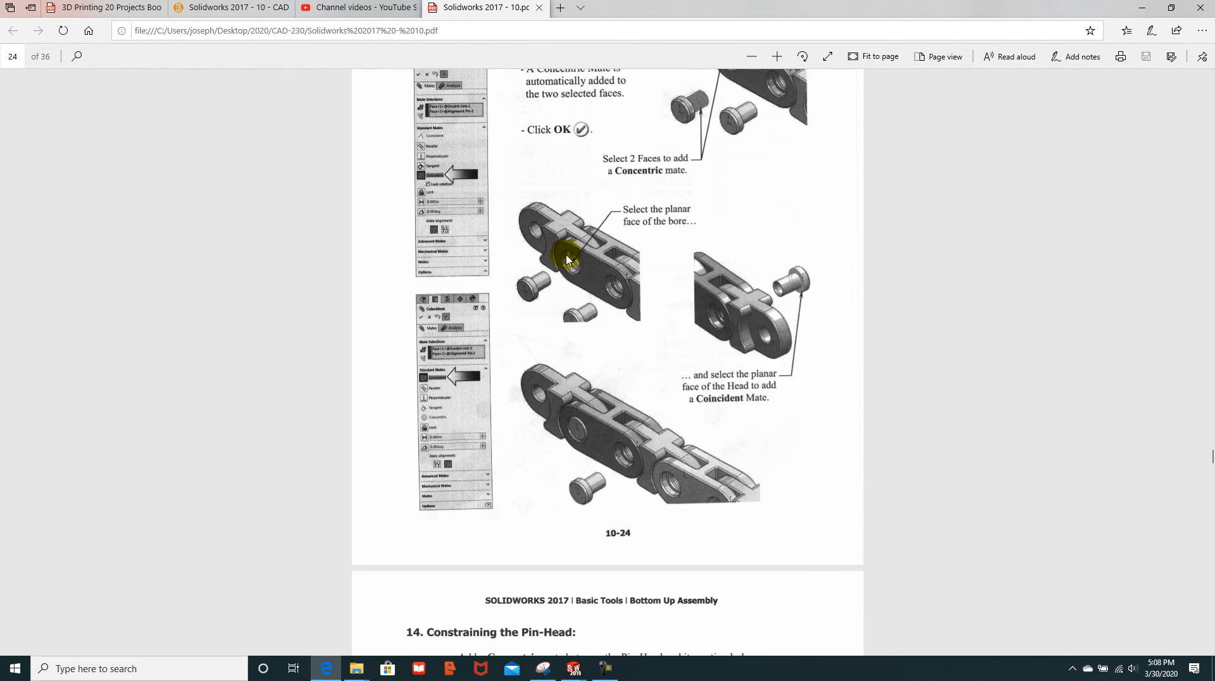
pyautogui.scroll(-10, 568, 260)
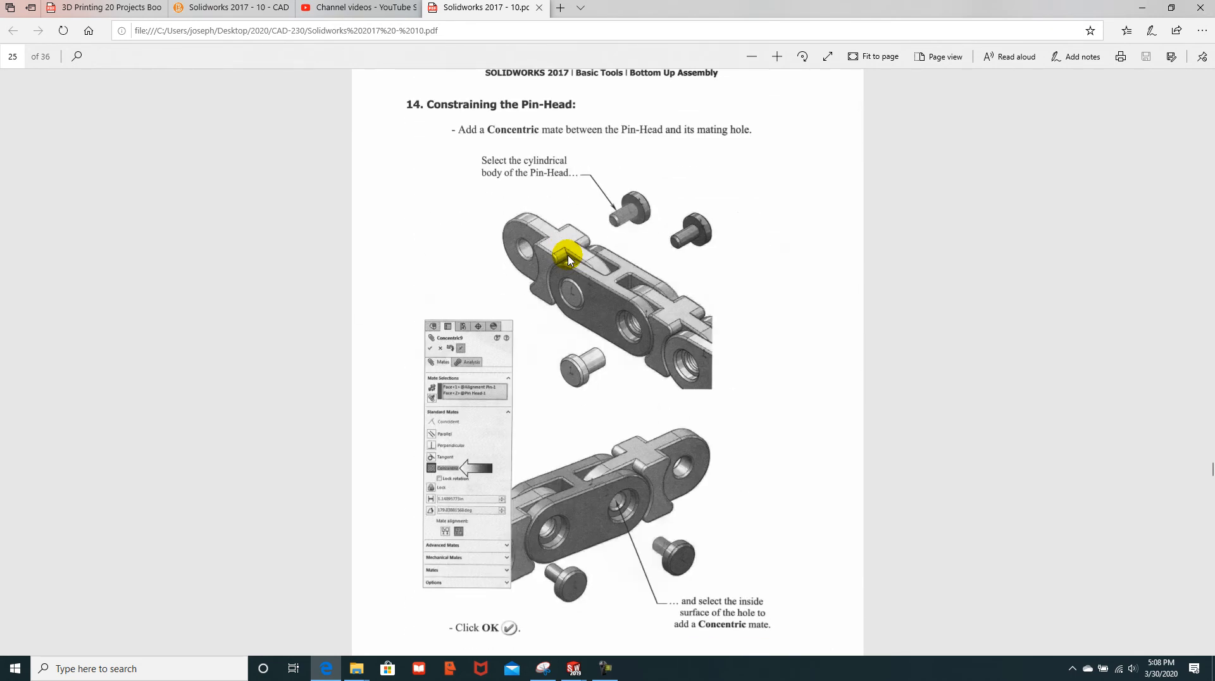
pyautogui.scroll(-9, 567, 260)
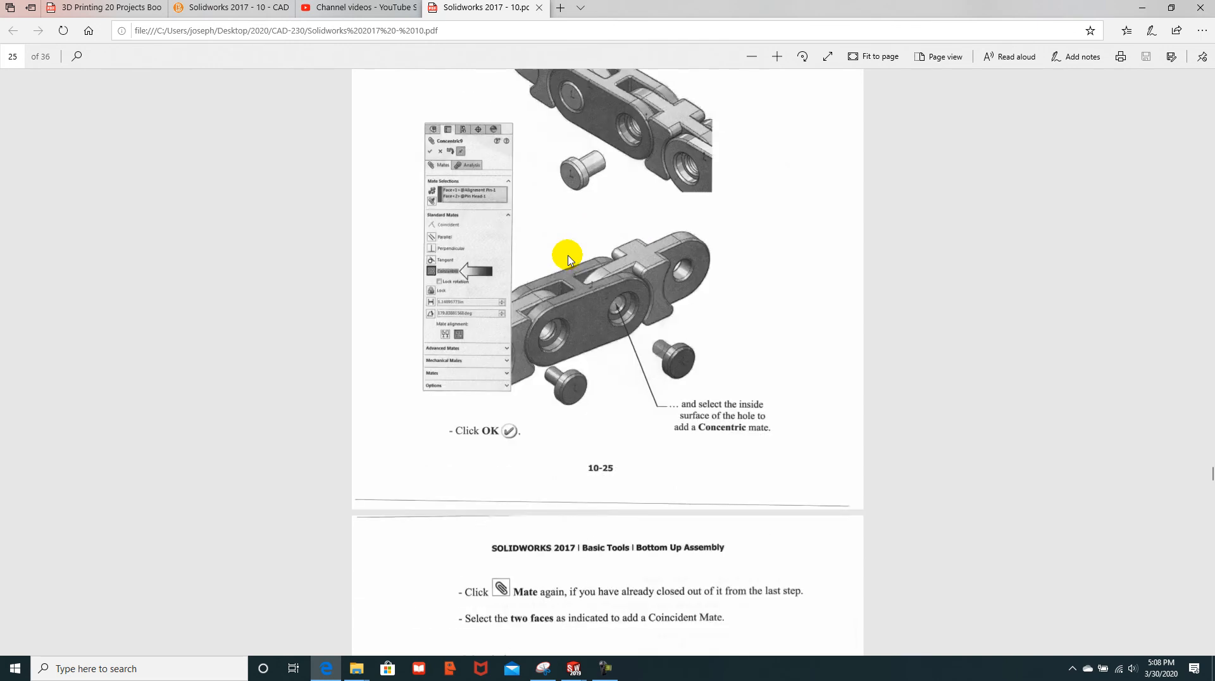
pyautogui.scroll(-8, 568, 260)
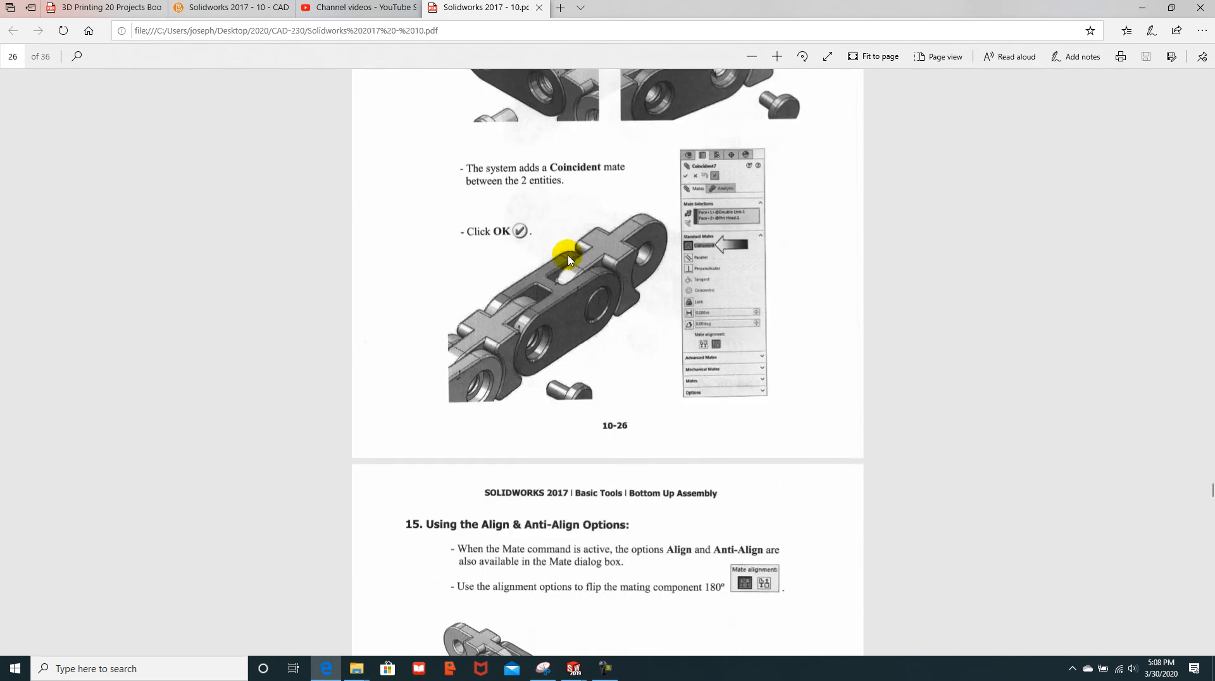
pyautogui.scroll(-3, 567, 260)
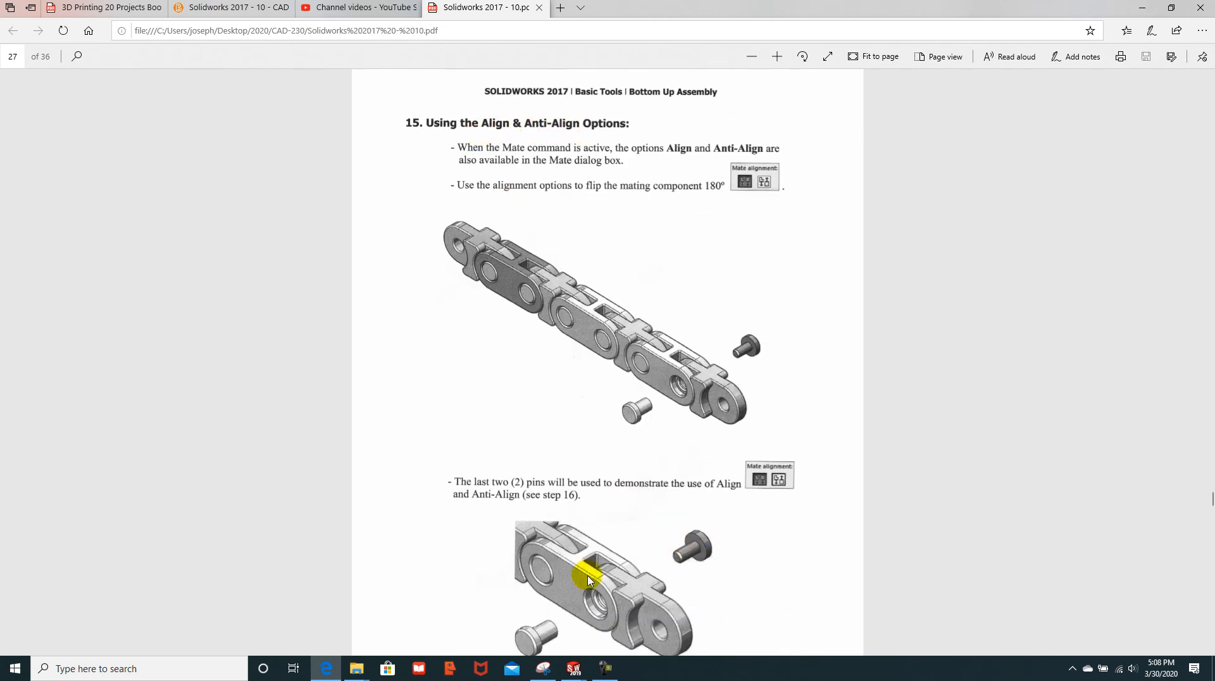
pyautogui.scroll(-9, 618, 493)
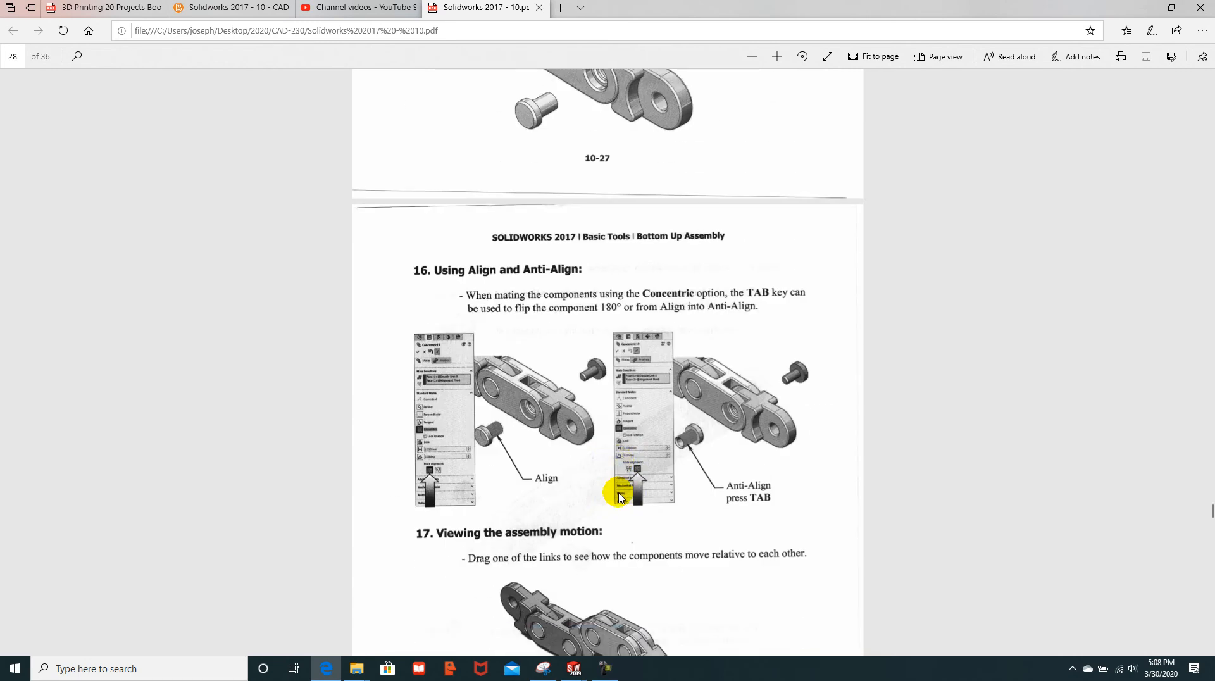
pyautogui.scroll(-7, 618, 496)
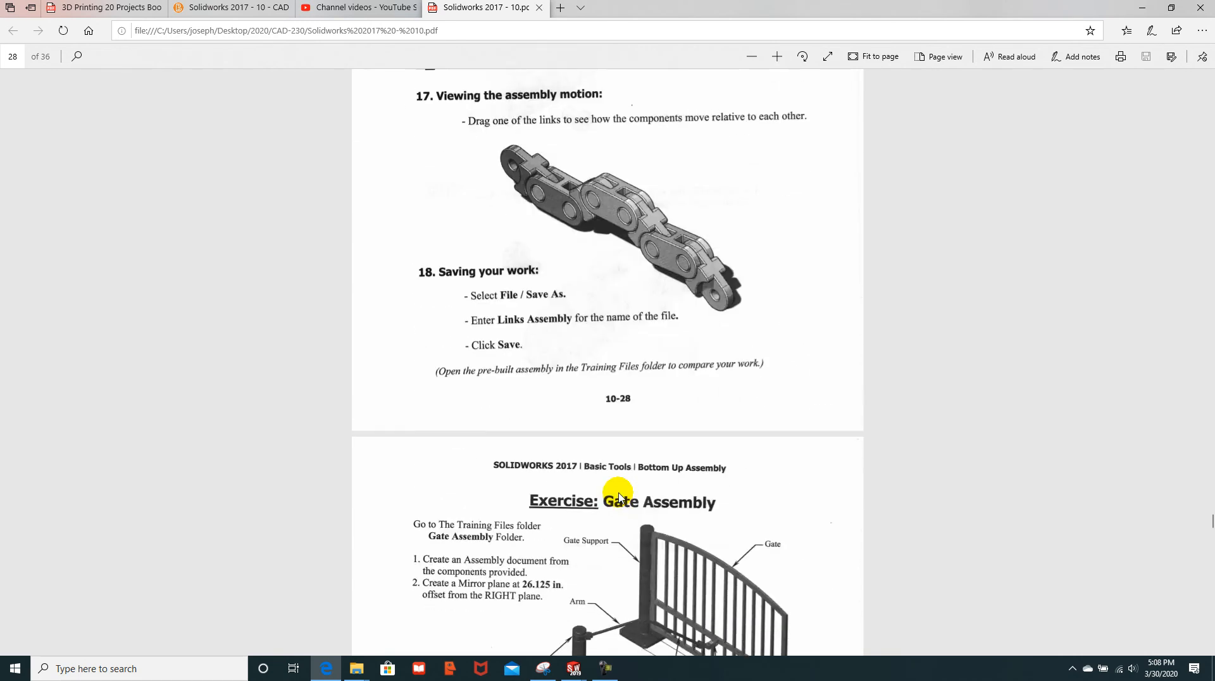
pyautogui.scroll(1, 618, 496)
pyautogui.scroll(13, 618, 496)
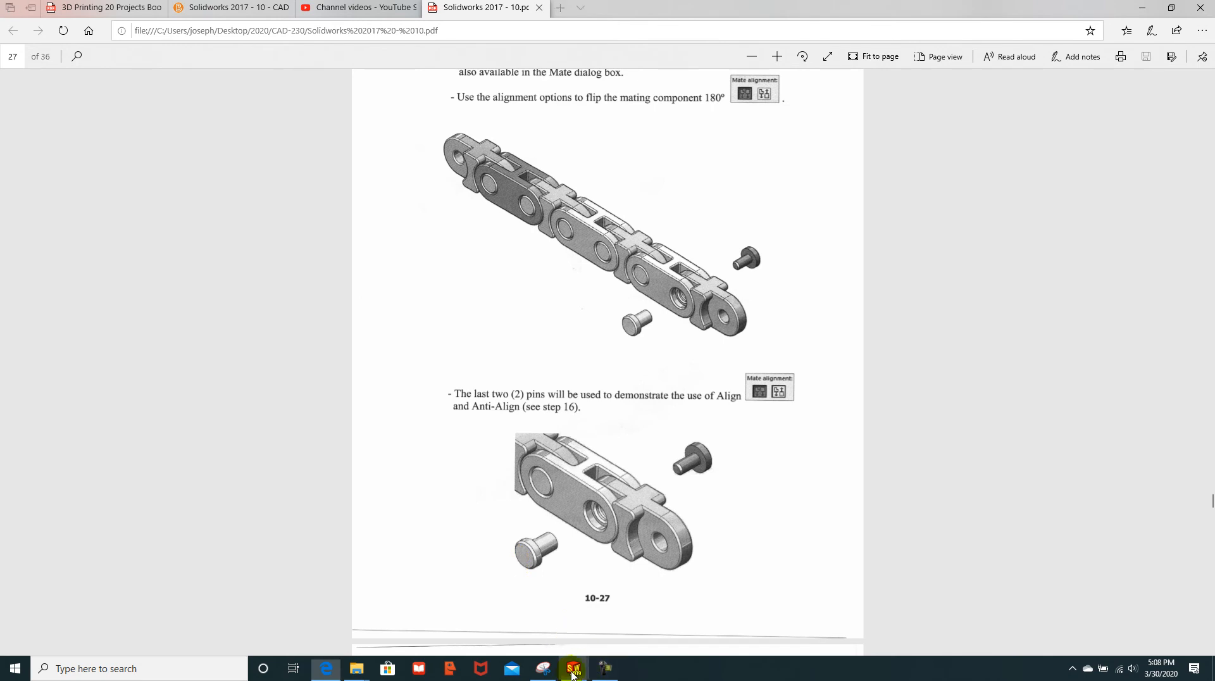
# Step: Return to the chain assembly and show it in isometric view
pyautogui.moveTo(571, 674)
pyautogui.click(873, 618)
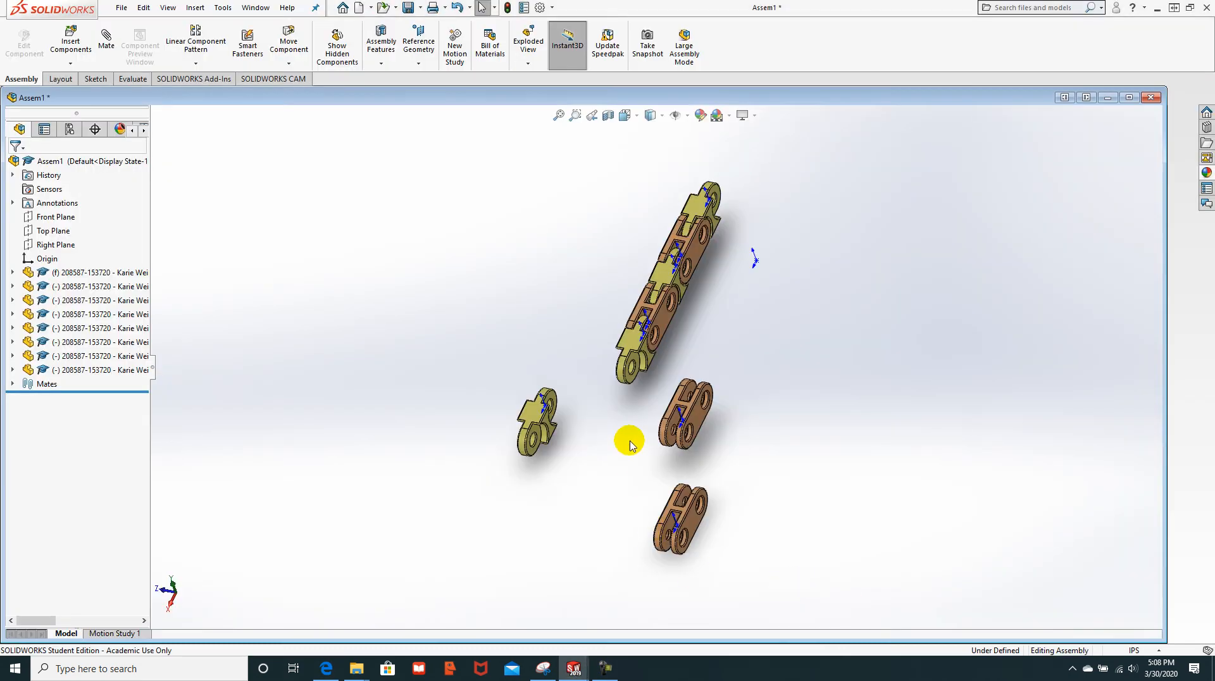
pyautogui.moveTo(537, 355); pyautogui.dragTo(680, 395, button='middle')
pyautogui.press('space')
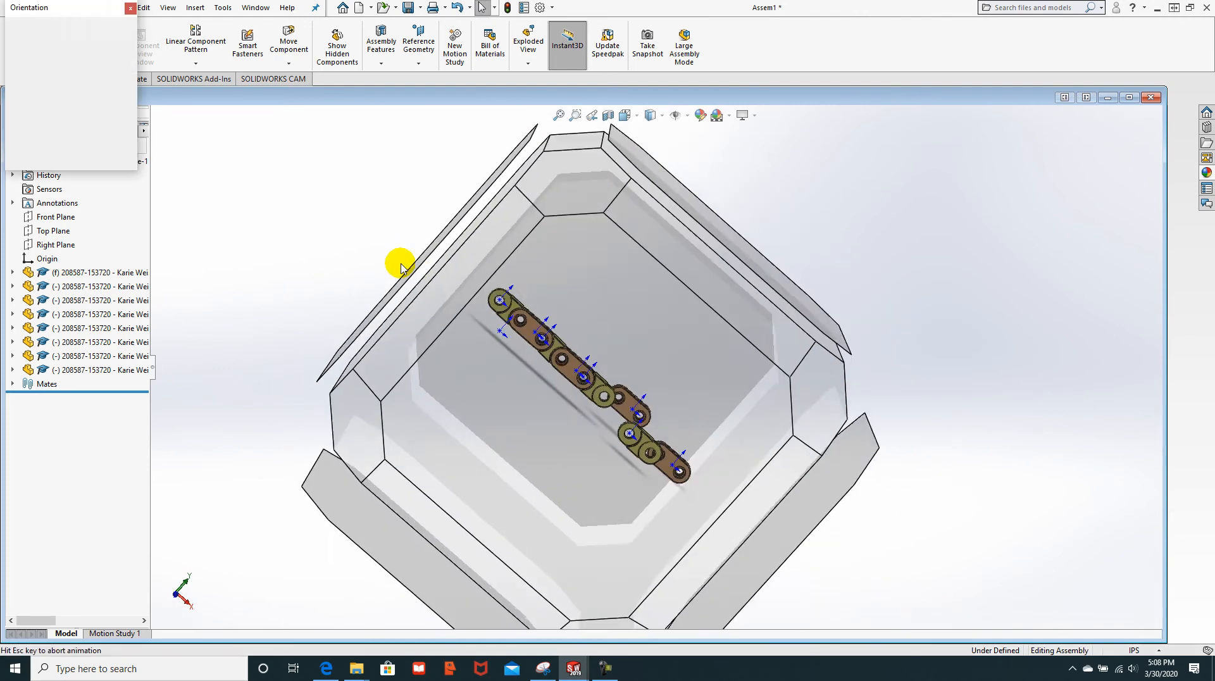
pyautogui.click(118, 49)
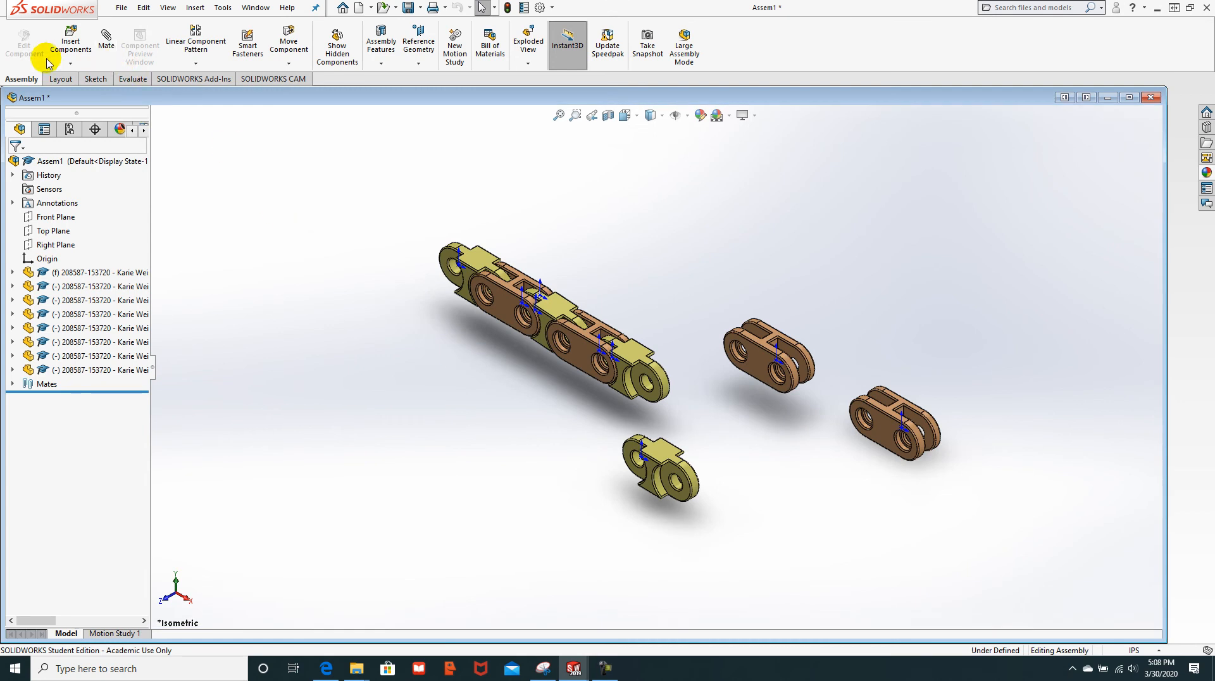
# Step: Insert an open part and then the alignment pin, placing them left of the chain
pyautogui.click(68, 65)
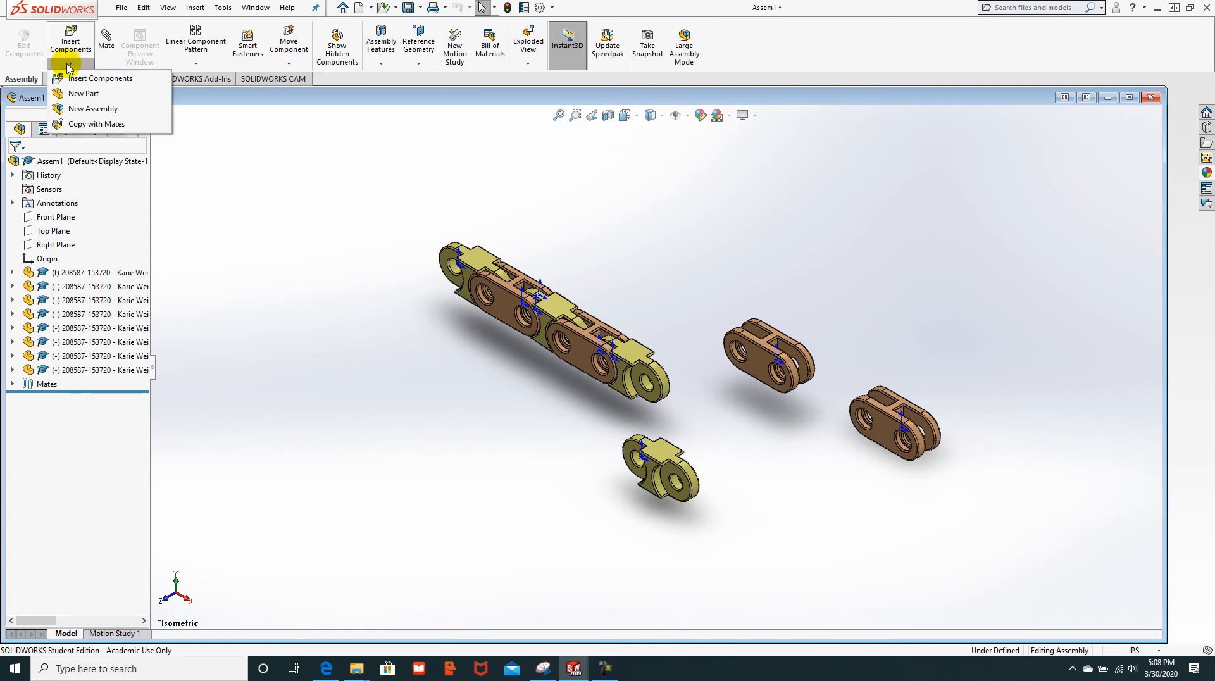
pyautogui.click(95, 79)
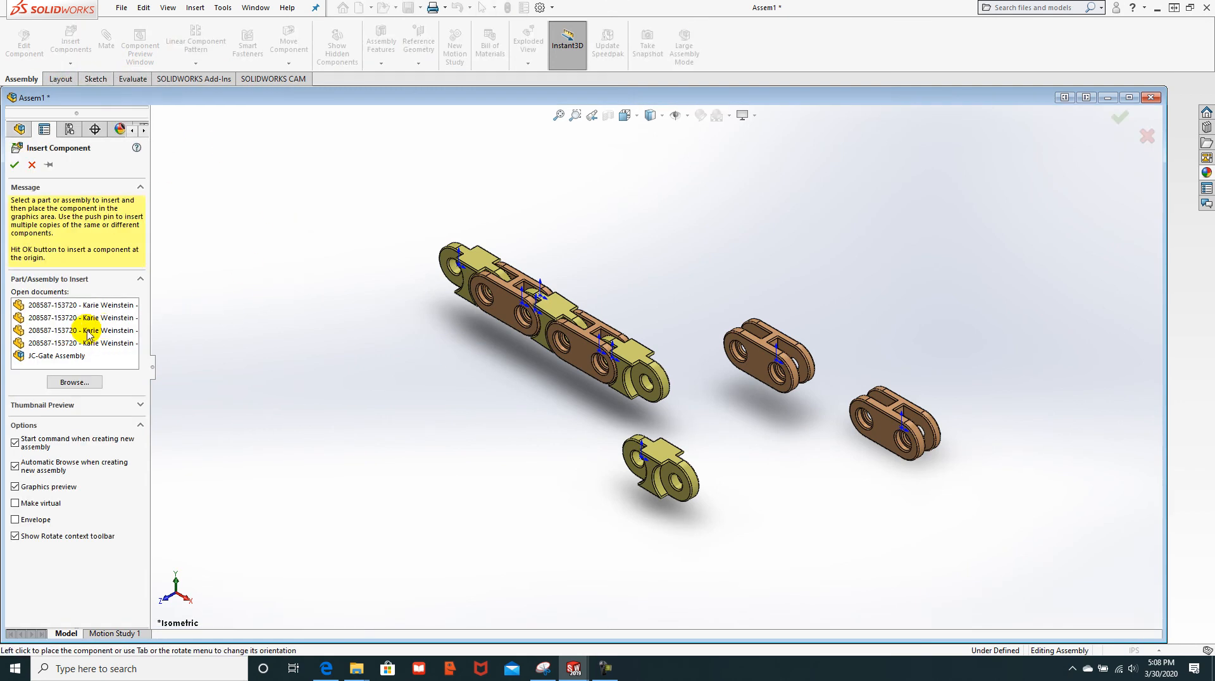
pyautogui.click(96, 332)
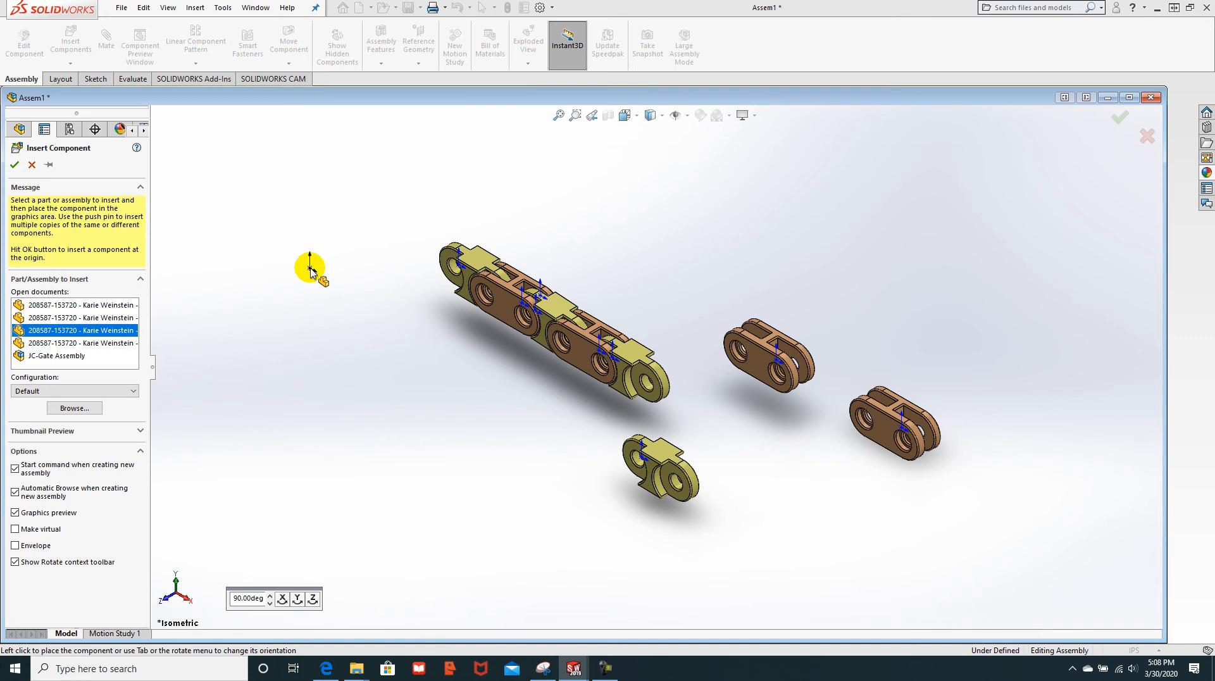
pyautogui.click(310, 269)
pyautogui.press('Escape')
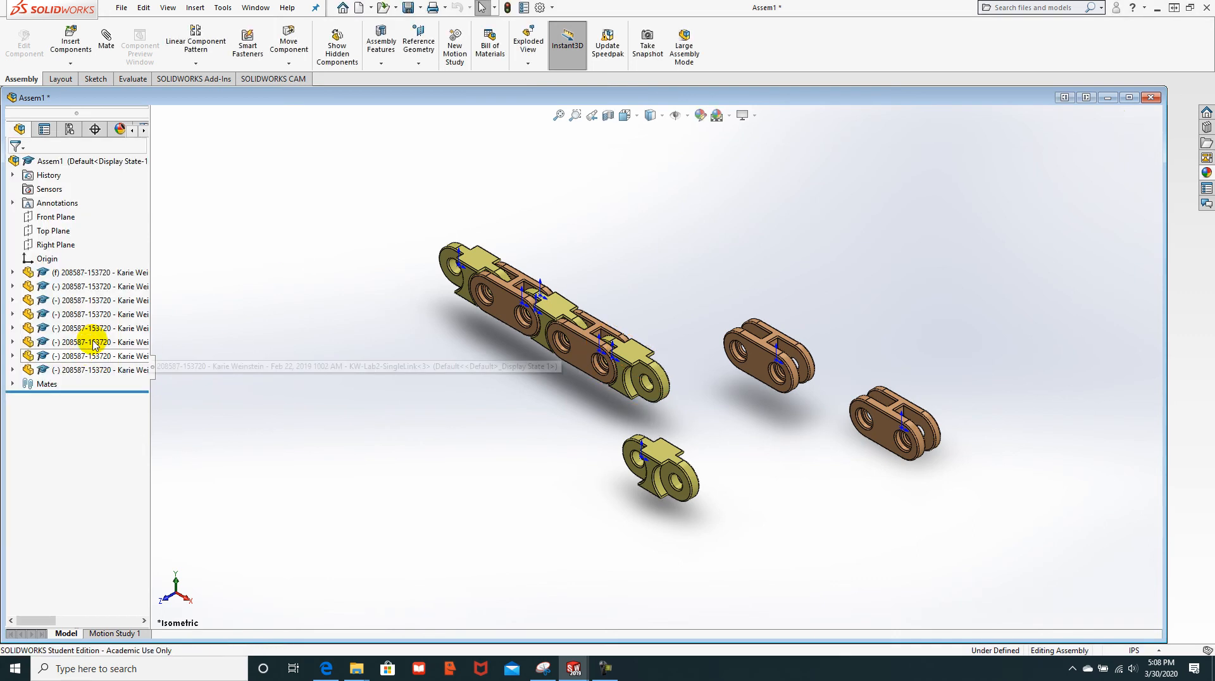
pyautogui.click(71, 63)
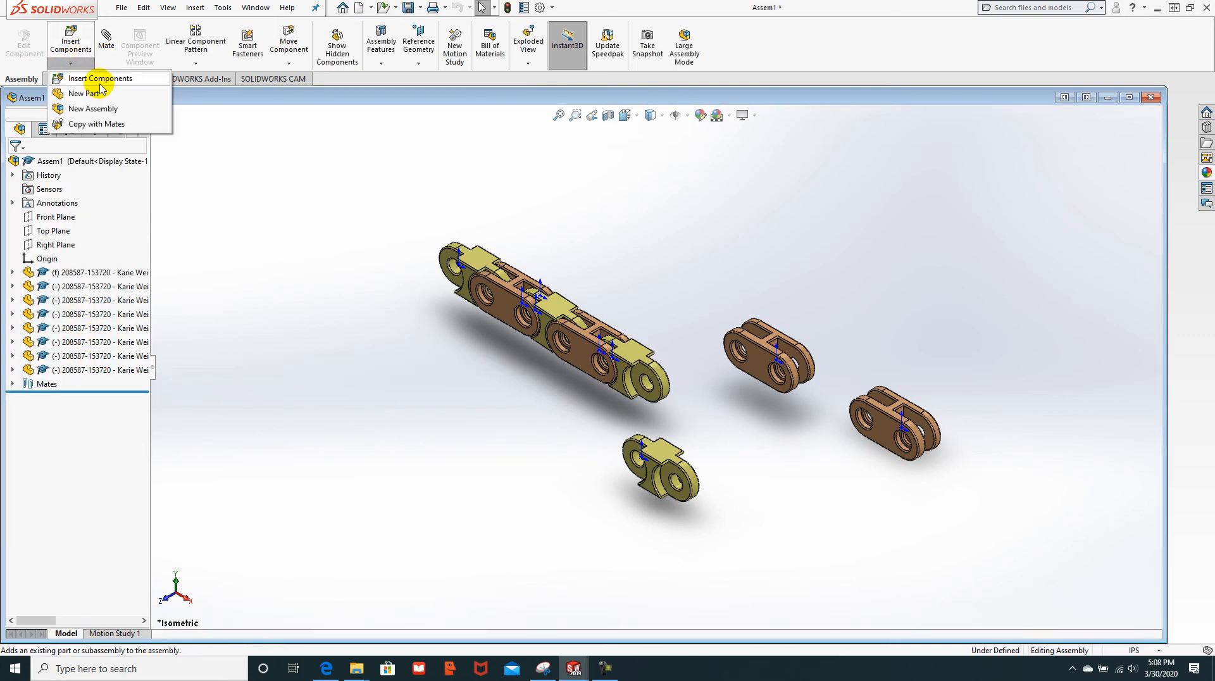
pyautogui.click(99, 80)
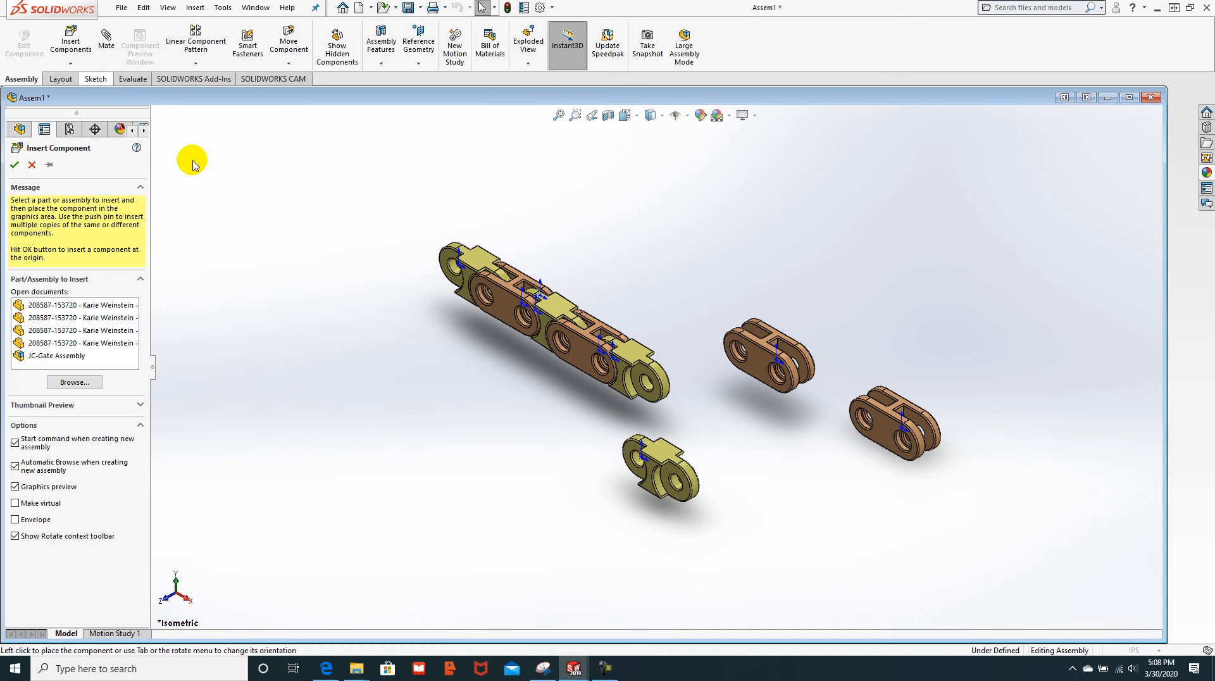
pyautogui.click(92, 345)
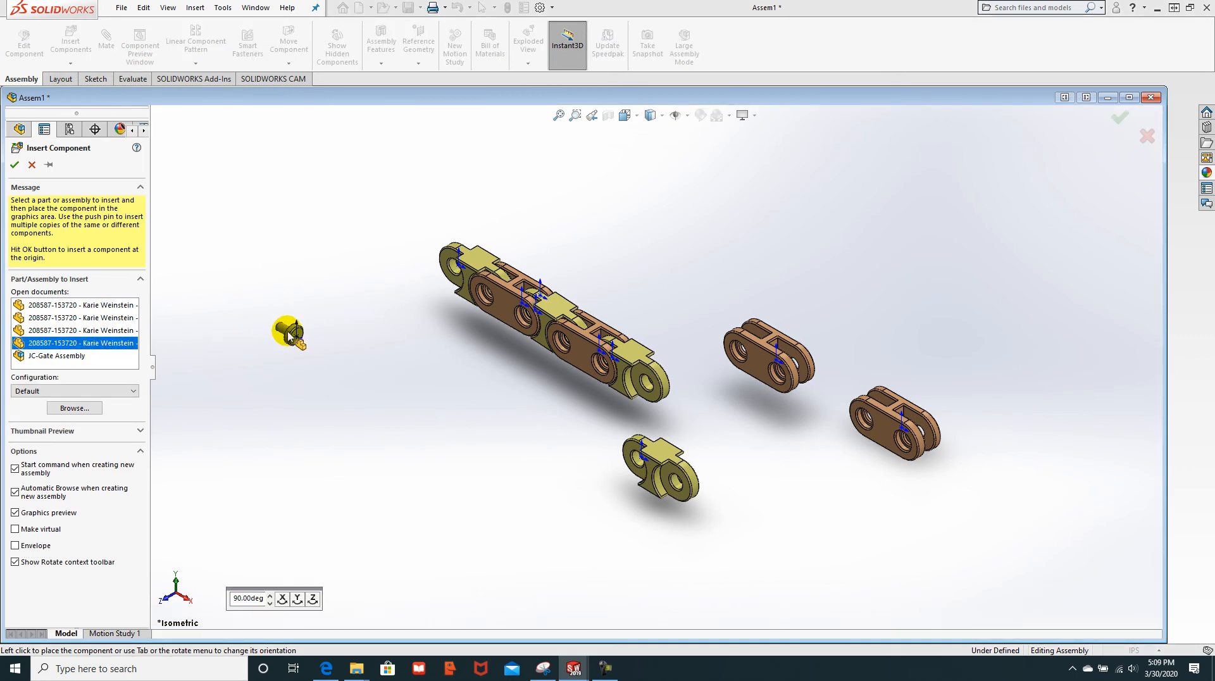
pyautogui.click(288, 335)
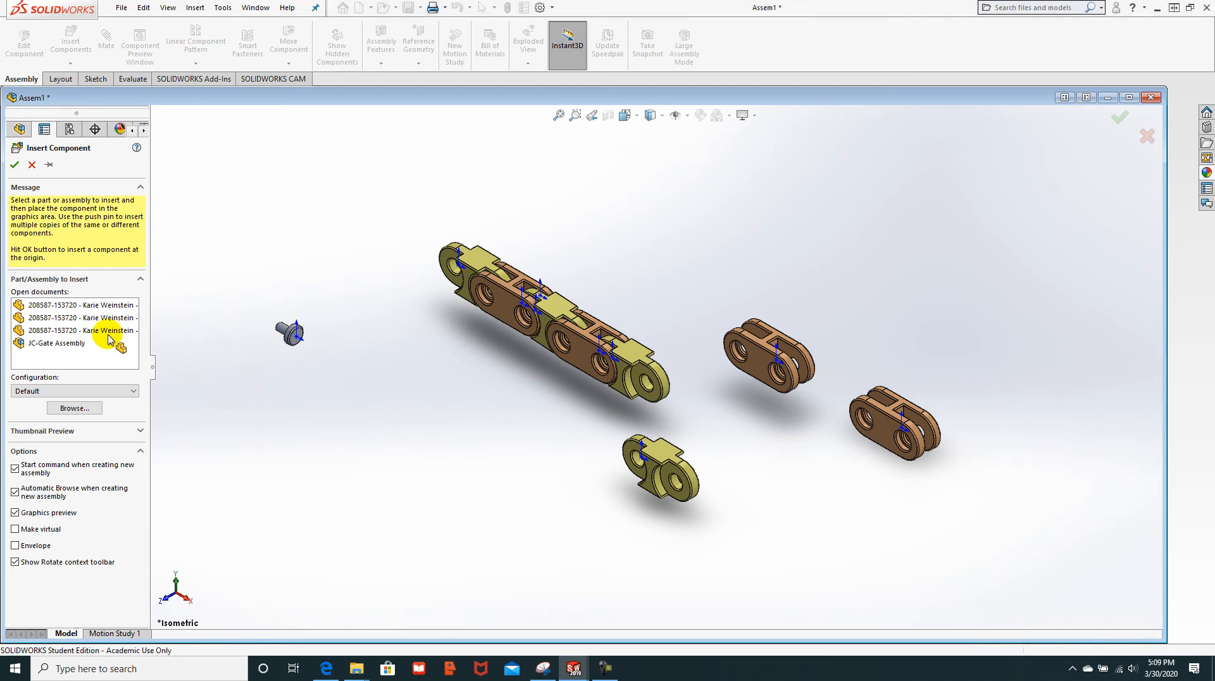
# Step: Preview several open parts for insertion, including the pinhead, then cancel without placing one
pyautogui.click(82, 45)
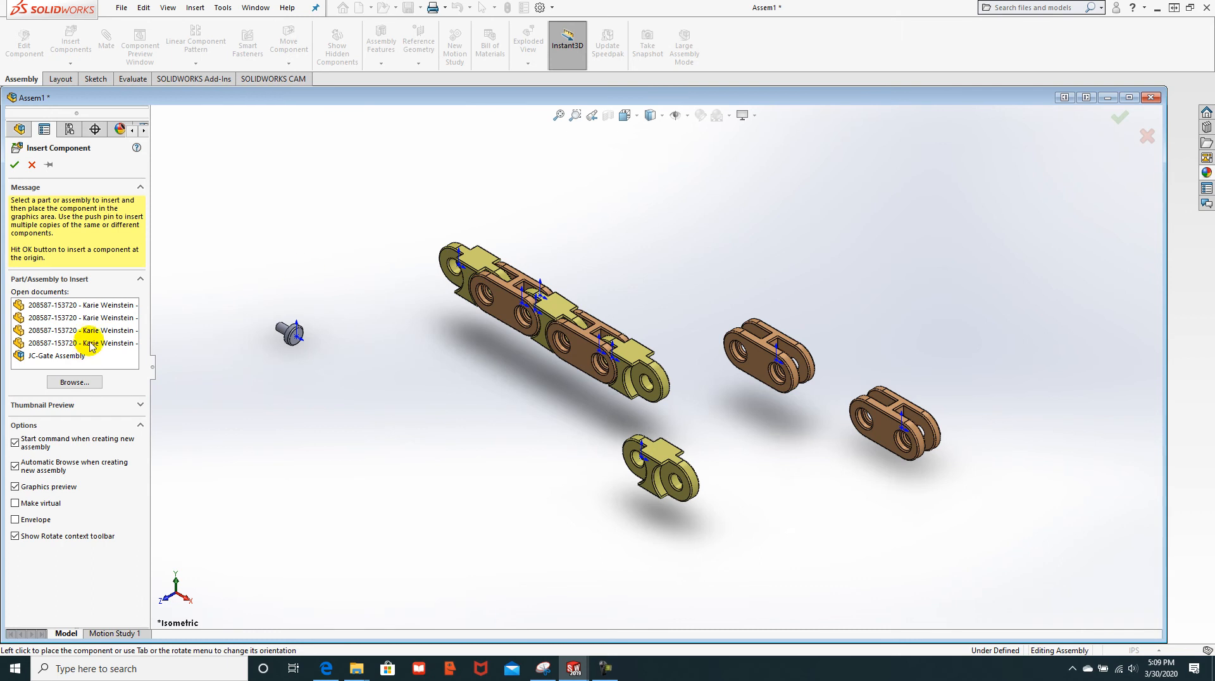
pyautogui.click(96, 344)
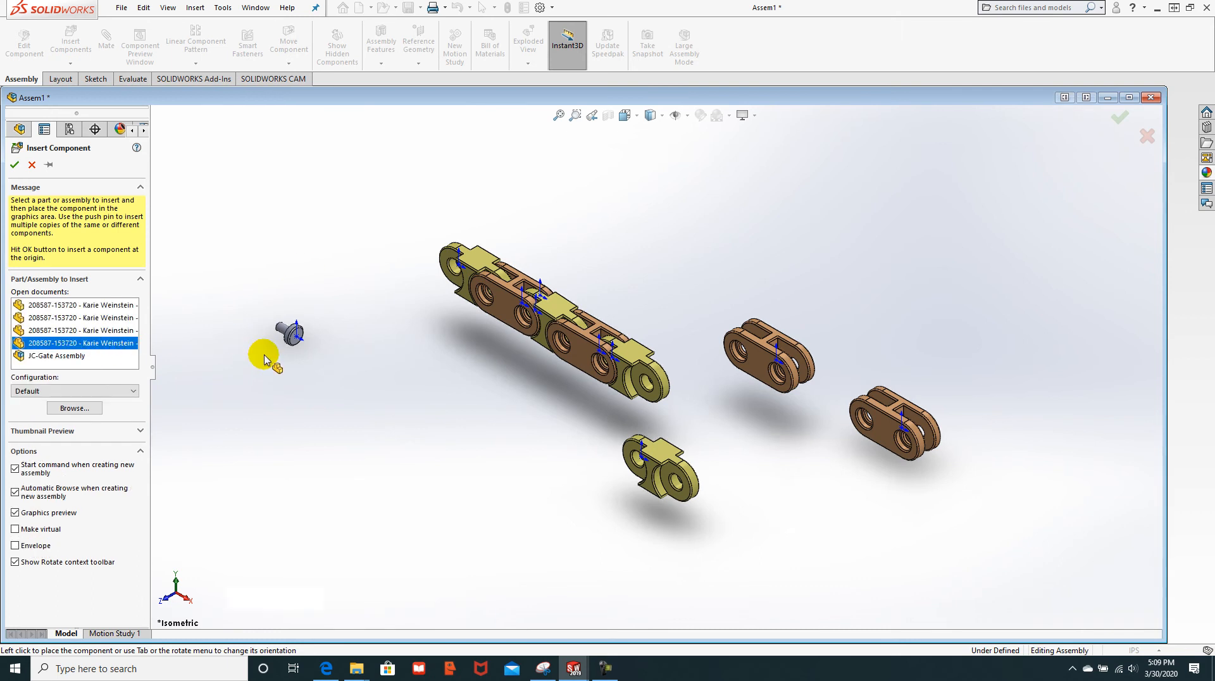
pyautogui.click(101, 331)
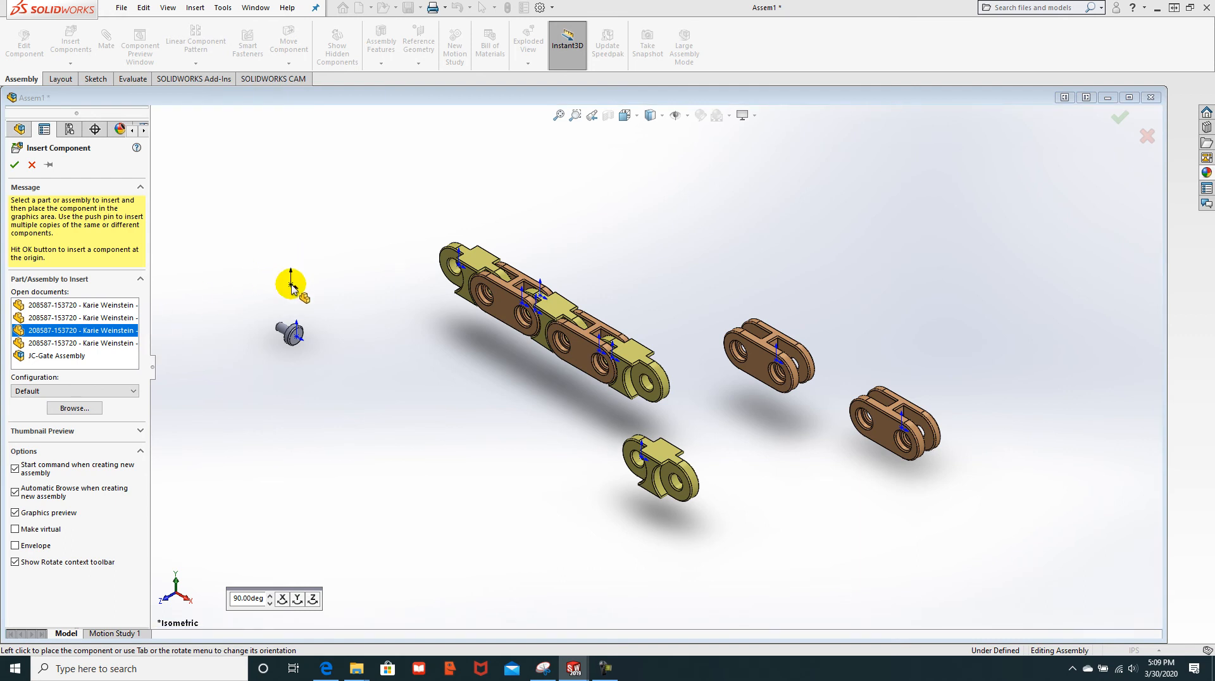
pyautogui.click(88, 320)
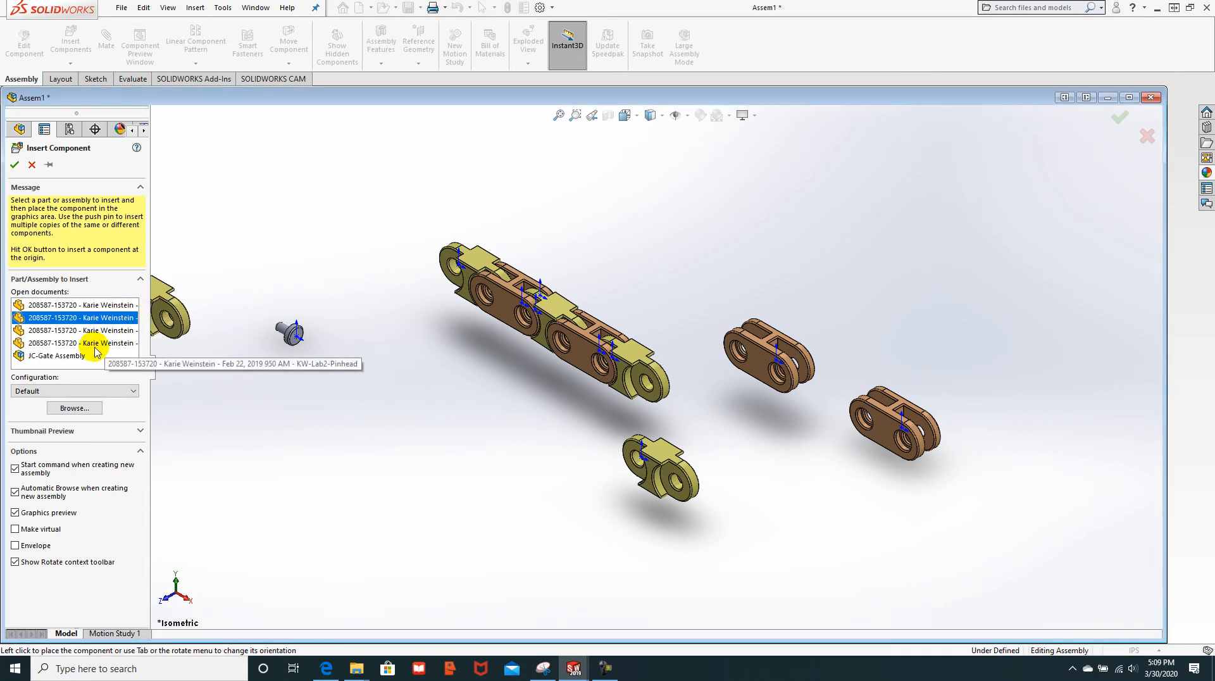
pyautogui.press('Escape')
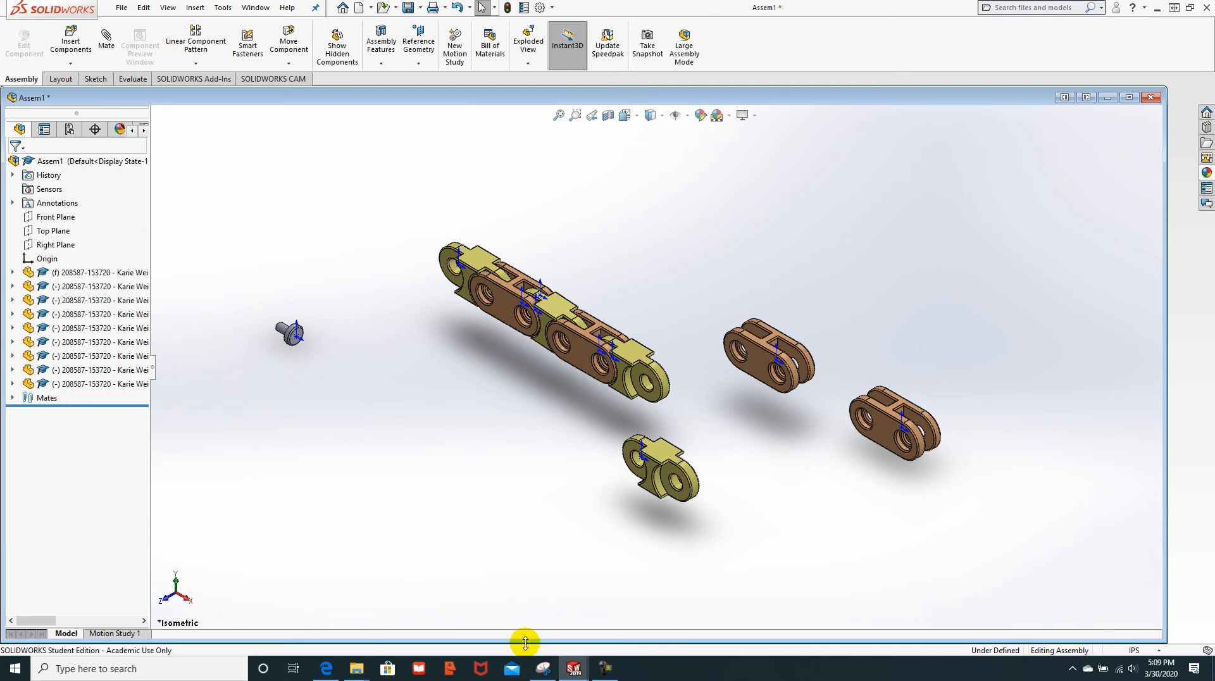
# Step: Save the alignment pin part as Pin in Desktop > 2020 > CAD-230, converting it to the current version
pyautogui.moveTo(572, 670)
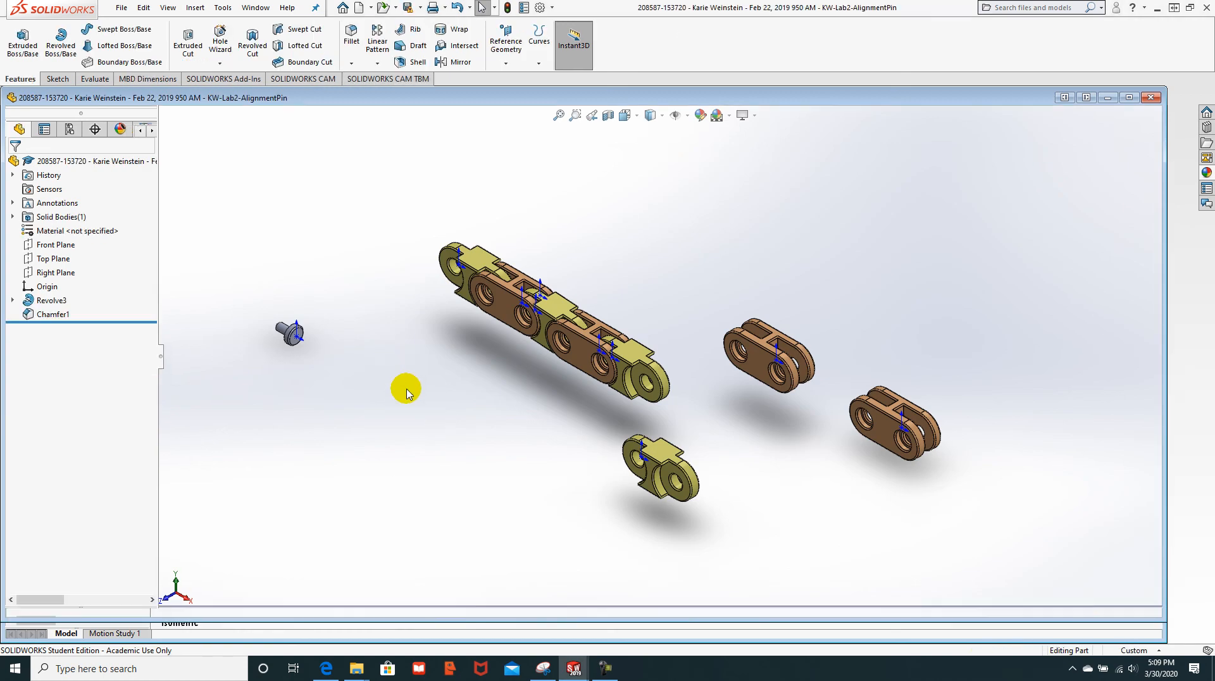
pyautogui.moveTo(525, 400); pyautogui.dragTo(684, 401, button='middle')
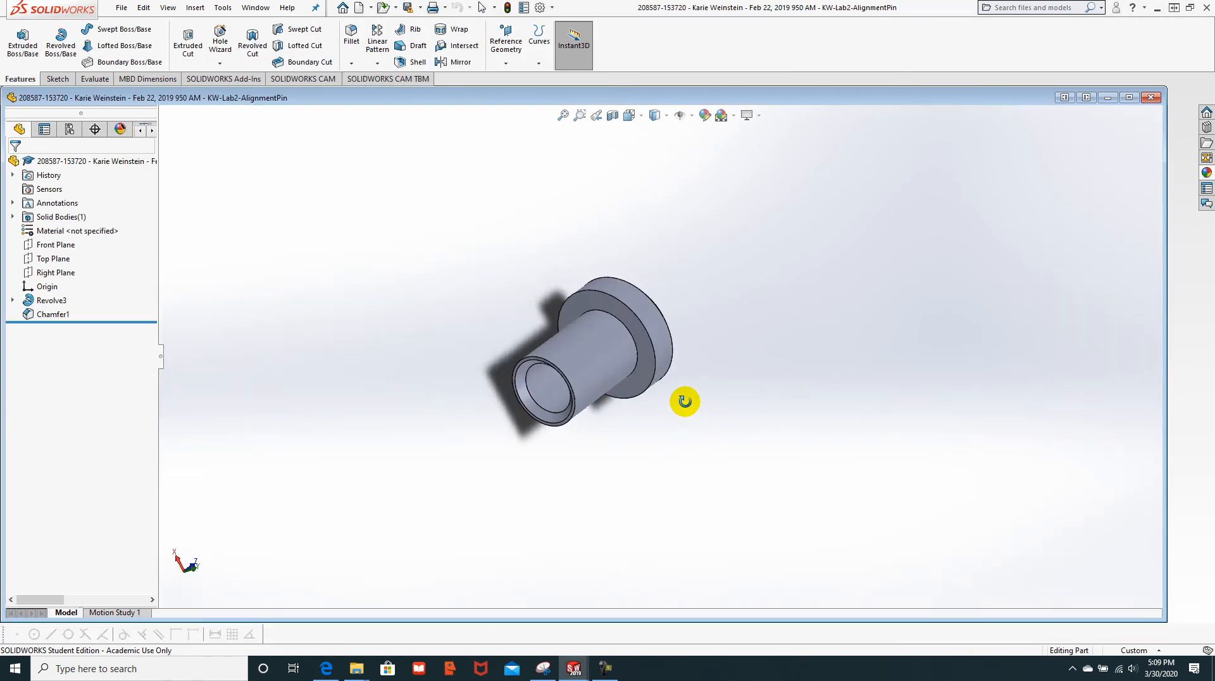
pyautogui.click(122, 7)
pyautogui.click(161, 165)
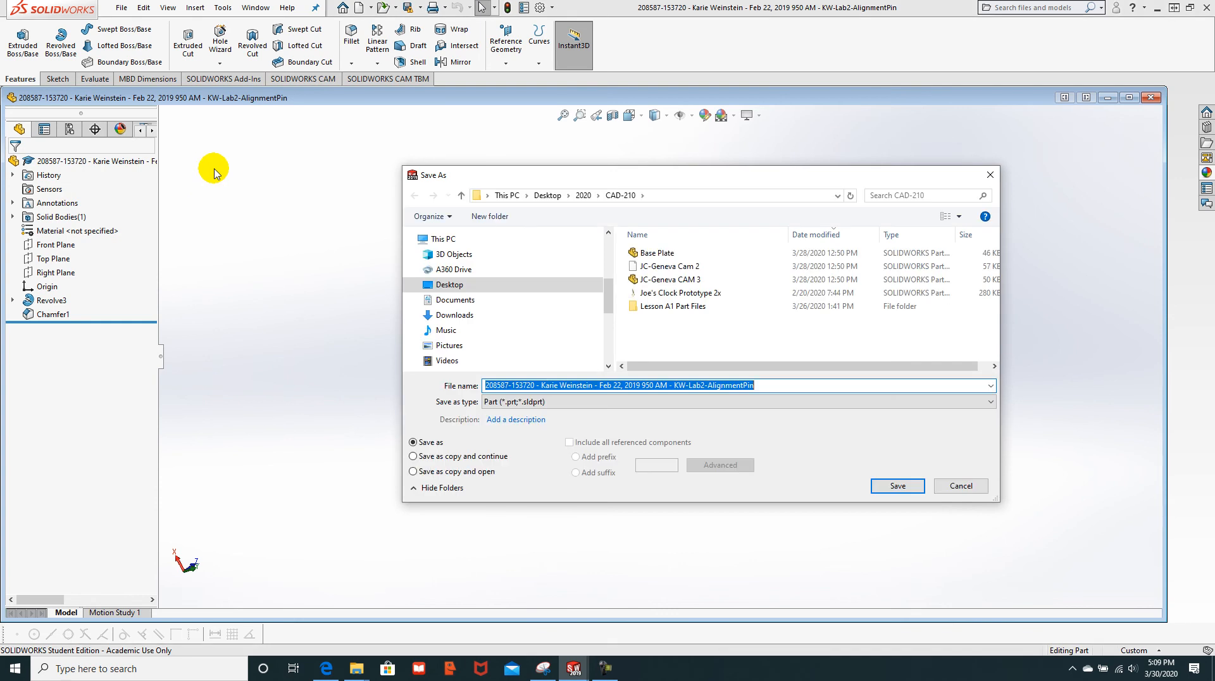
pyautogui.click(585, 196)
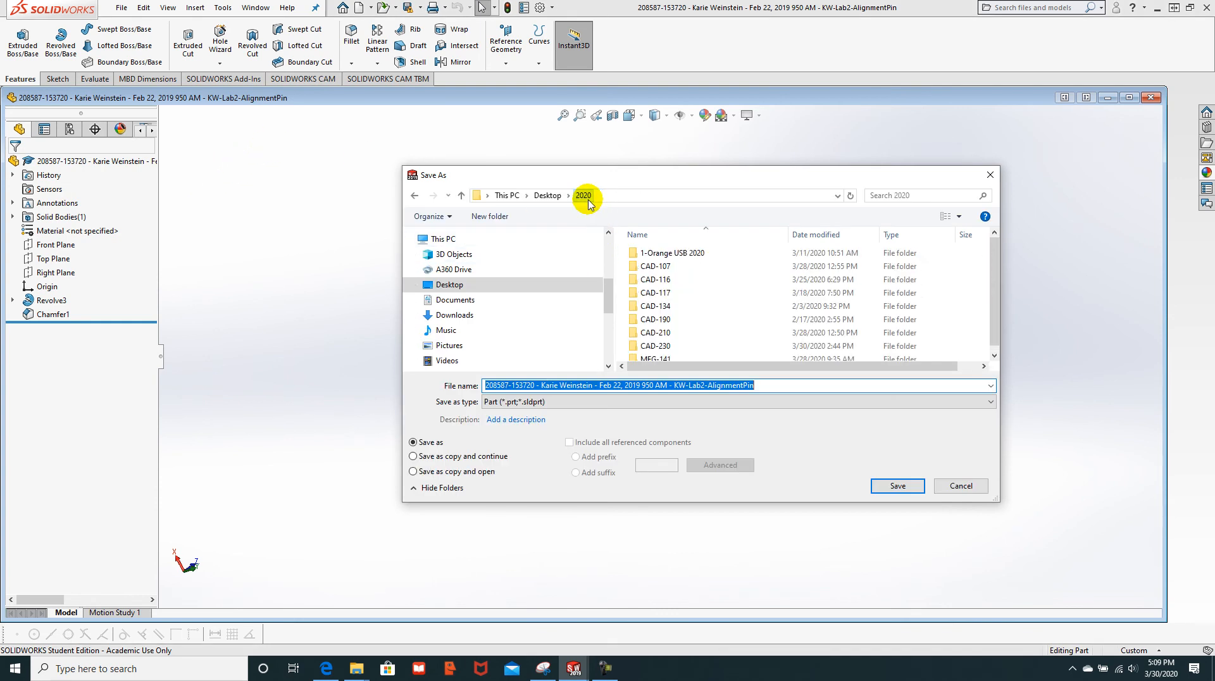
pyautogui.click(656, 346)
pyautogui.doubleClick(655, 346)
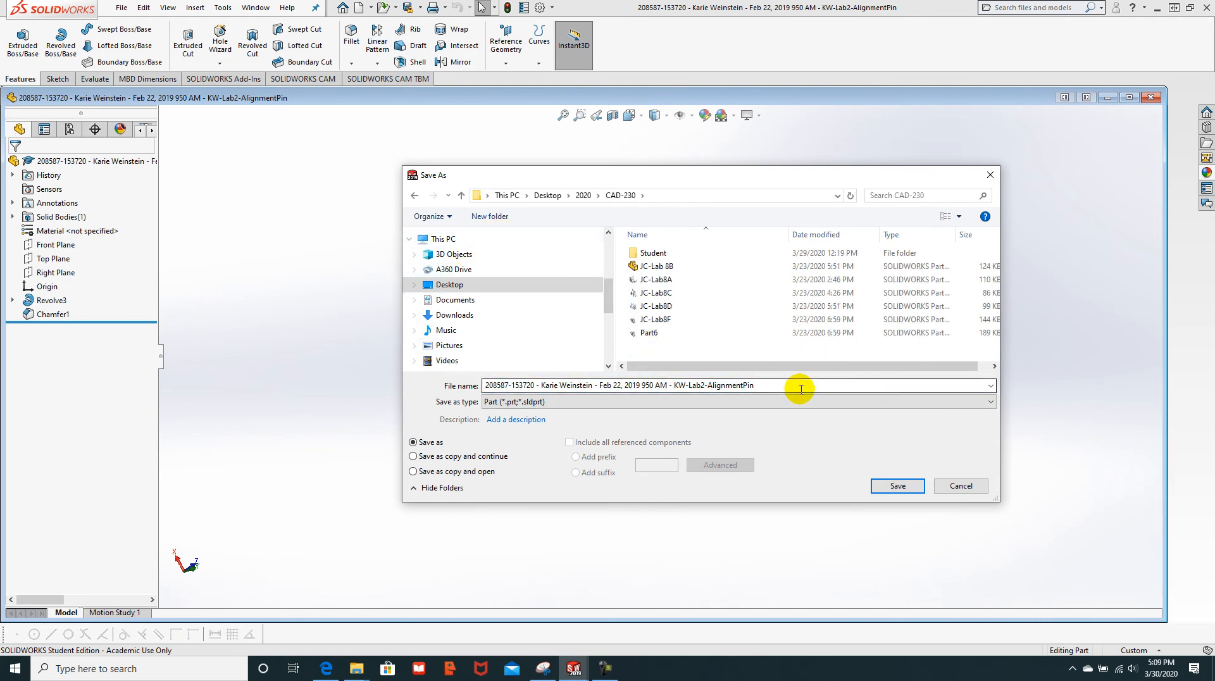
pyautogui.moveTo(800, 388); pyautogui.dragTo(406, 379)
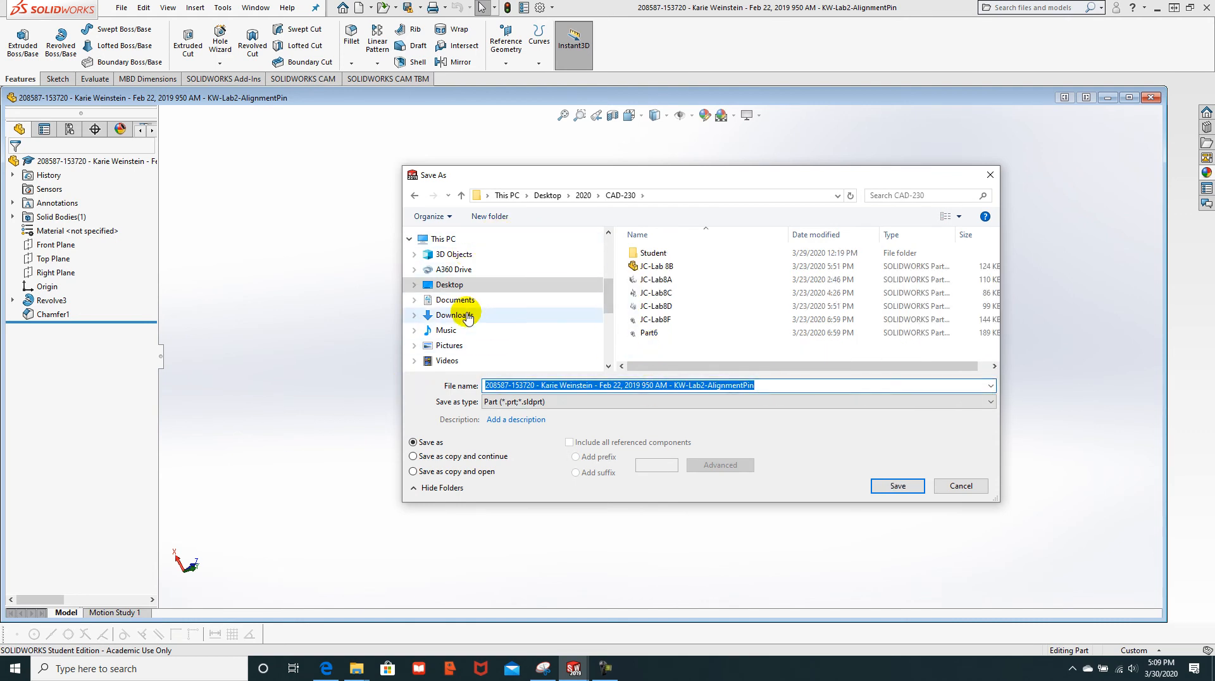
pyautogui.write('Pin')
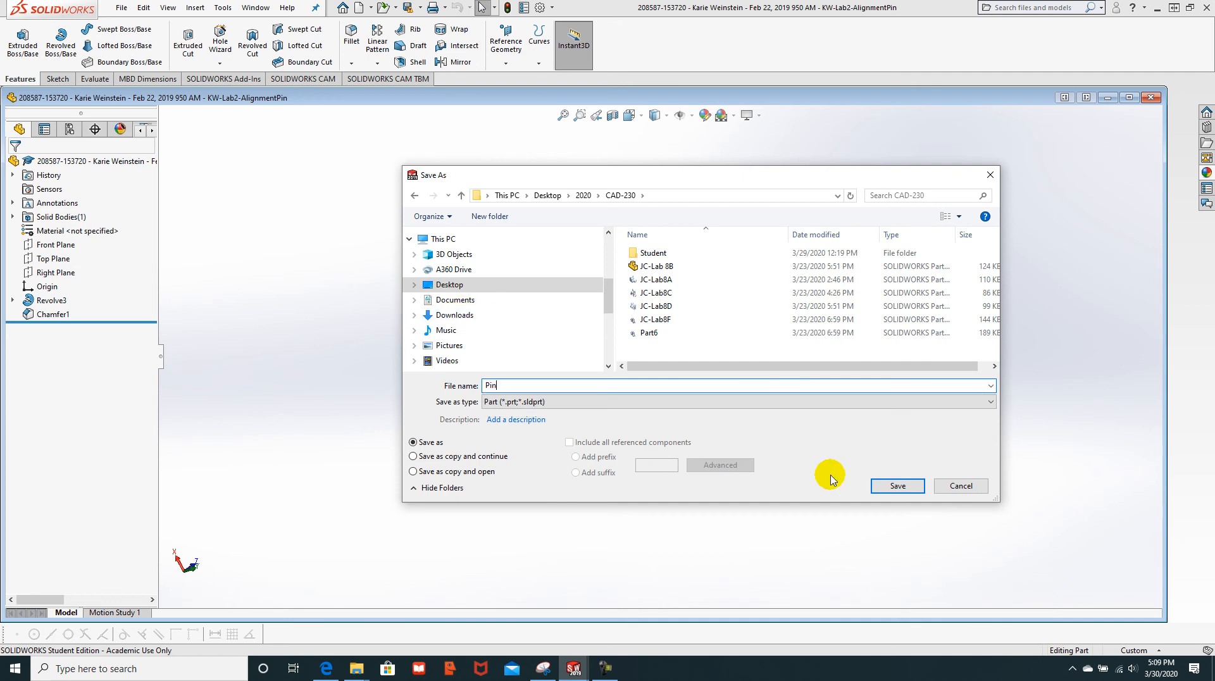
pyautogui.click(912, 486)
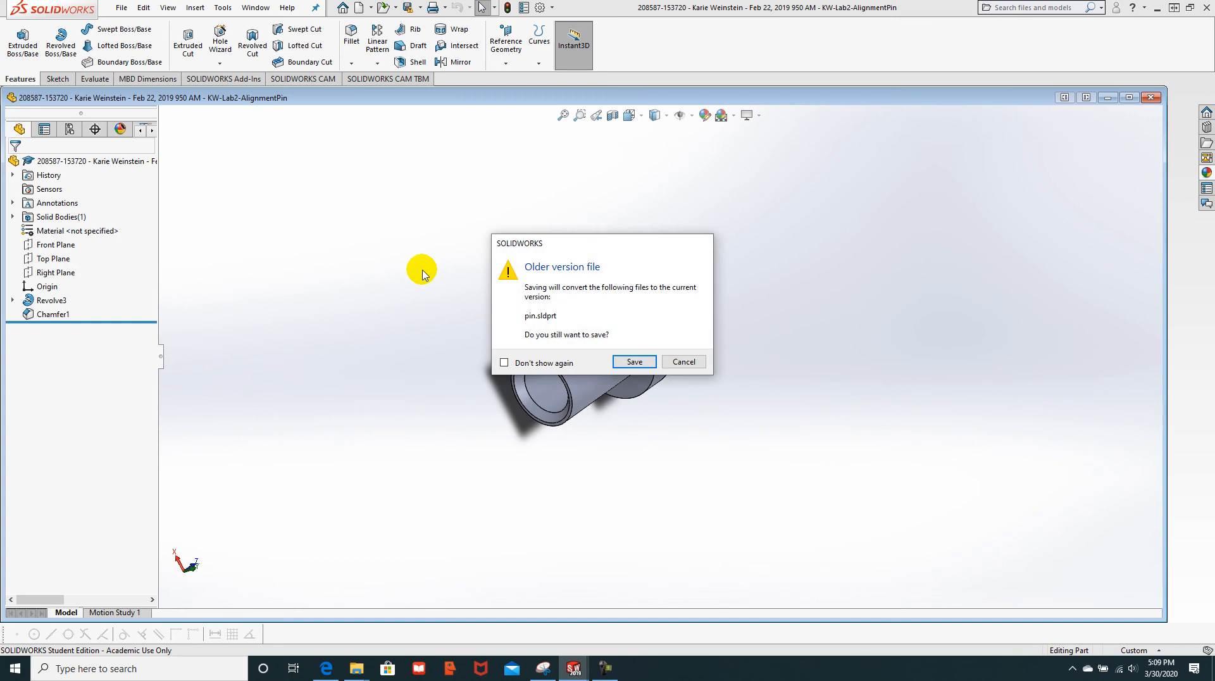
pyautogui.click(632, 360)
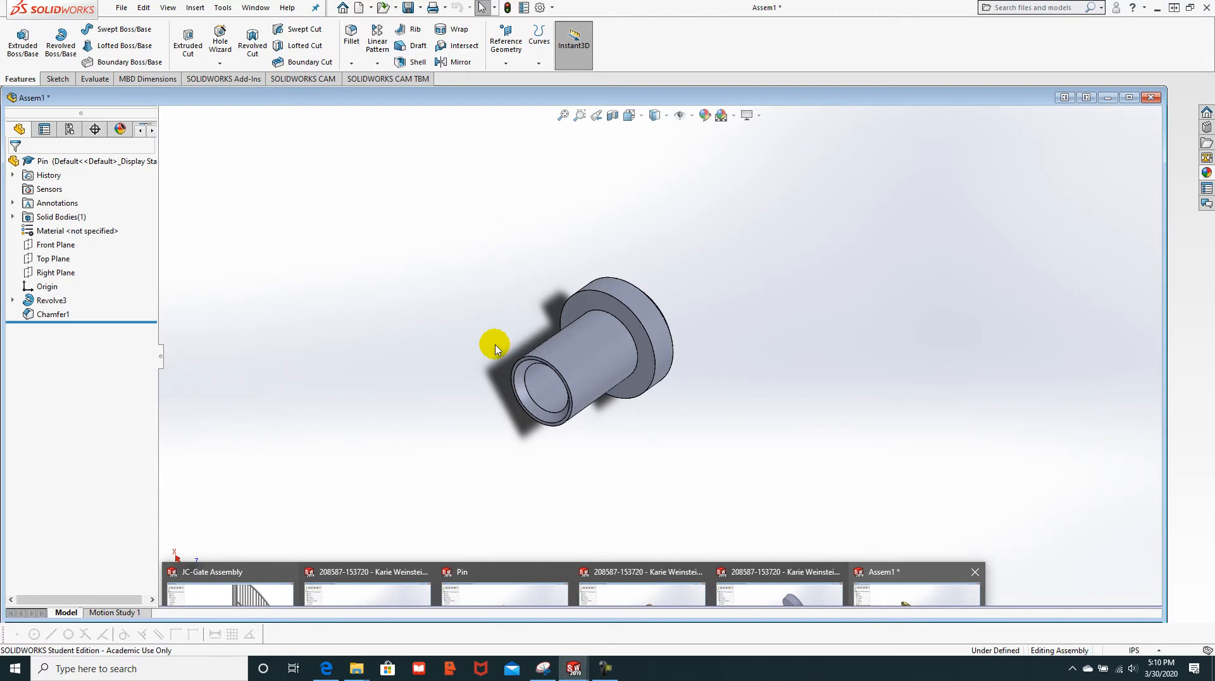
# Step: Insert the saved Pin part into Assem1 as Pin<1>, left of the link chain
pyautogui.click(908, 578)
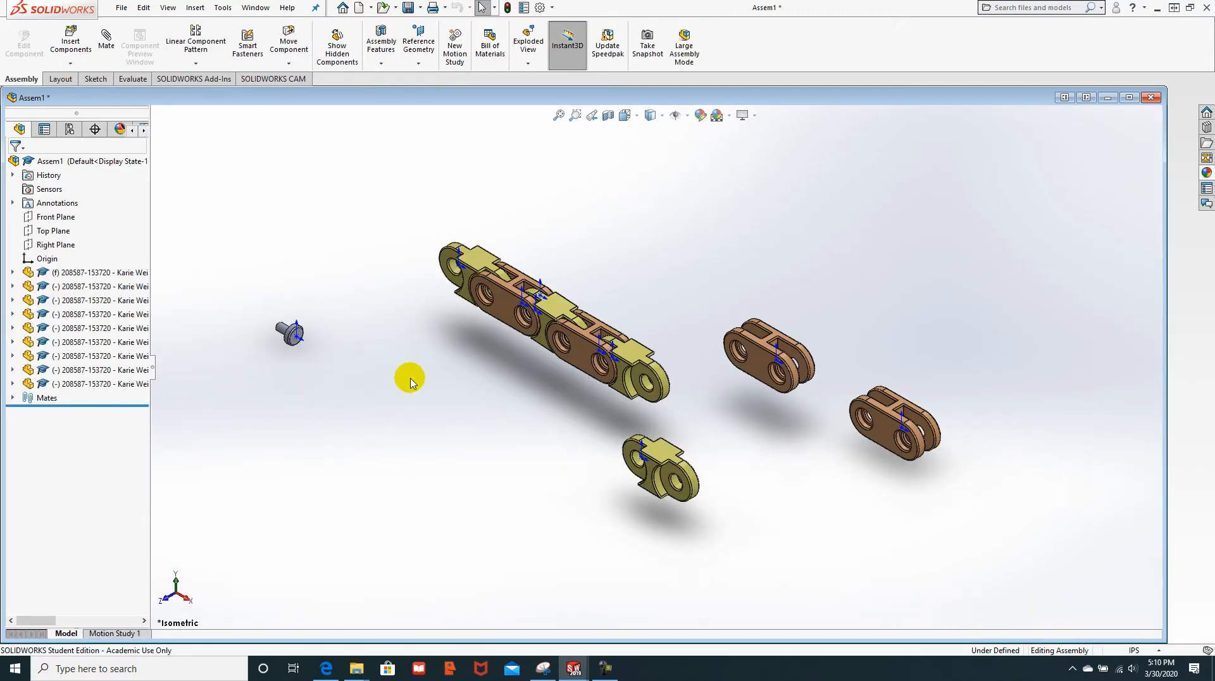
pyautogui.click(75, 66)
pyautogui.click(87, 82)
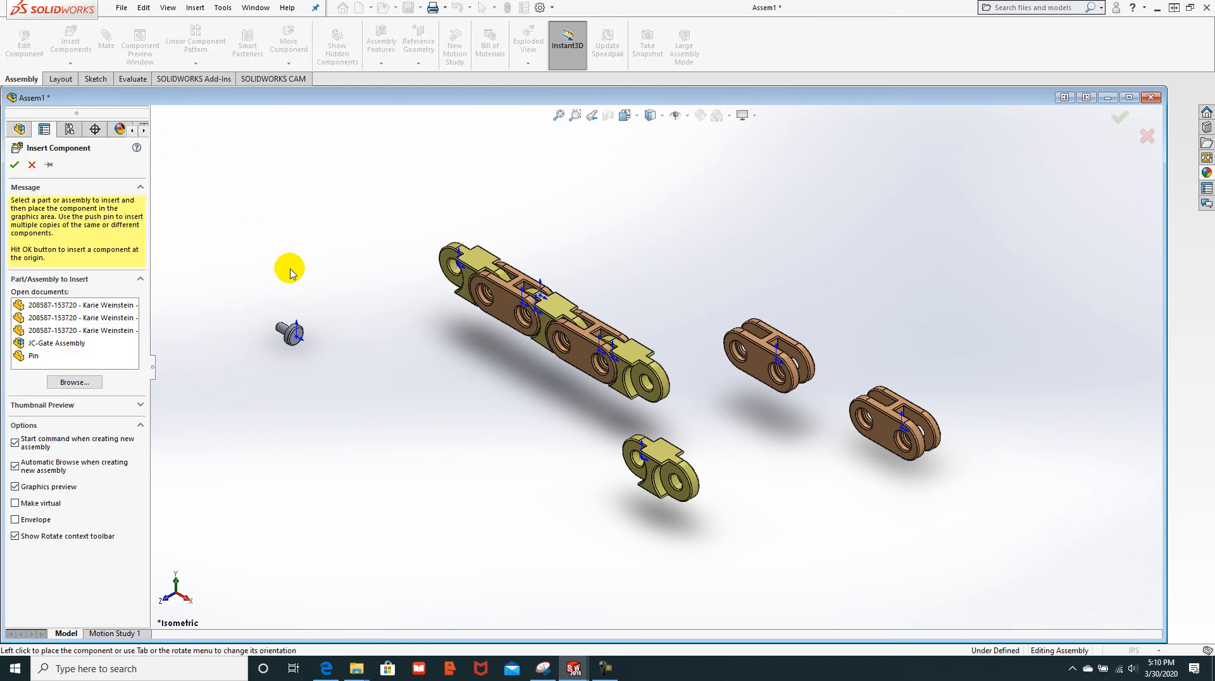
pyautogui.click(35, 355)
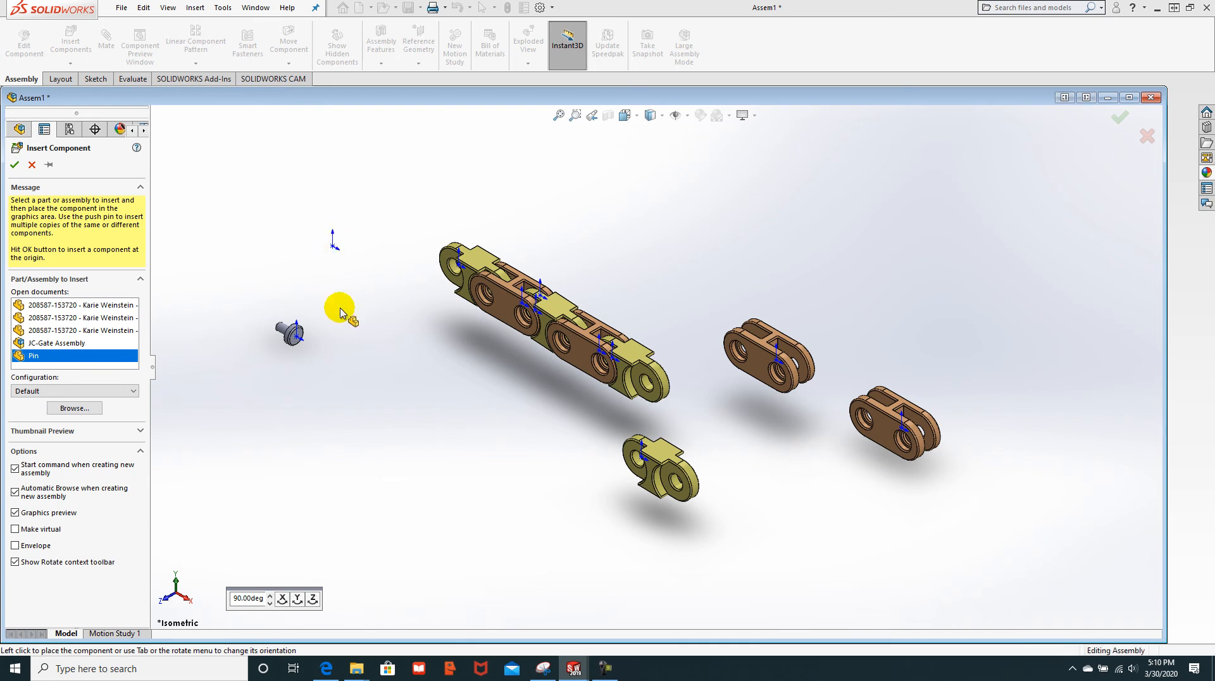
pyautogui.click(356, 328)
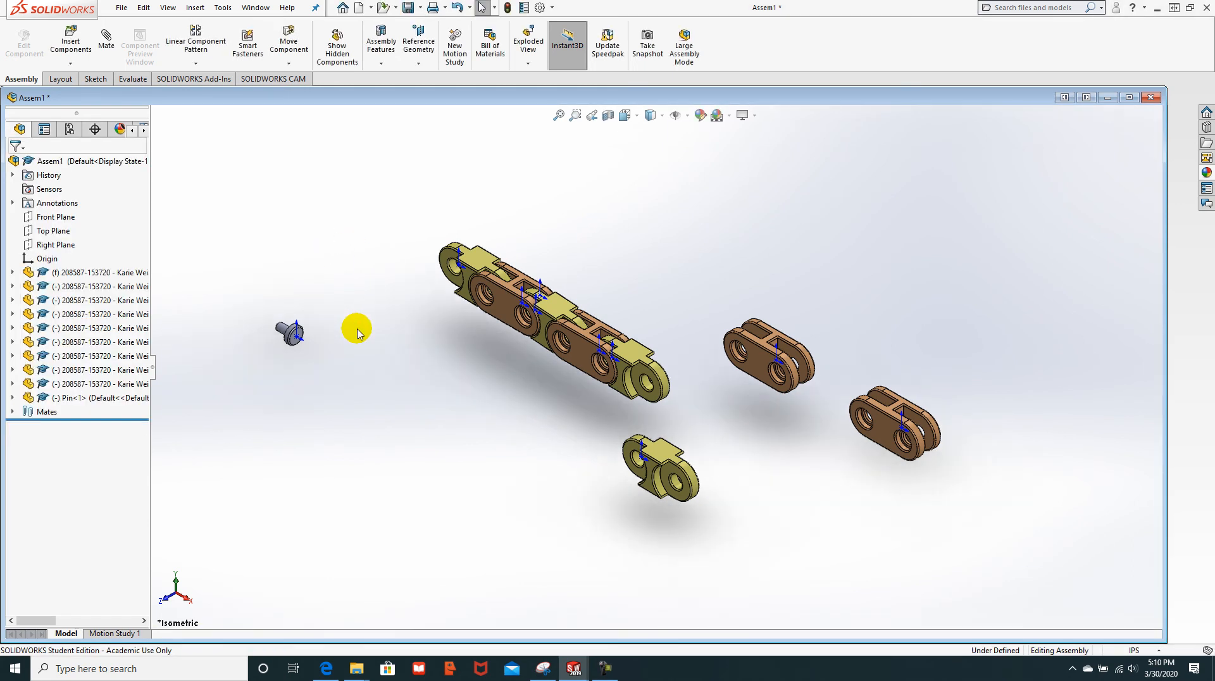
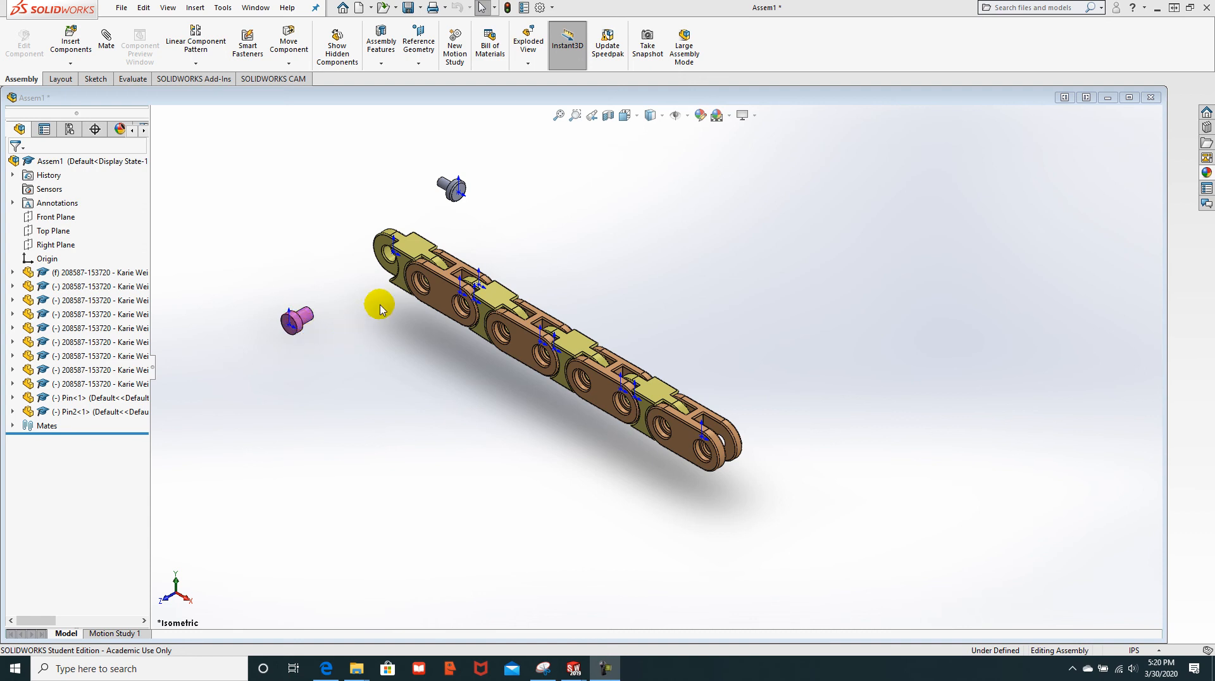
# Step: Ctrl-drag the pink pin to place two more copies beside the chain
pyautogui.scroll(-2, 387, 309)
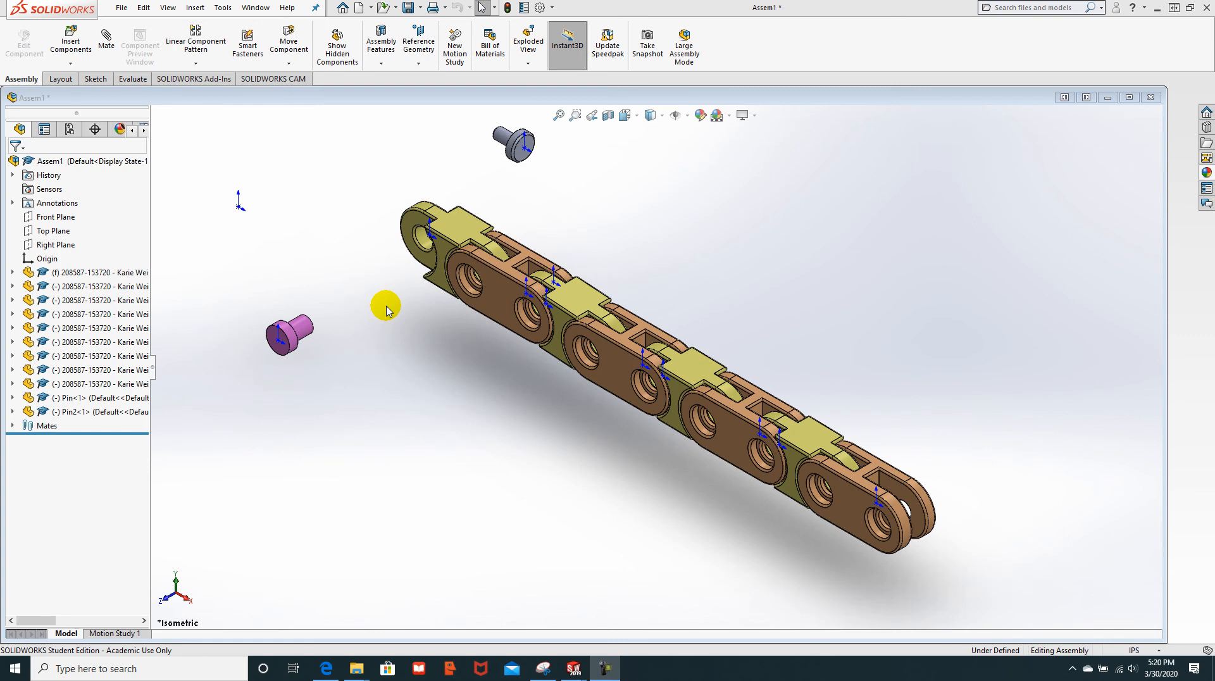
pyautogui.keyDown('ctrl'); pyautogui.moveTo(294, 343); pyautogui.dragTo(475, 479); pyautogui.keyUp('ctrl')
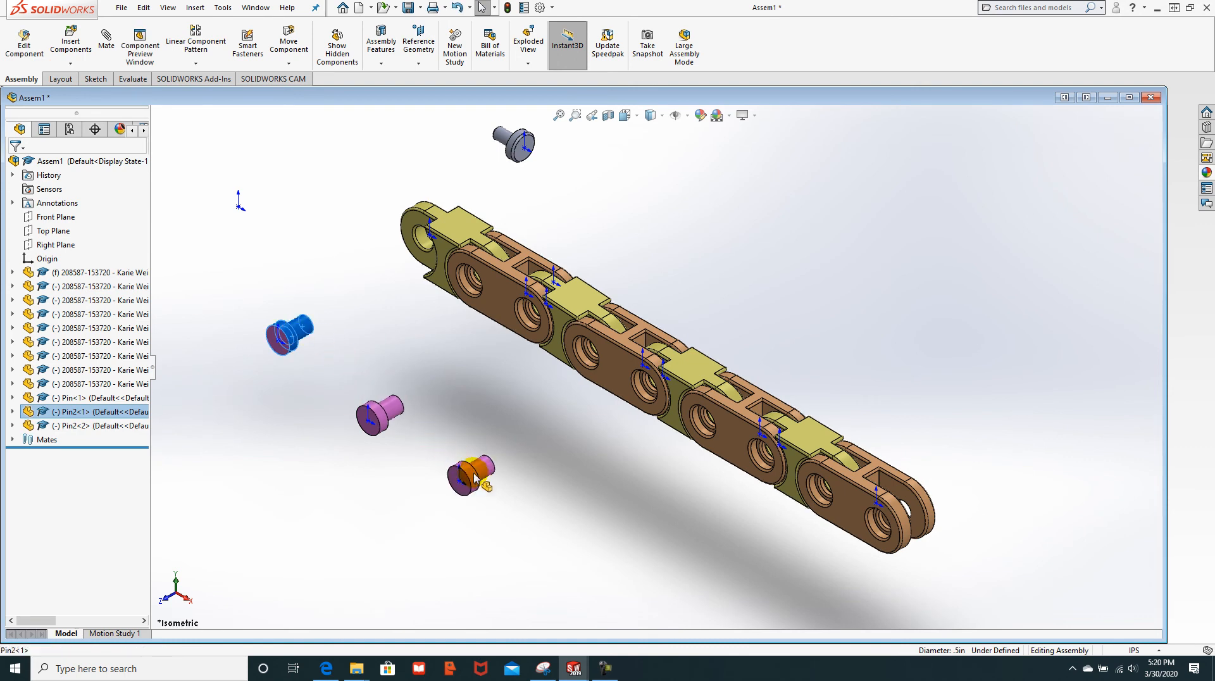
pyautogui.keyDown('ctrl'); pyautogui.moveTo(302, 332); pyautogui.dragTo(567, 533); pyautogui.keyUp('ctrl')
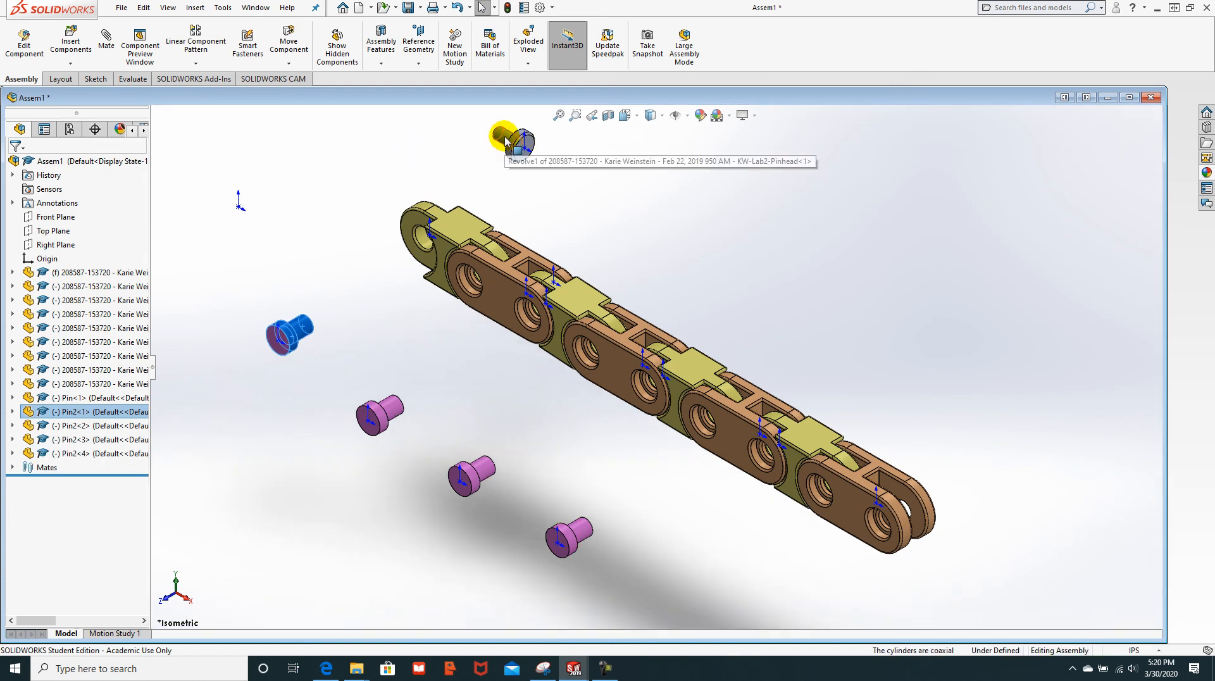
# Step: Make three copies of the grey pinhead beside the chain, then deselect everything
pyautogui.keyDown('ctrl'); pyautogui.moveTo(507, 143); pyautogui.dragTo(581, 196); pyautogui.keyUp('ctrl')
pyautogui.keyDown('ctrl'); pyautogui.moveTo(653, 229); pyautogui.dragTo(672, 244); pyautogui.keyUp('ctrl')
pyautogui.keyDown('ctrl'); pyautogui.moveTo(676, 237); pyautogui.dragTo(776, 286); pyautogui.keyUp('ctrl')
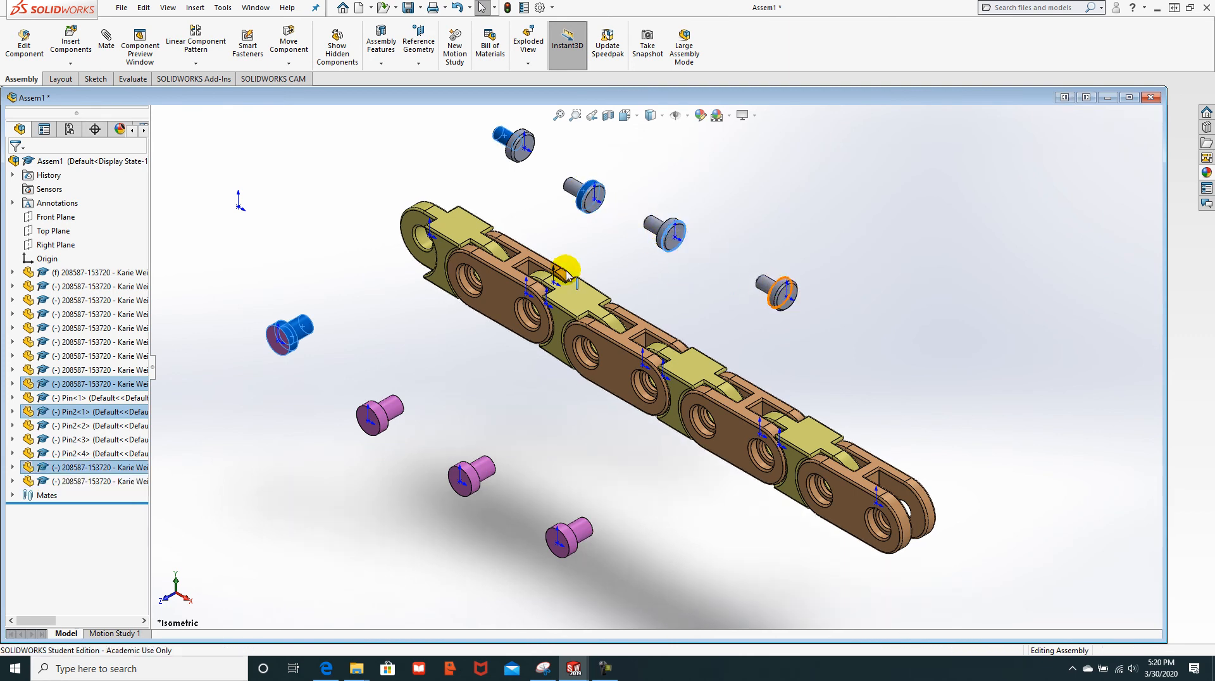
pyautogui.click(450, 415)
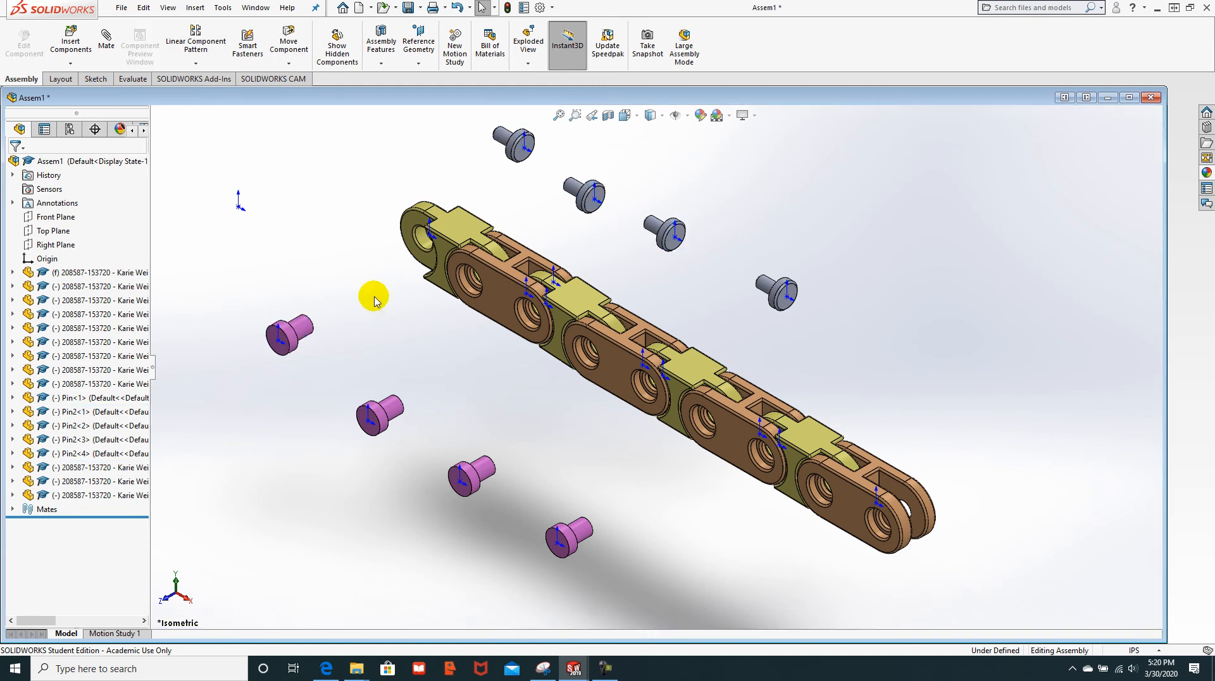
pyautogui.scroll(-2, 362, 306)
pyautogui.click(587, 278)
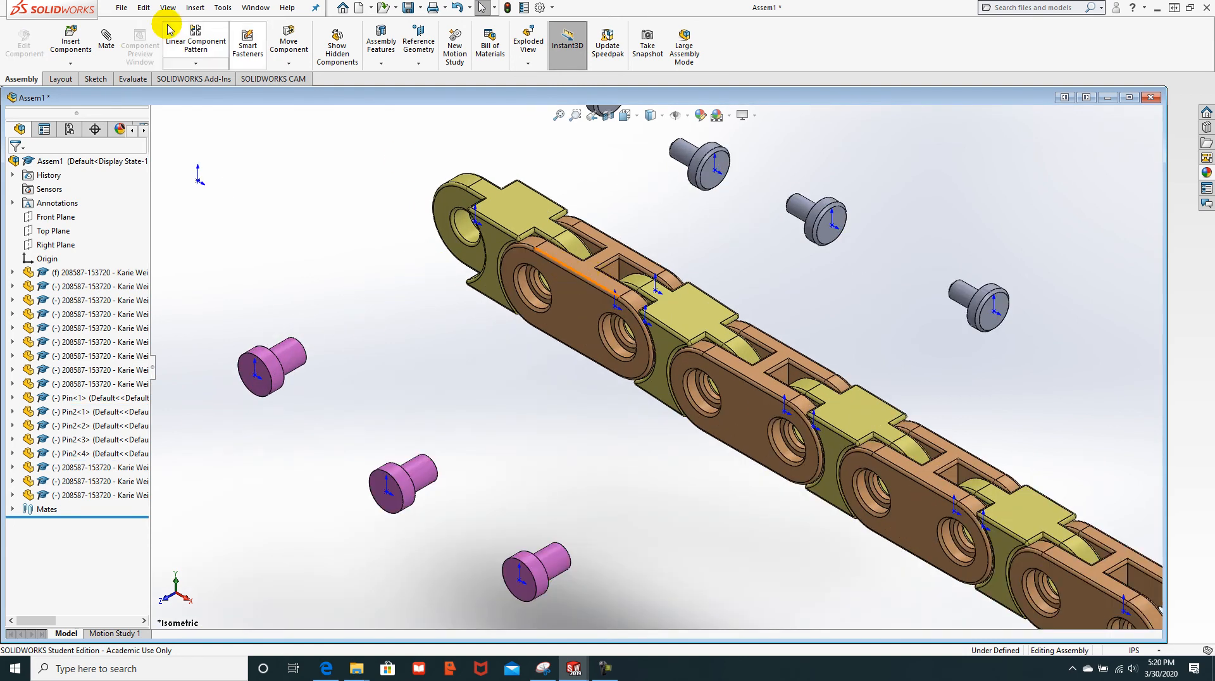
# Step: Mate the first two pins concentrically into the first two link holes
pyautogui.click(105, 41)
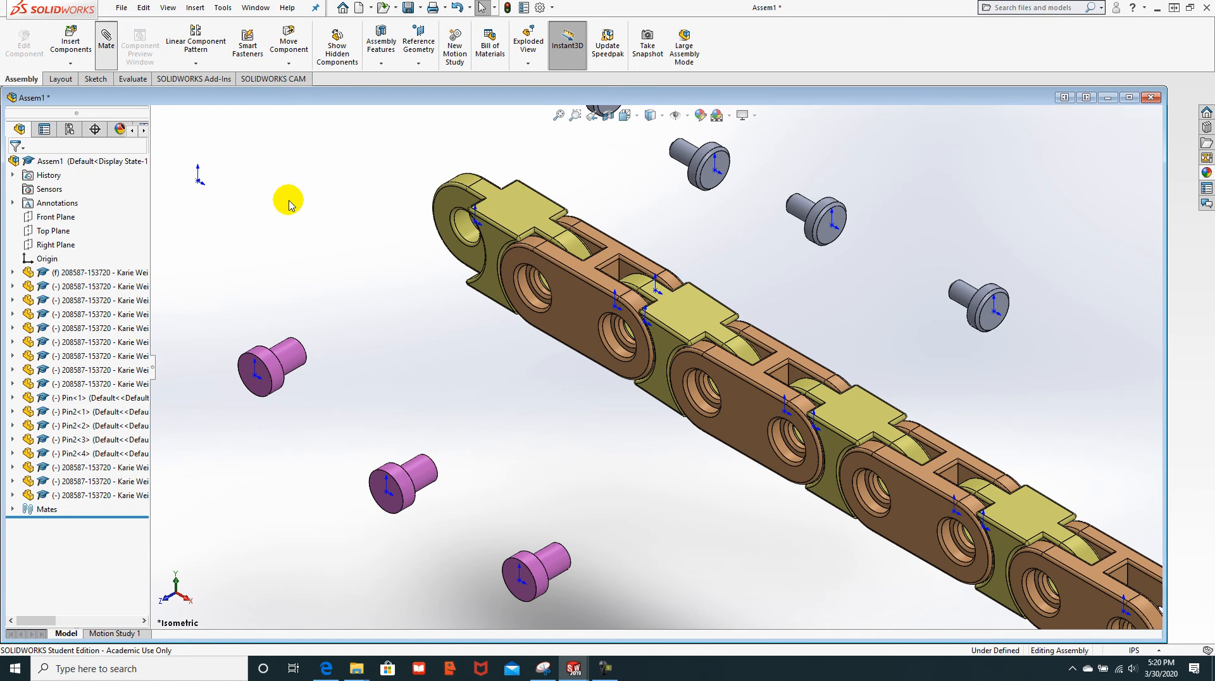
pyautogui.click(296, 355)
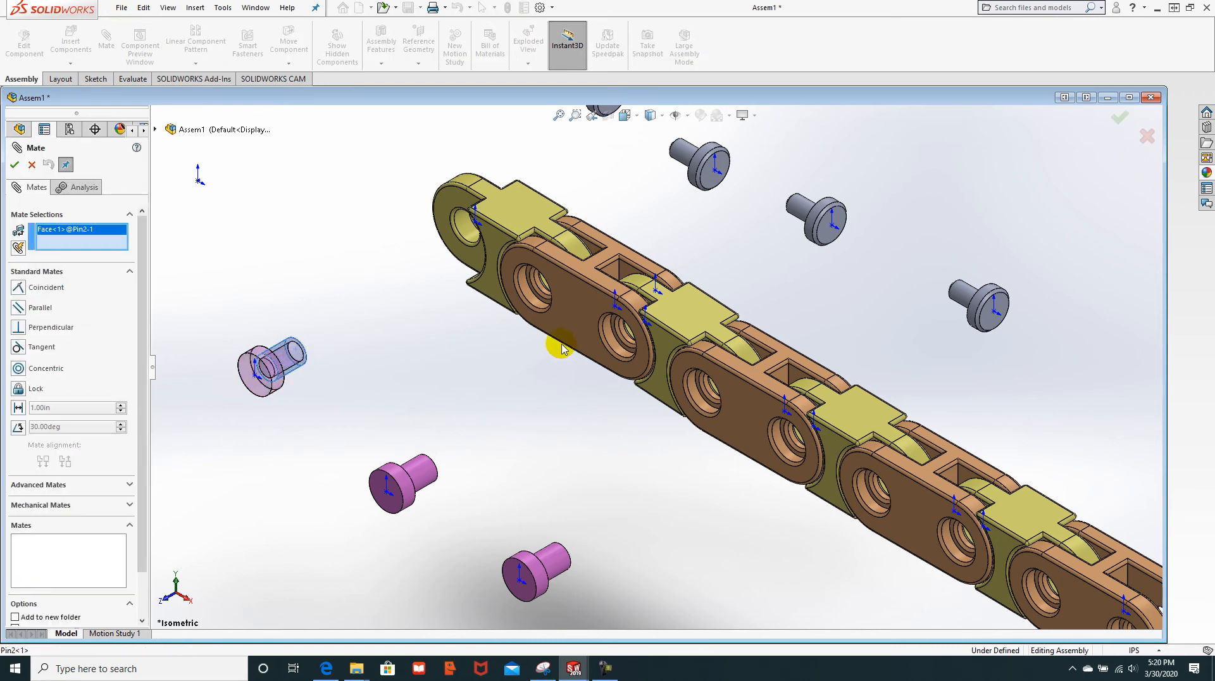
pyautogui.scroll(-2, 561, 348)
pyautogui.click(527, 283)
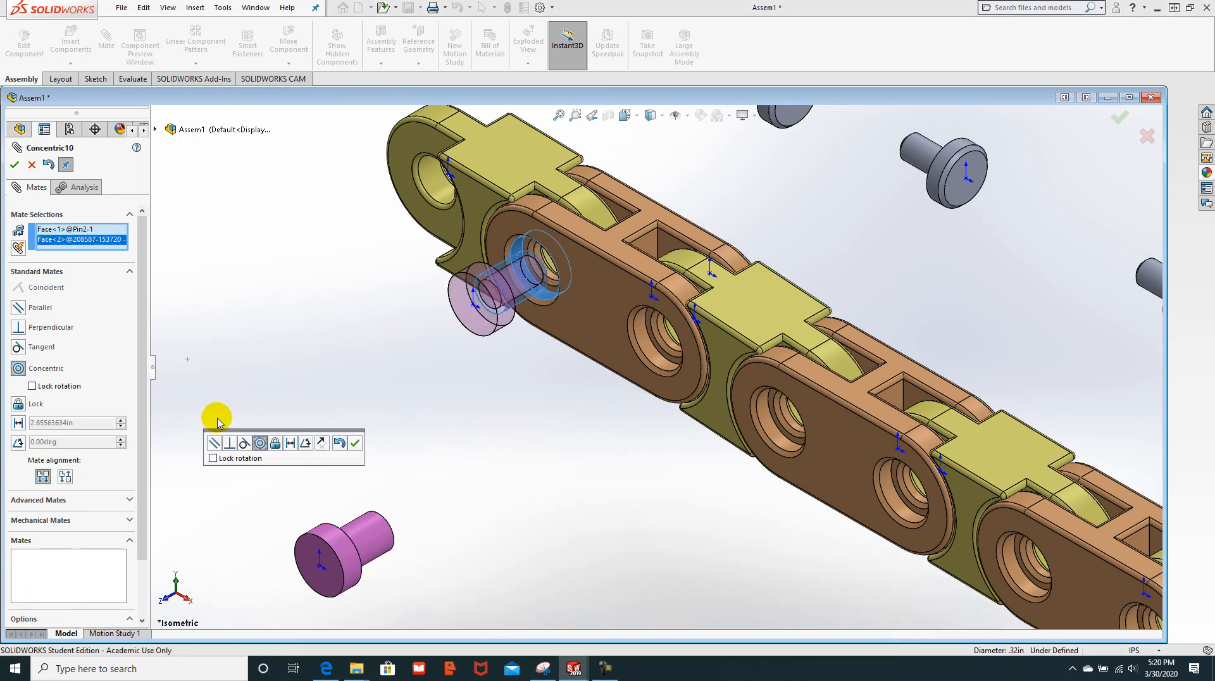
pyautogui.click(355, 444)
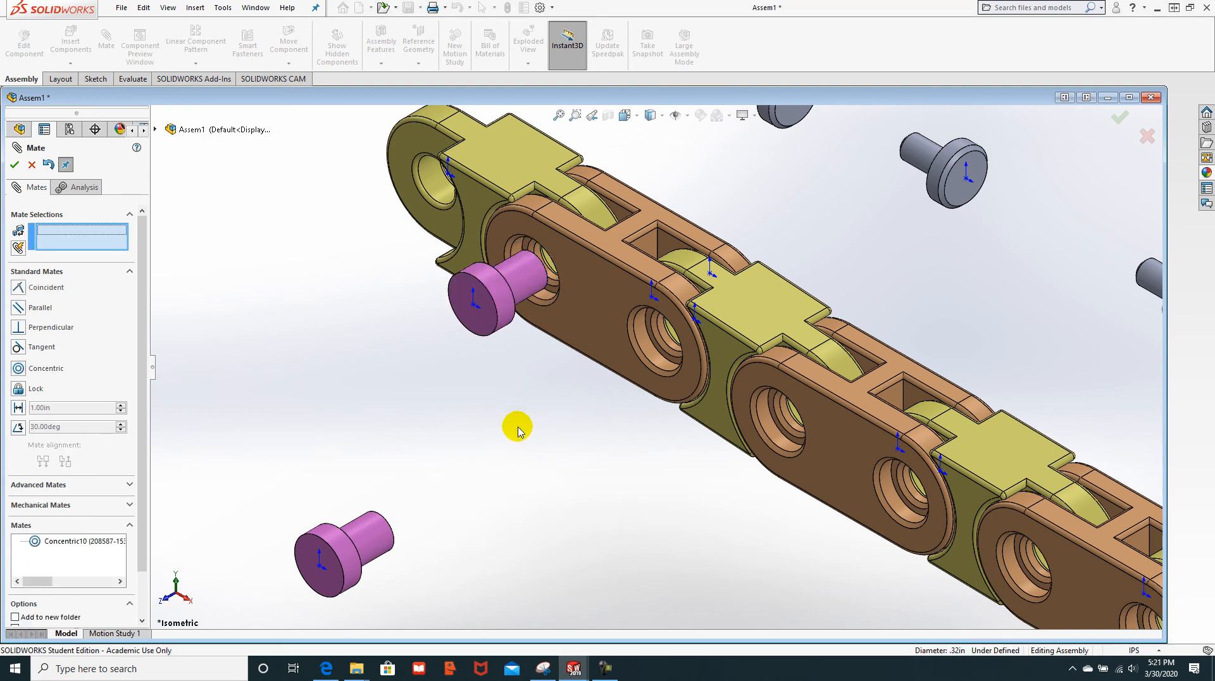
pyautogui.click(375, 541)
pyautogui.click(639, 345)
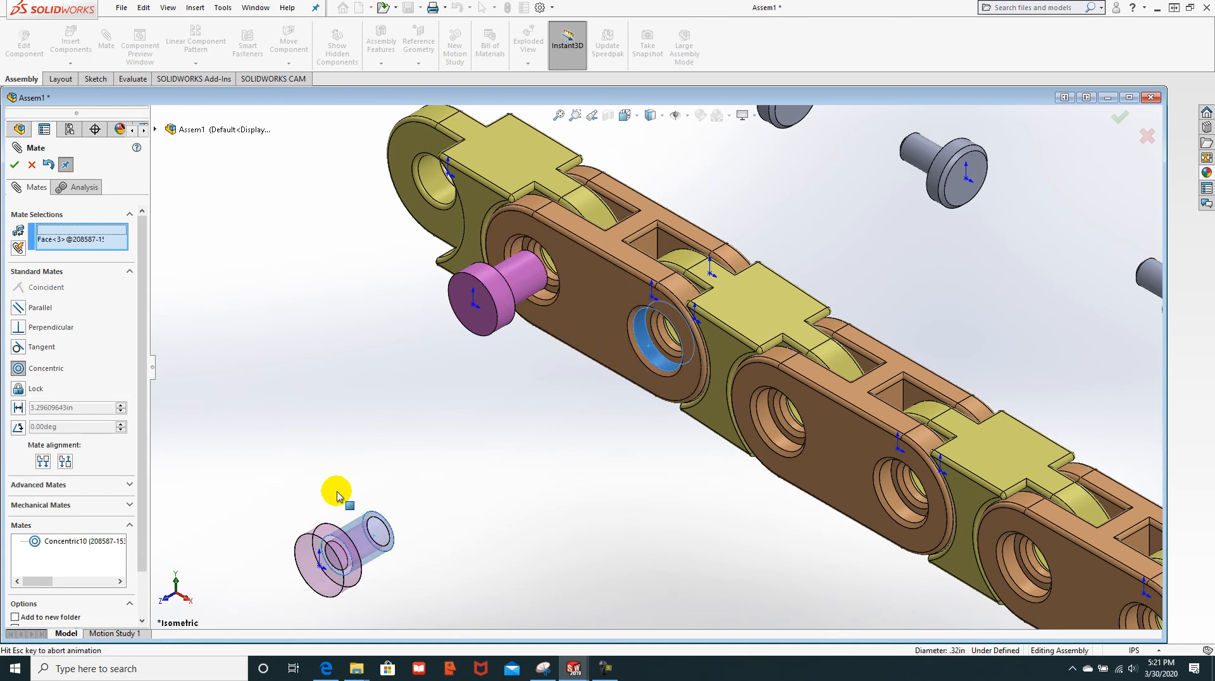
pyautogui.click(323, 511)
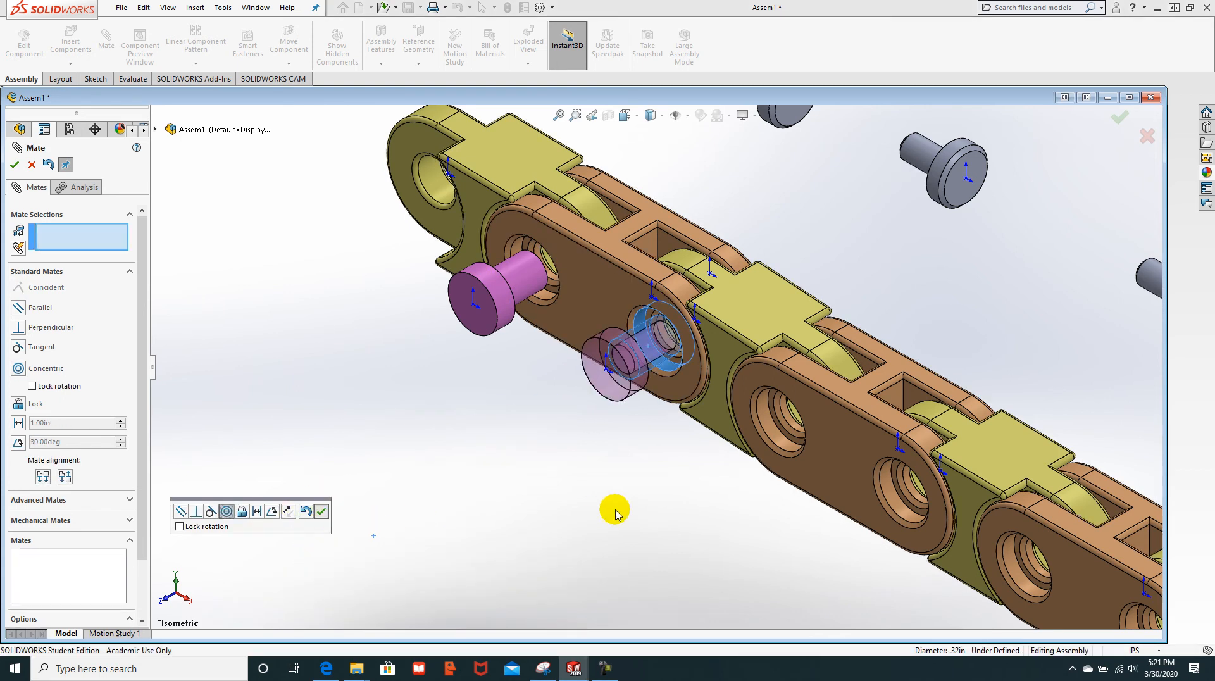
# Step: Mate a third pin concentrically in the next hole, move the last loose pin, and exit Mate
pyautogui.scroll(4, 618, 506)
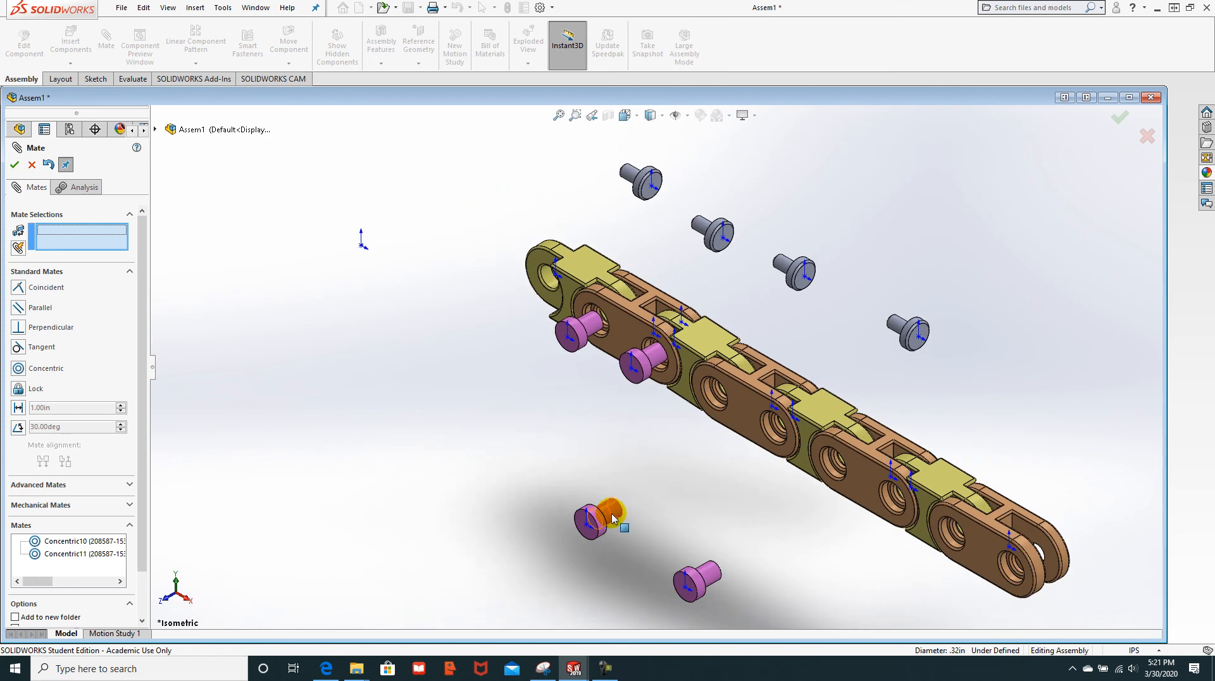
pyautogui.click(601, 513)
pyautogui.scroll(-4, 696, 408)
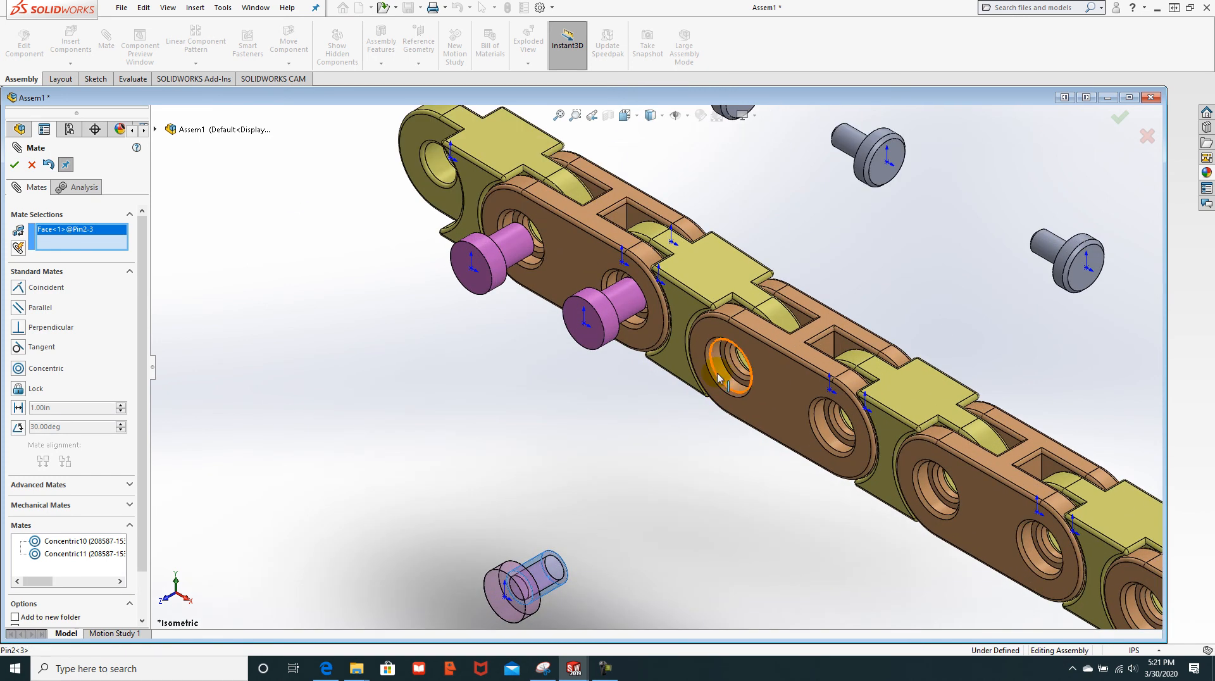
pyautogui.click(718, 378)
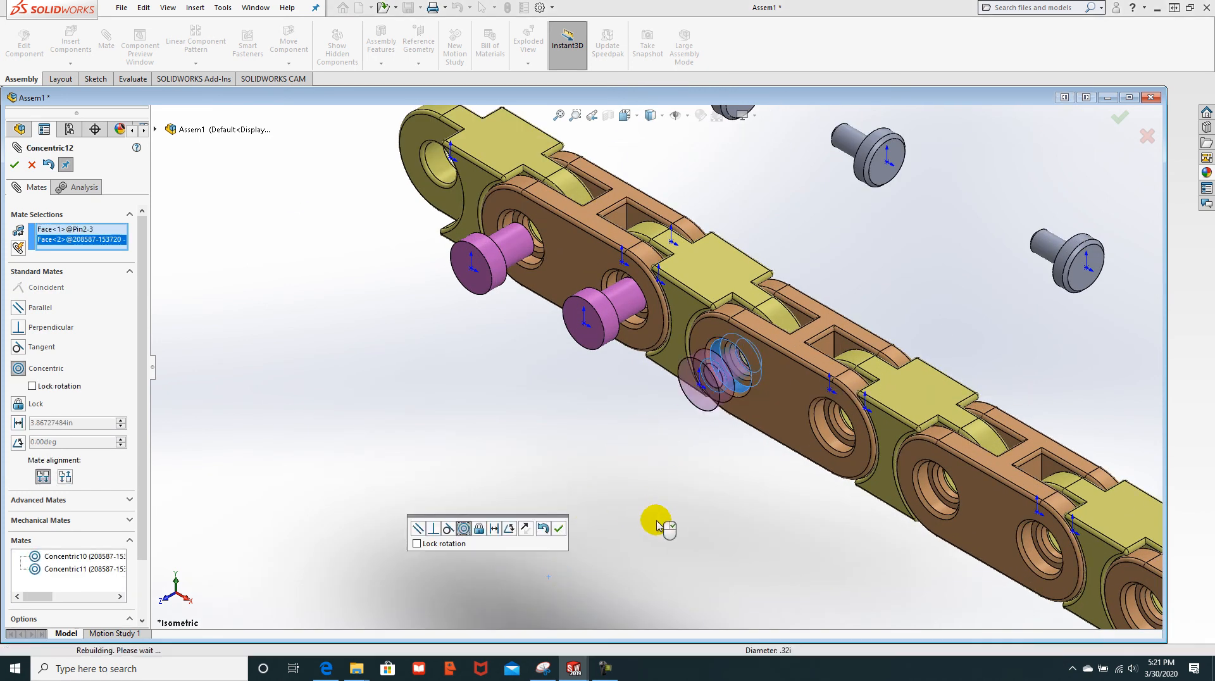
pyautogui.scroll(4, 660, 525)
pyautogui.click(557, 528)
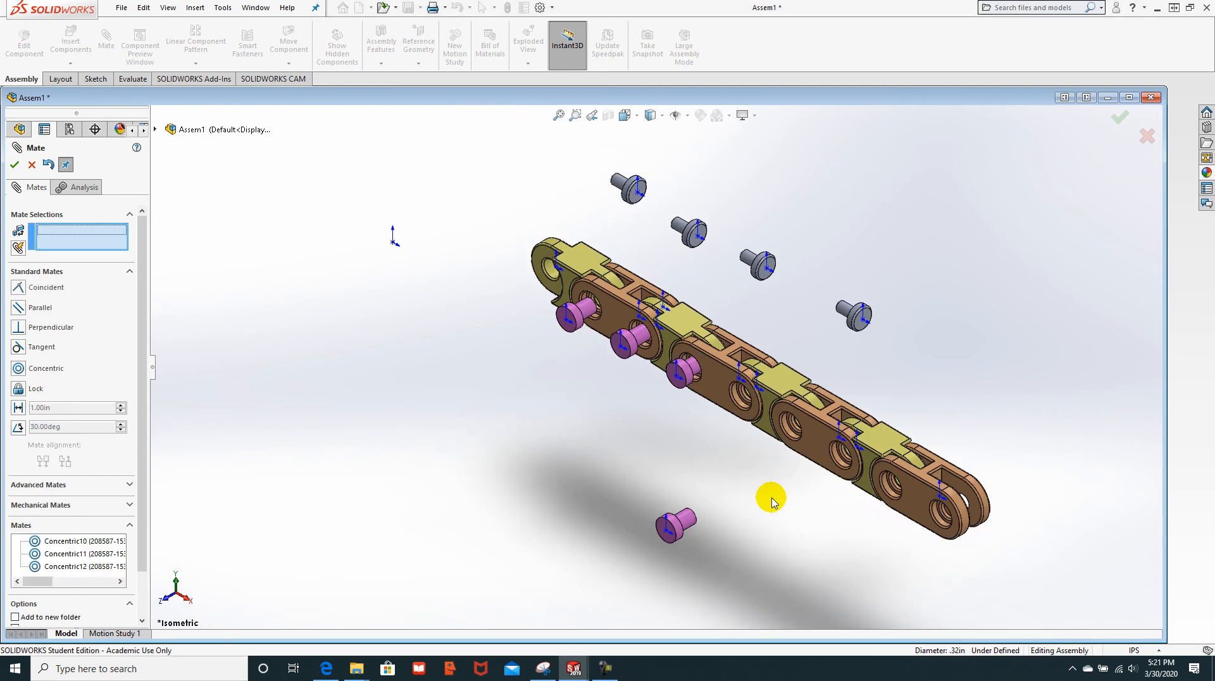
pyautogui.scroll(-4, 765, 501)
pyautogui.scroll(5, 688, 487)
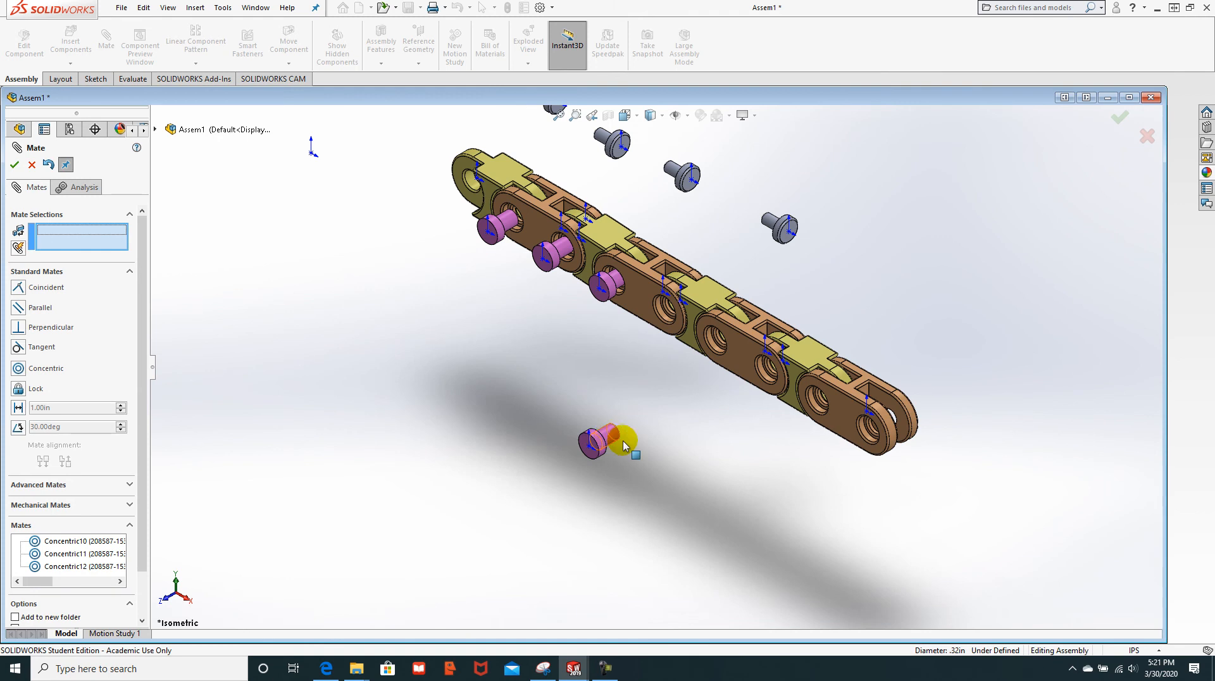
pyautogui.moveTo(609, 435); pyautogui.dragTo(584, 391)
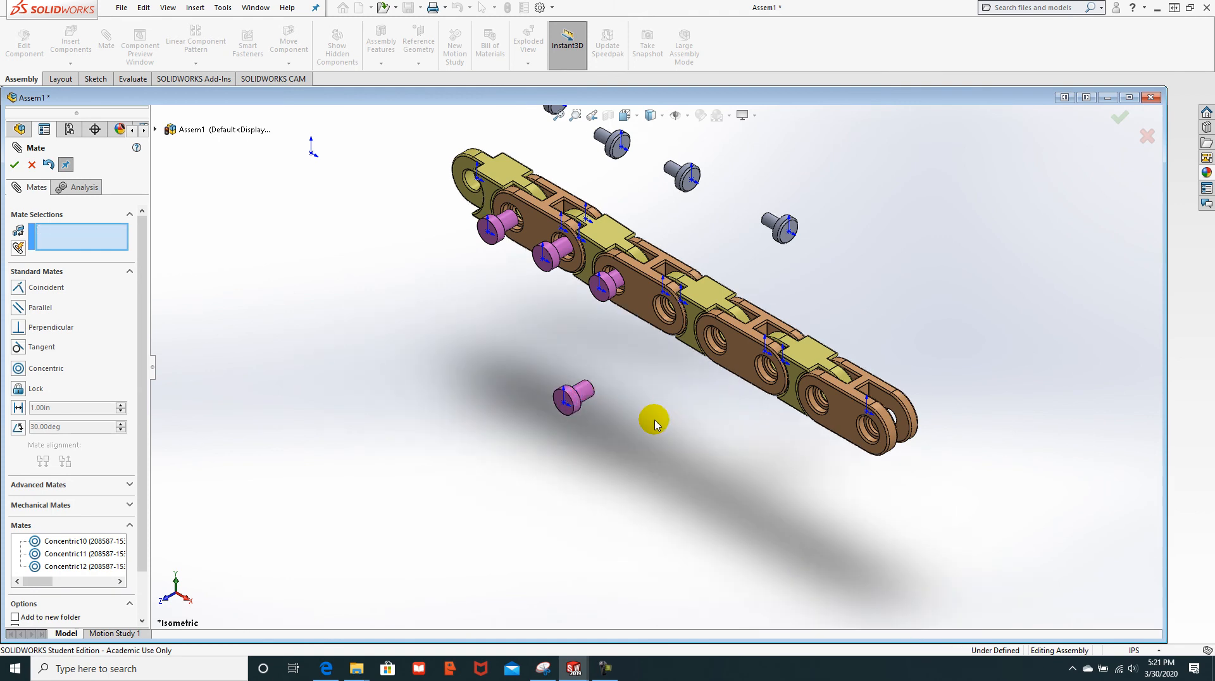
pyautogui.press('Escape')
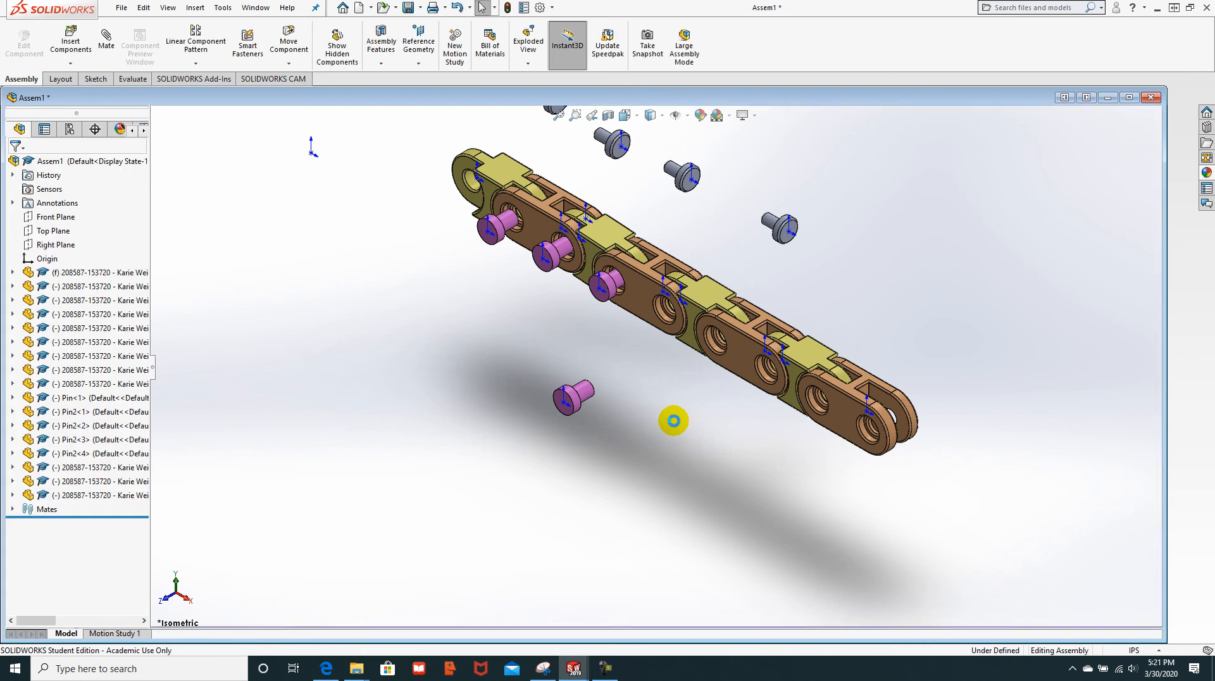
# Step: Copy the loose pin, then pick a pin face and a link hole edge for a mate
pyautogui.keyDown('ctrl'); pyautogui.moveTo(586, 396); pyautogui.dragTo(719, 471); pyautogui.keyUp('ctrl')
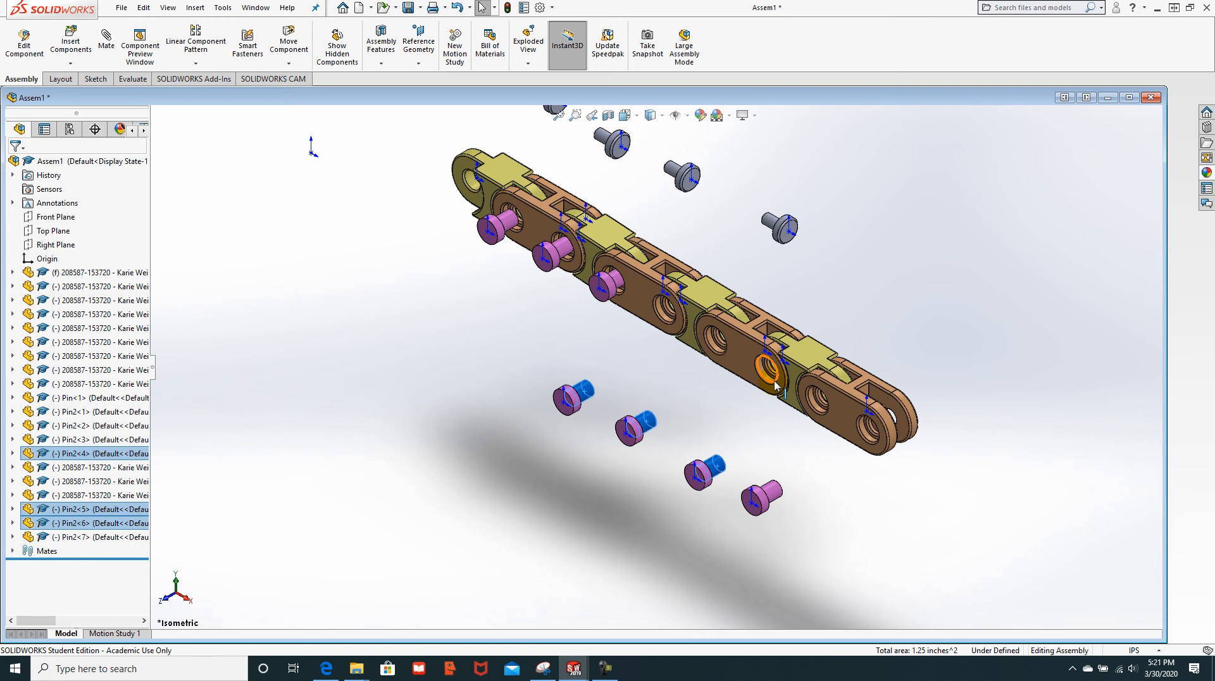
pyautogui.press('Escape')
pyautogui.click(112, 47)
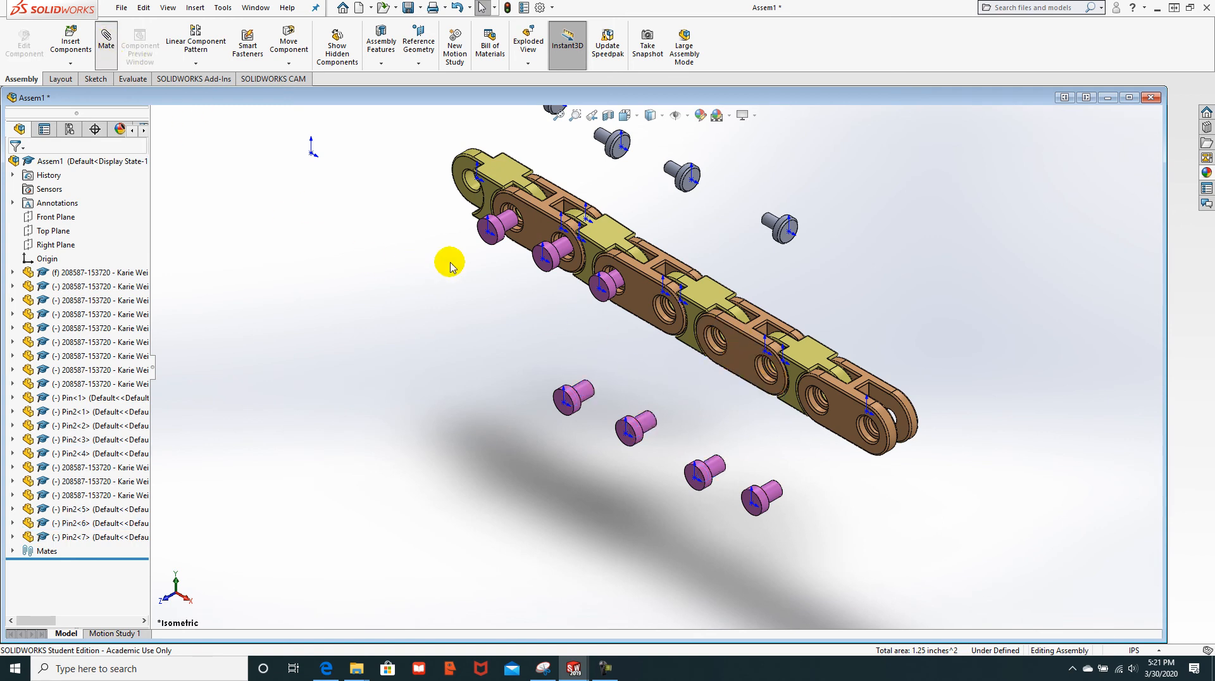
pyautogui.scroll(-3, 672, 341)
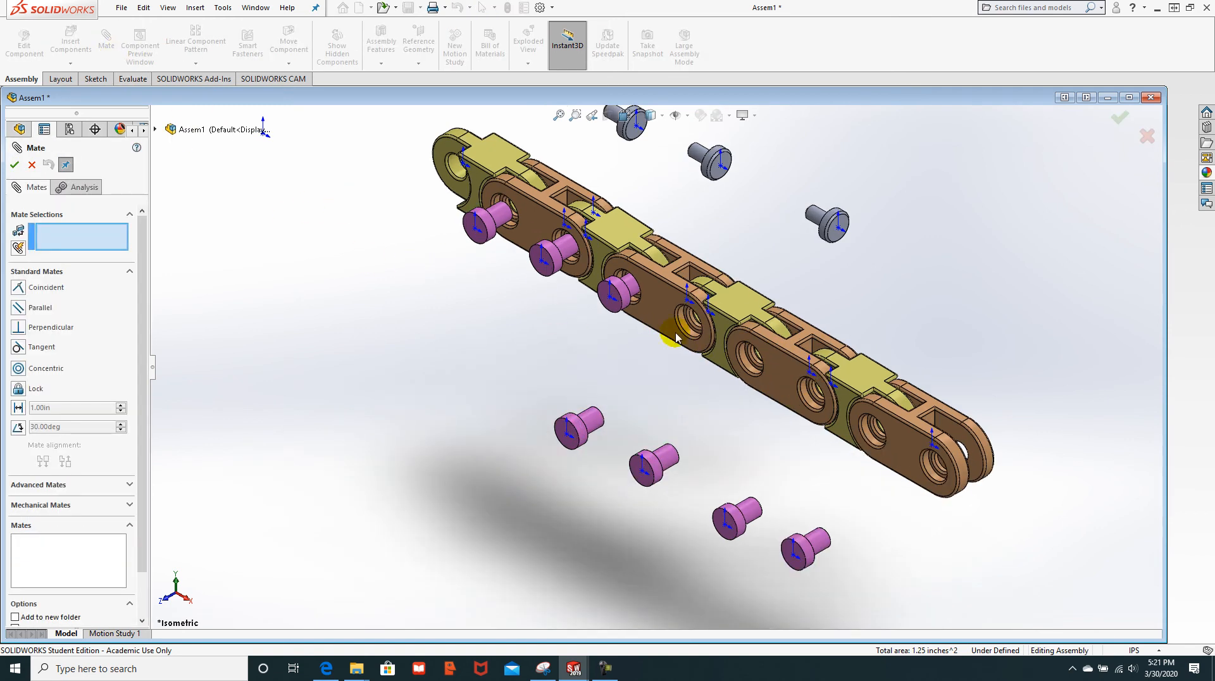
pyautogui.click(581, 439)
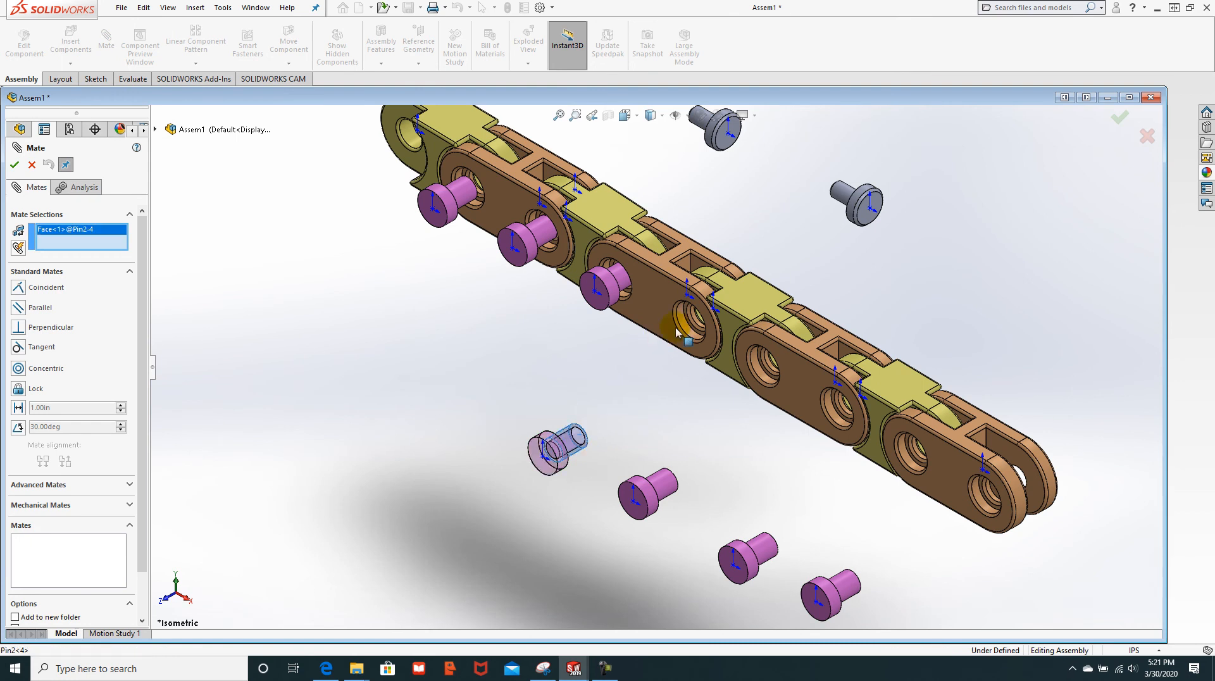
pyautogui.click(683, 328)
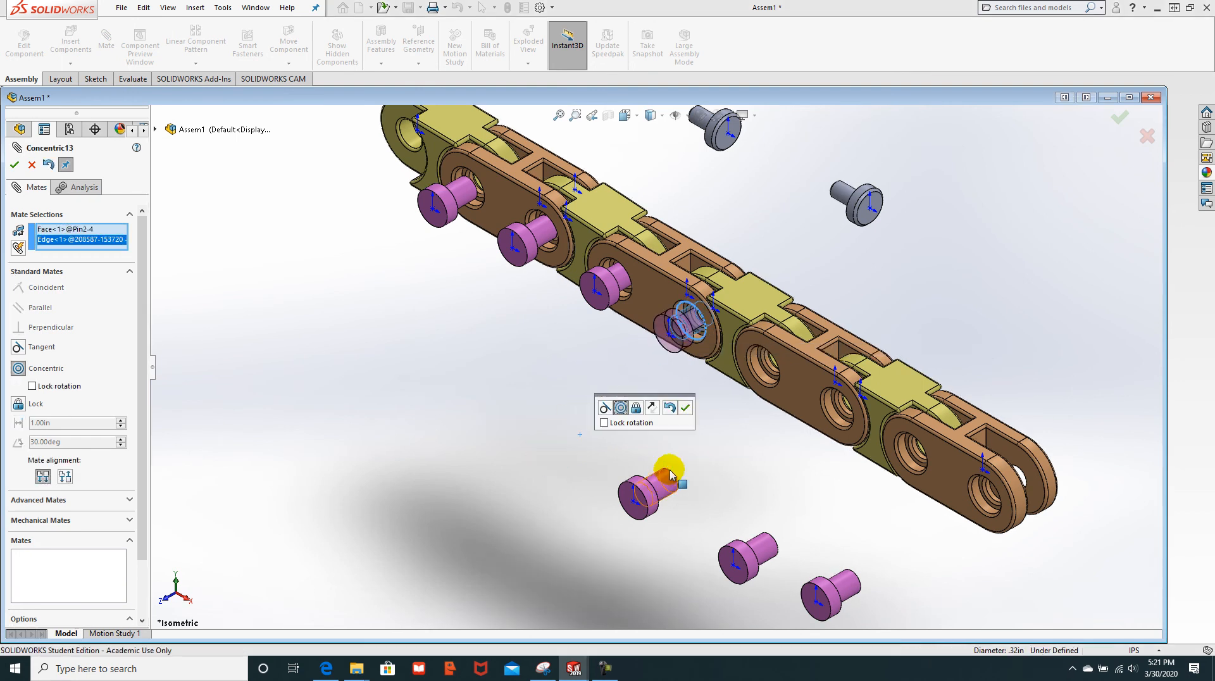
# Step: Abandon that mate and instead select a loose pin and an empty link hole's edge
pyautogui.press('Escape')
pyautogui.press('Escape')
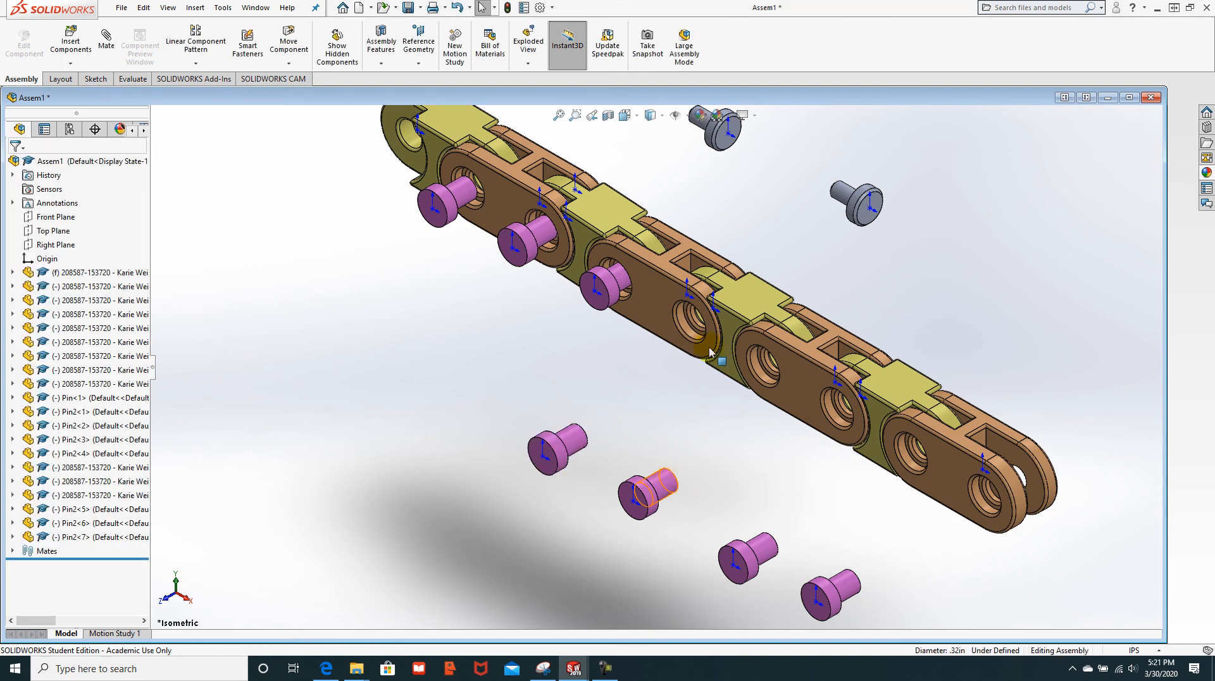
pyautogui.click(655, 485)
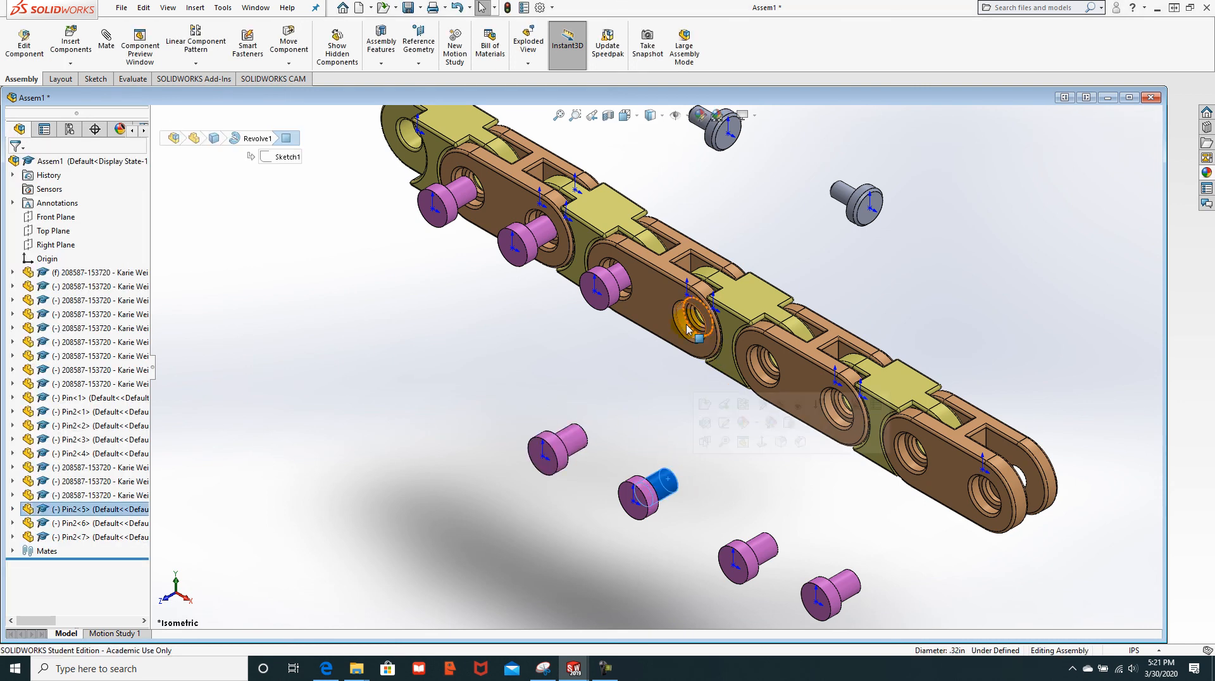
pyautogui.click(755, 373)
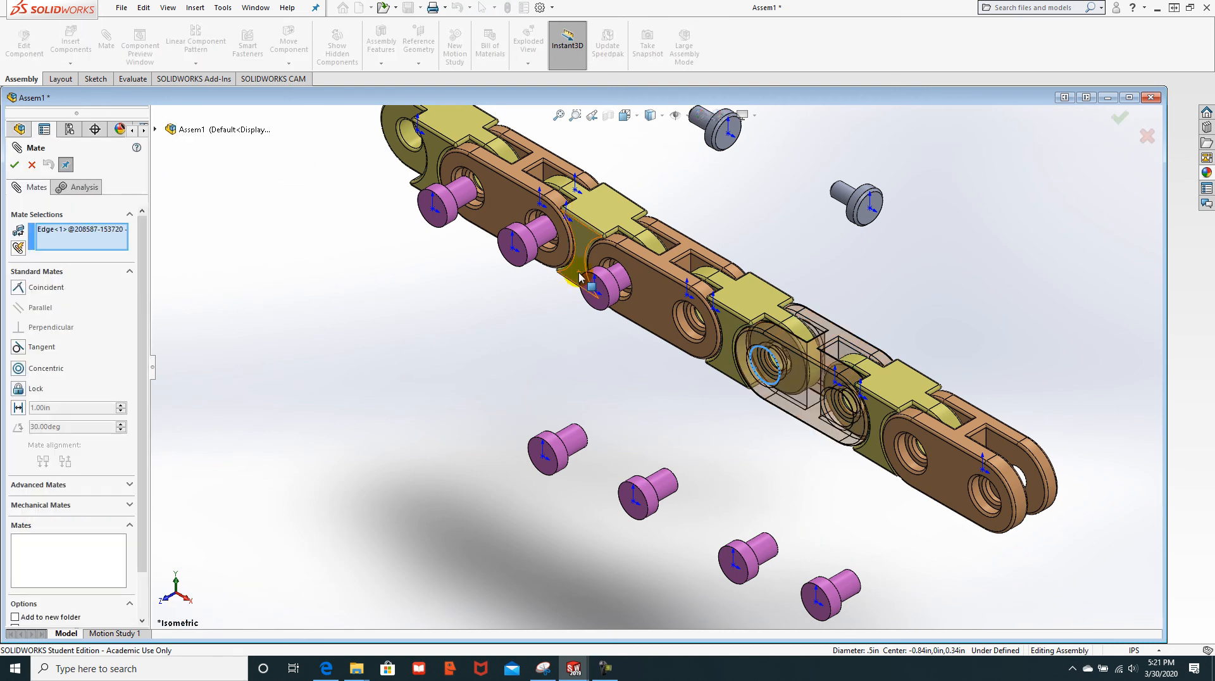
# Step: Concentrically mate two loose pins into open link holes
pyautogui.click(667, 488)
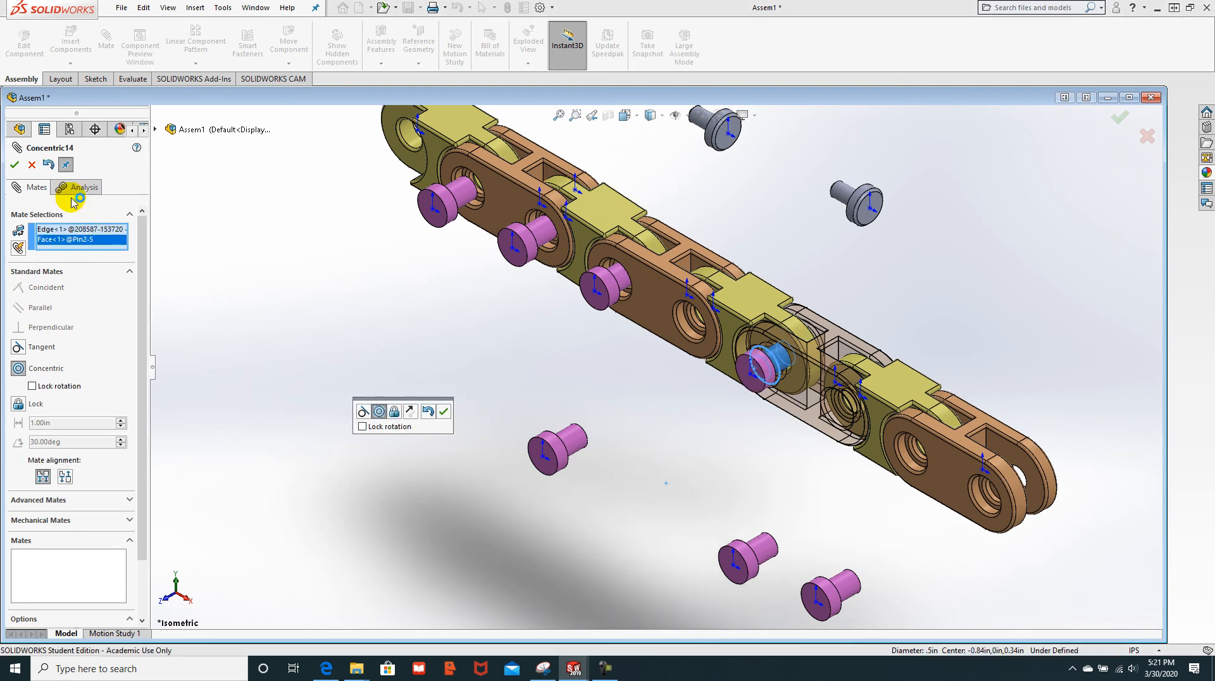
pyautogui.click(14, 165)
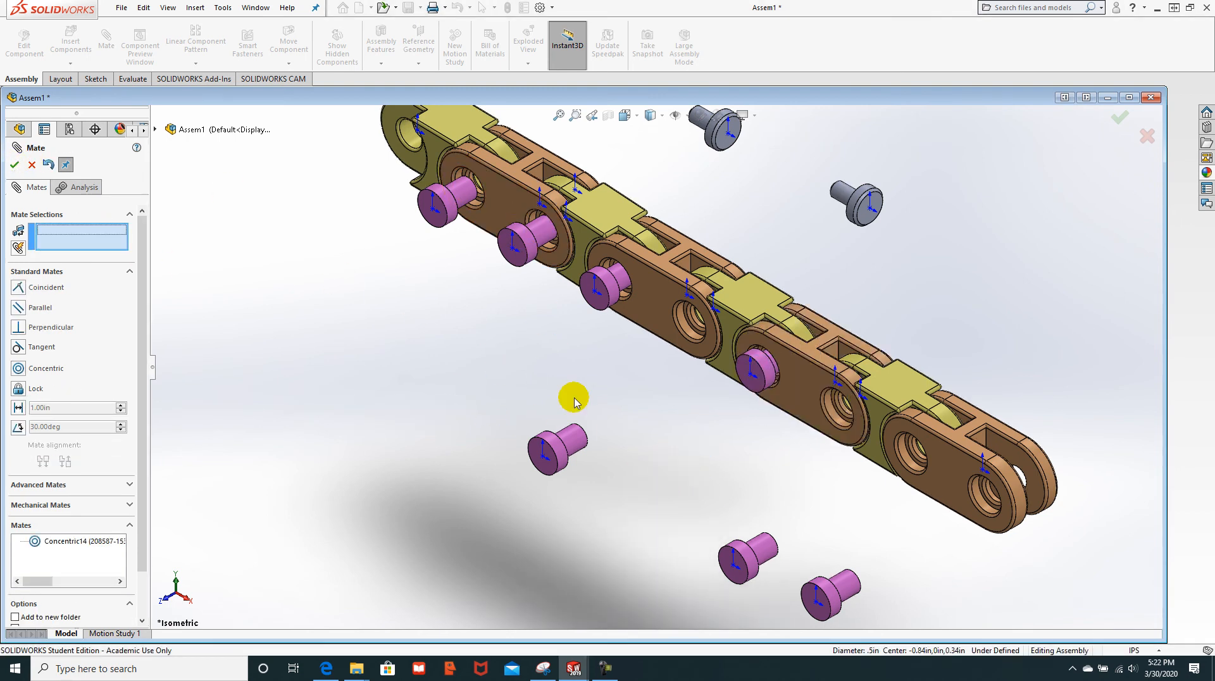
pyautogui.click(577, 444)
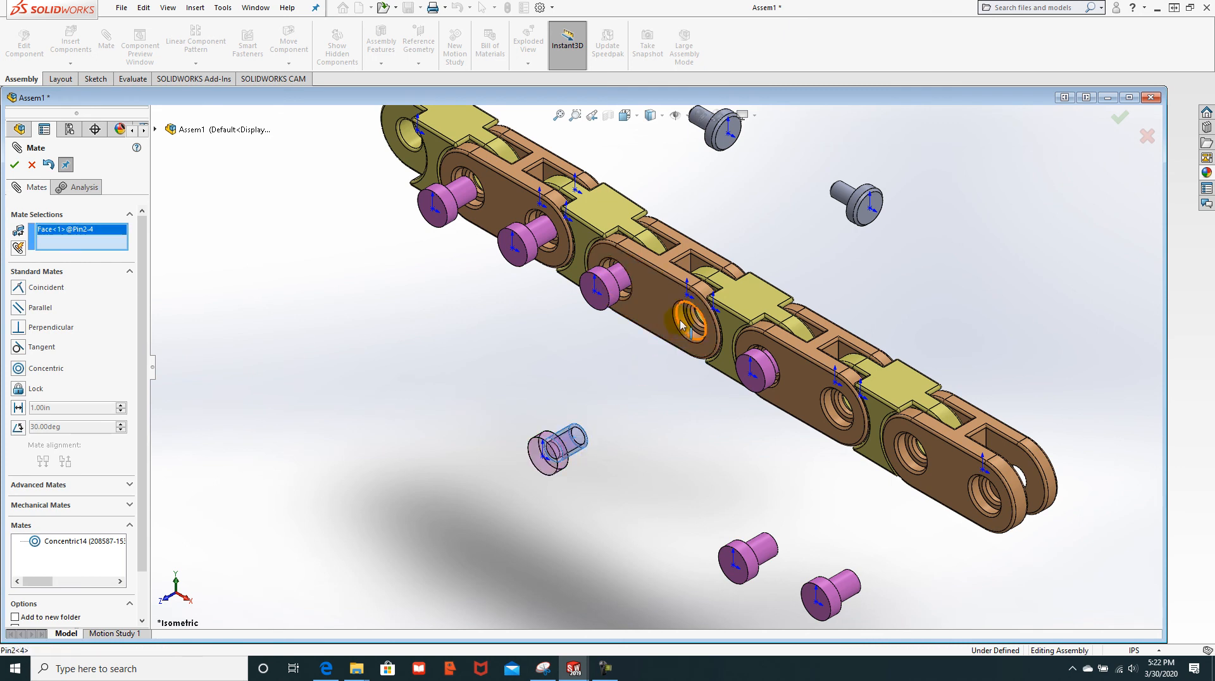
pyautogui.click(684, 322)
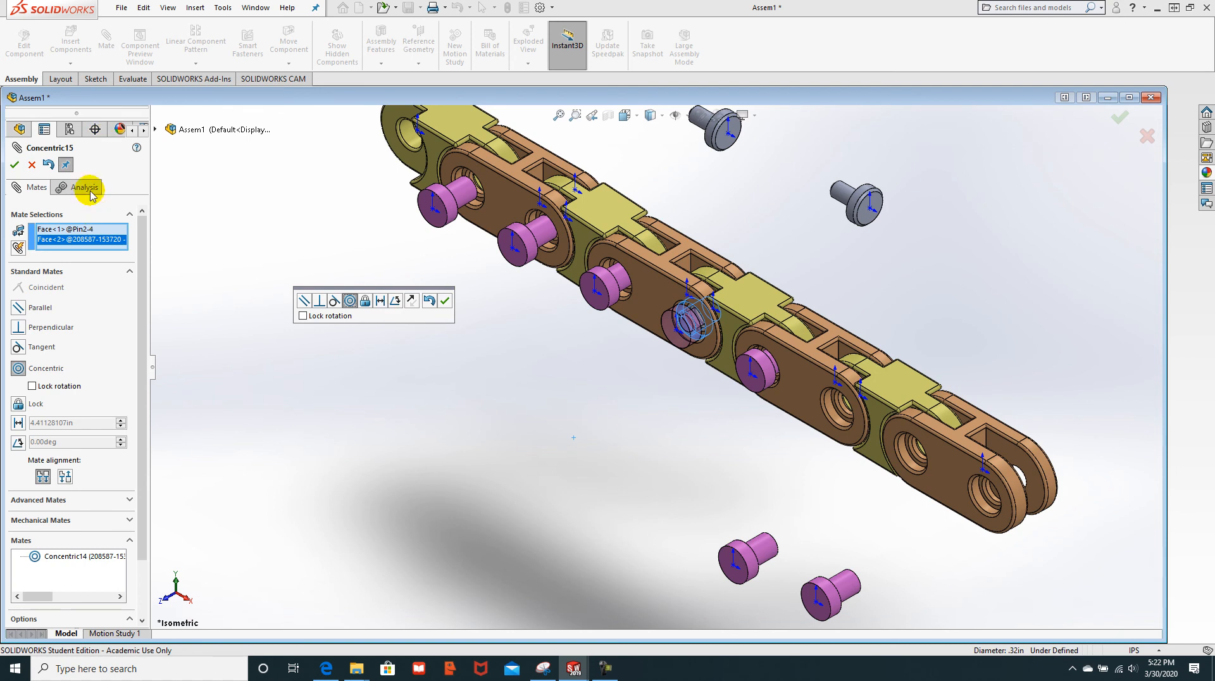
pyautogui.click(14, 165)
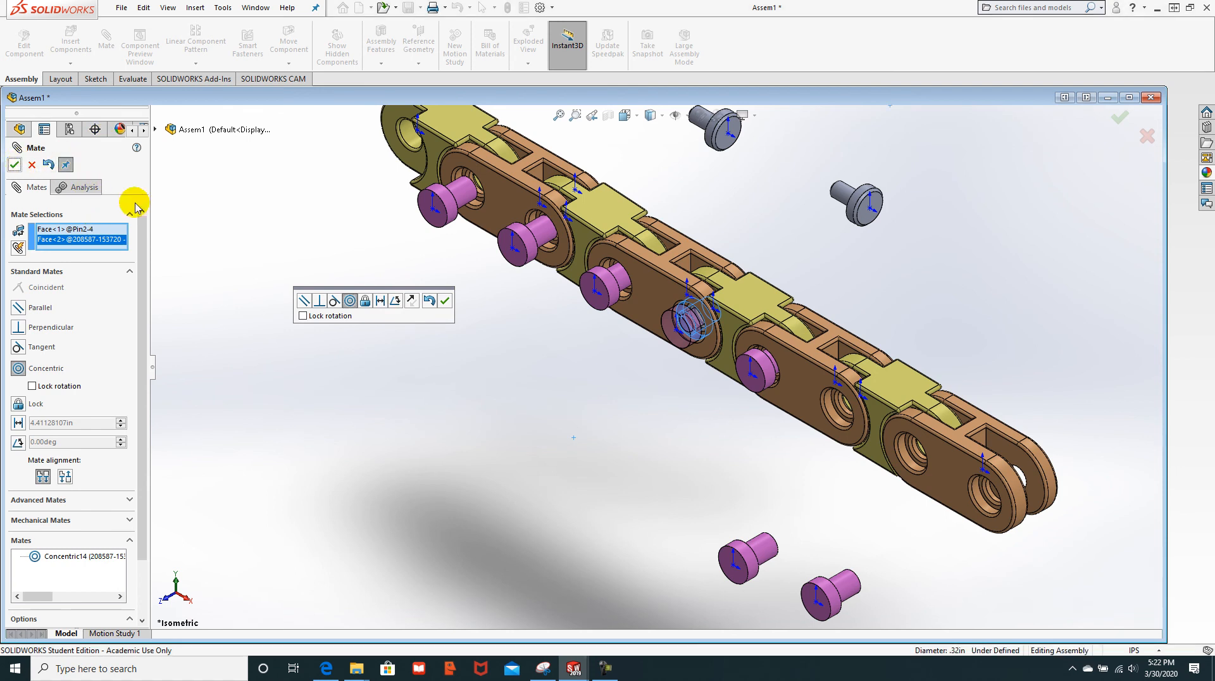
# Step: Concentrically mate two more pins into the open holes at the chain's lower end
pyautogui.click(765, 555)
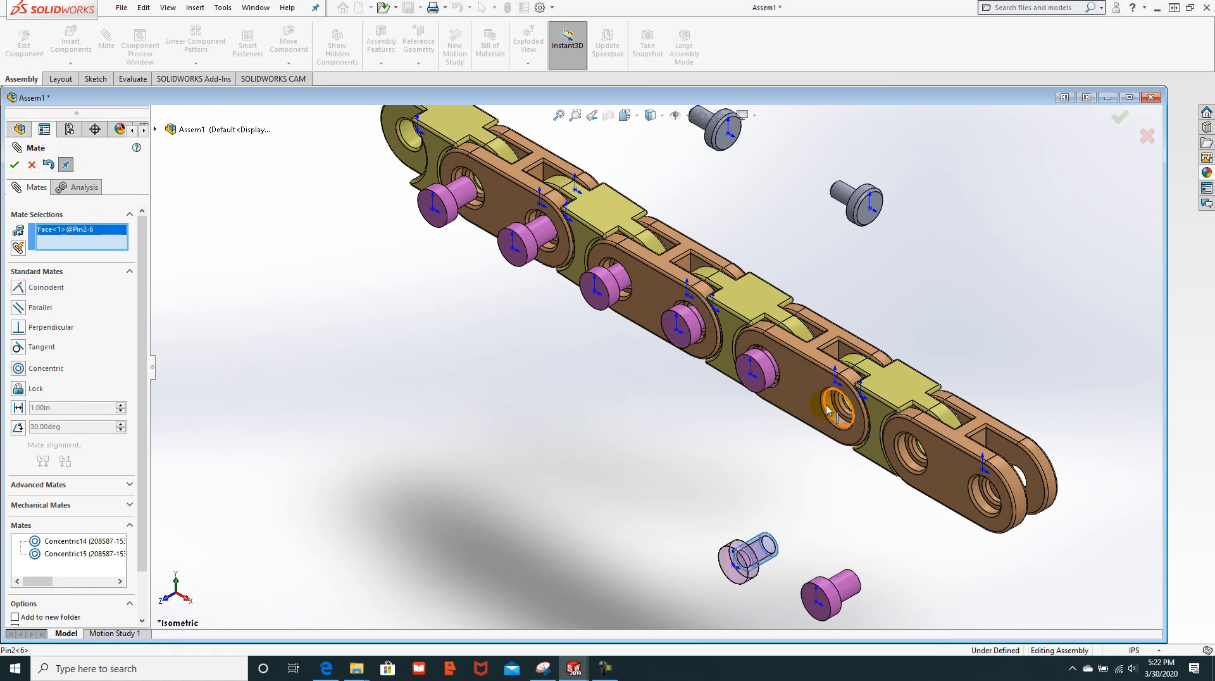
pyautogui.click(829, 407)
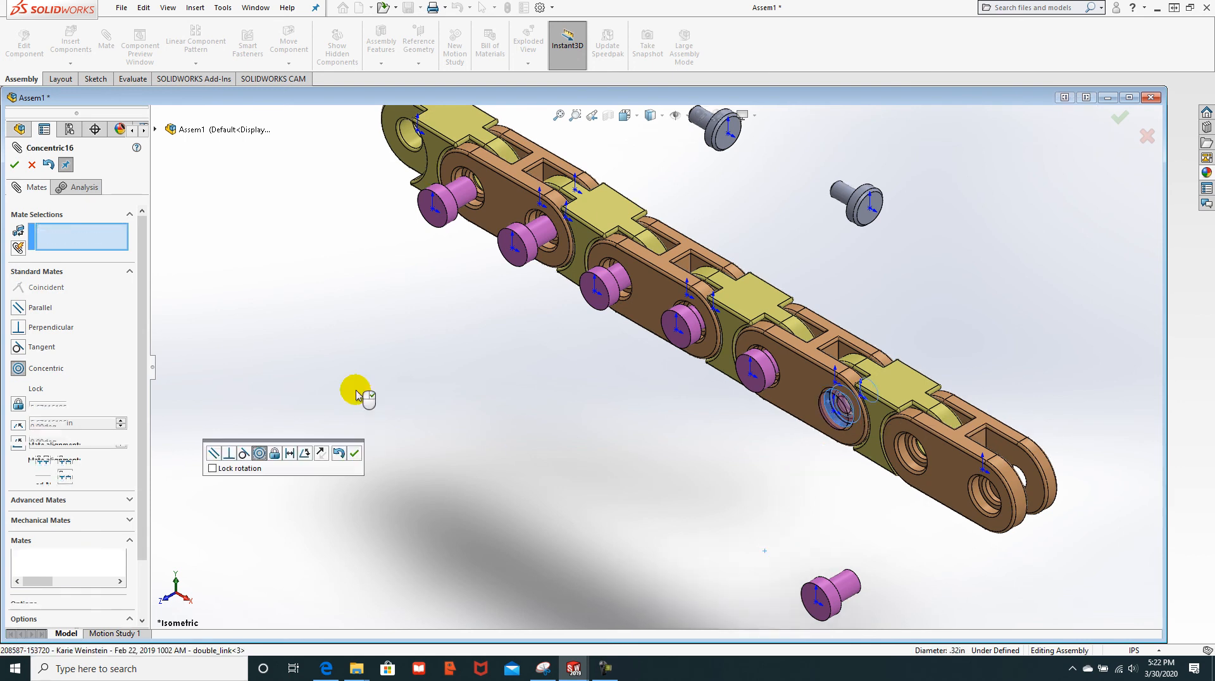
pyautogui.click(16, 167)
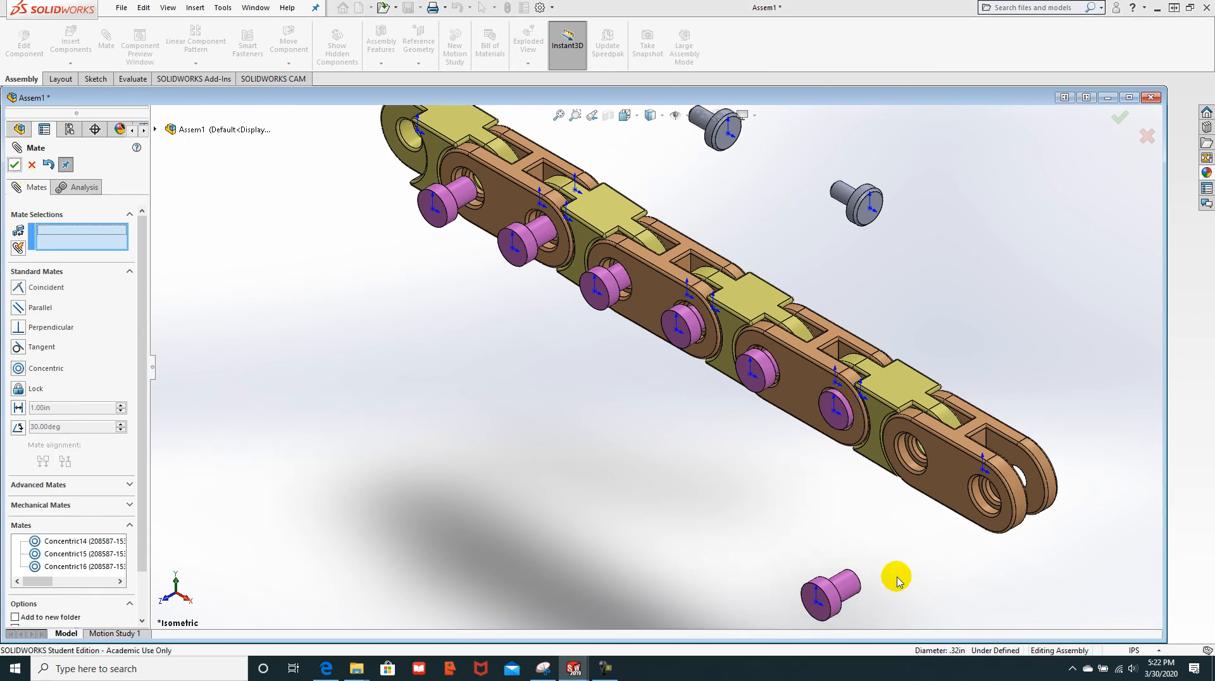
pyautogui.click(844, 584)
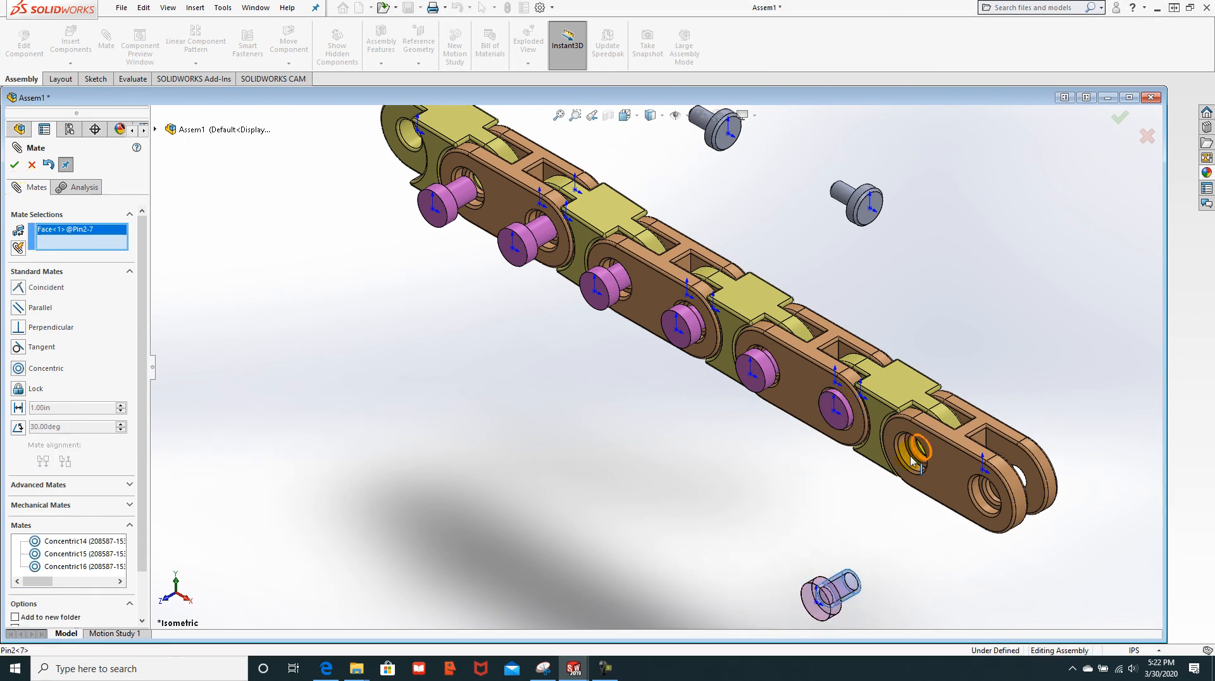
pyautogui.click(907, 457)
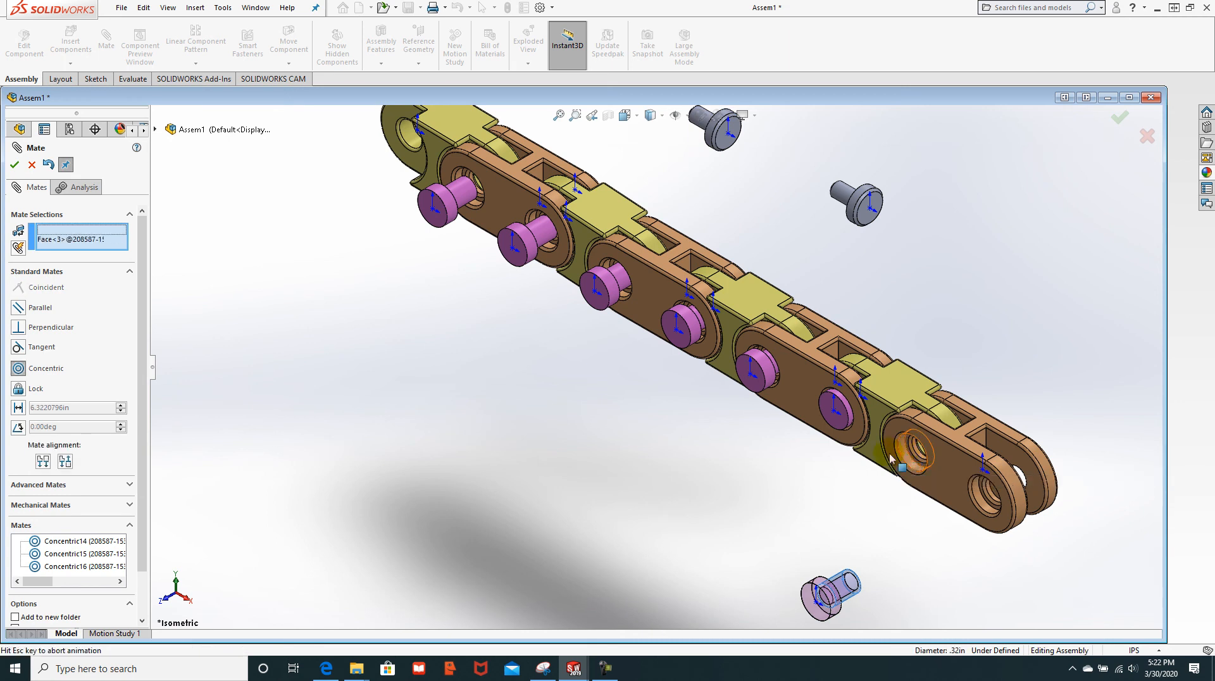
pyautogui.click(14, 165)
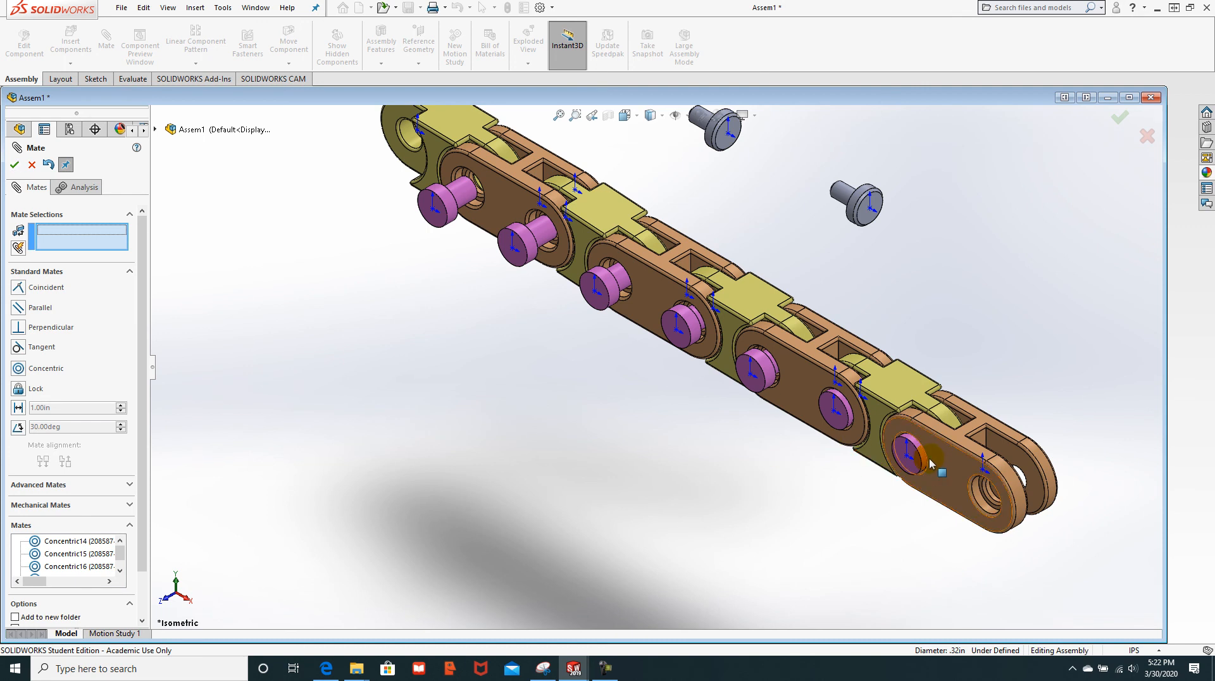
# Step: Drag the pins to test the chain's flex, pulling one pin partly out of its hole
pyautogui.moveTo(909, 468); pyautogui.dragTo(893, 506)
pyautogui.moveTo(835, 443); pyautogui.dragTo(787, 462)
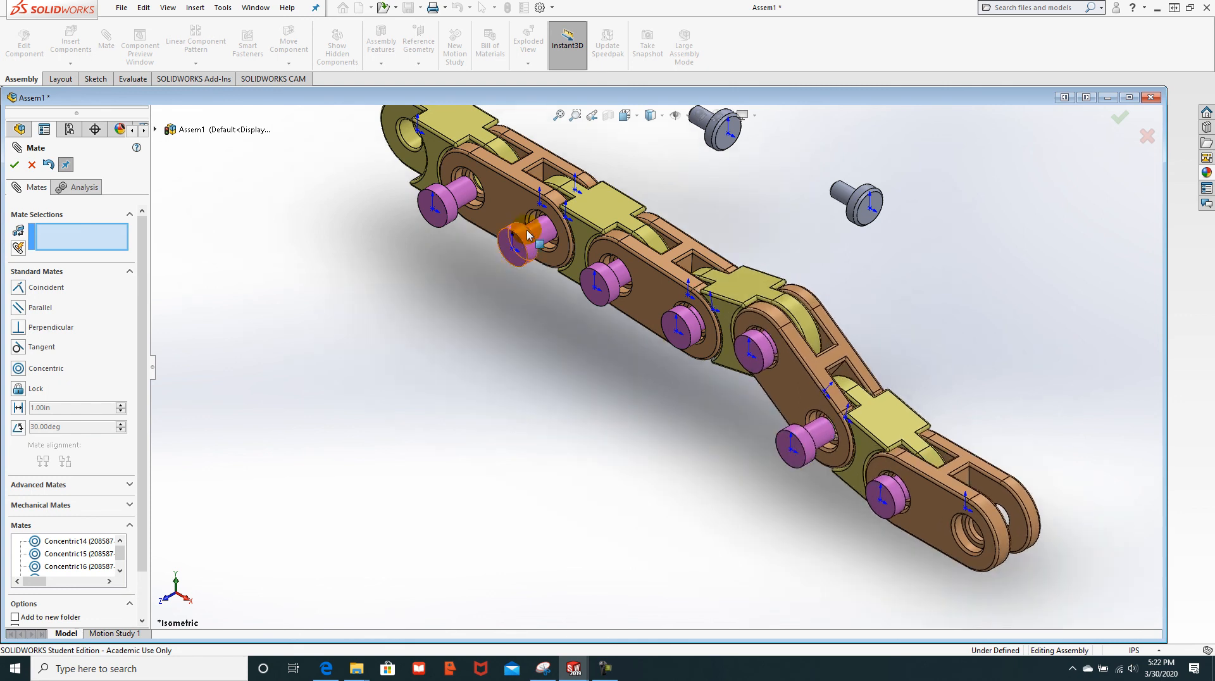
pyautogui.moveTo(493, 342); pyautogui.dragTo(463, 357, button='middle')
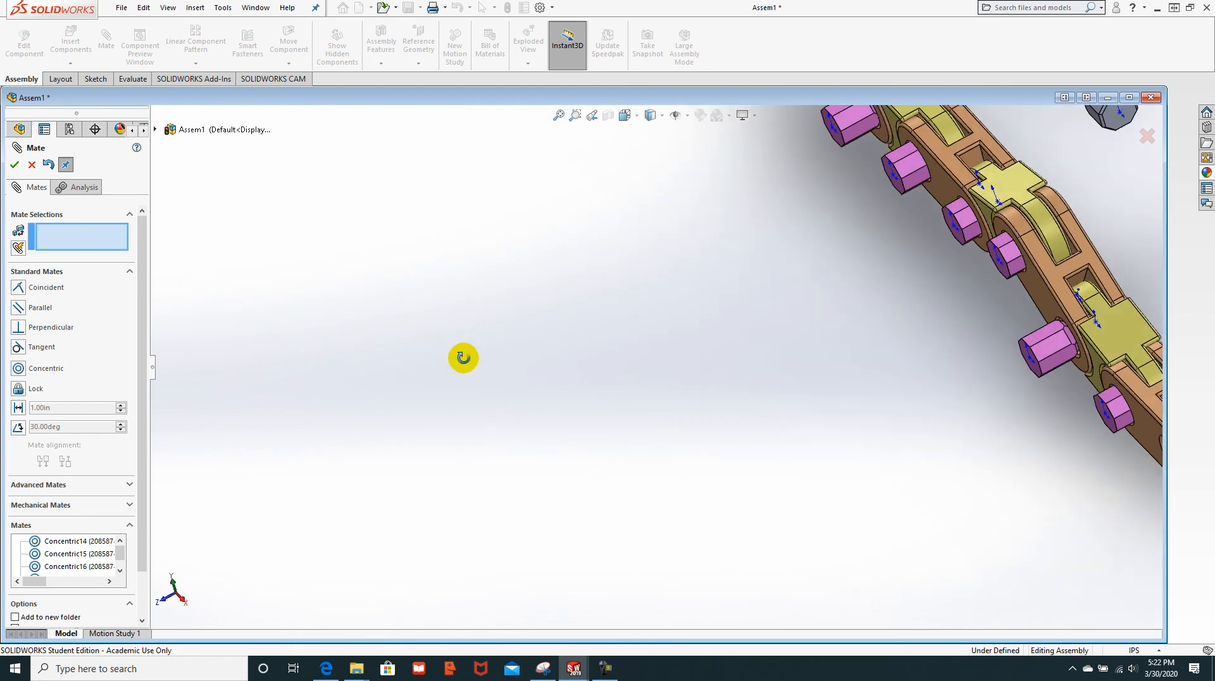
pyautogui.scroll(4, 809, 262)
pyautogui.moveTo(875, 256); pyautogui.dragTo(920, 149, button='middle')
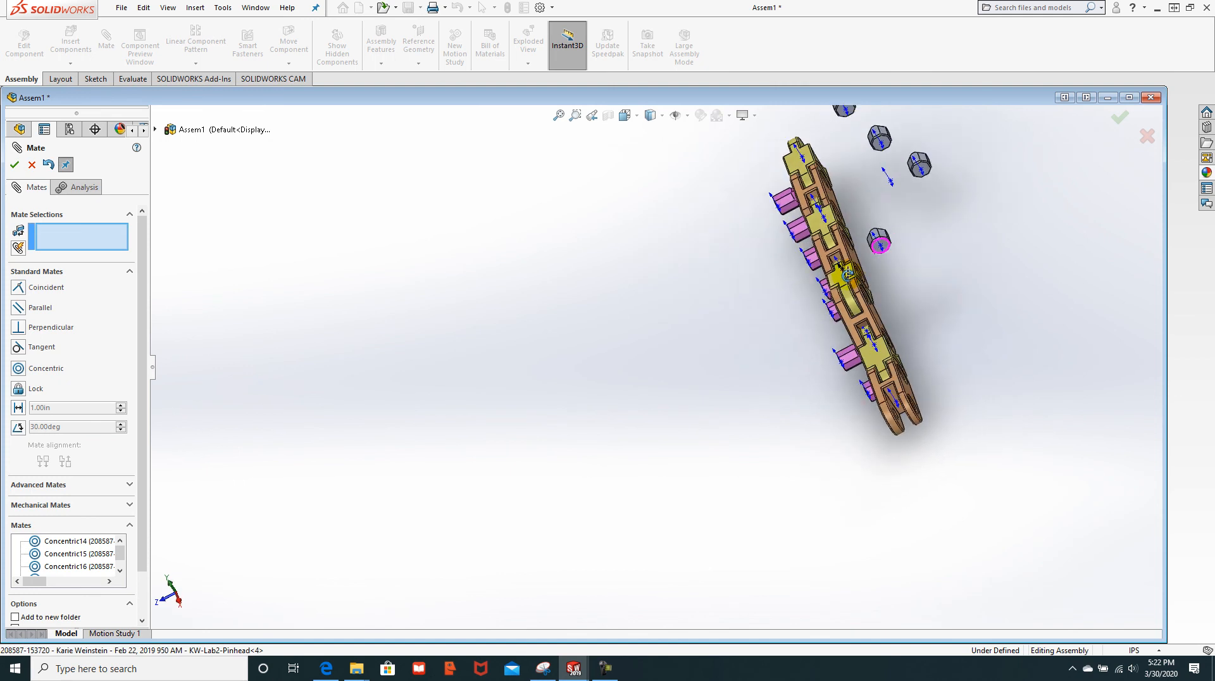
pyautogui.scroll(-7, 806, 179)
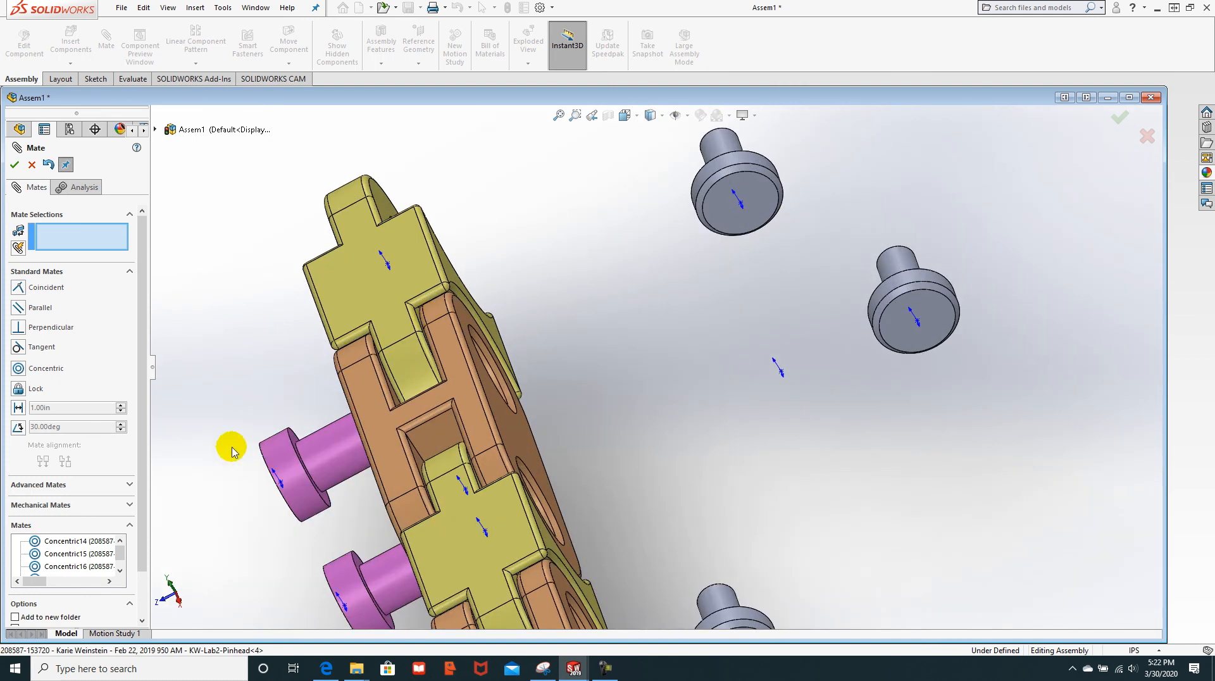
pyautogui.moveTo(320, 374); pyautogui.dragTo(289, 384, button='middle')
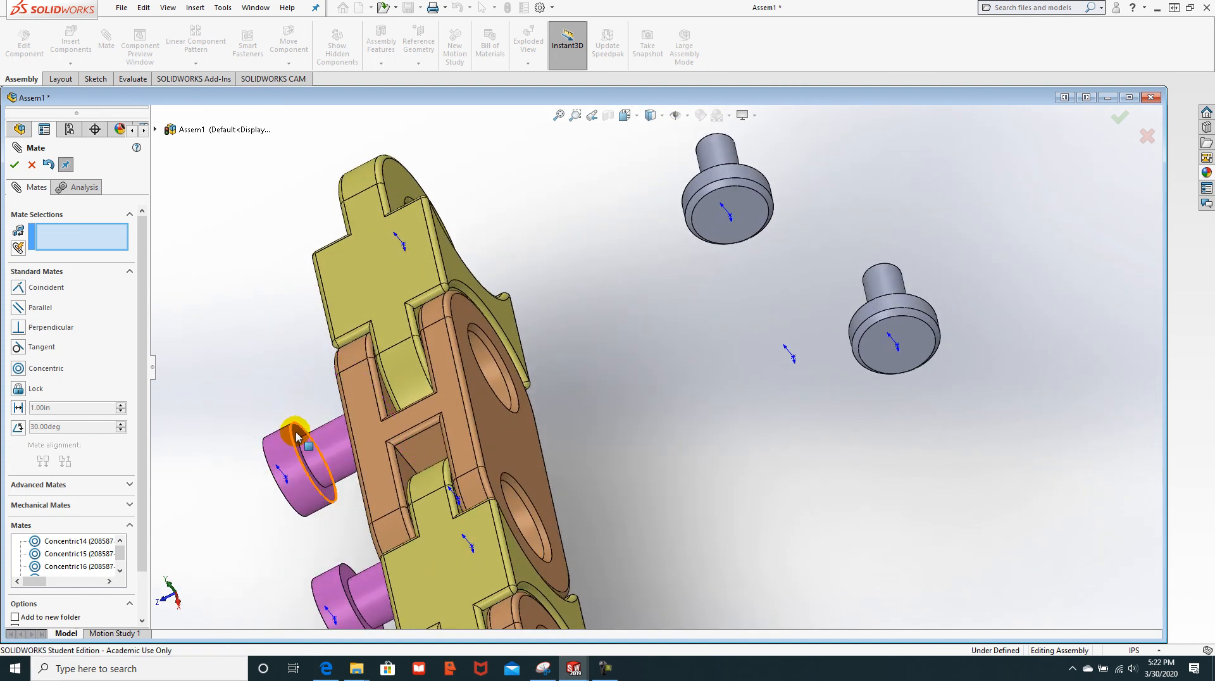
# Step: Select the pulled-out pin's head face as the first mate reference
pyautogui.click(296, 435)
pyautogui.moveTo(271, 336); pyautogui.dragTo(287, 336, button='middle')
pyautogui.moveTo(327, 372); pyautogui.dragTo(341, 401, button='middle')
pyautogui.scroll(6, 287, 404)
pyautogui.scroll(-5, 443, 372)
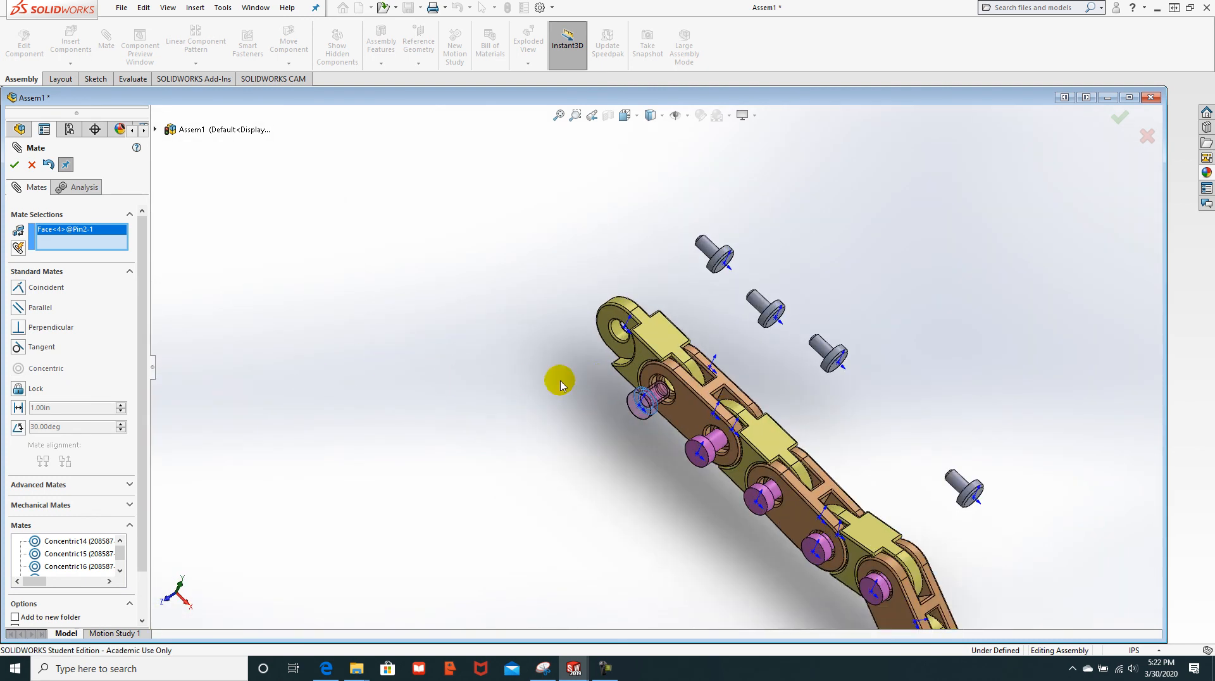
# Step: Make the pulled-out pin's head coincident with the link face around its hole
pyautogui.scroll(-5, 689, 387)
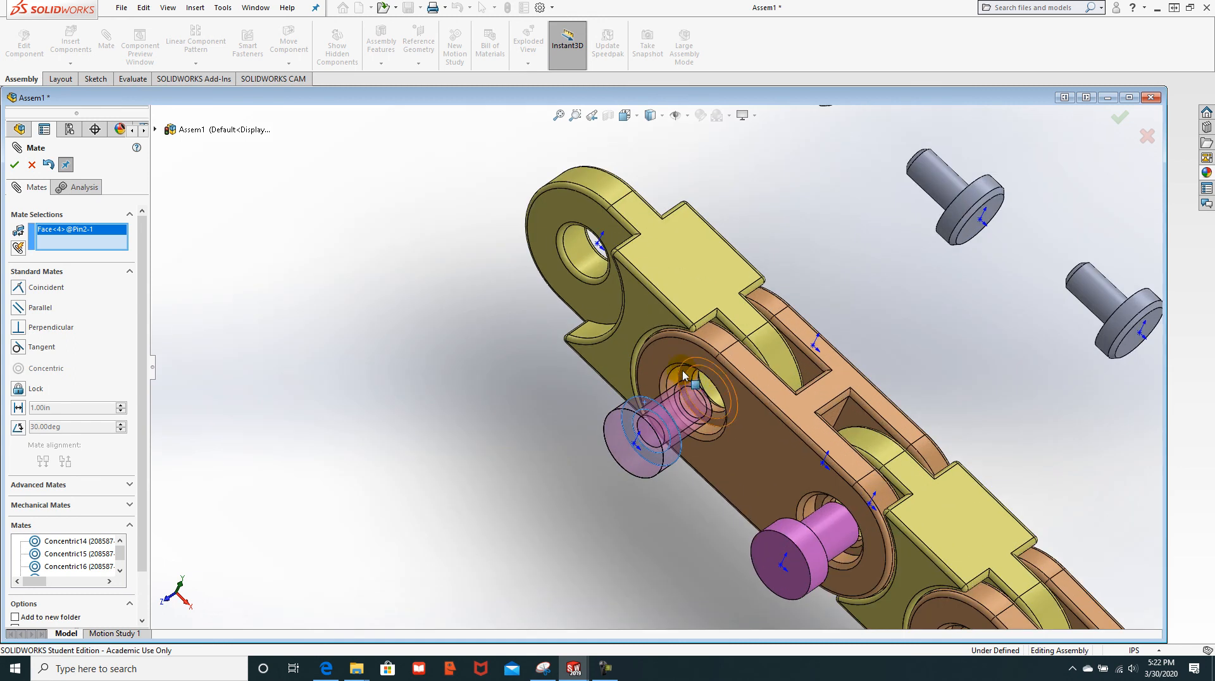
pyautogui.click(683, 376)
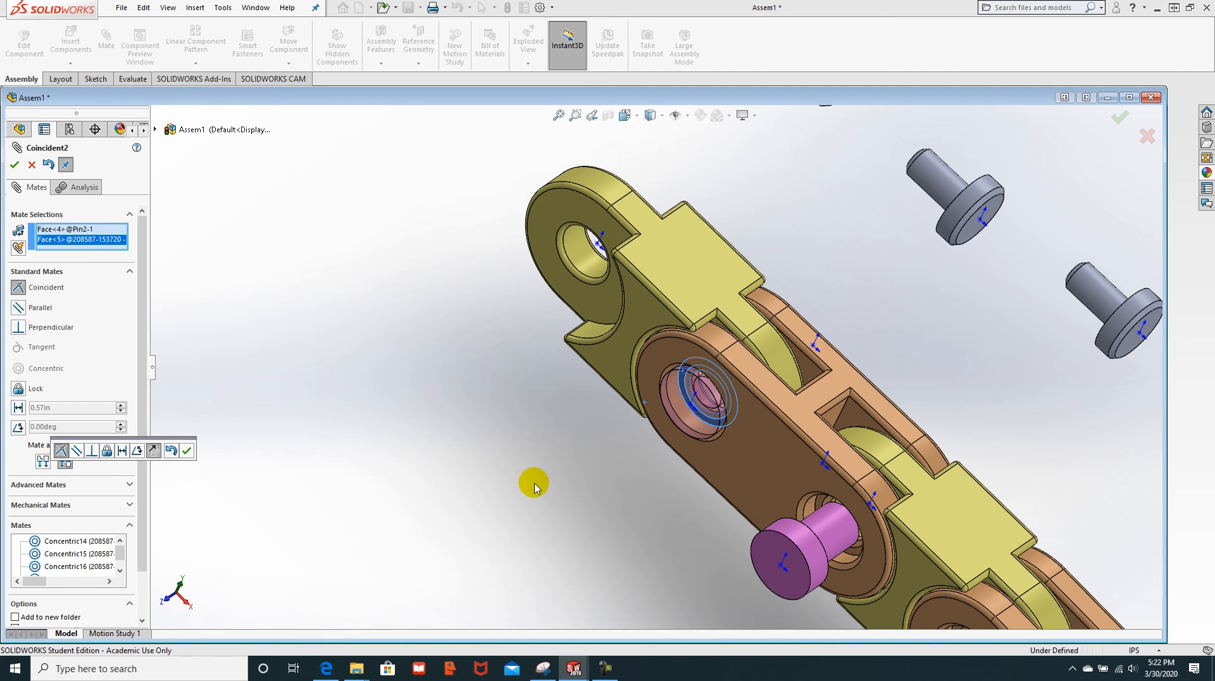
pyautogui.scroll(5, 709, 462)
pyautogui.moveTo(844, 393); pyautogui.dragTo(810, 443, button='middle')
pyautogui.scroll(-5, 823, 446)
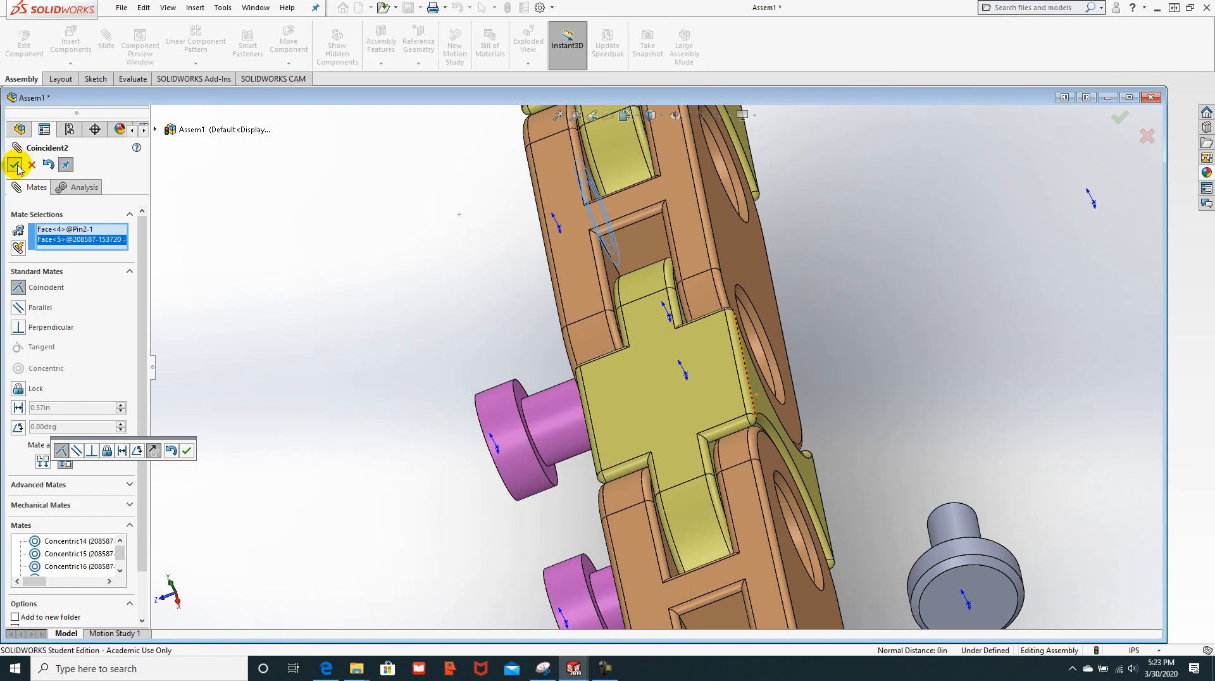
pyautogui.click(15, 165)
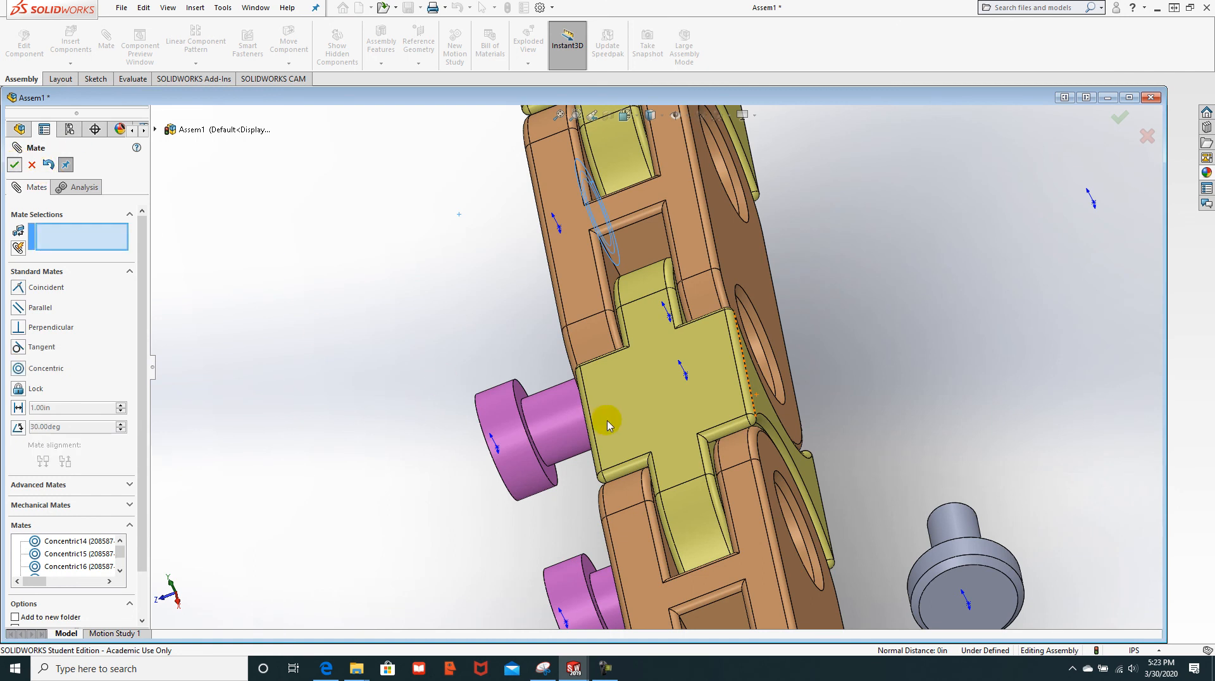
# Step: Add a coincident mate between the next pin's head face and its link face
pyautogui.click(518, 394)
pyautogui.moveTo(419, 369); pyautogui.dragTo(438, 369, button='middle')
pyautogui.scroll(5, 335, 406)
pyautogui.moveTo(334, 394); pyautogui.dragTo(374, 414, button='middle')
pyautogui.scroll(-5, 373, 411)
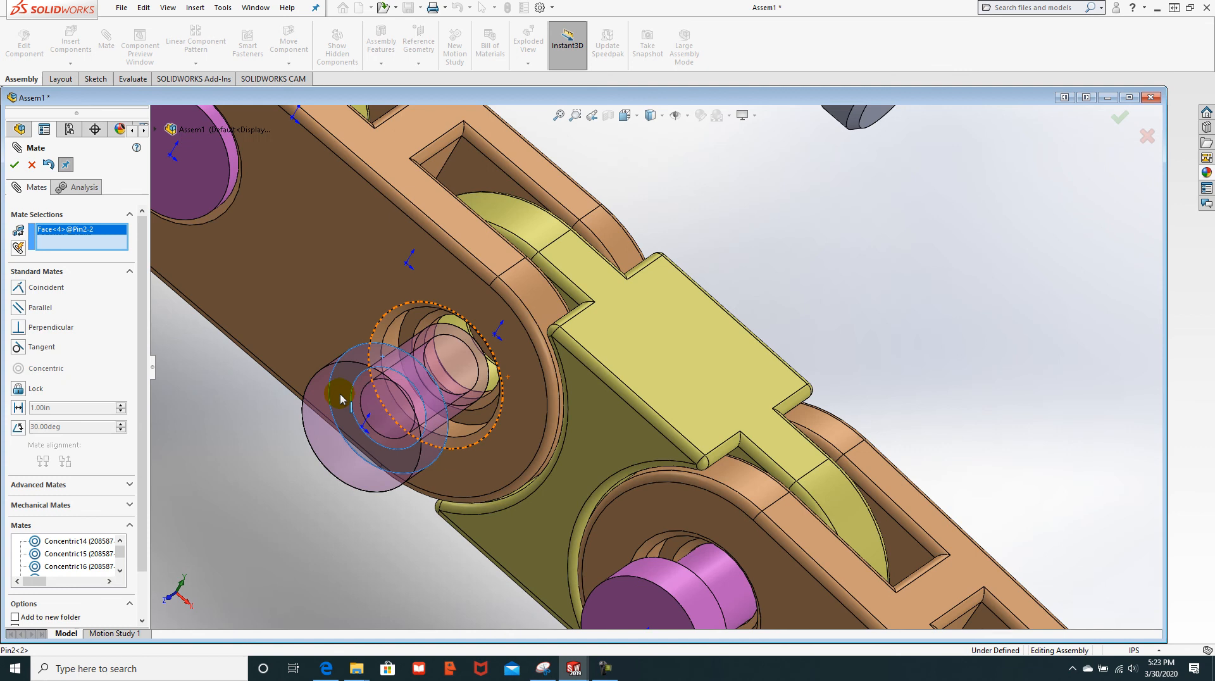
pyautogui.click(414, 323)
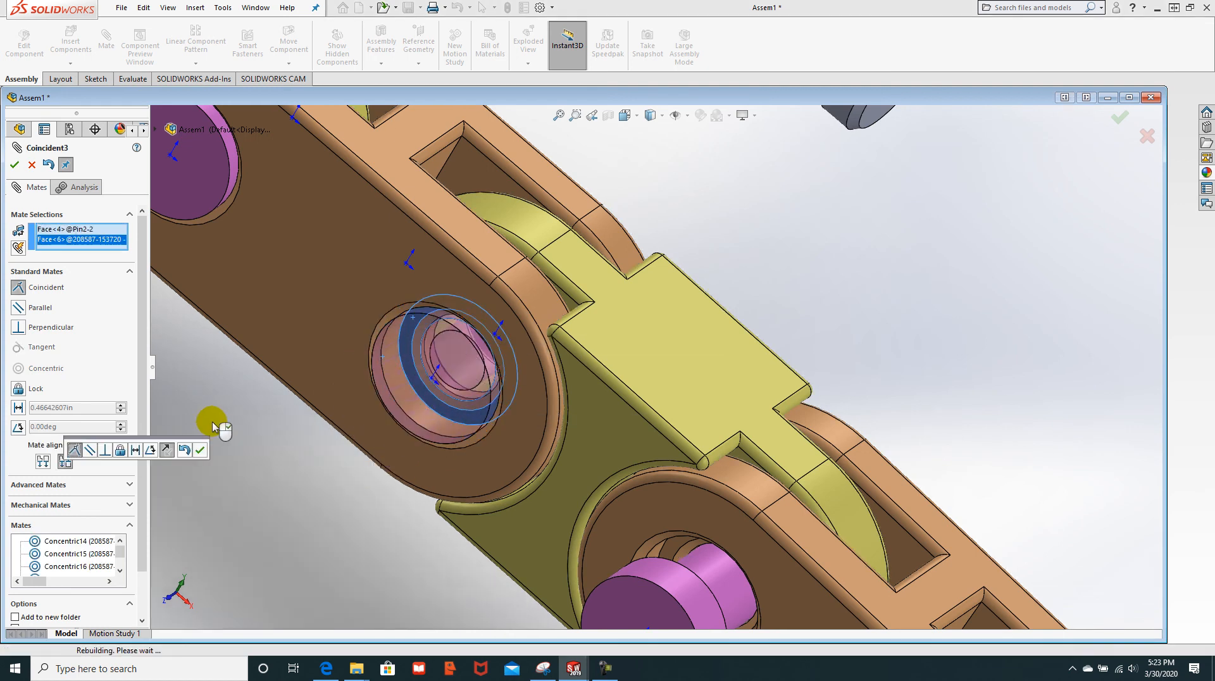
pyautogui.click(14, 164)
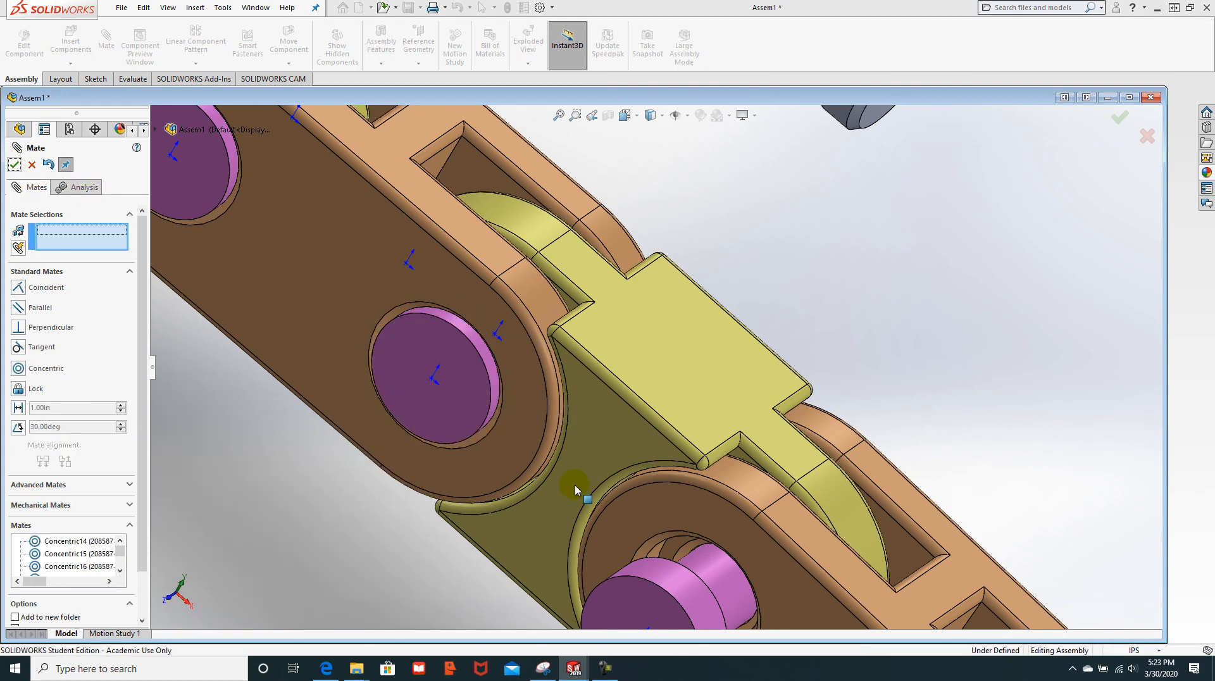
pyautogui.scroll(5, 575, 486)
# Step: Mate a pinhead's shaft concentrically with a pin hole in the chain
pyautogui.scroll(-3, 723, 504)
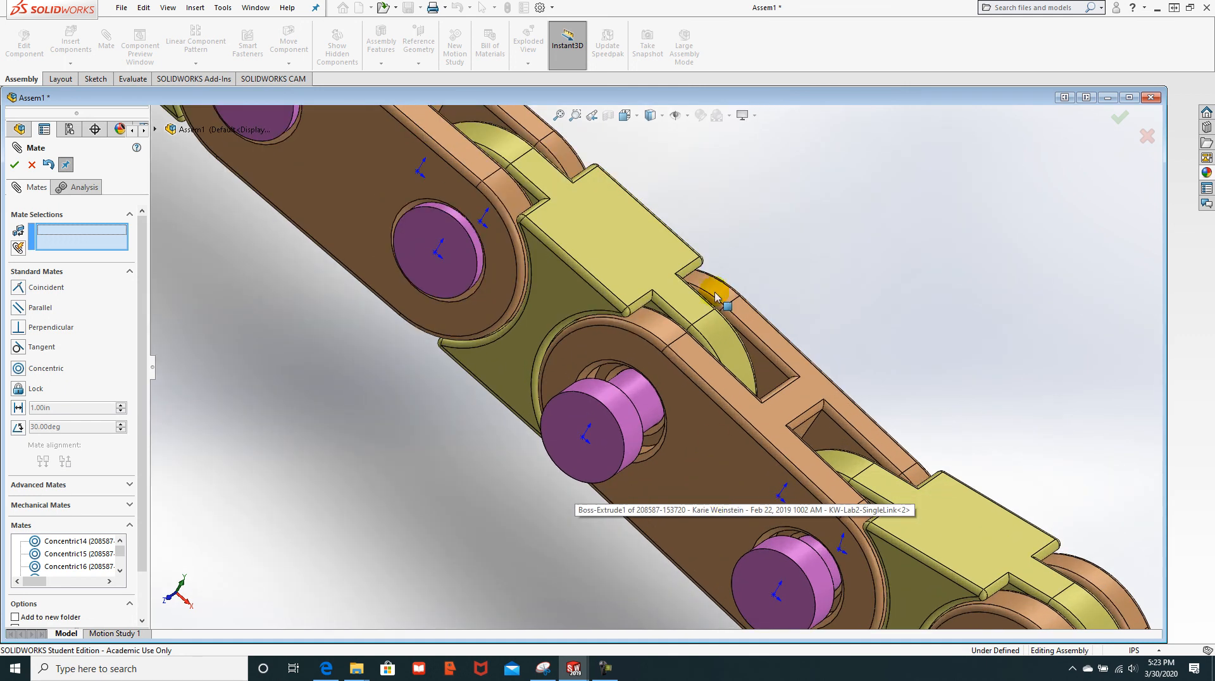
pyautogui.moveTo(805, 255); pyautogui.dragTo(771, 284, button='middle')
pyautogui.scroll(9, 873, 288)
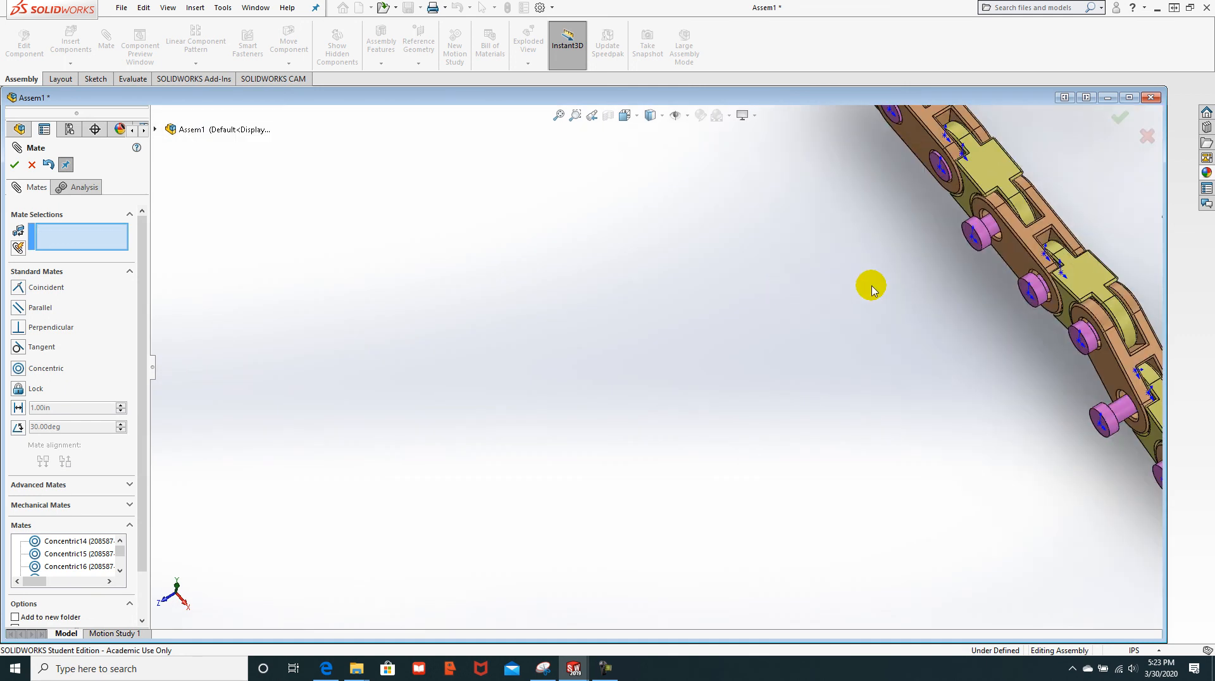
pyautogui.keyDown('ctrl'); pyautogui.moveTo(922, 232); pyautogui.dragTo(860, 273, button='middle'); pyautogui.keyUp('ctrl')
pyautogui.scroll(-5, 696, 331)
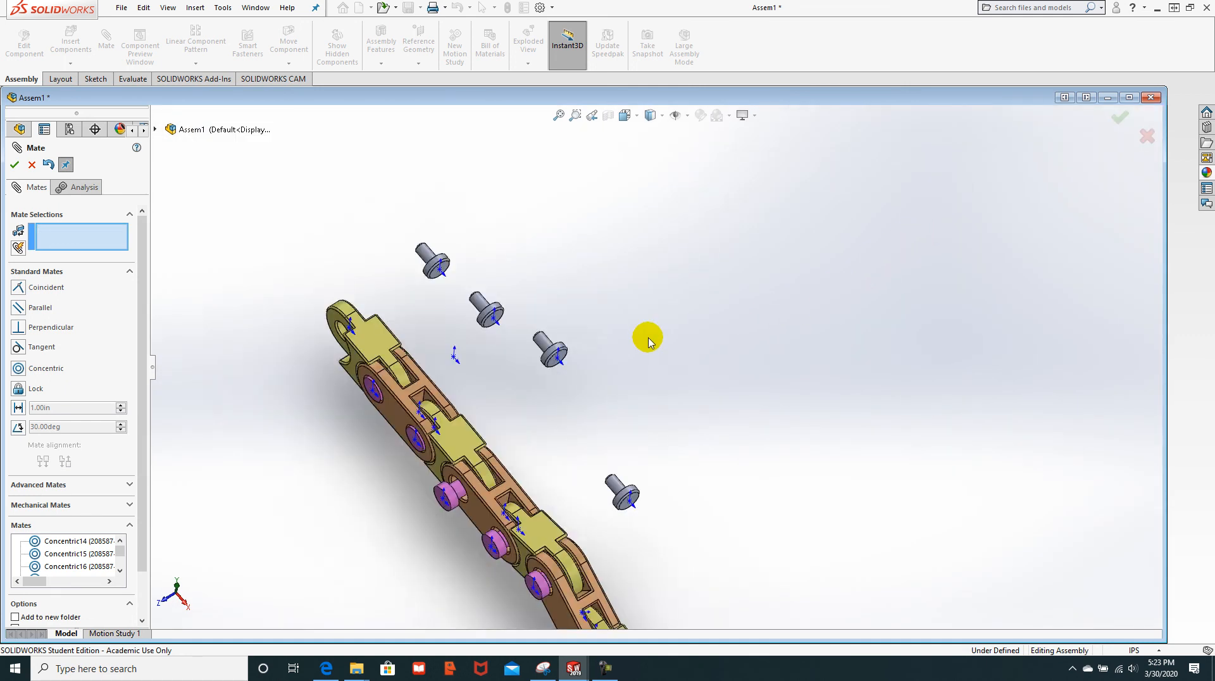
pyautogui.click(354, 245)
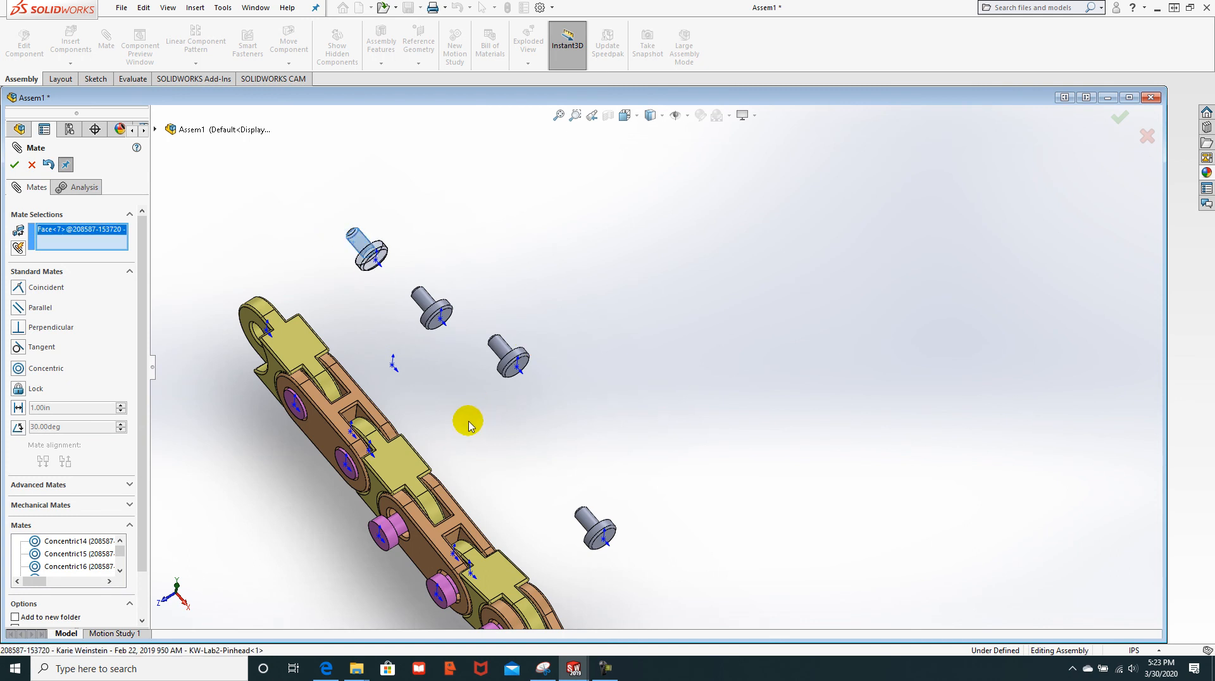
pyautogui.moveTo(460, 424); pyautogui.dragTo(372, 461, button='middle')
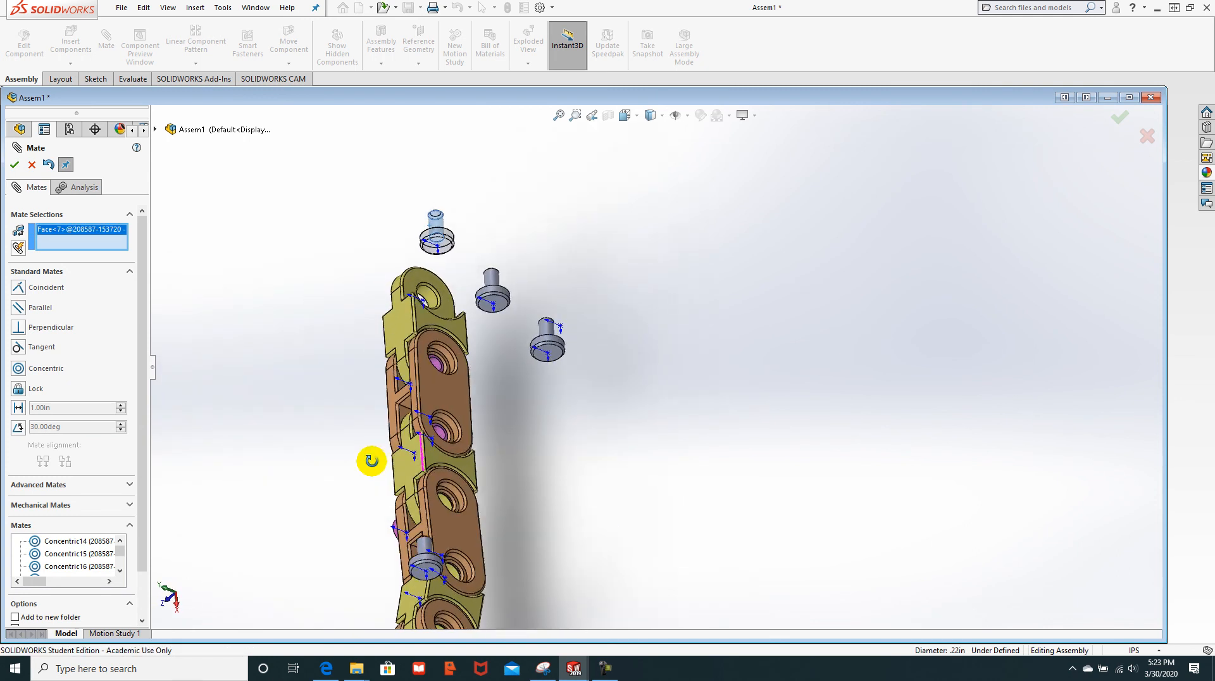
pyautogui.scroll(-4, 479, 366)
pyautogui.scroll(-3, 479, 366)
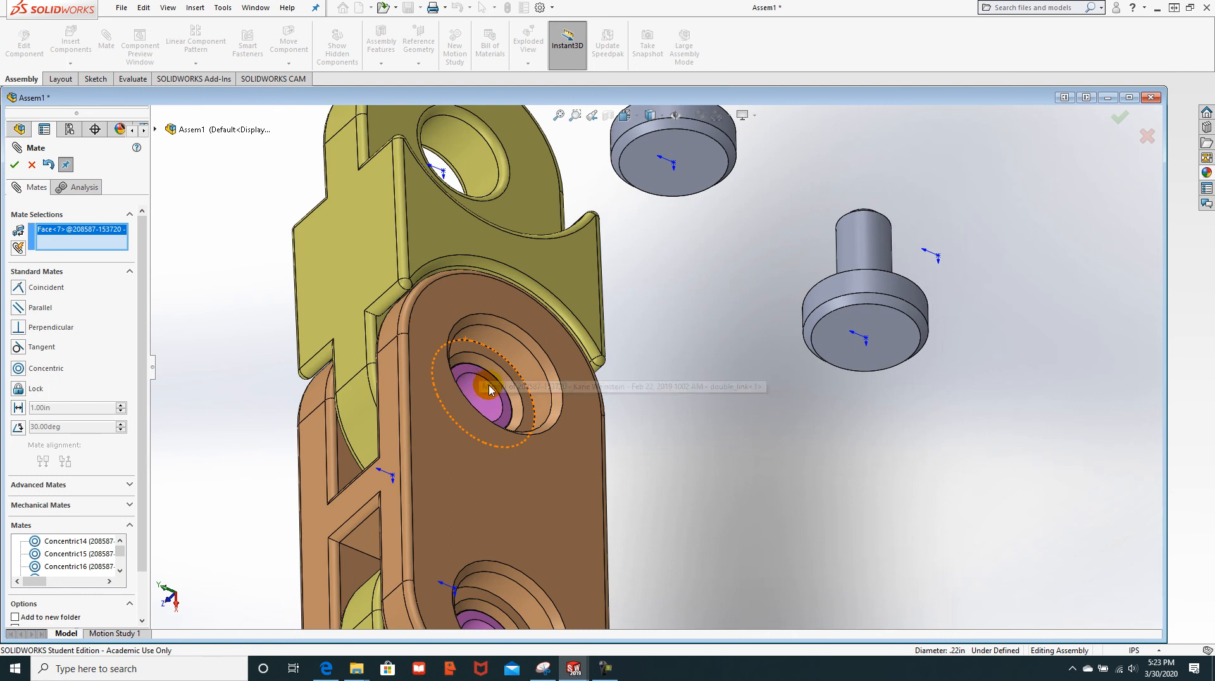
pyautogui.click(470, 394)
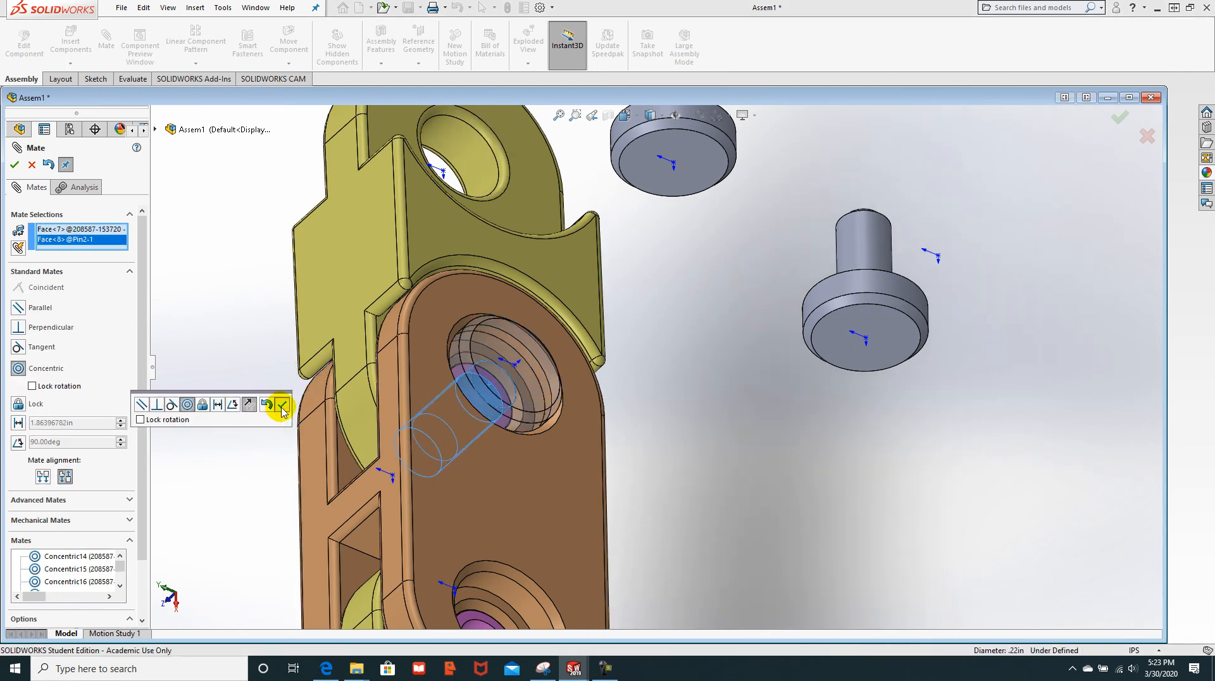
pyautogui.click(281, 406)
# Step: Make the pinhead's head face coincident with the upper hole's counterbore face
pyautogui.moveTo(559, 350); pyautogui.dragTo(652, 282)
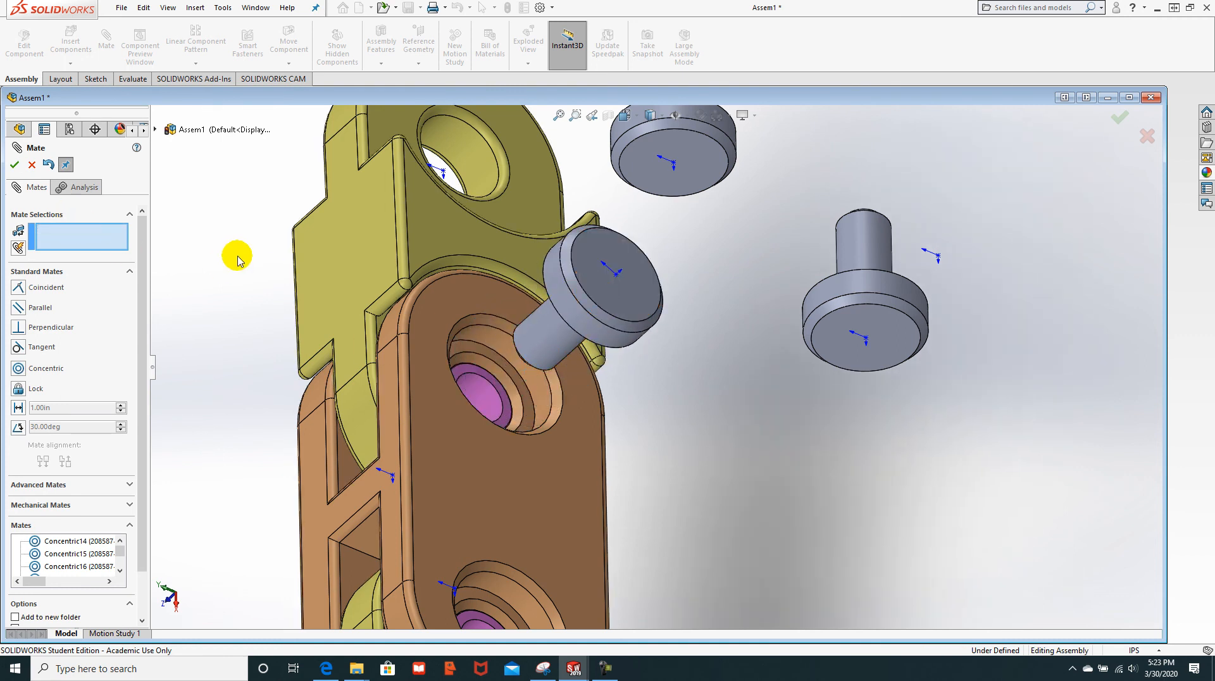
pyautogui.moveTo(261, 250); pyautogui.dragTo(352, 195, button='middle')
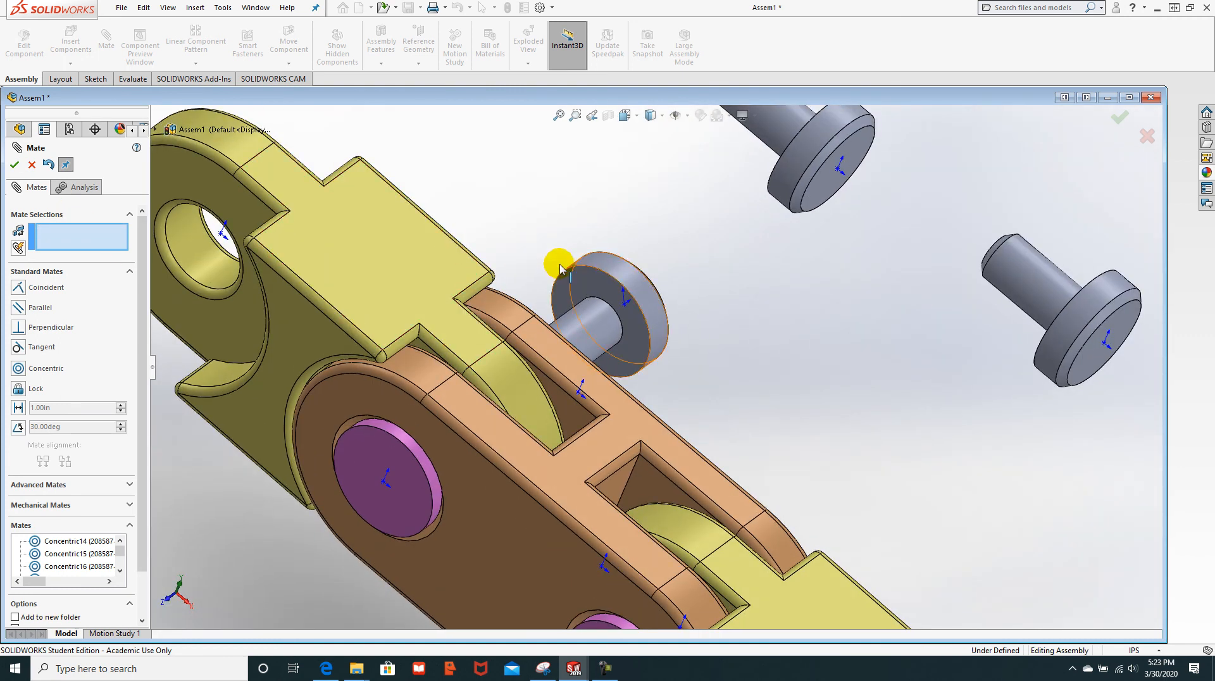
pyautogui.click(578, 283)
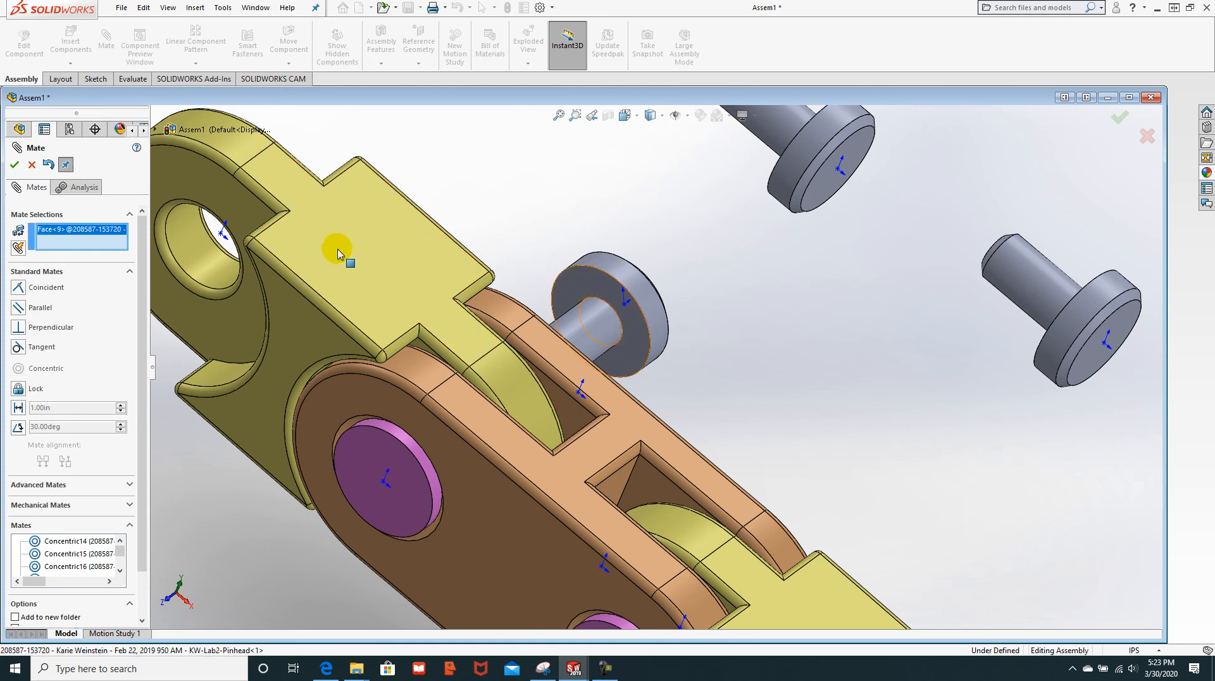
pyautogui.moveTo(767, 361); pyautogui.dragTo(690, 387, button='middle')
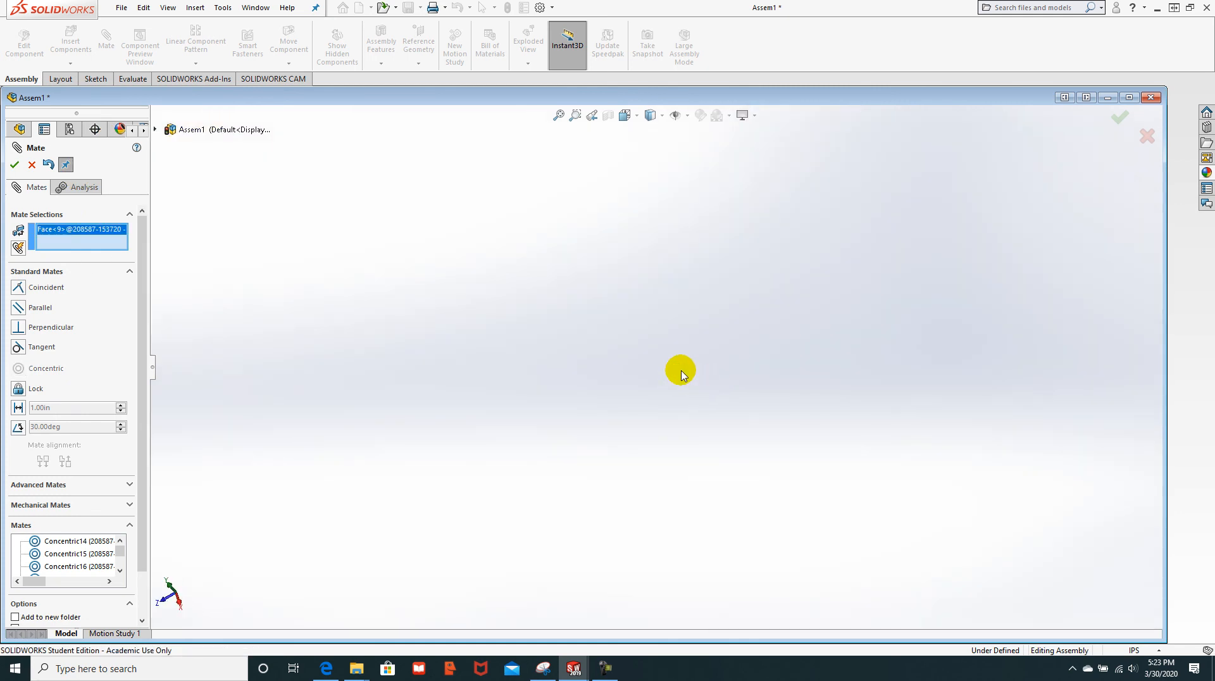
pyautogui.scroll(4, 583, 352)
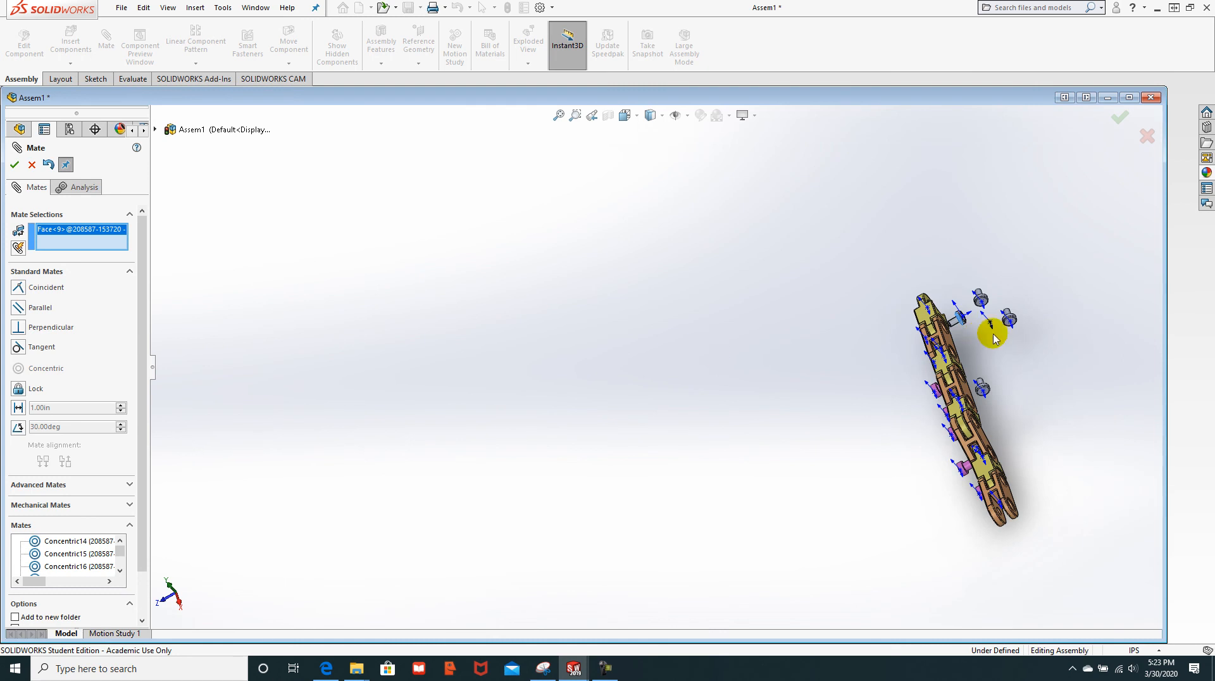
pyautogui.scroll(-10, 993, 339)
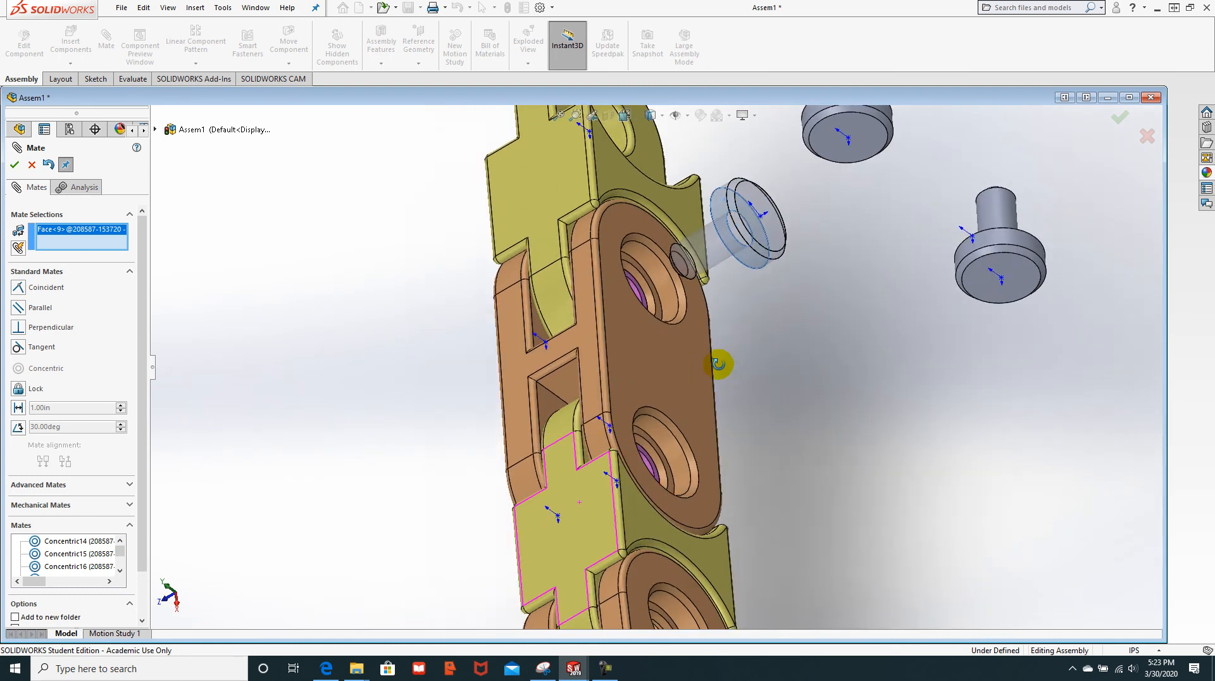
pyautogui.moveTo(725, 359); pyautogui.dragTo(689, 336, button='middle')
pyautogui.scroll(-4, 713, 279)
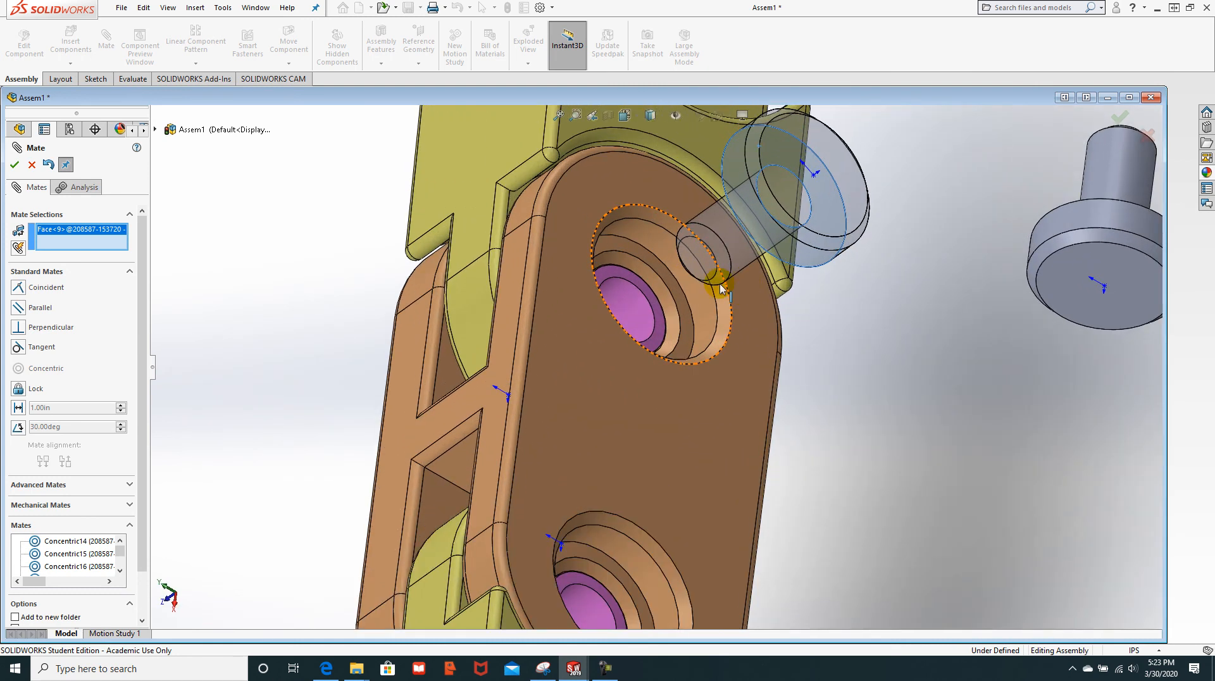
pyautogui.click(668, 281)
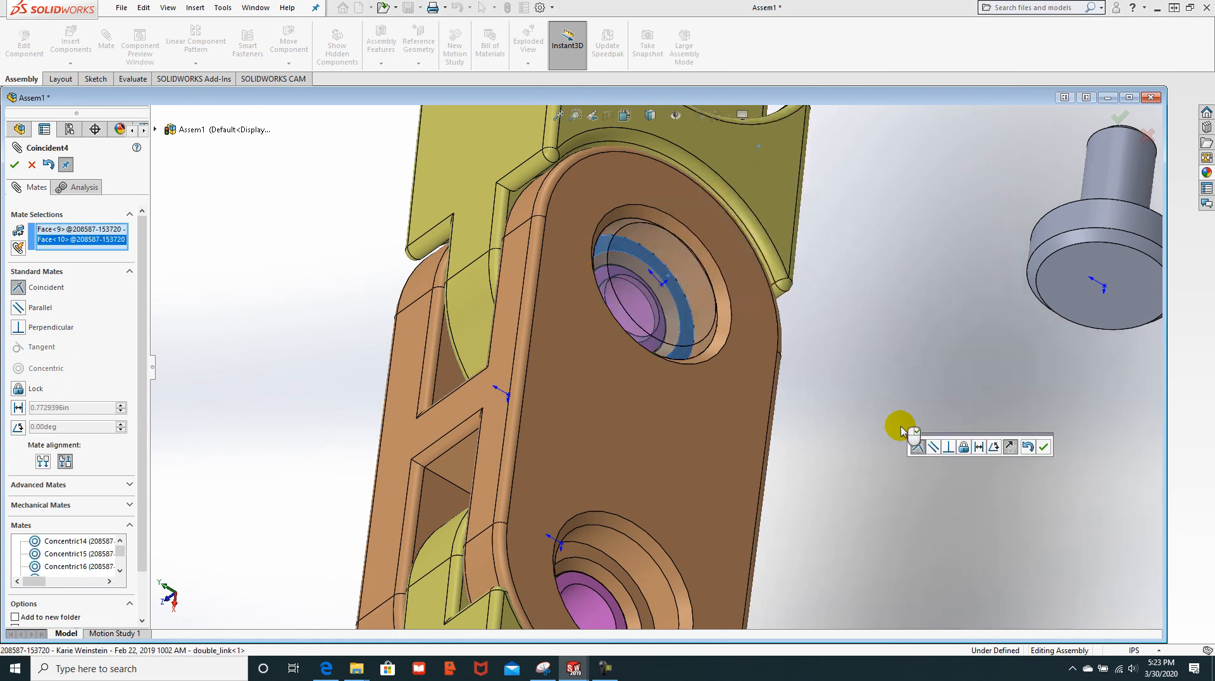
pyautogui.click(15, 167)
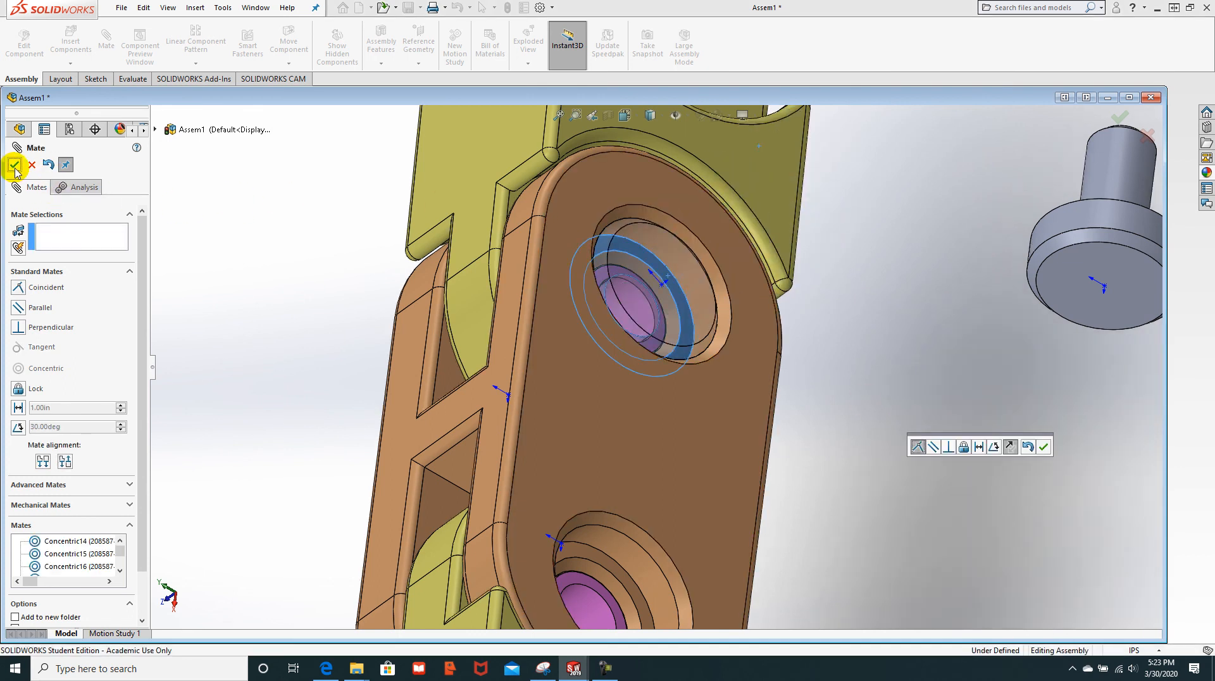
pyautogui.scroll(-5, 974, 402)
pyautogui.scroll(5, 959, 397)
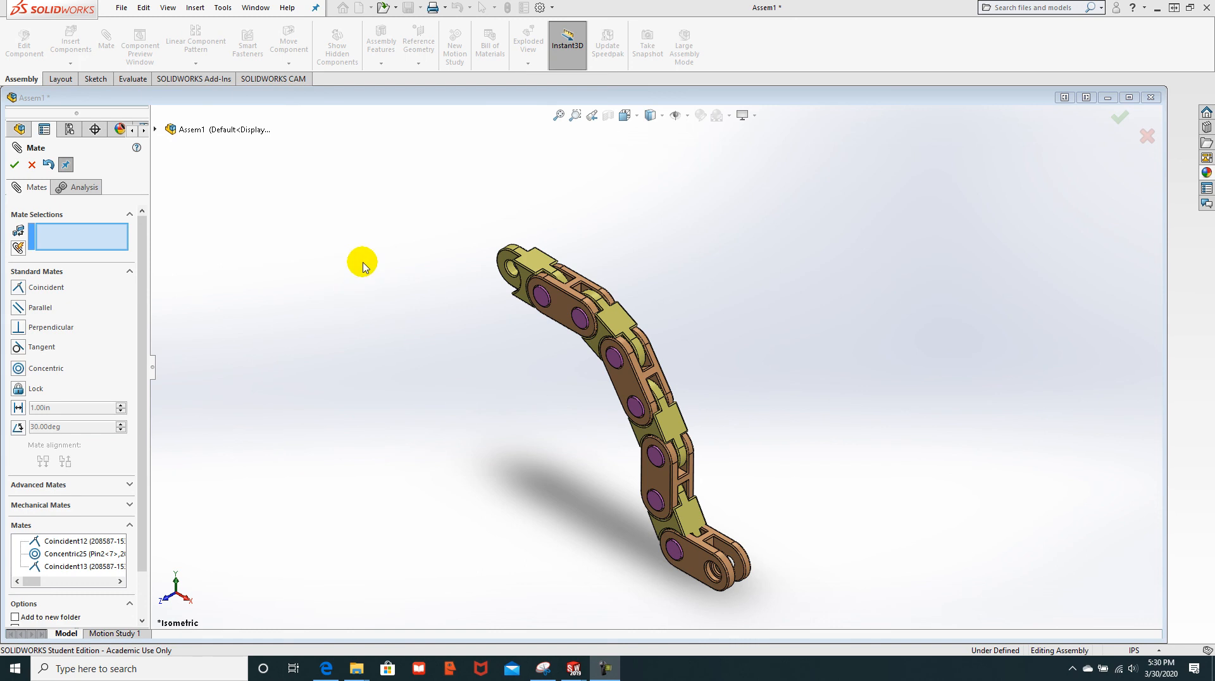
# Step: Drag the chain's end and lower links toward a straight line, then close the Mate tool
pyautogui.moveTo(690, 539); pyautogui.dragTo(849, 461)
pyautogui.moveTo(903, 425); pyautogui.dragTo(984, 425)
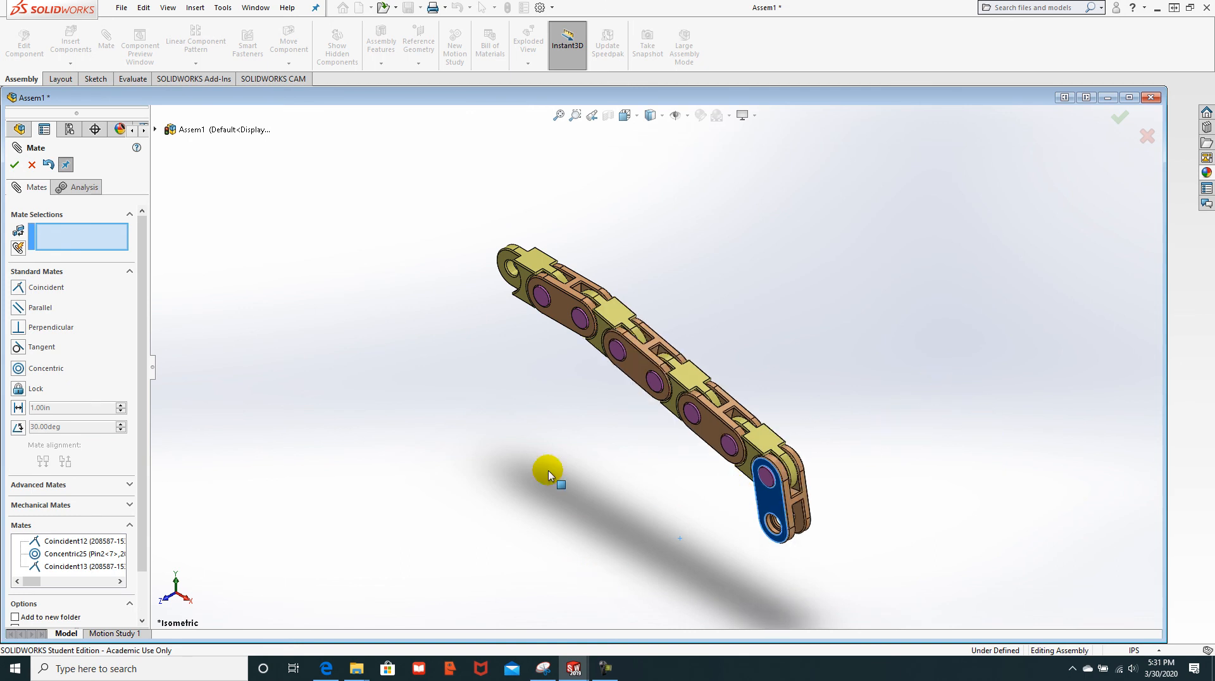
pyautogui.moveTo(792, 538); pyautogui.dragTo(925, 617)
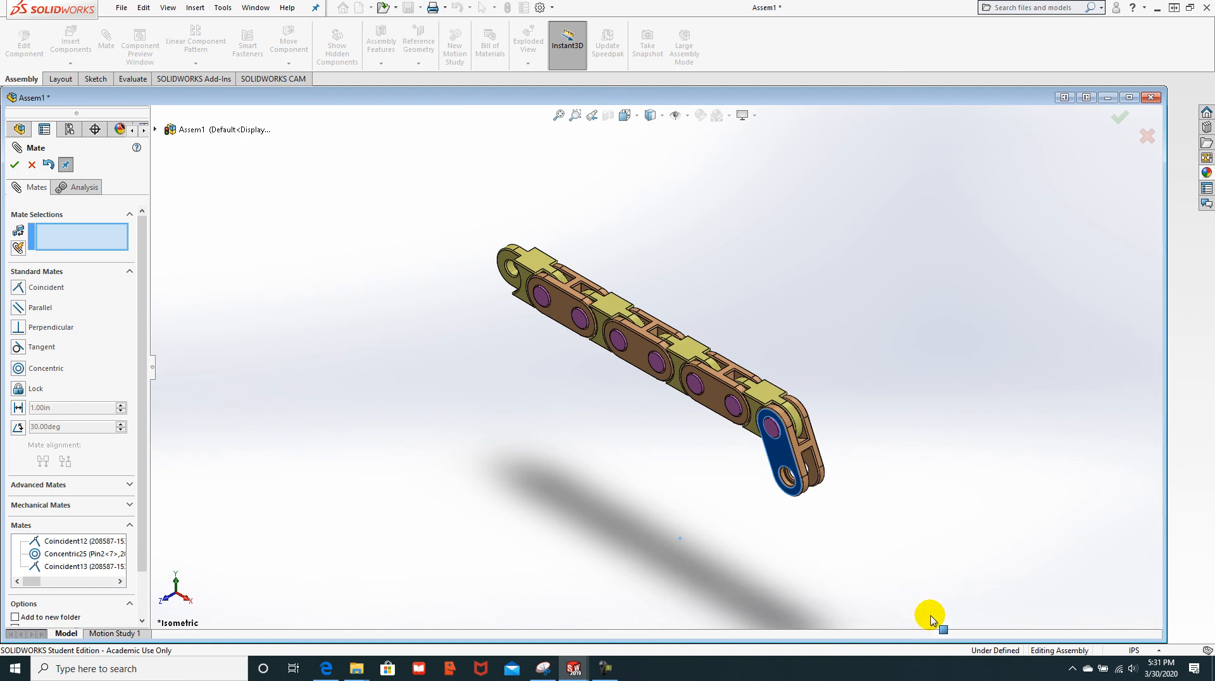
pyautogui.click(411, 362)
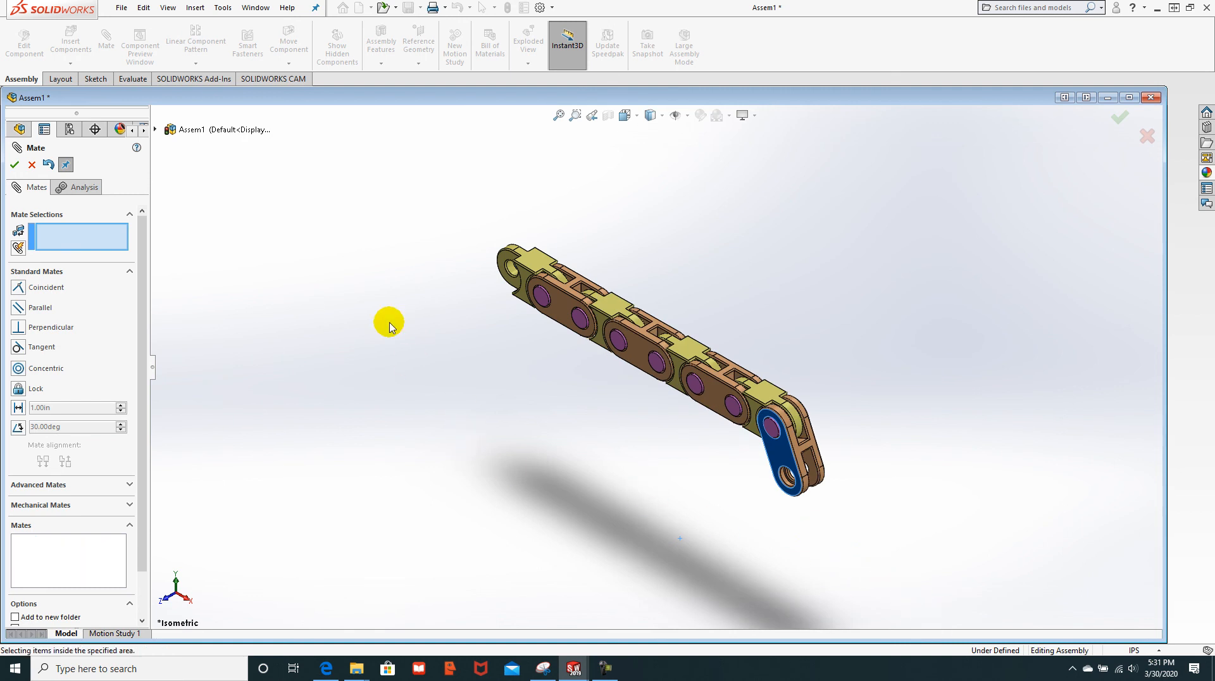
pyautogui.press('Escape')
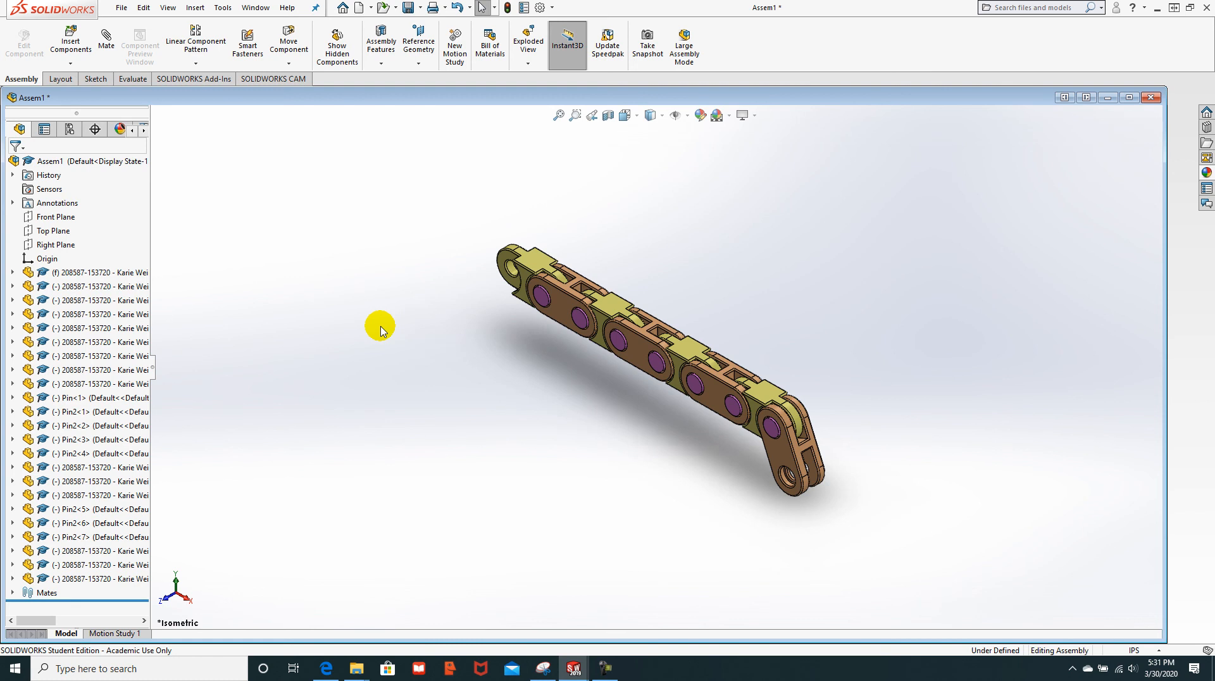
# Step: Read the tutorial PDF's page 28 steps on align, assembly motion and saving as Links Assembly
pyautogui.moveTo(340, 677)
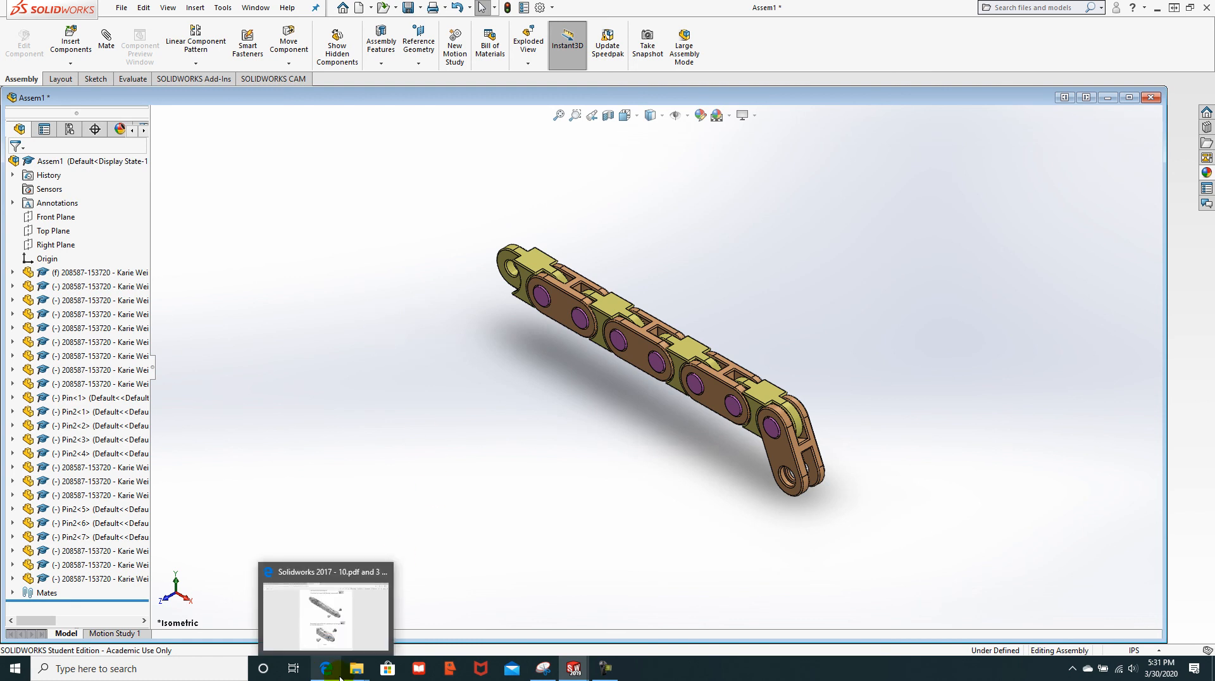
pyautogui.click(332, 616)
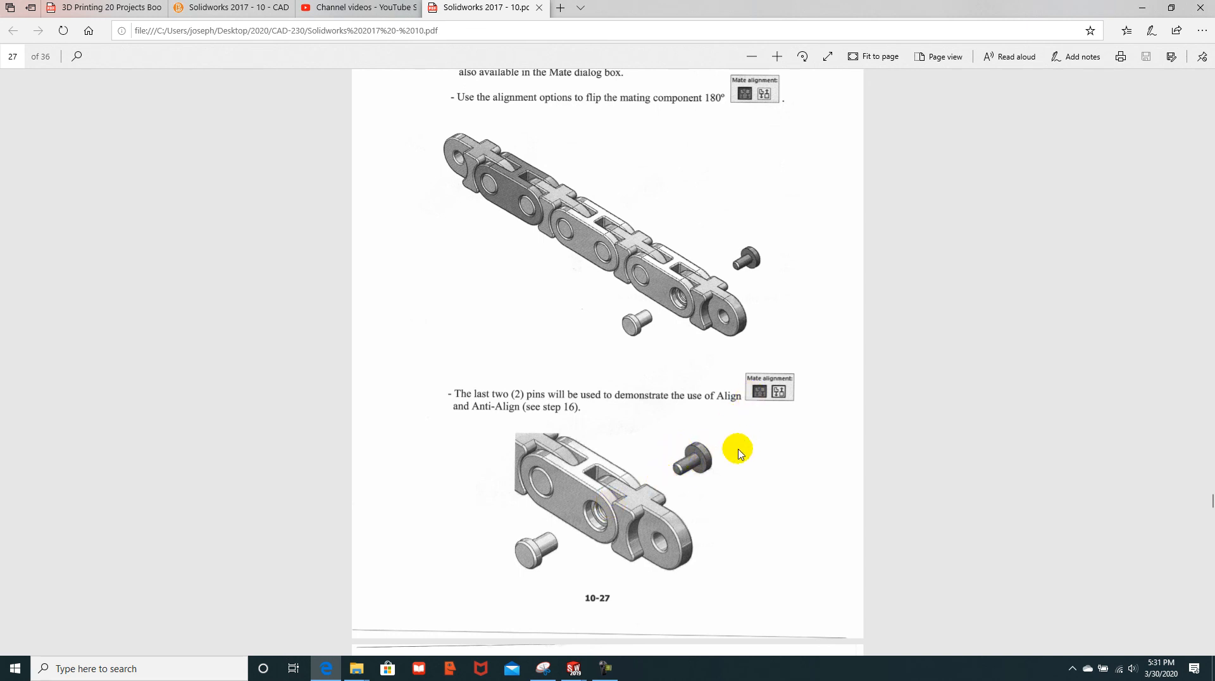
pyautogui.scroll(-1, 698, 490)
pyautogui.scroll(-6, 697, 491)
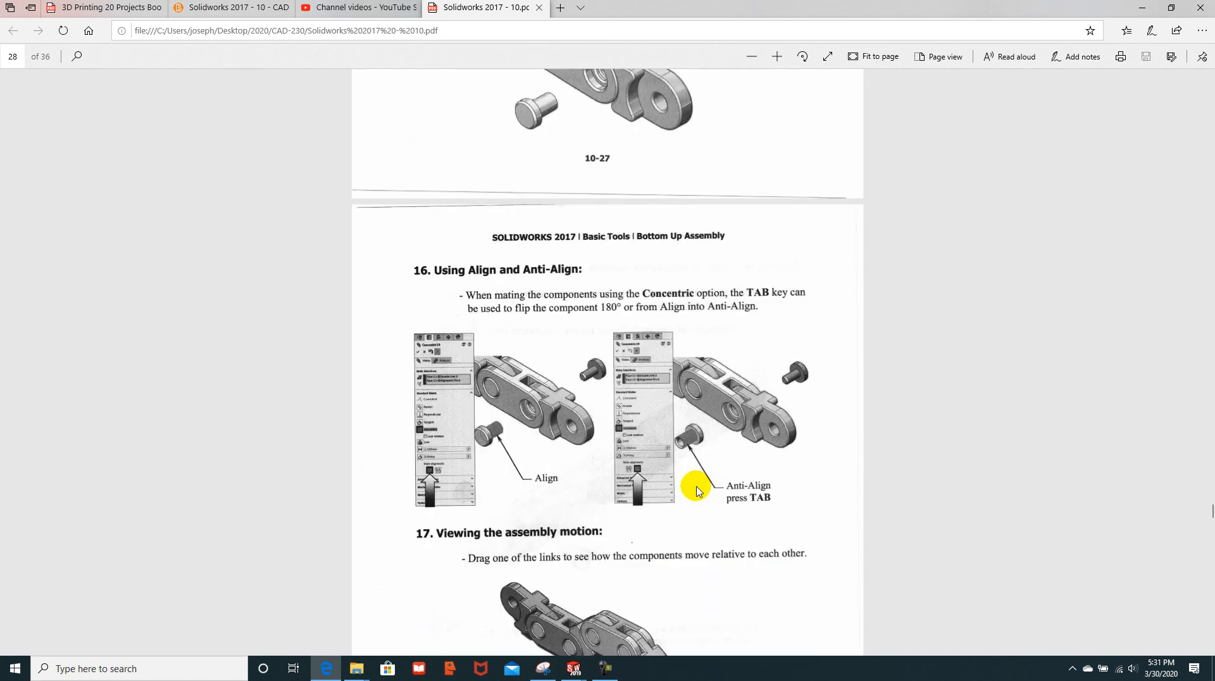
pyautogui.scroll(-3, 698, 491)
pyautogui.scroll(-3, 698, 491)
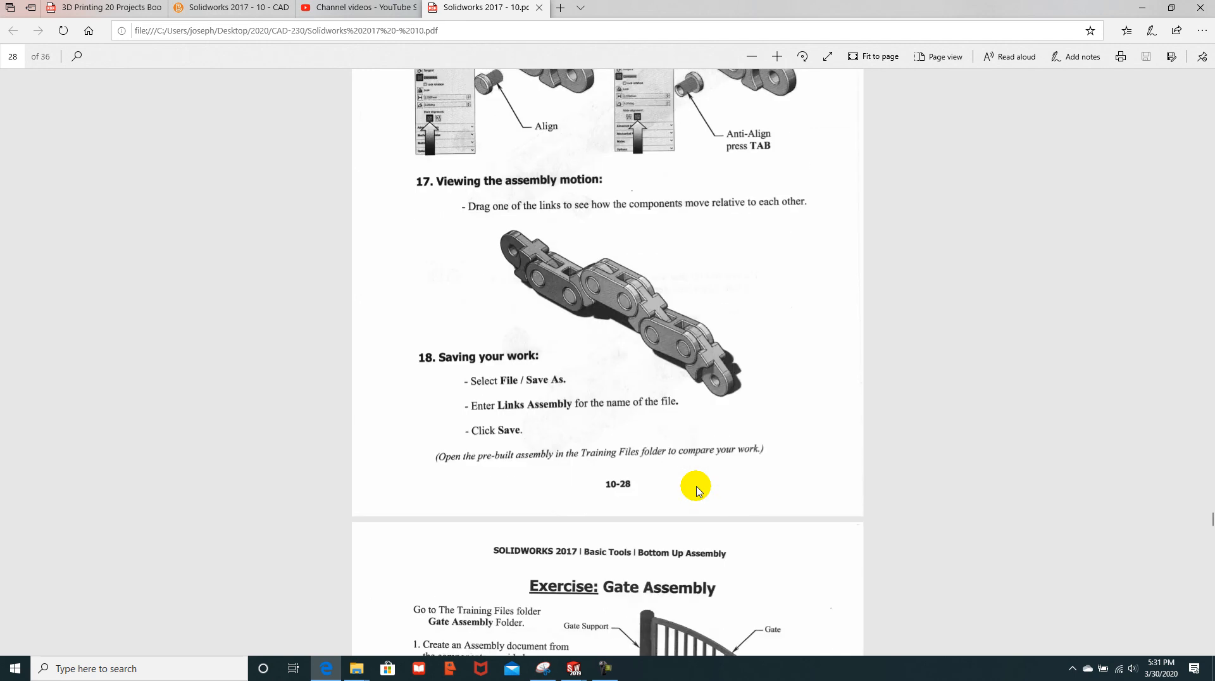
pyautogui.scroll(-1, 698, 490)
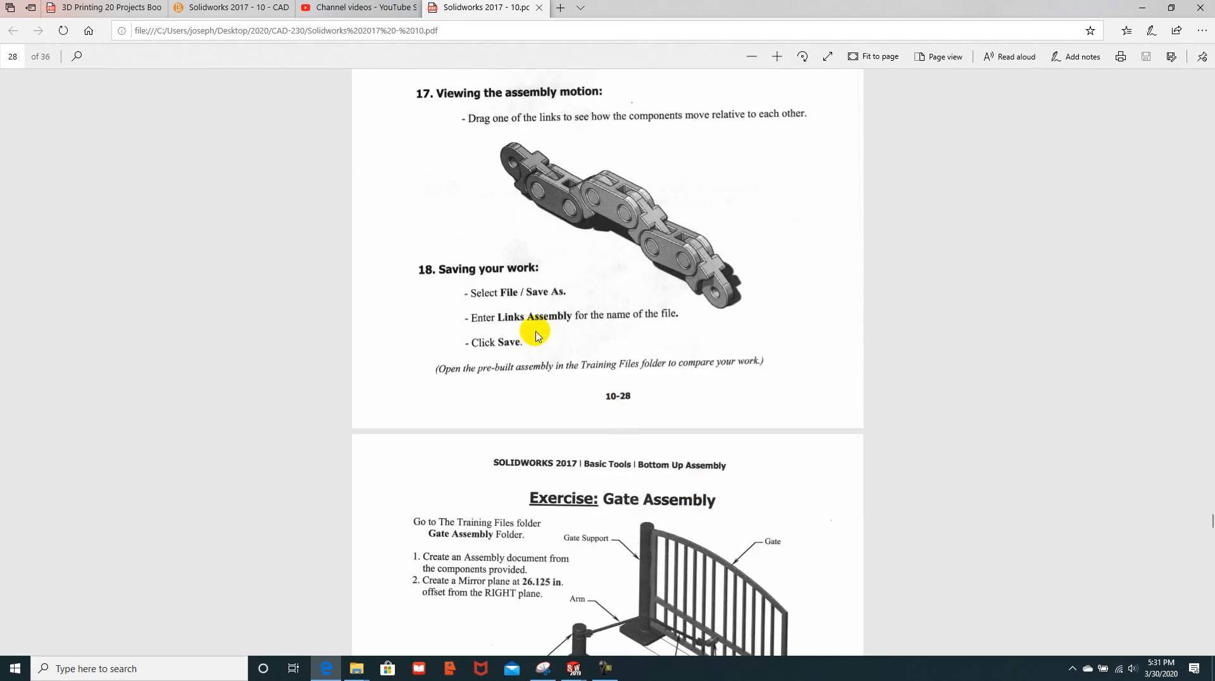
pyautogui.scroll(8, 607, 377)
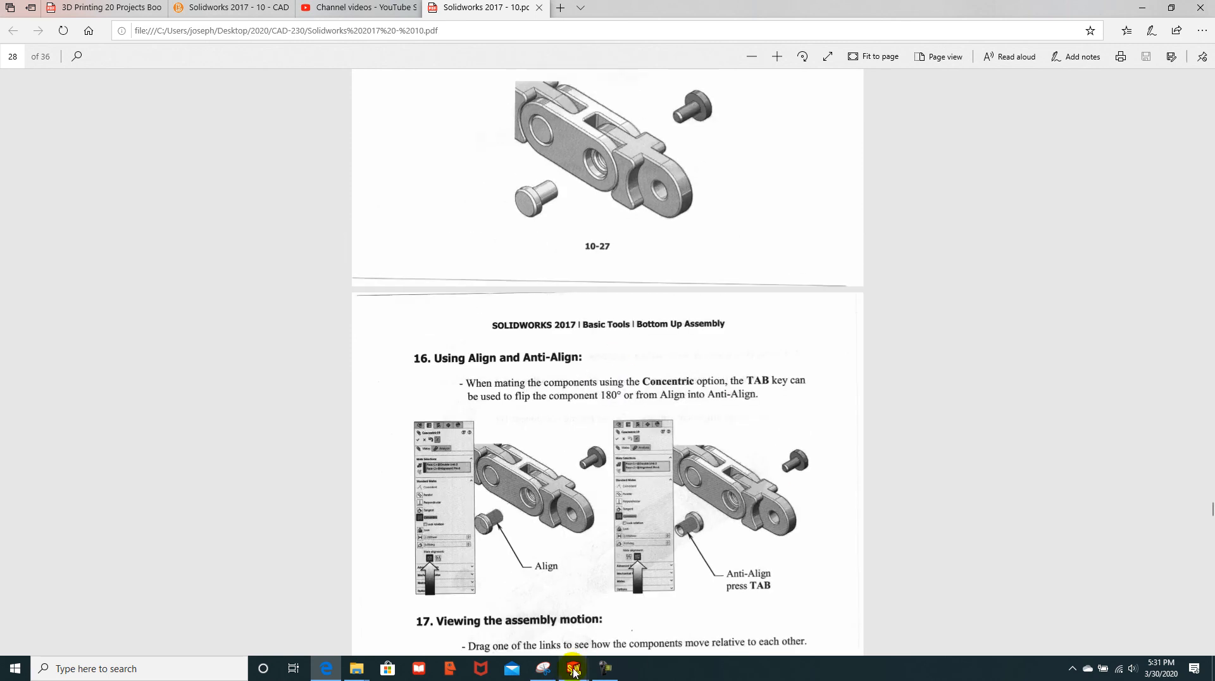
# Step: Rebuild Assem1 and save it as JC-Link Asm
pyautogui.moveTo(580, 662)
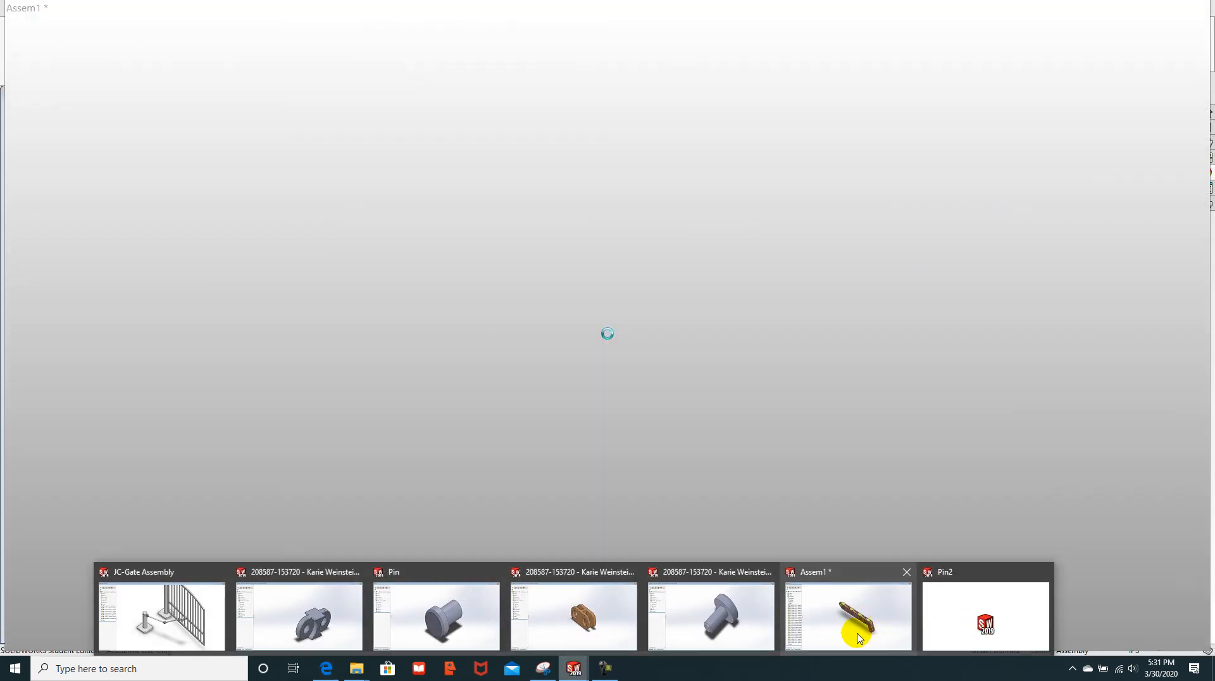
pyautogui.click(859, 638)
pyautogui.click(120, 9)
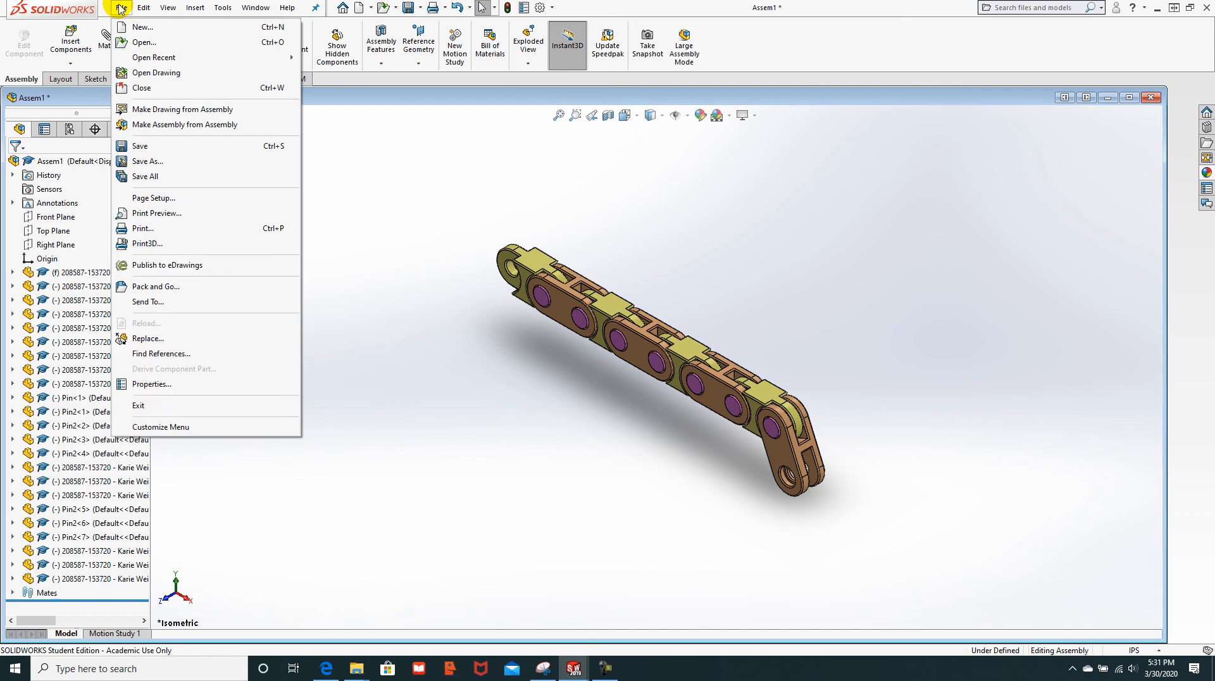
pyautogui.click(143, 162)
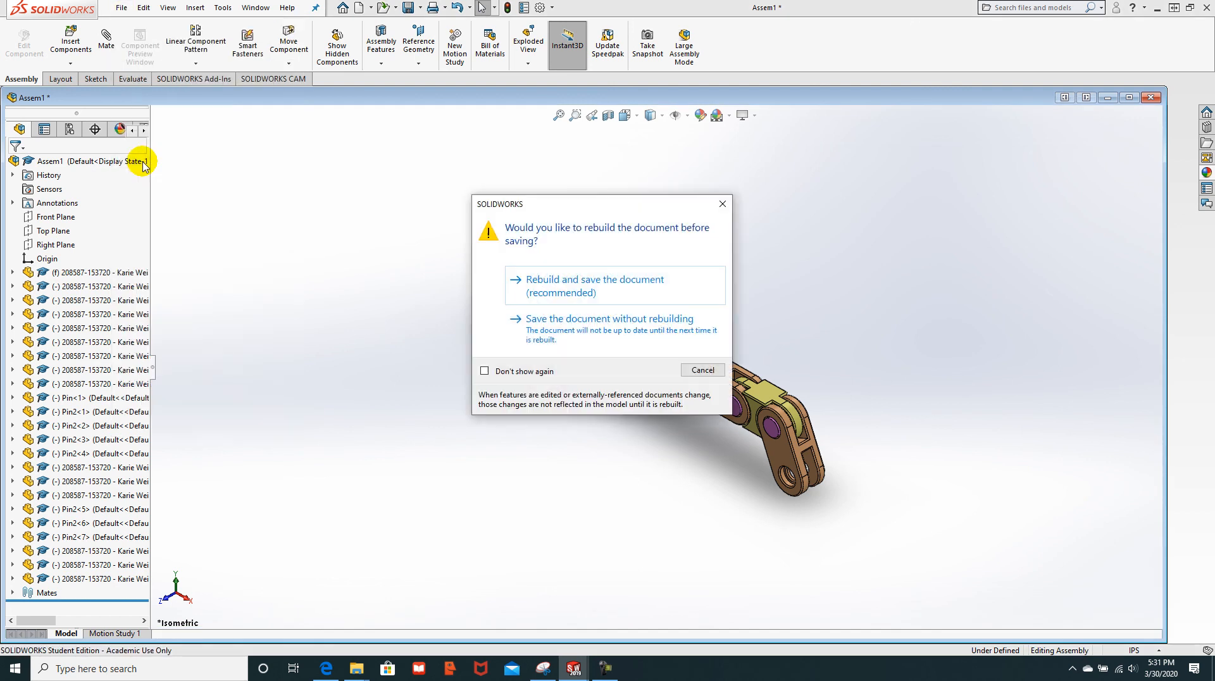
pyautogui.click(626, 289)
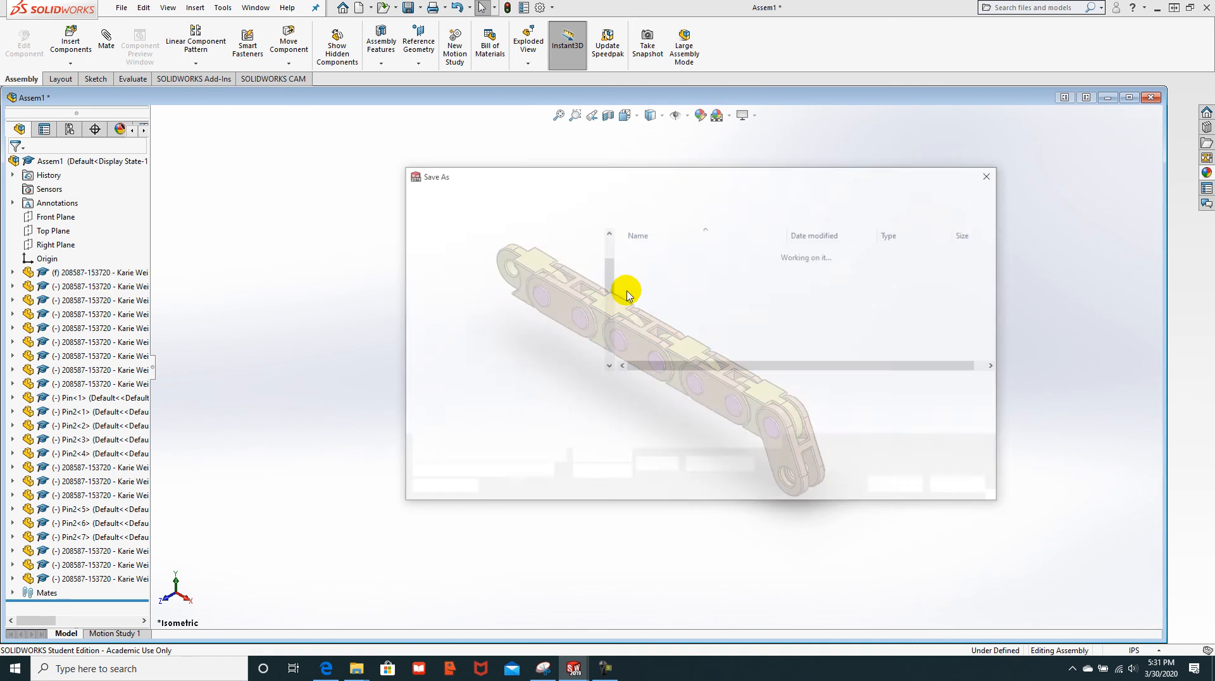
pyautogui.write('JC-')
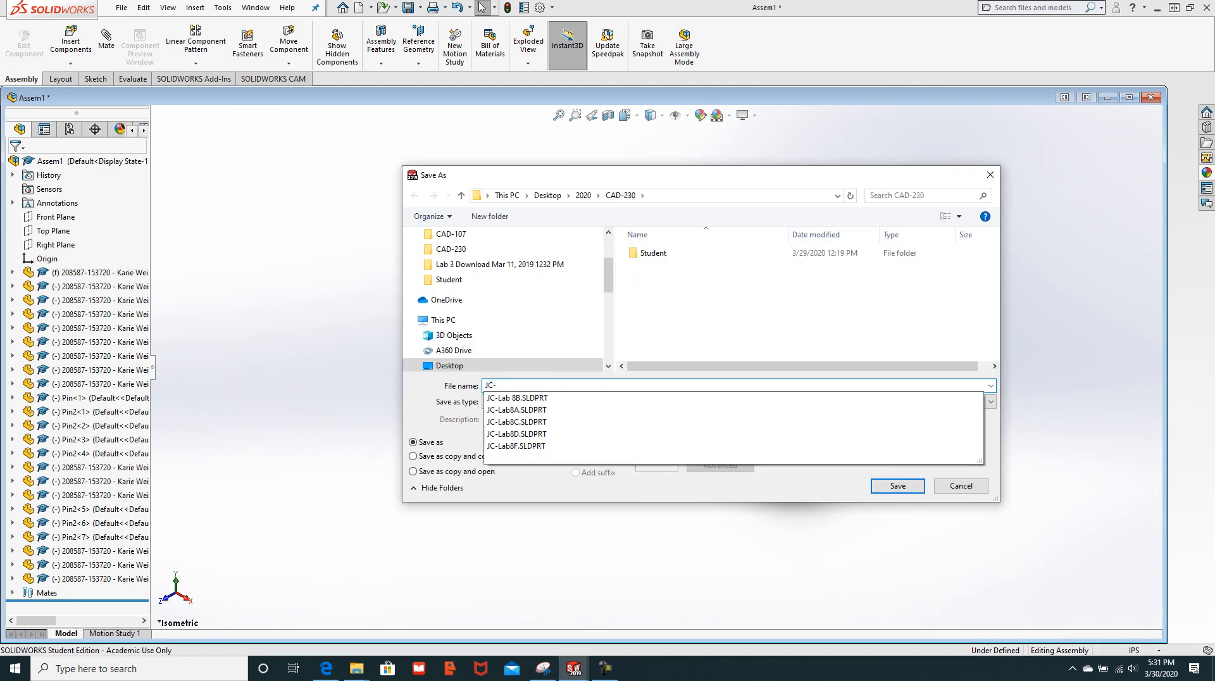
pyautogui.write('Link Asm')
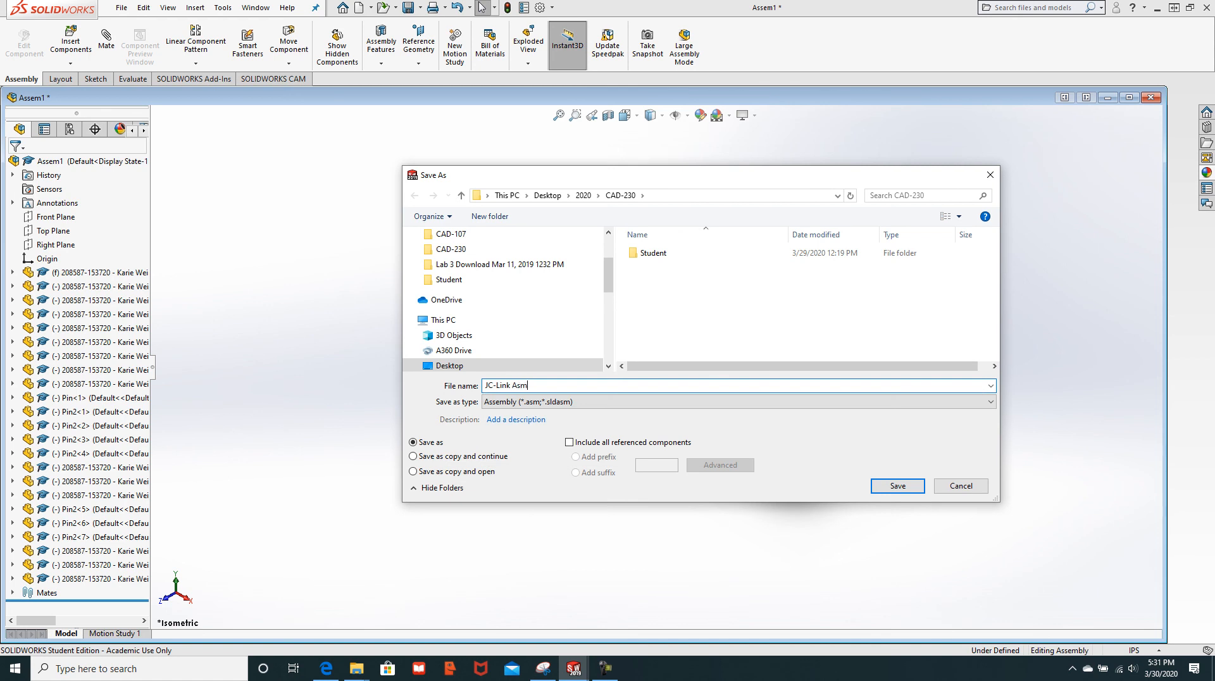
pyautogui.click(898, 485)
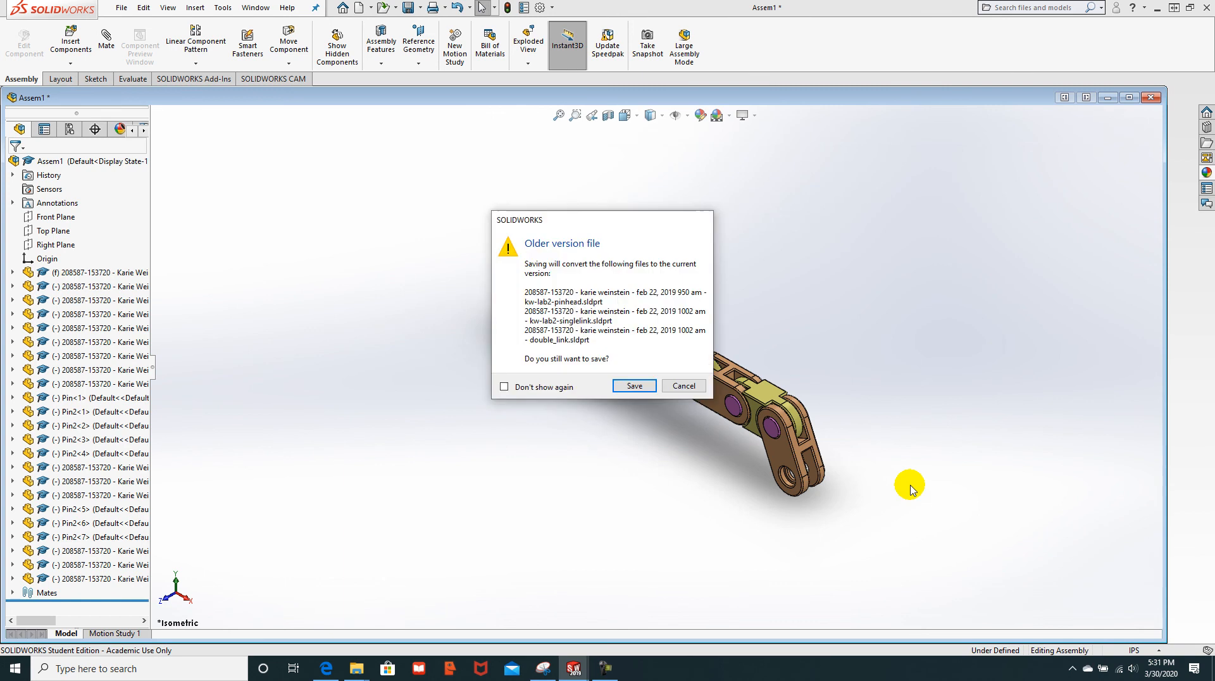
# Step: Accept converting the older parts, keep the new name, and dismiss the referenced-file prompts
pyautogui.click(634, 385)
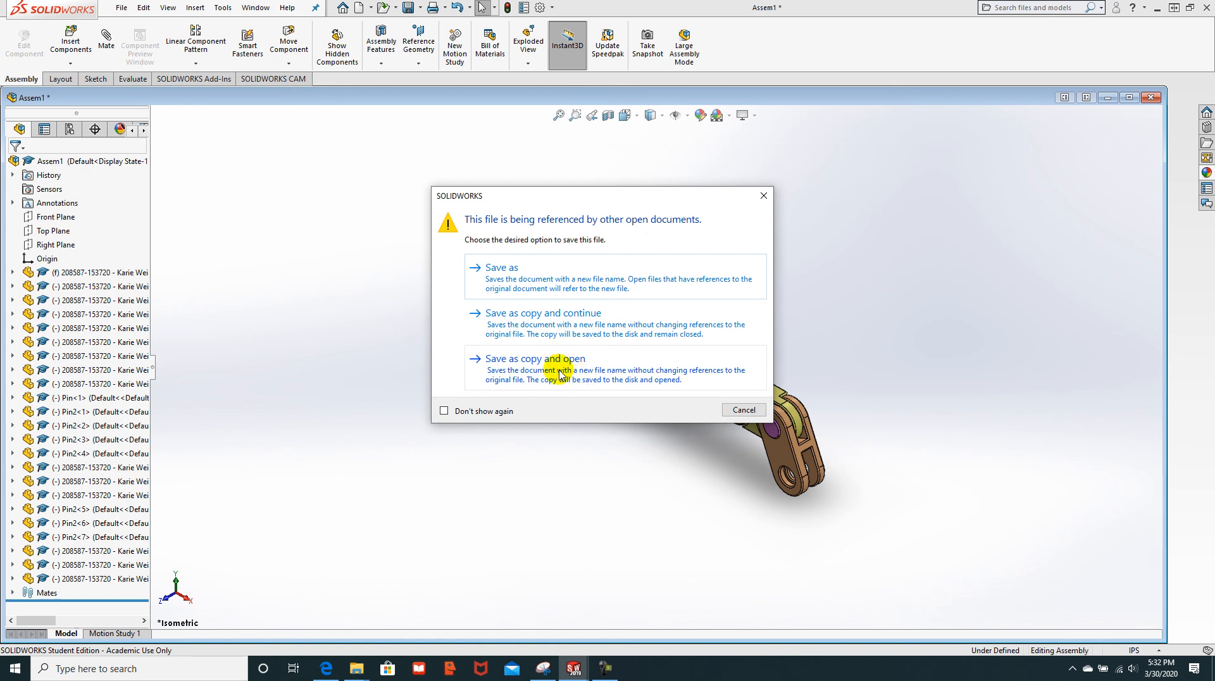
pyautogui.click(503, 272)
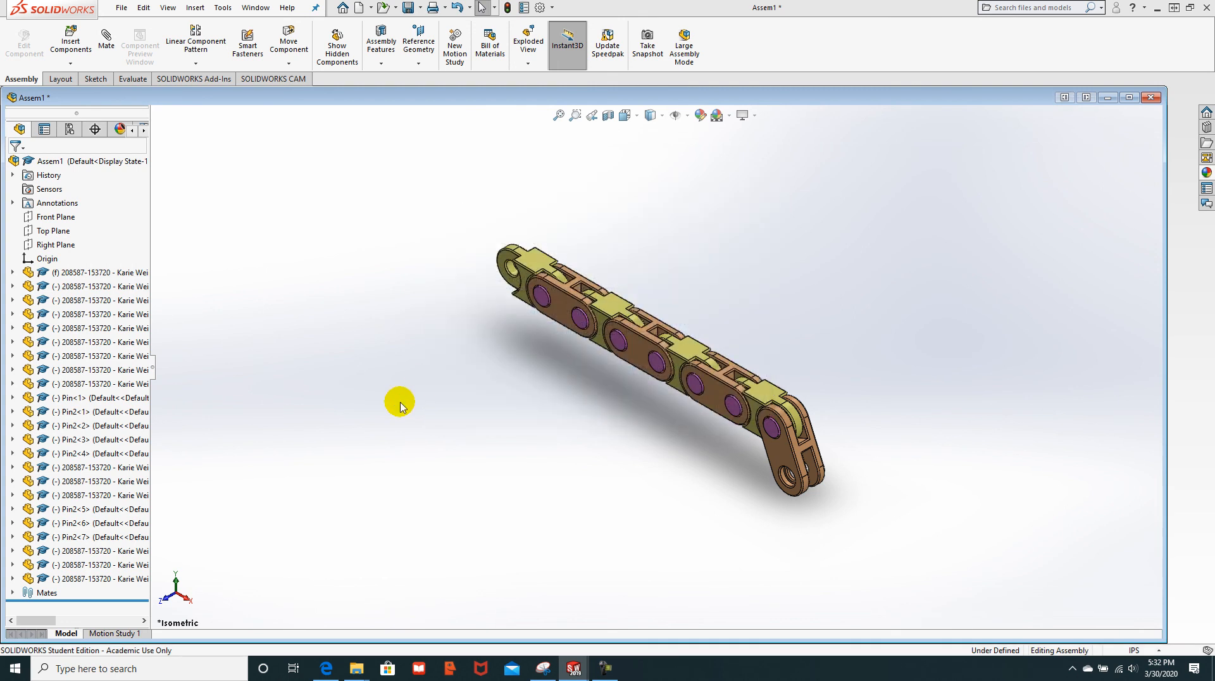
pyautogui.click(901, 483)
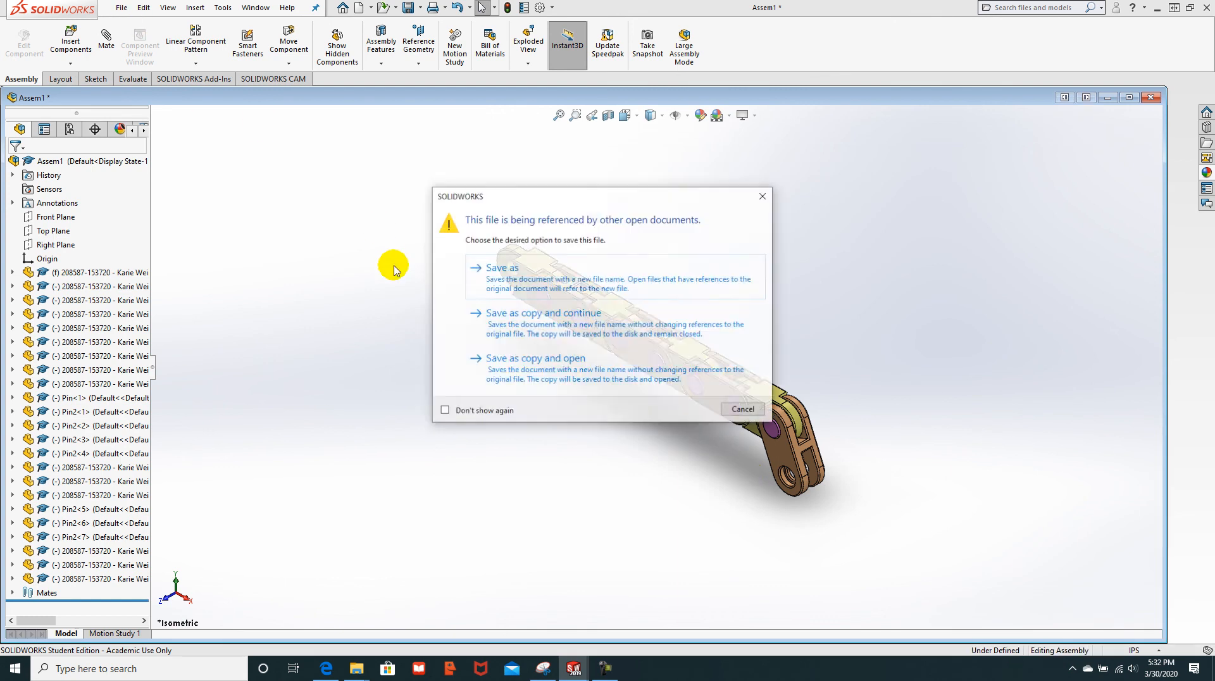
pyautogui.click(742, 409)
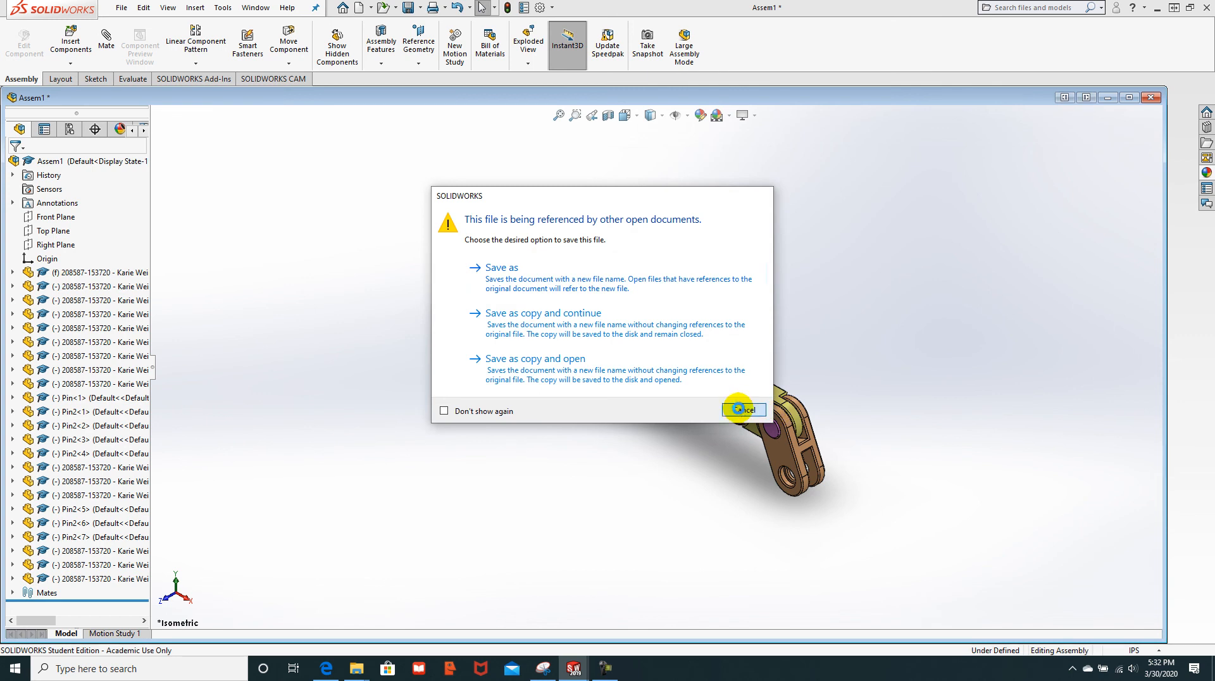
pyautogui.click(741, 410)
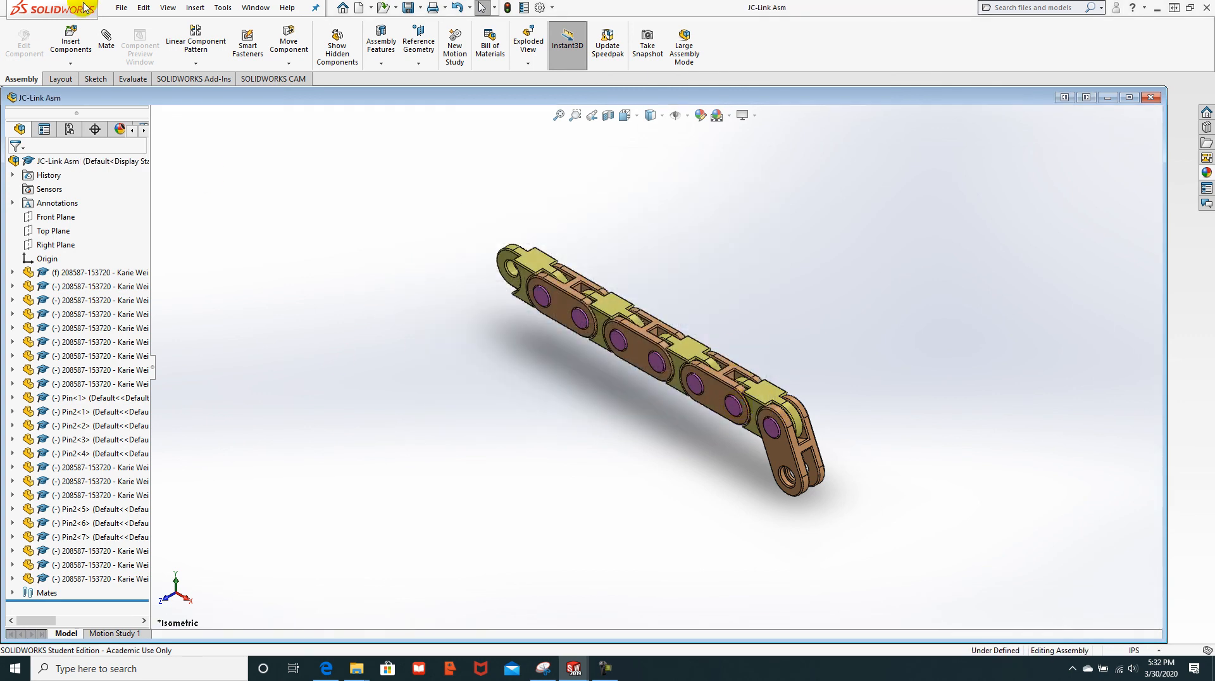
# Step: Pack and Go JC-Link Asm with its link, pin and pinhead parts into a zip file
pyautogui.click(120, 8)
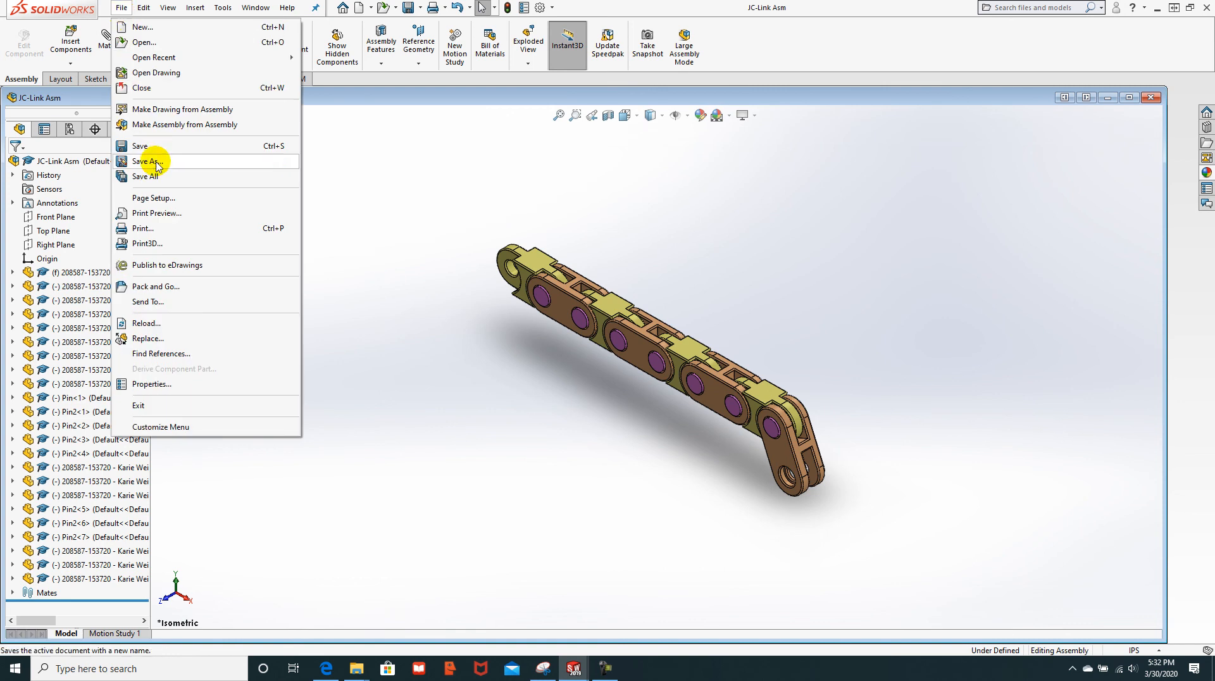
pyautogui.click(167, 286)
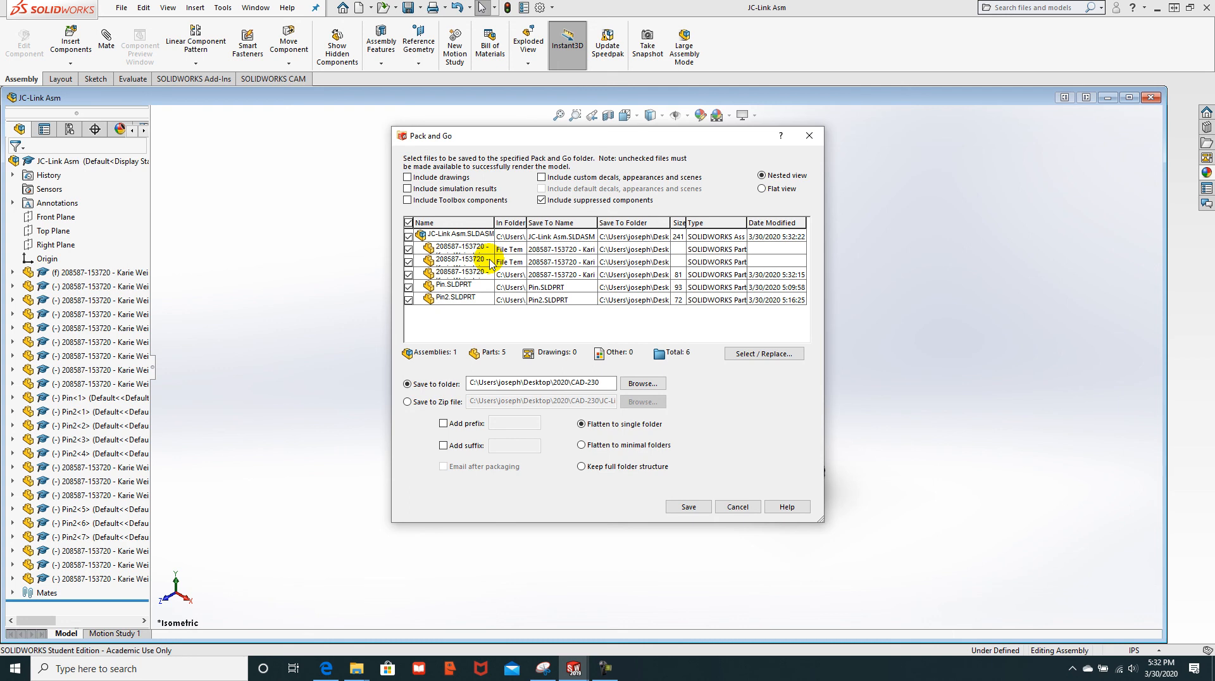
pyautogui.click(407, 401)
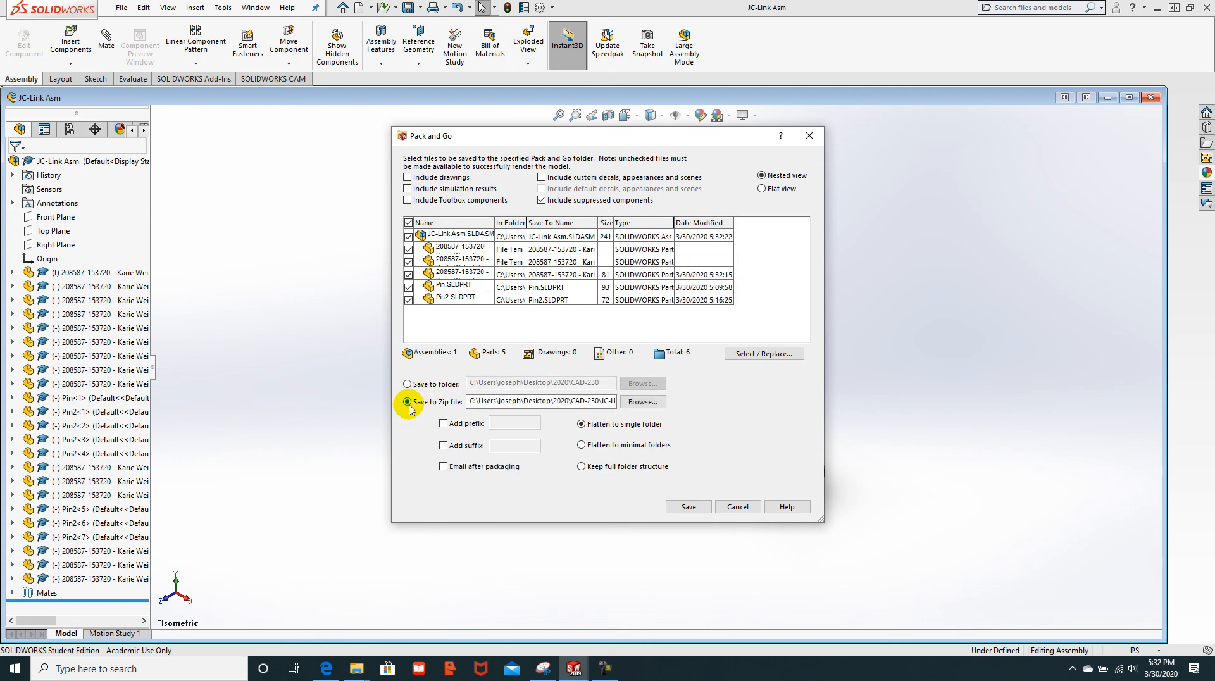
pyautogui.click(688, 508)
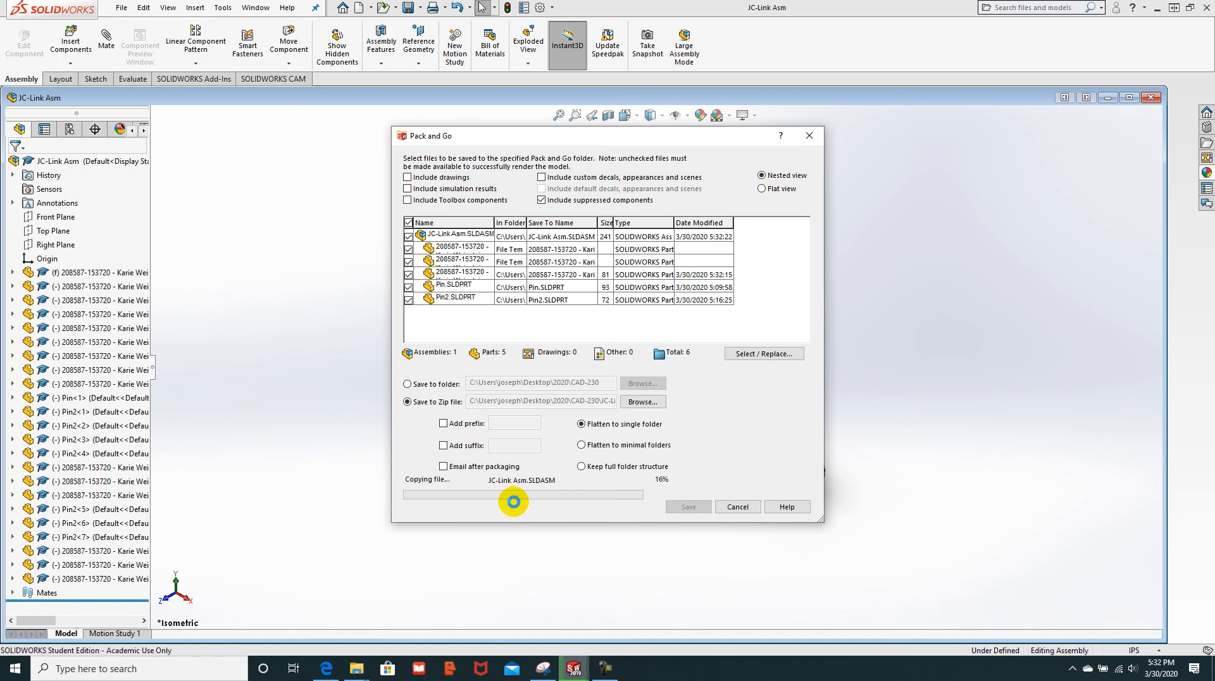